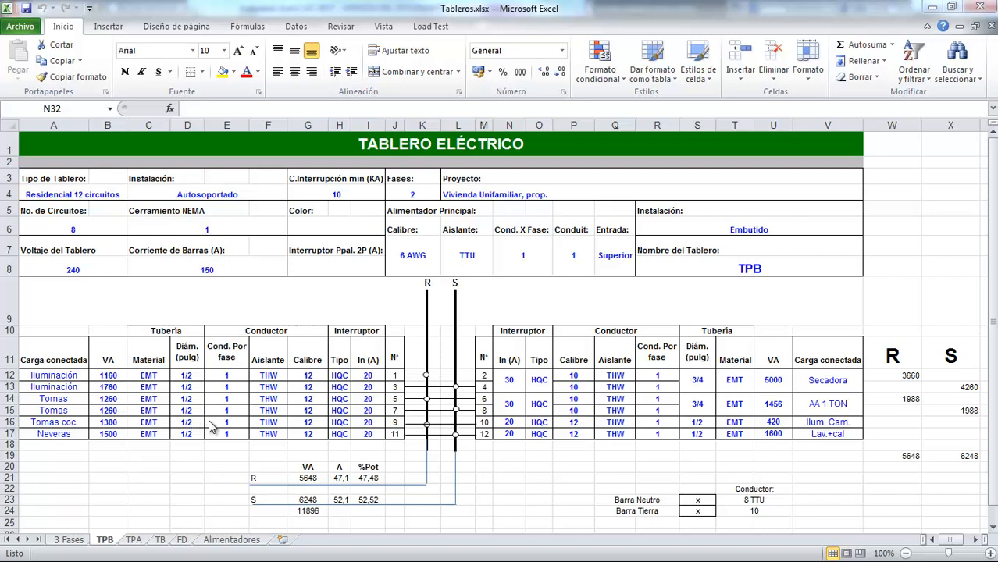
Step: Inspect the formulas behind the phase R and phase S totals in W19 and X19
left_click(213, 472)
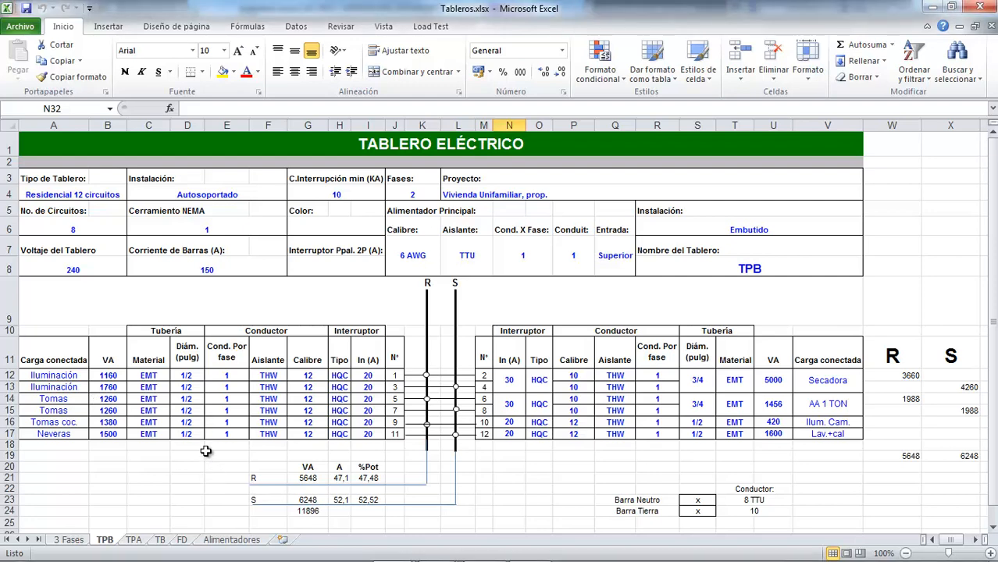
scroll(206, 450, "down", 2)
scroll(218, 402, "up", 1)
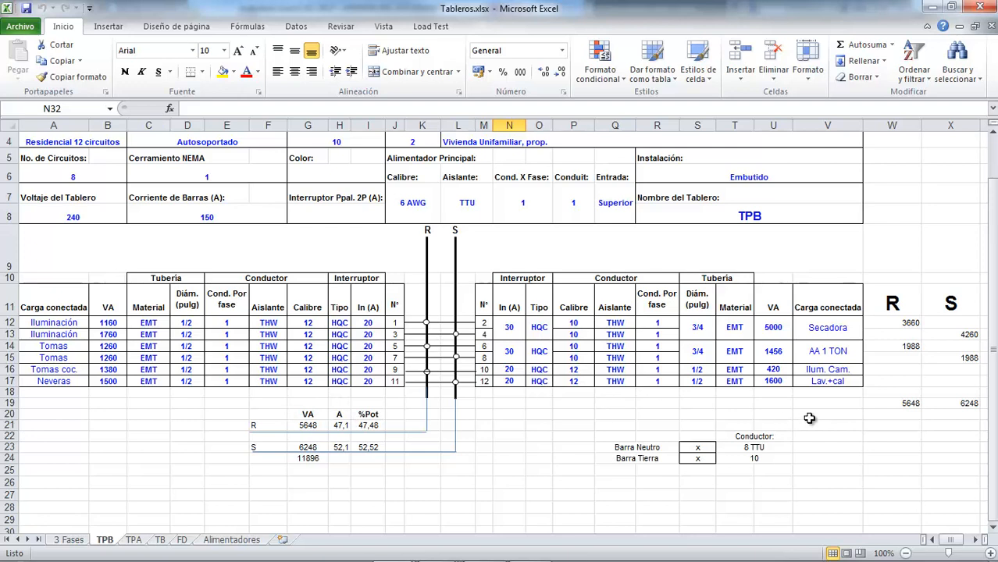
left_click(907, 403)
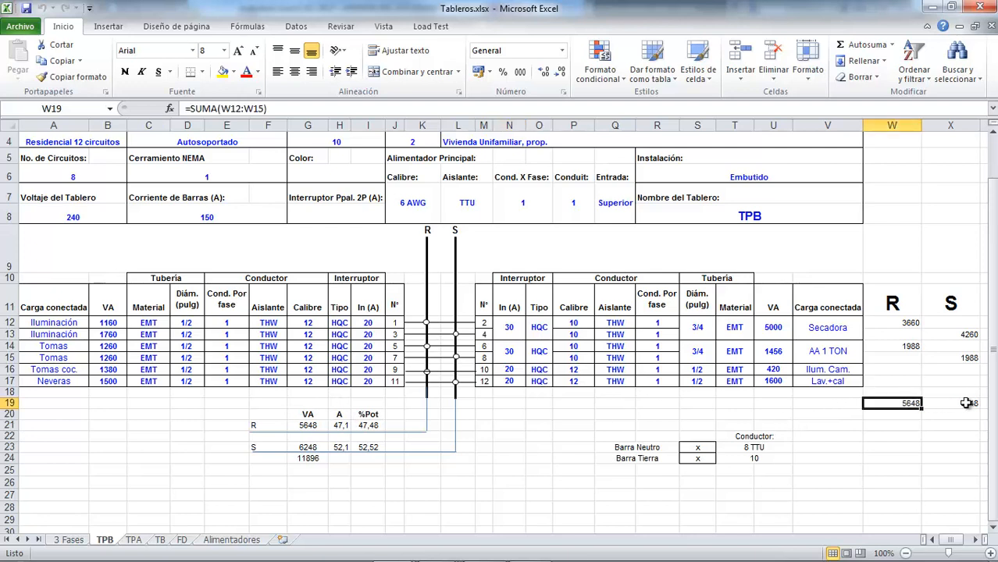
left_click(967, 403)
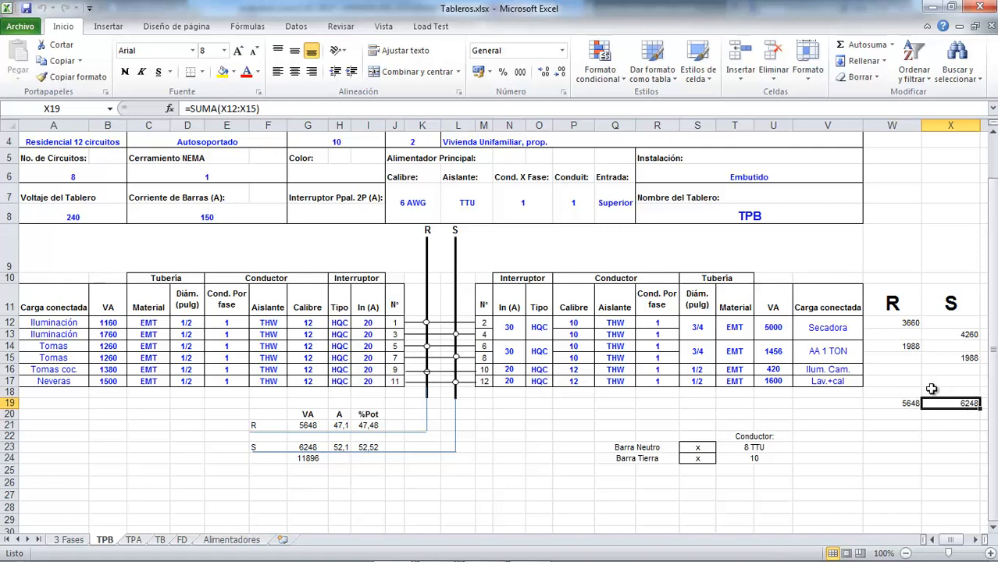
key("Right")
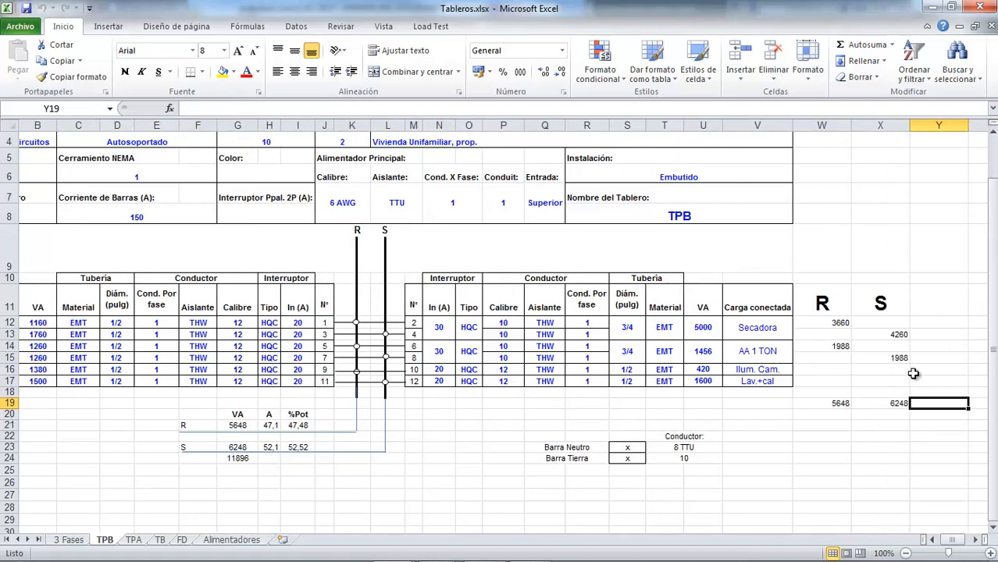
key("Left")
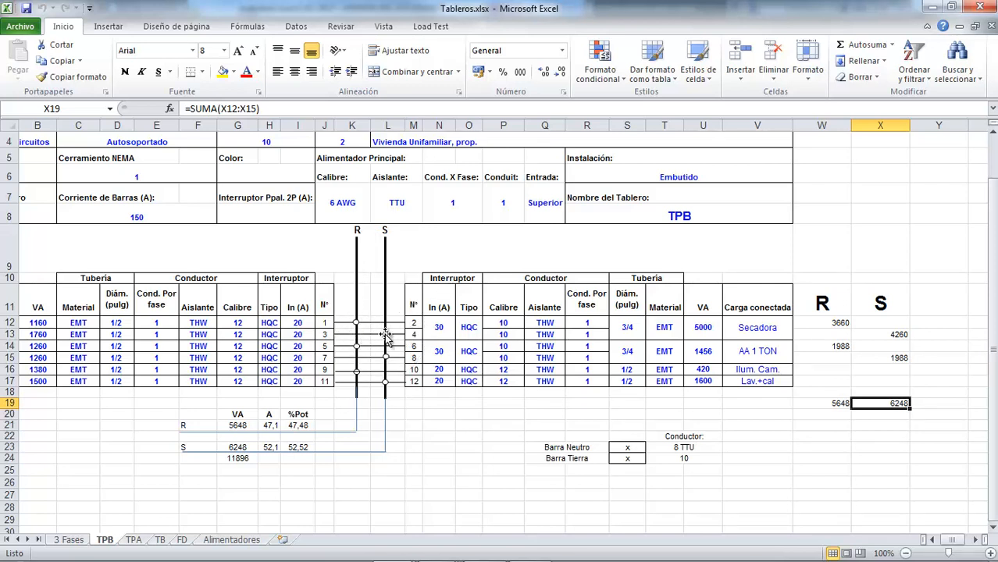
Step: Re-enter the phase R load in W12 as =B12+U12/2, adding circuit 1 and half of the Secadora load
left_click(835, 323)
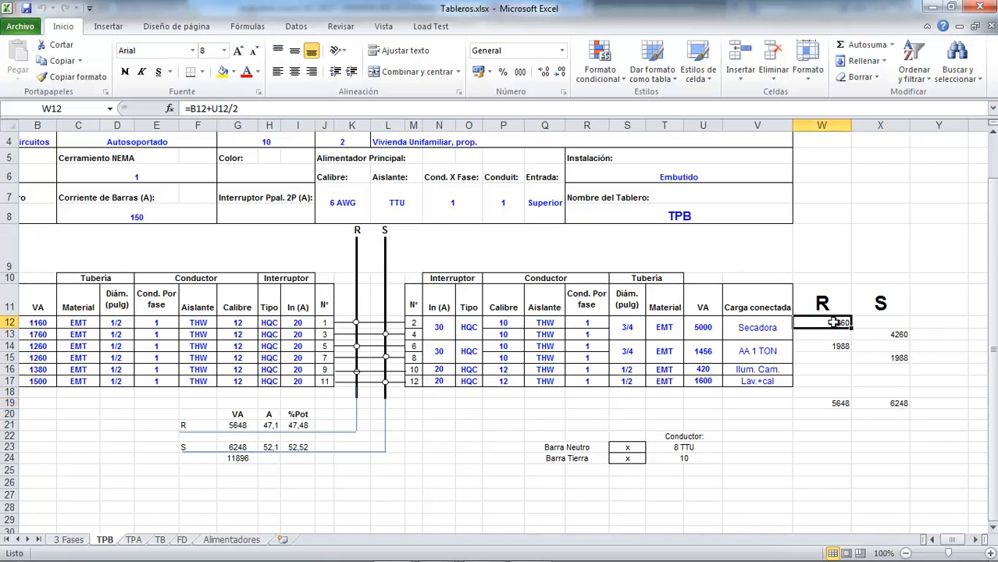
type("=")
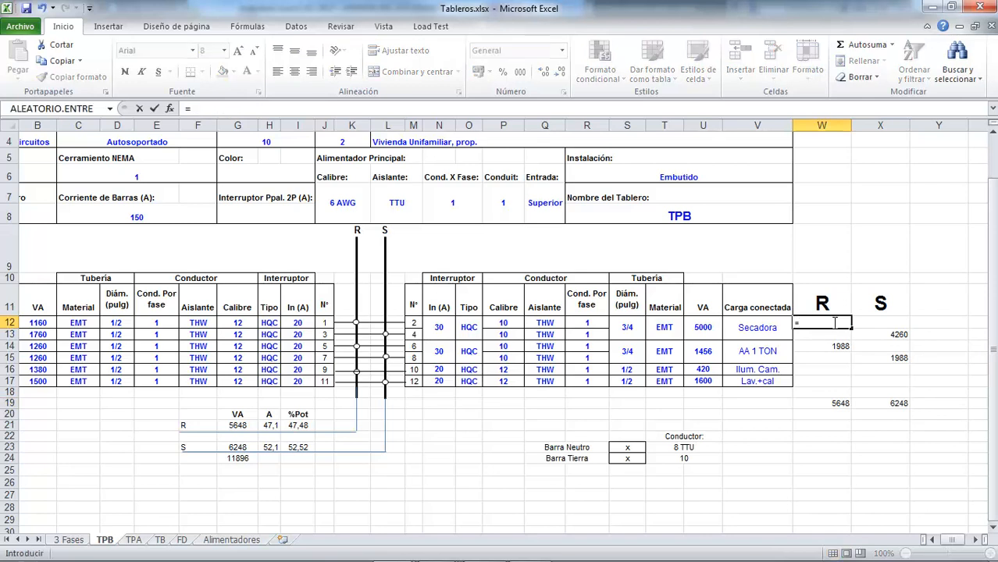
left_click(43, 323)
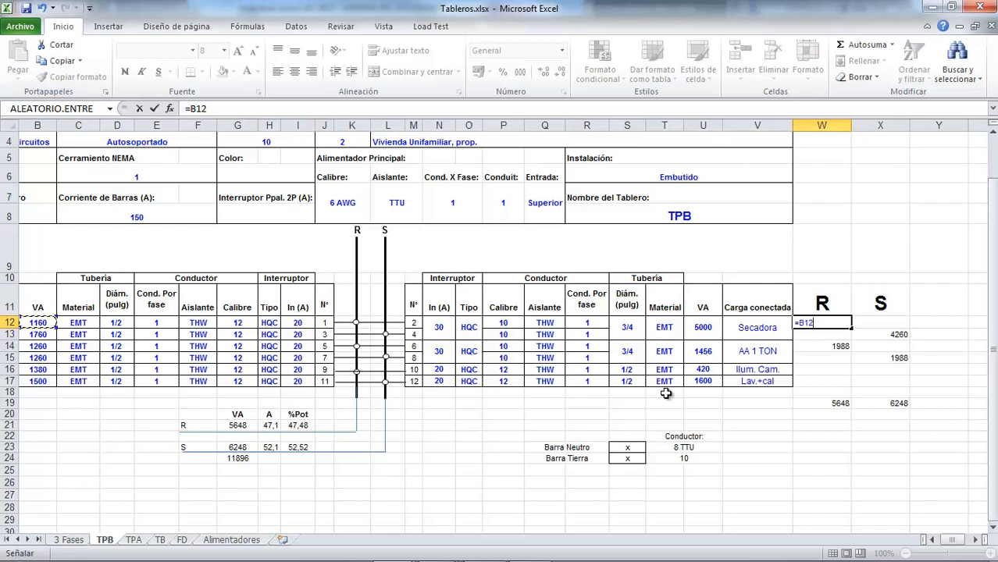
type("+")
left_click(706, 328)
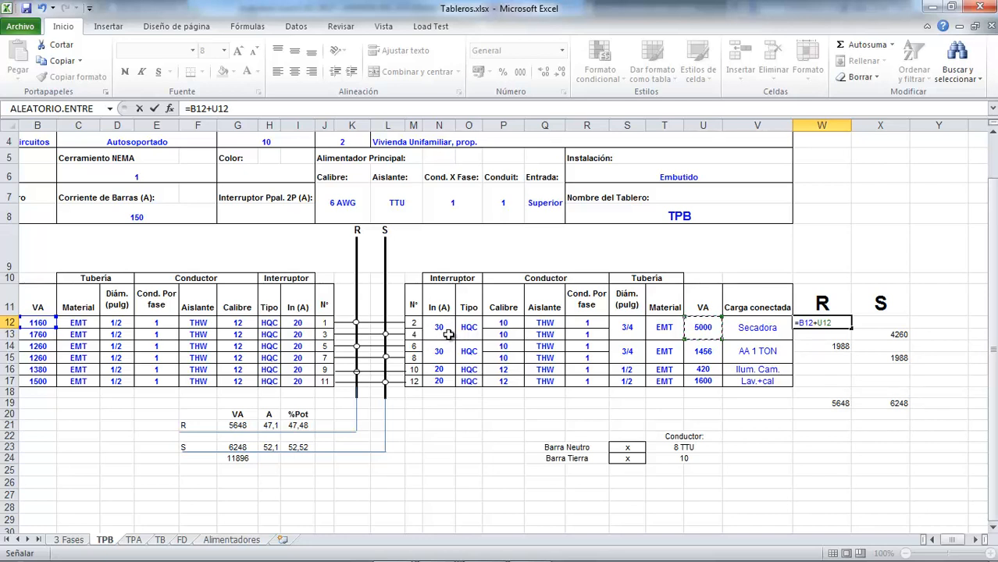
type("/2")
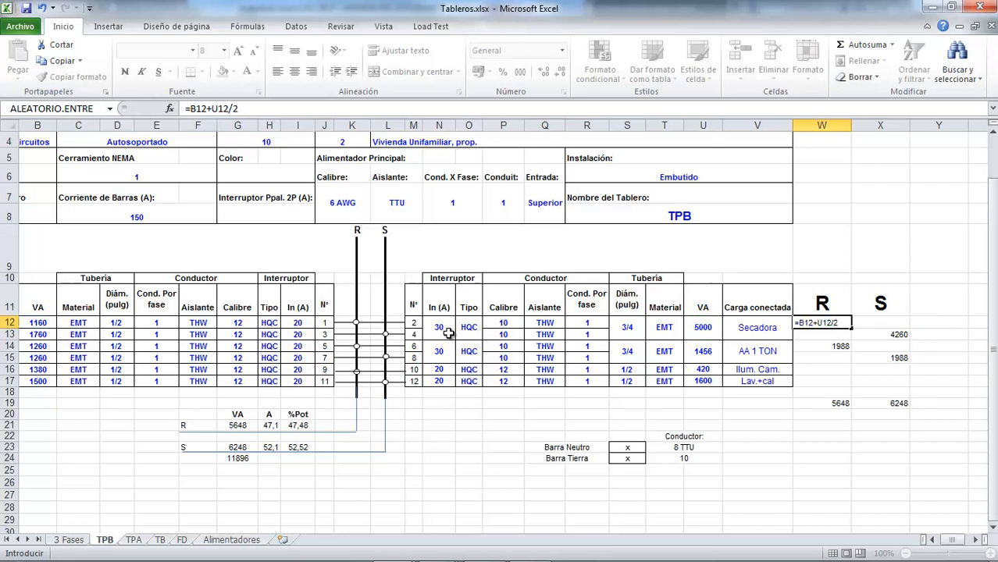
key("Return")
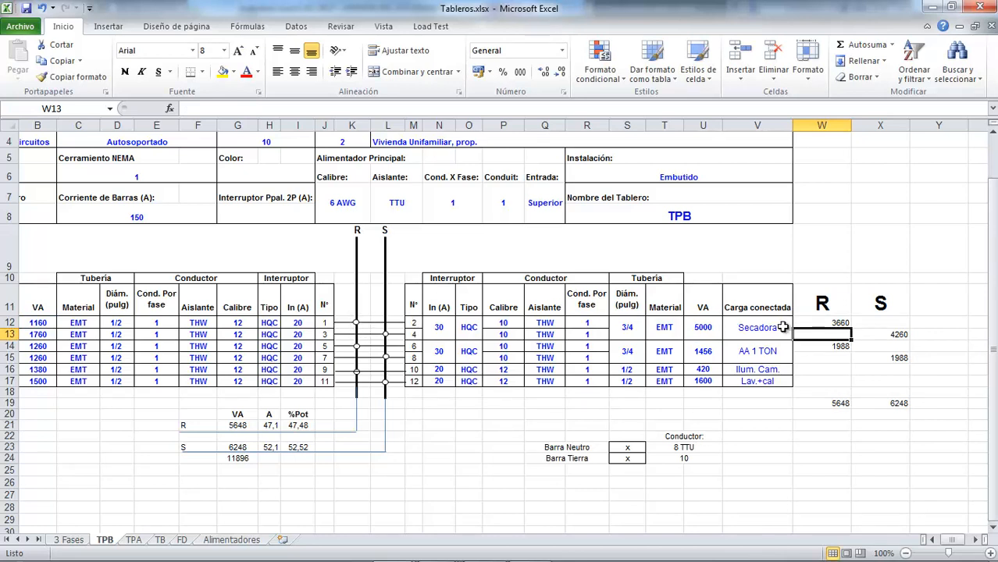
Step: Review the phase load formulas in X13, W14 and X15 and the cells they reference
left_click(893, 337)
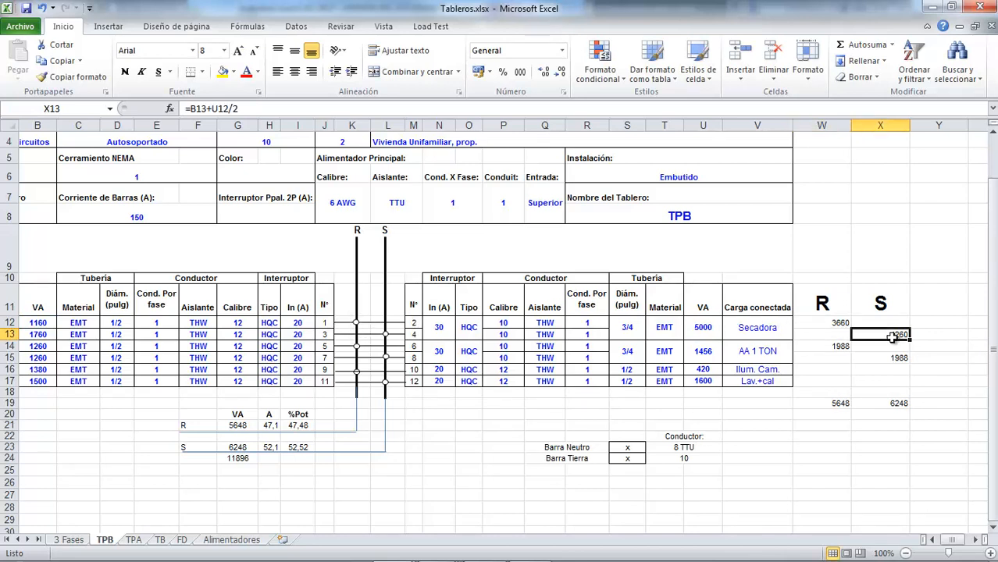
double_click(893, 336)
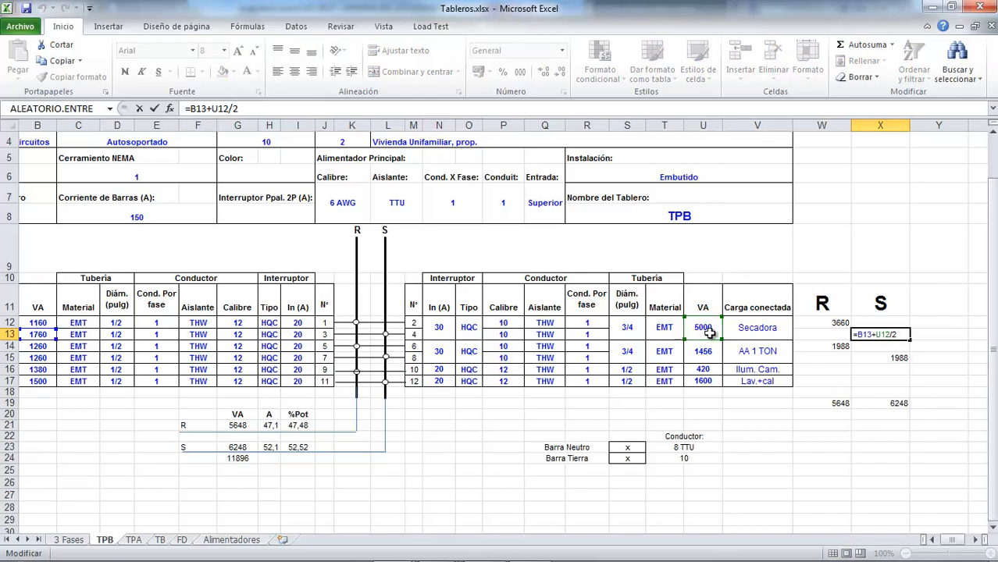
key("Return")
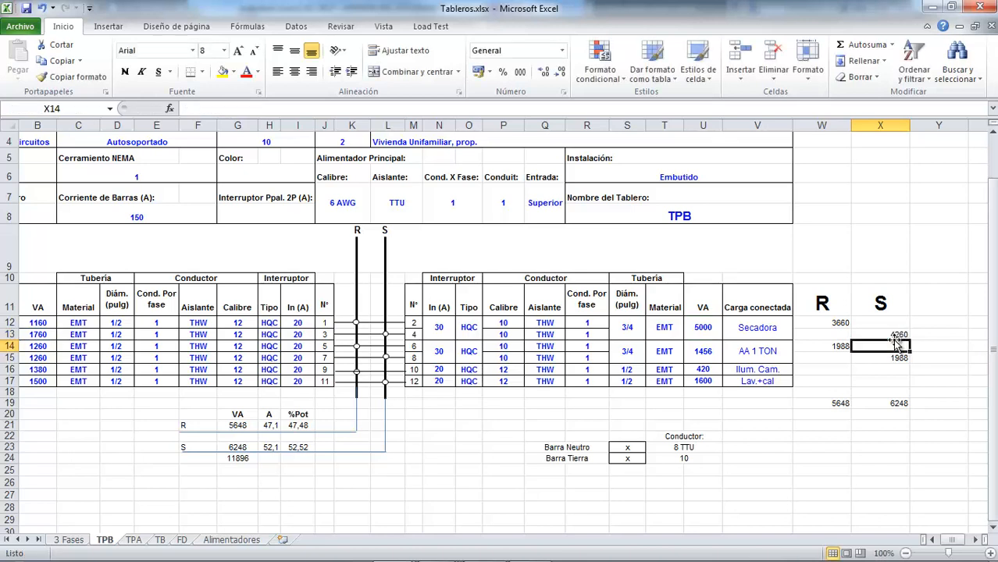
double_click(836, 346)
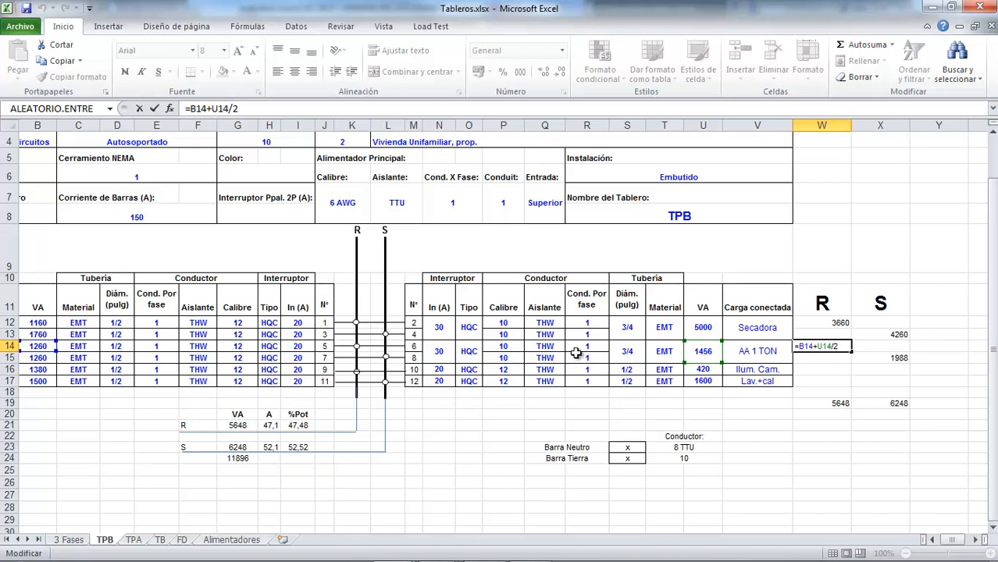
key("Return")
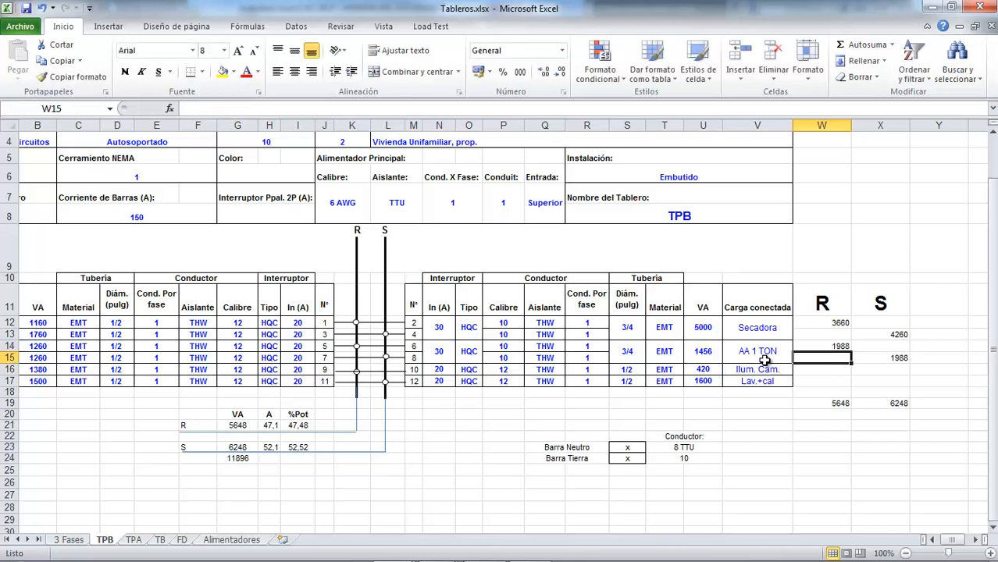
key("Right")
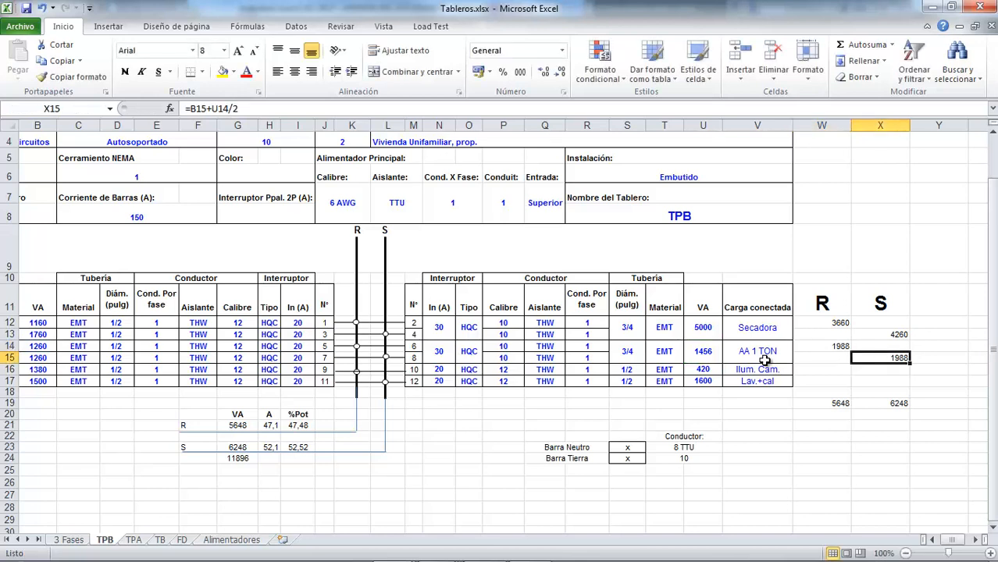
double_click(908, 361)
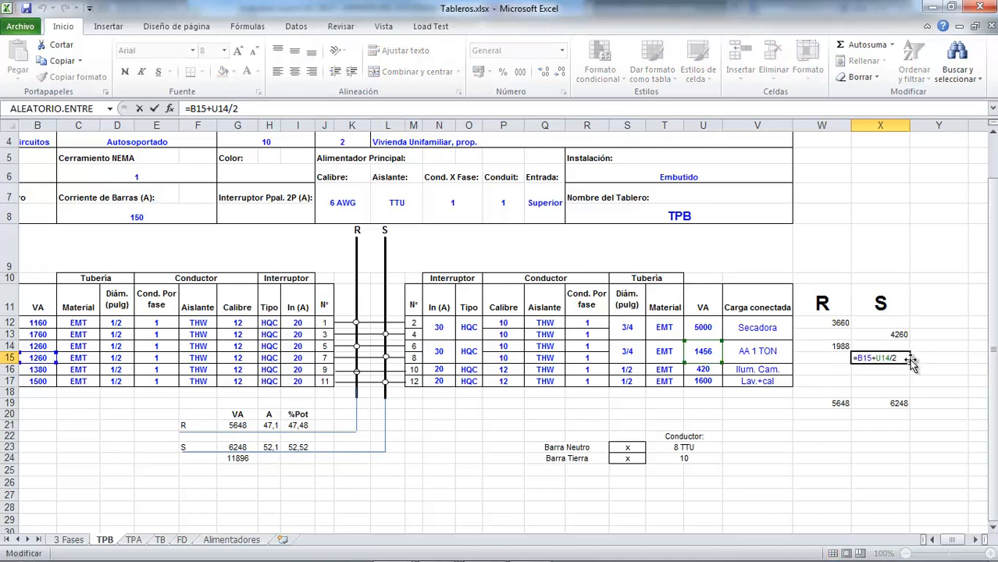
key("Escape")
double_click(902, 357)
key("Return")
Step: Enter =B16+U16 in W16 to add the loads of circuits 9 and 10 to phase R
left_click(842, 371)
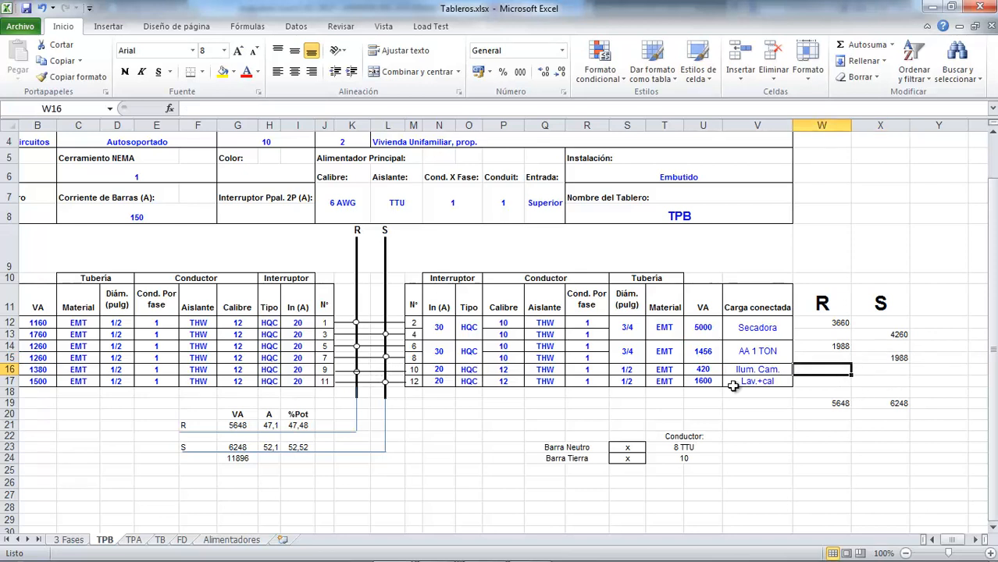
type("=")
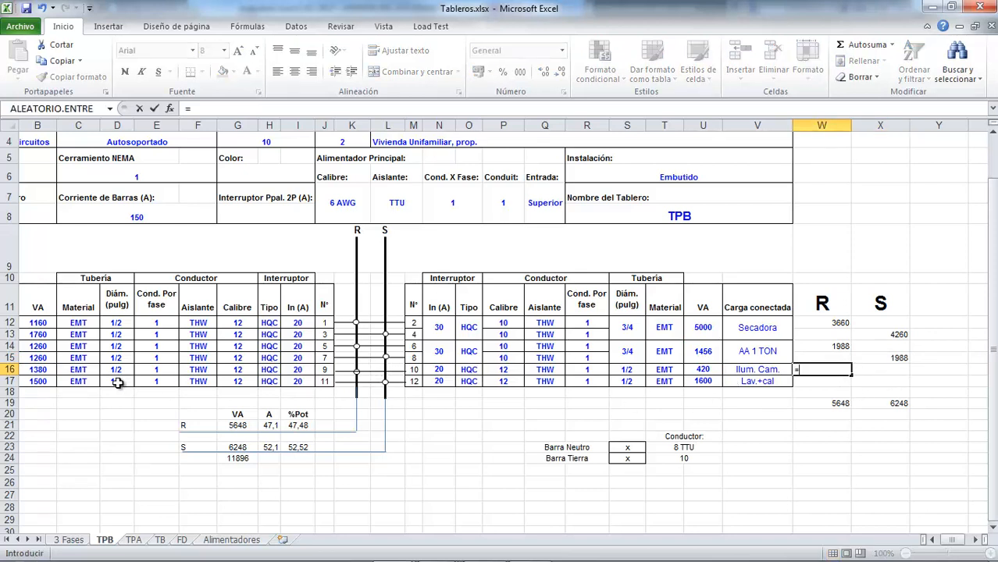
left_click(49, 370)
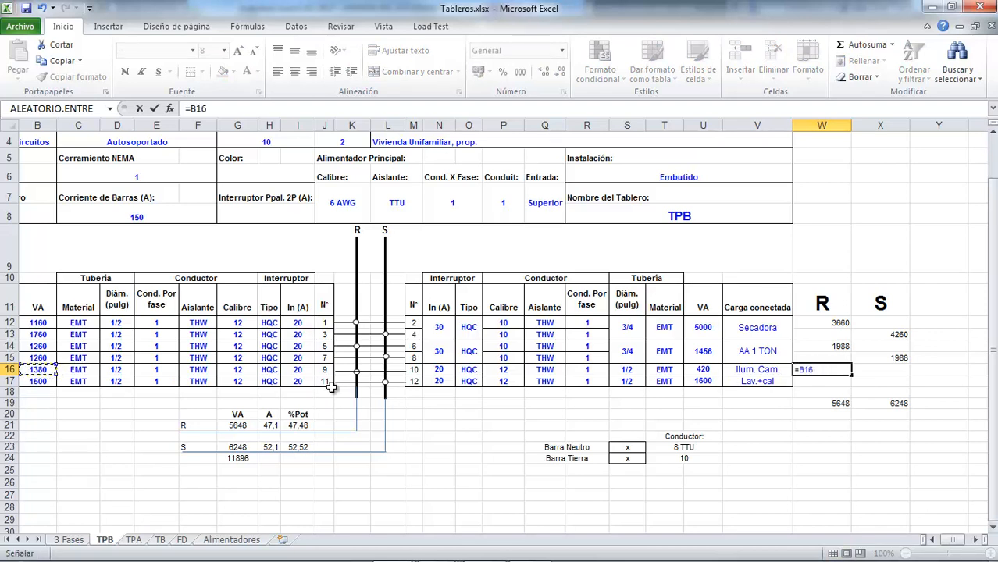
type("+")
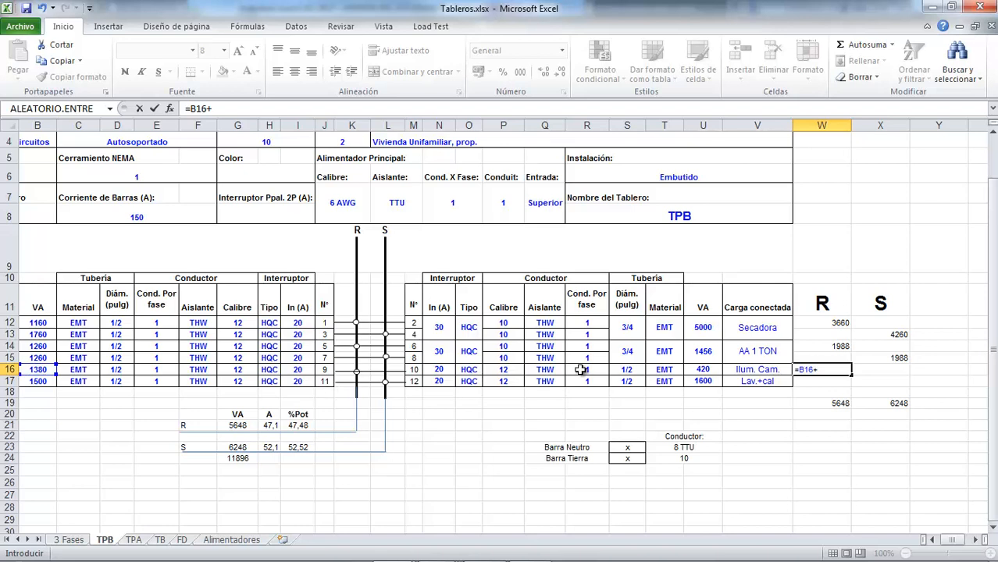
left_click(717, 370)
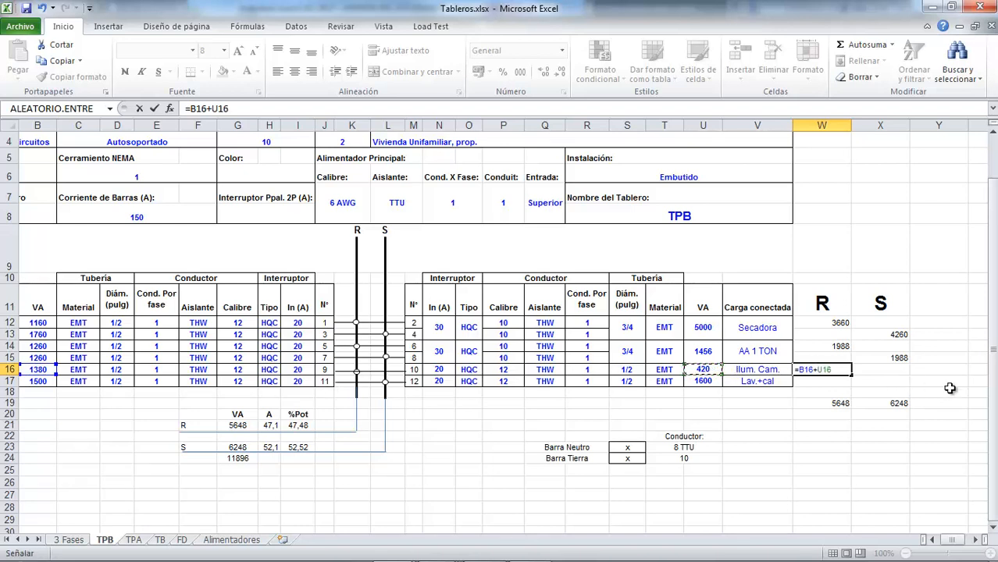
key("Return")
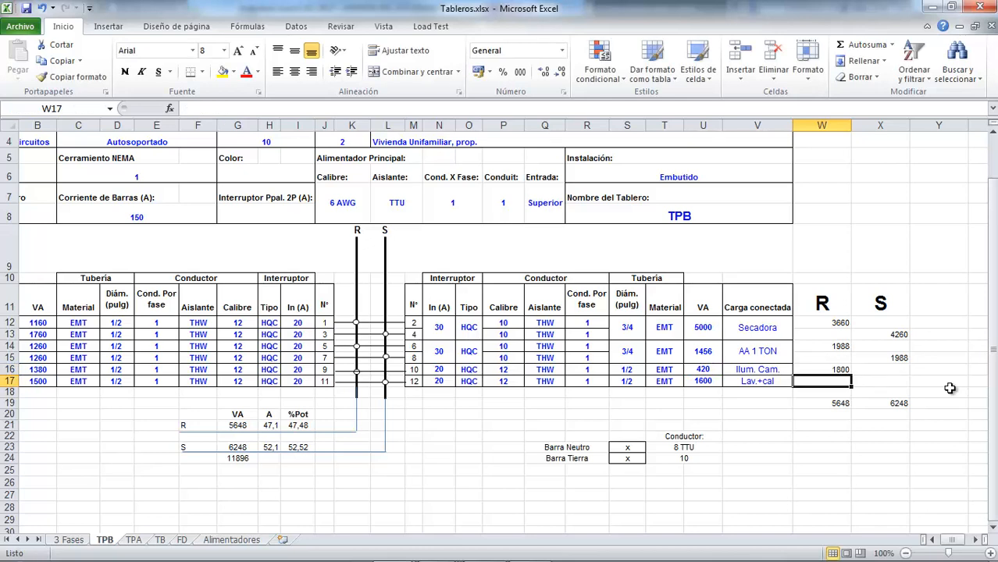
Step: Enter =B17+U17 in X17 to add the loads of circuits 11 and 12 to phase S
key("Right")
type("=")
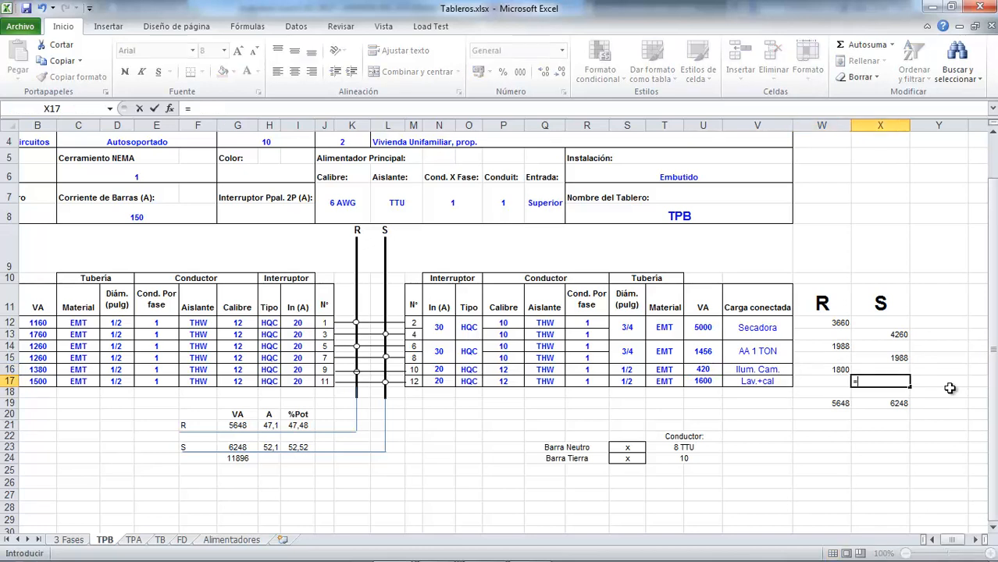
left_click(43, 379)
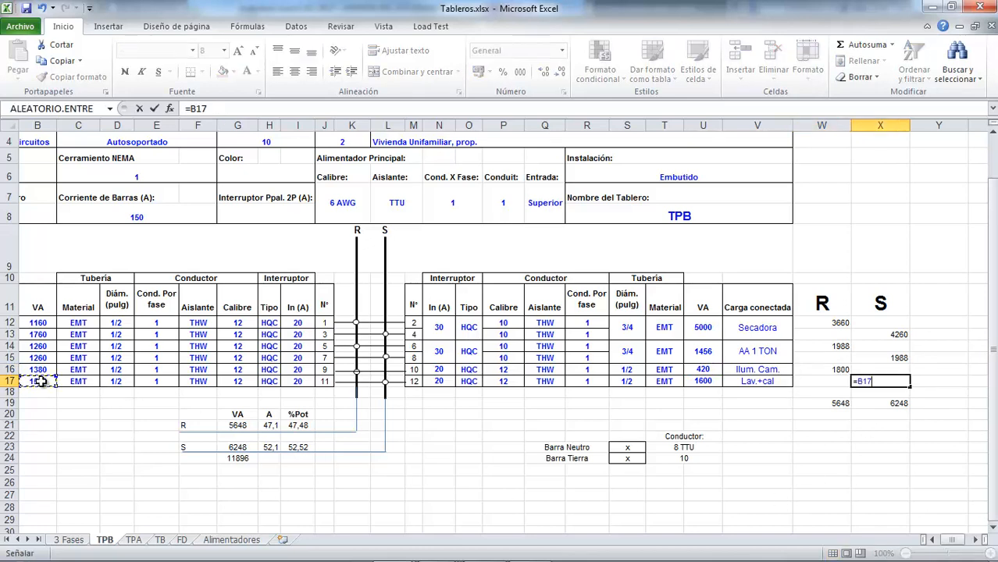
type("+")
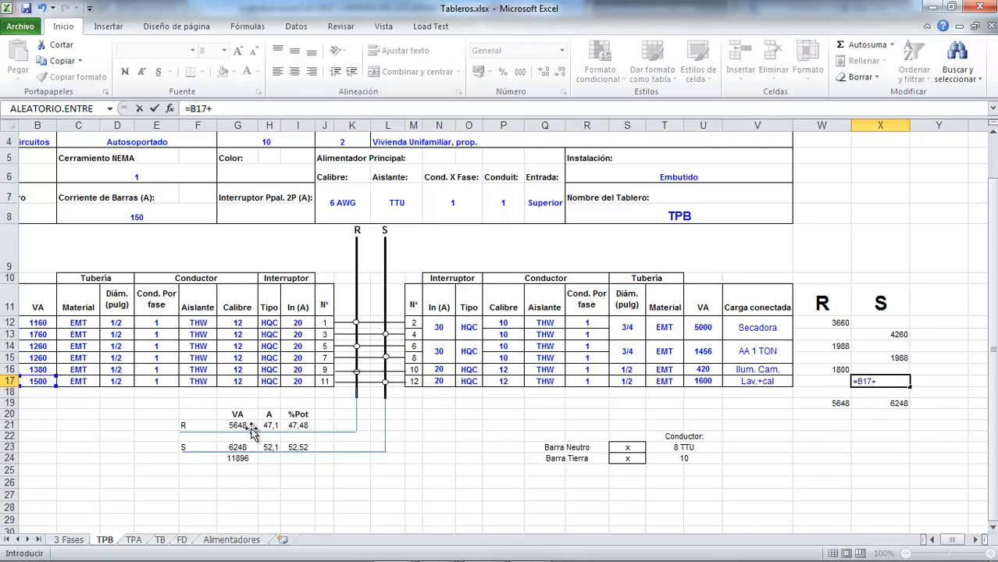
left_click(702, 382)
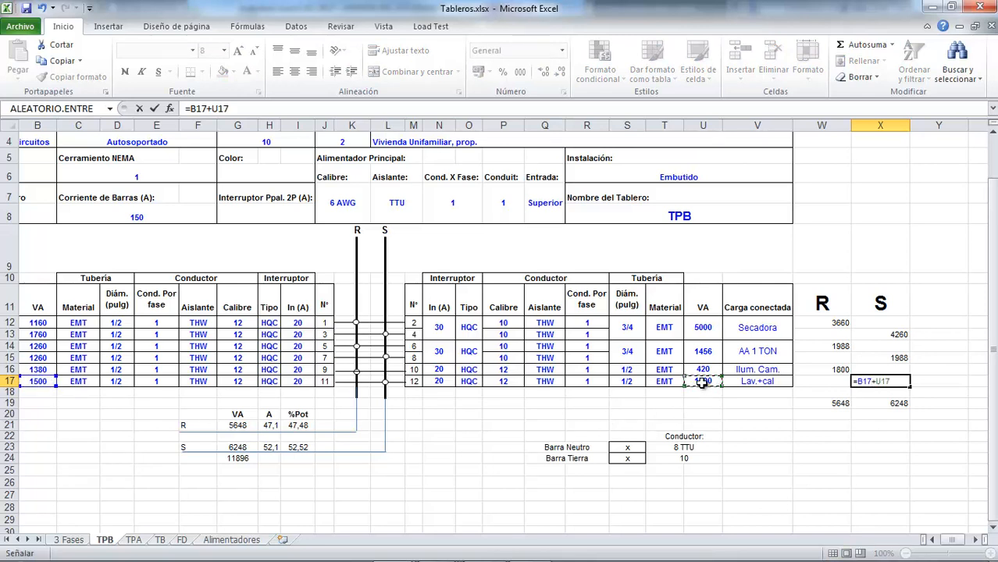
key("Return")
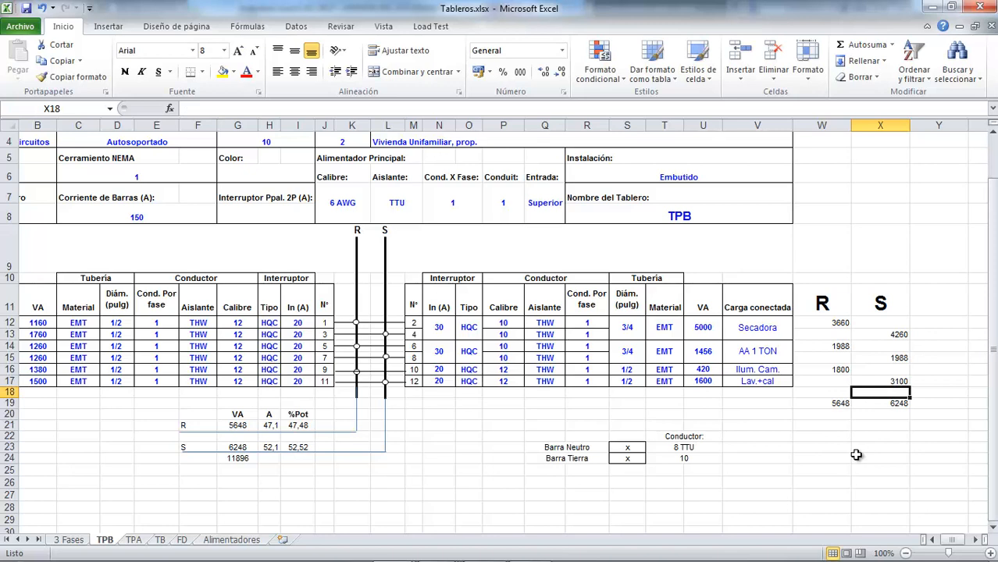
Step: Replace the phase R total in W19 with =SUMA(W12:W17) so it covers all the circuit rows
double_click(836, 404)
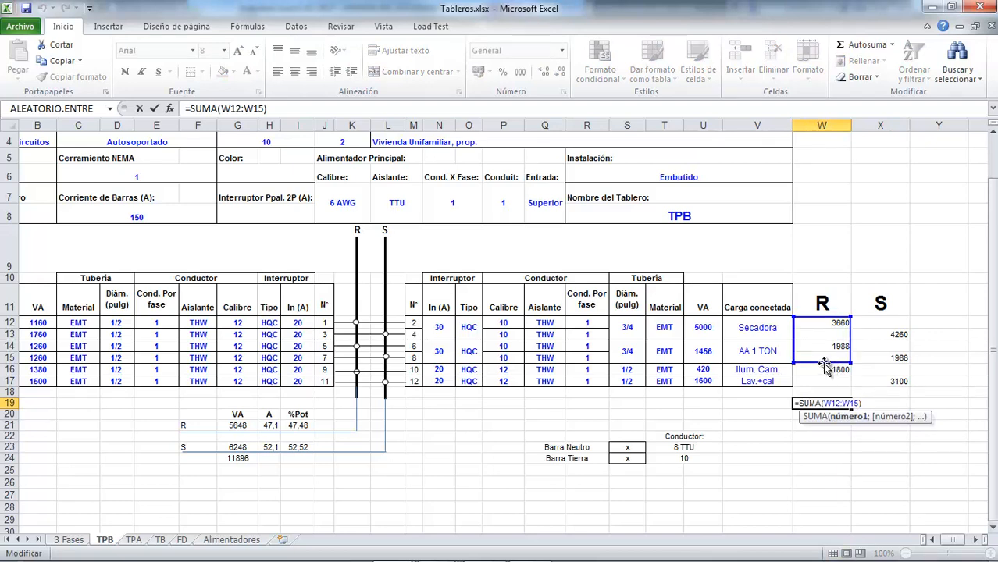
key("Escape")
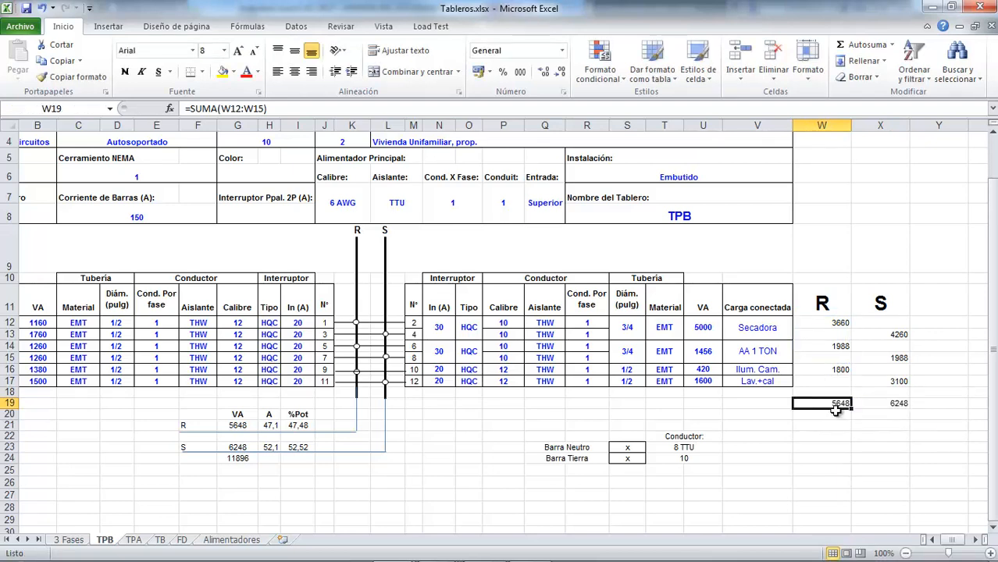
left_click(845, 47)
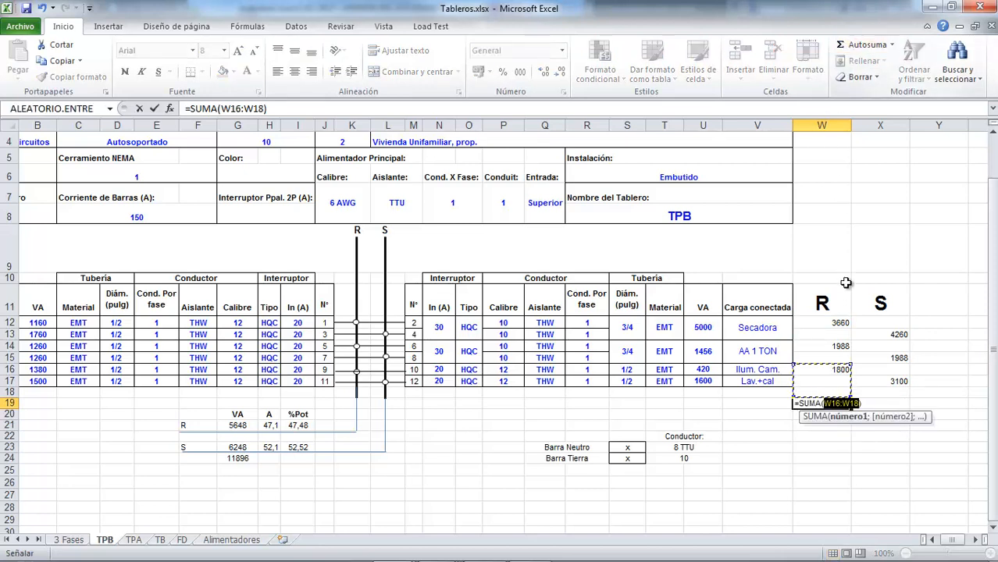
left_click(835, 365)
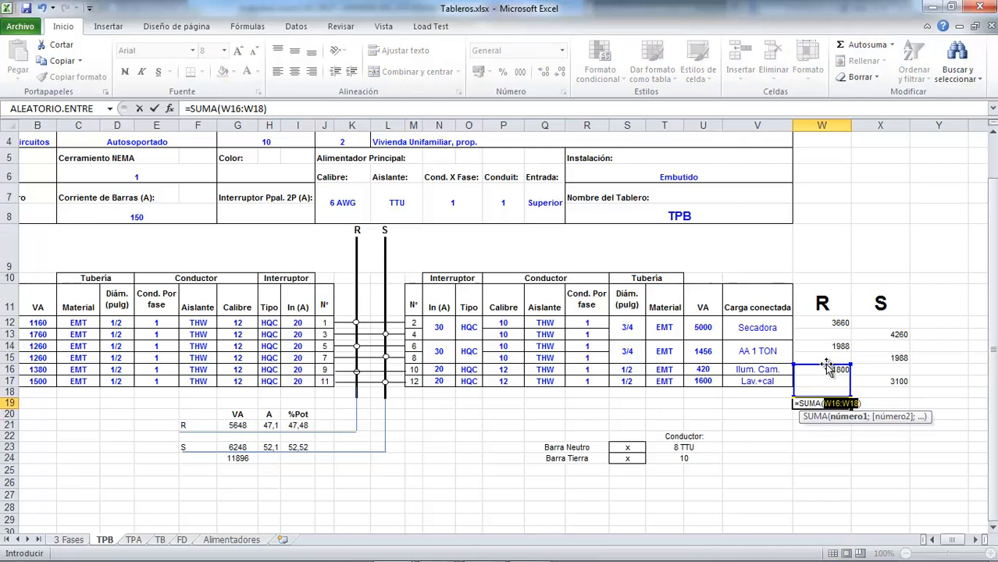
left_click_drag(829, 367, 826, 328)
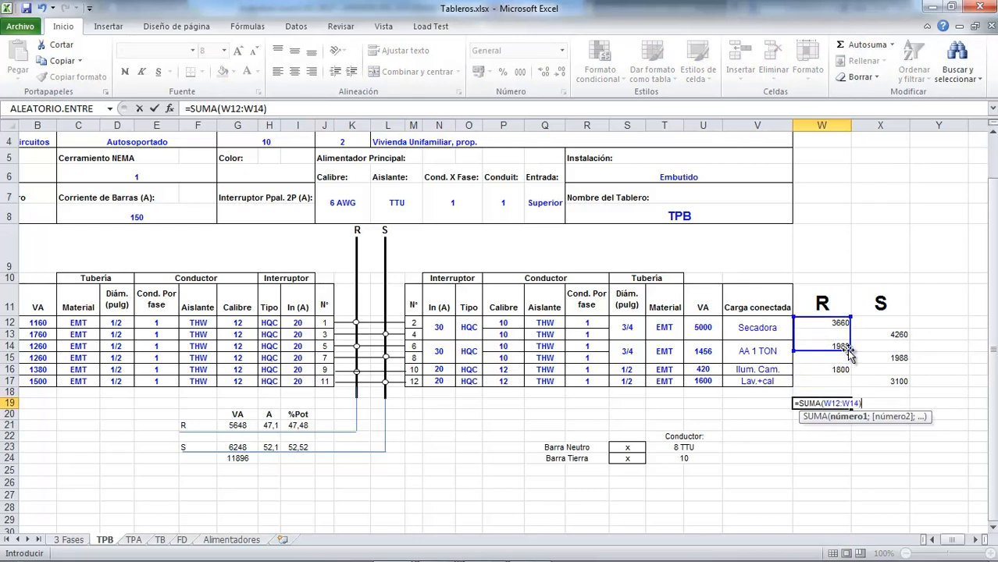
left_click_drag(849, 354, 845, 383)
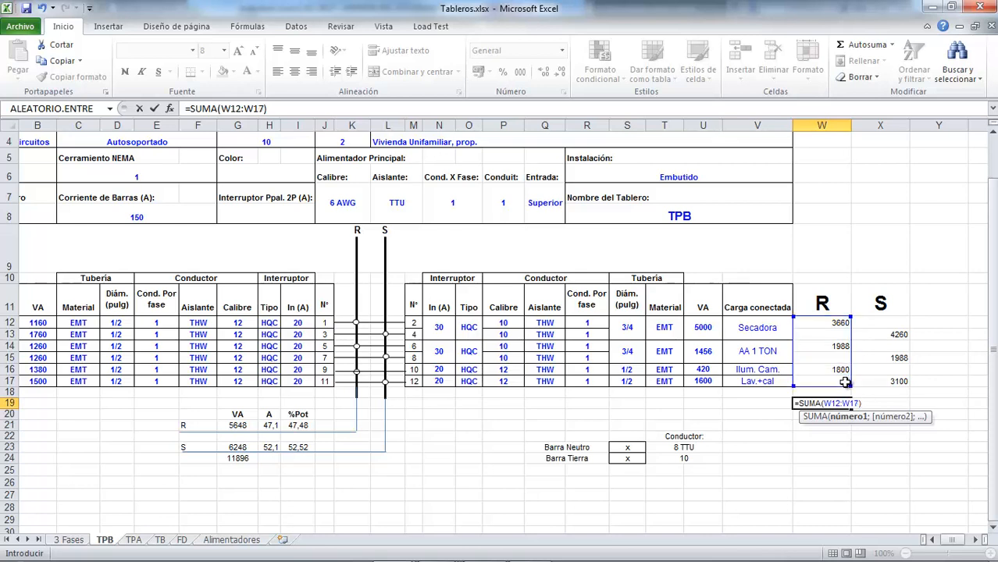
key("Return")
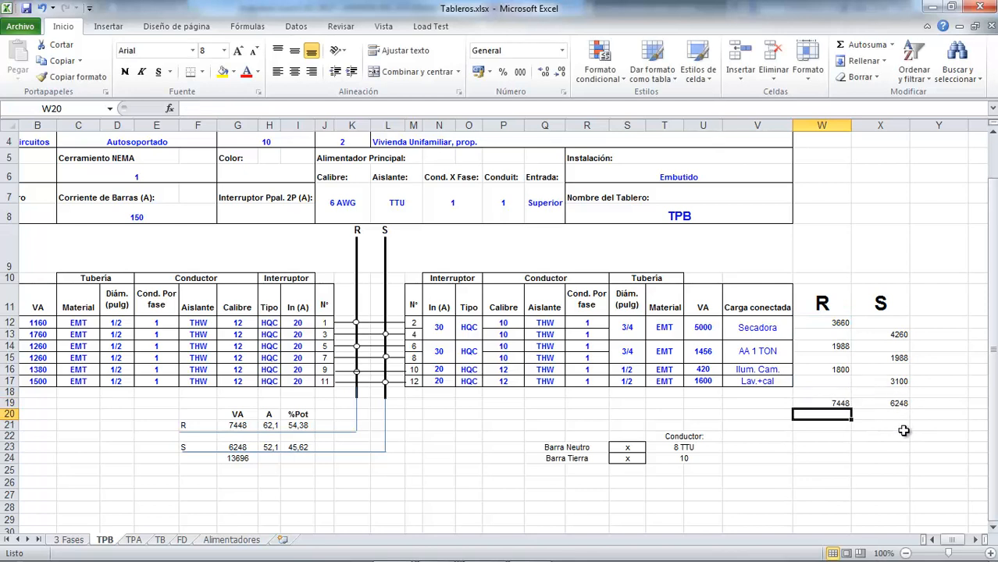
Step: Copy the phase R total formula from W19 into X19 to total the phase S loads
key("Up")
key("ctrl+c")
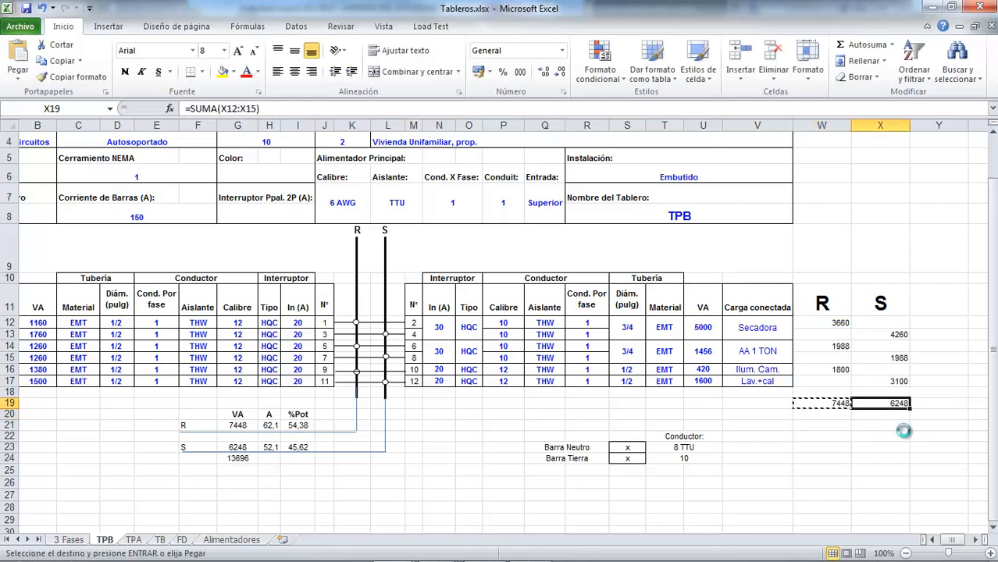
key("Right")
key("Return")
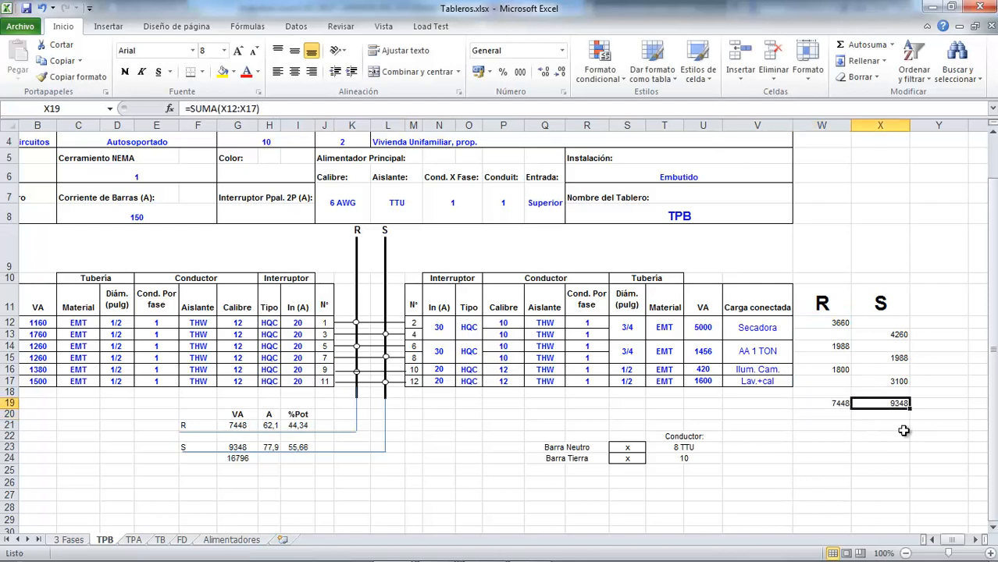
left_click(839, 436)
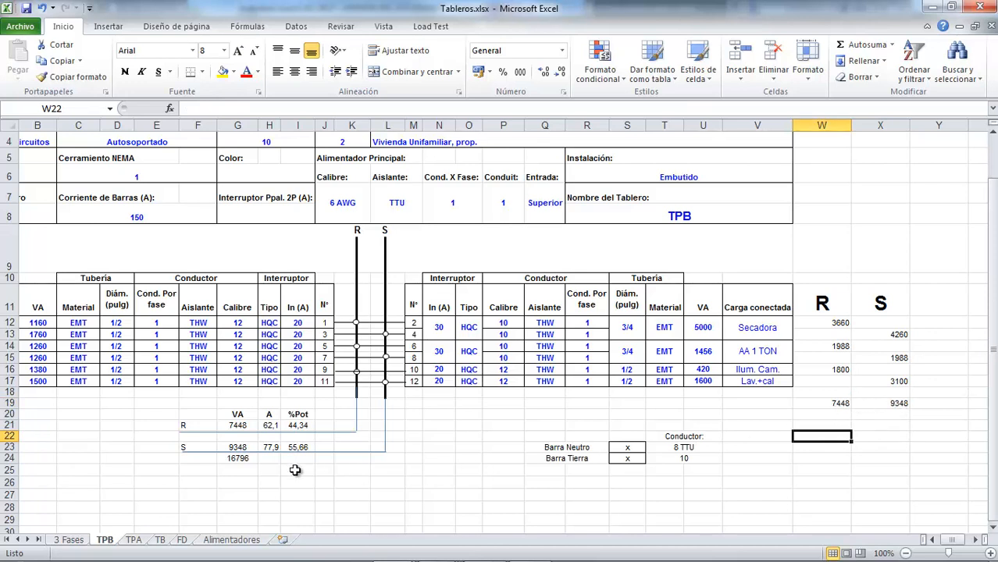
Step: Review the current, %Pot and total VA formulas in H21, I21, G24 and I23 and the cells they reference
left_click(270, 426)
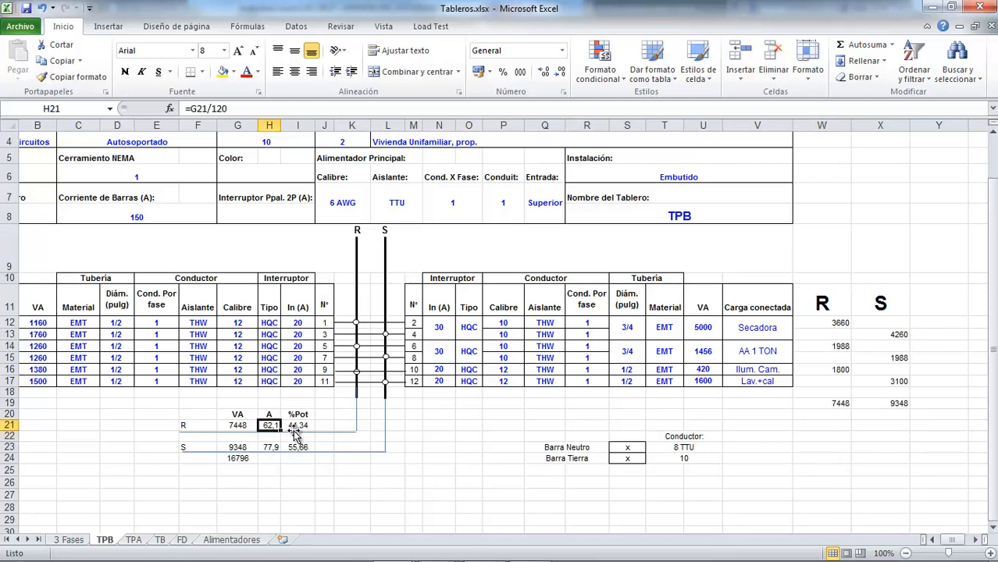
double_click(300, 426)
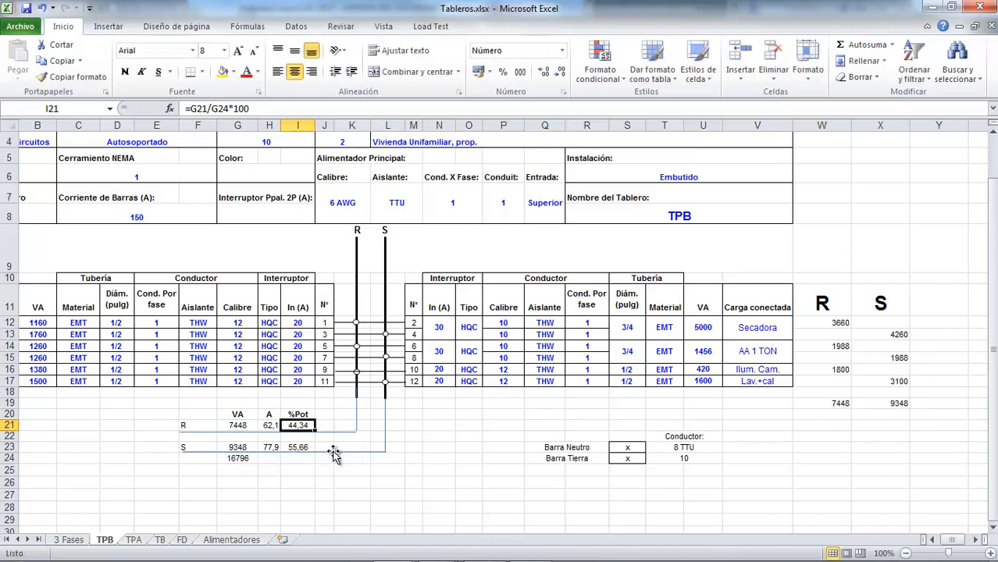
key("Escape")
double_click(298, 426)
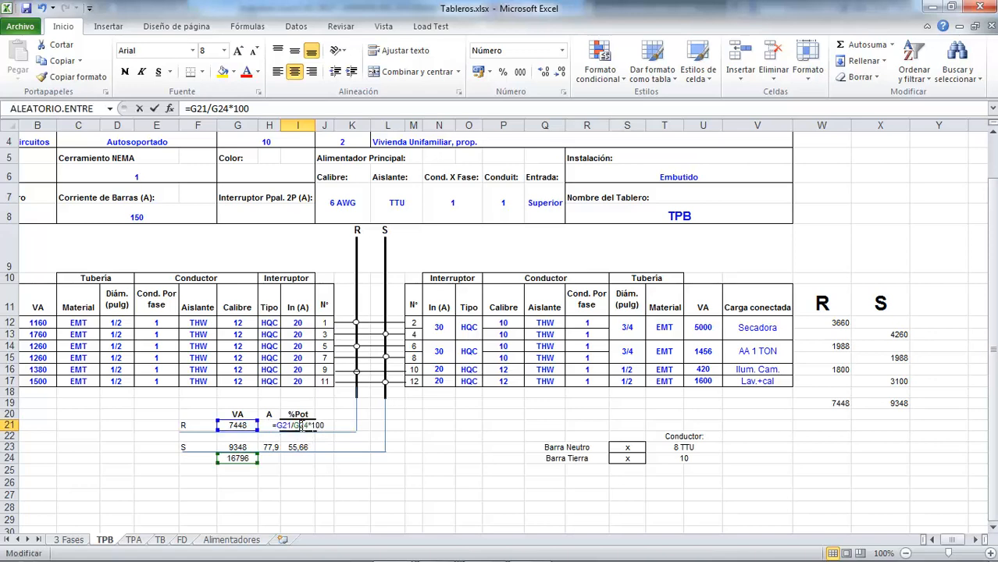
key("Escape")
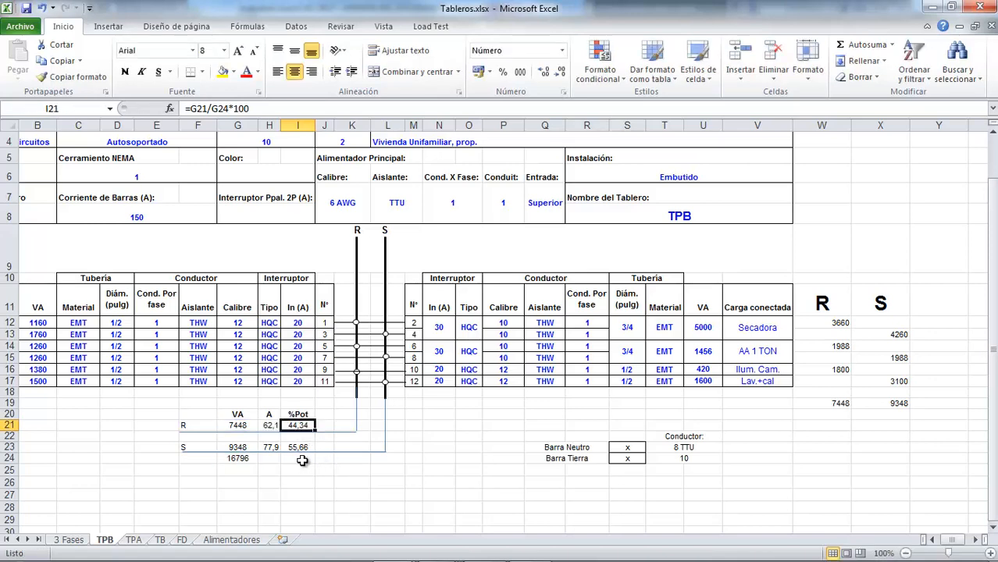
double_click(243, 459)
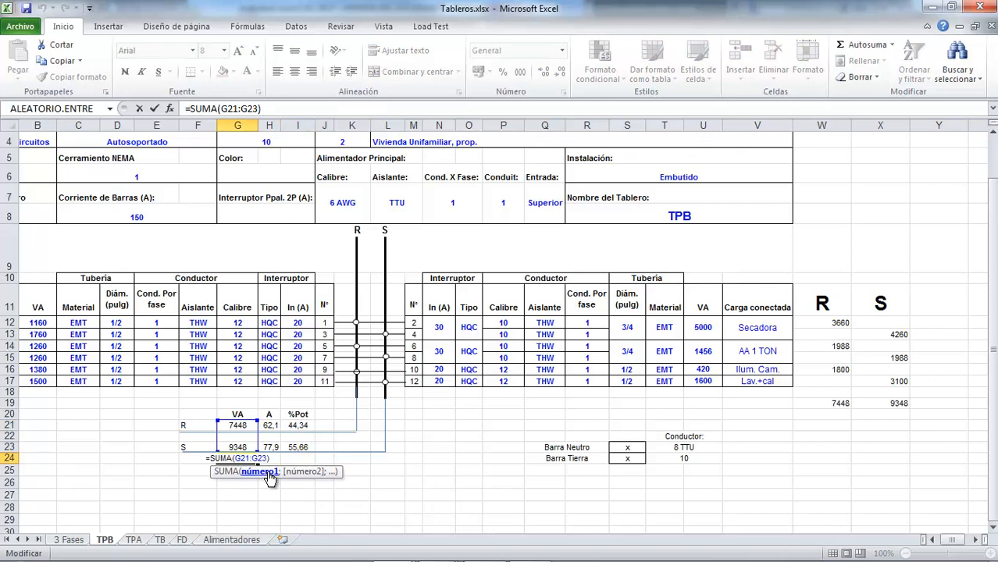
key("Escape")
double_click(302, 425)
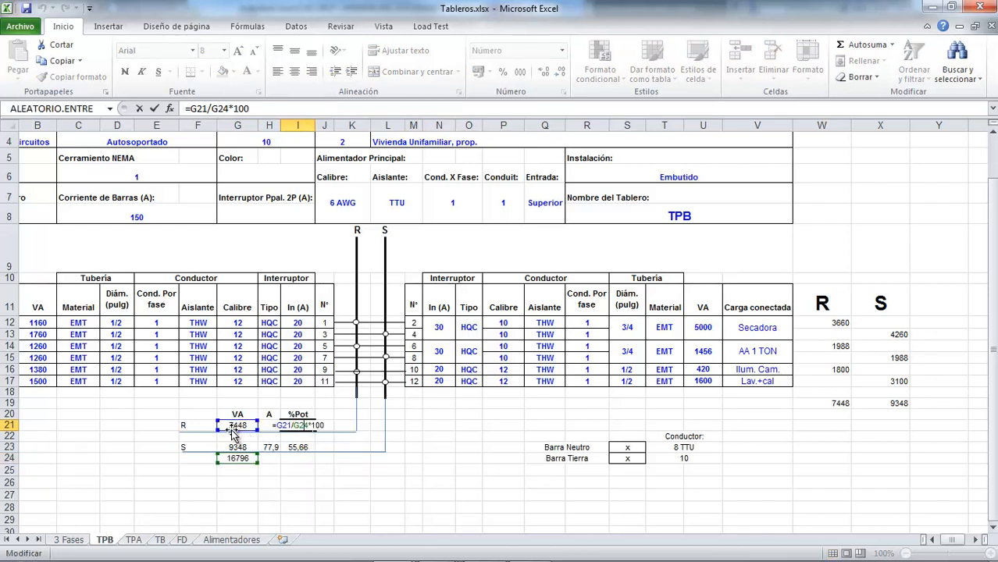
left_click(284, 449)
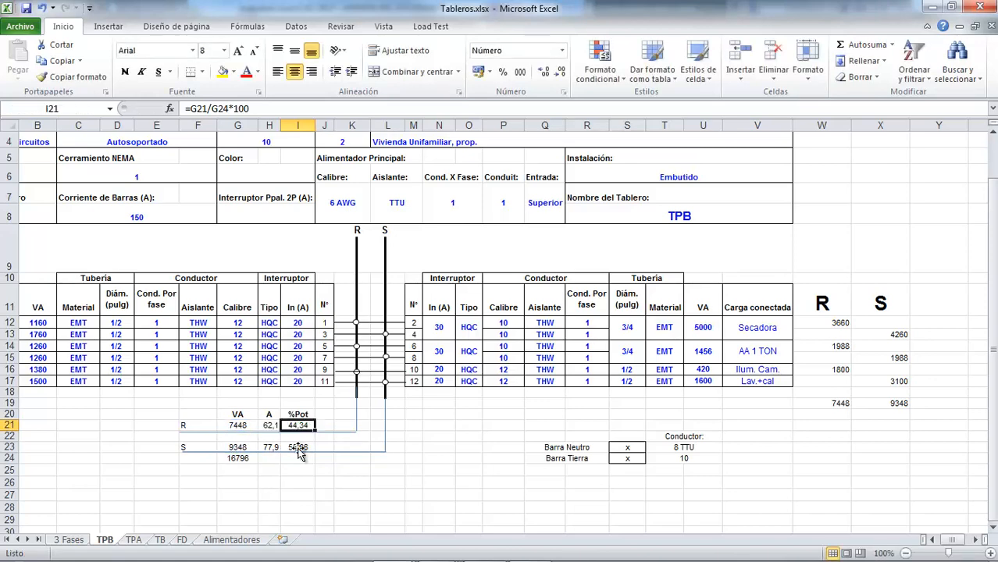
left_click(285, 449)
double_click(297, 450)
double_click(297, 446)
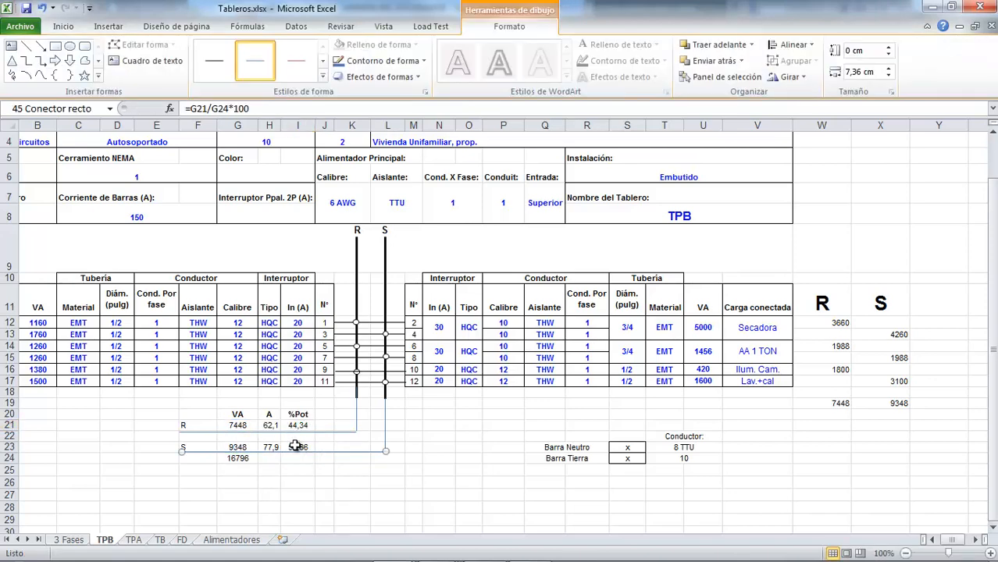
key("Escape")
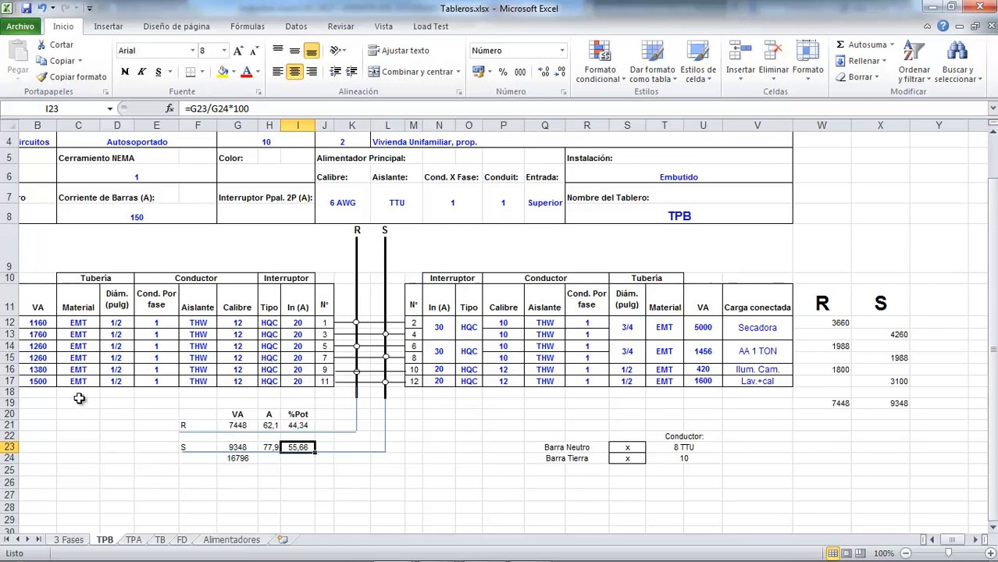
Step: Examine the phase connection of circuits 11 and 12 and the VA formulas of circuits 10 and 12 in U16 and U17
left_click(385, 383)
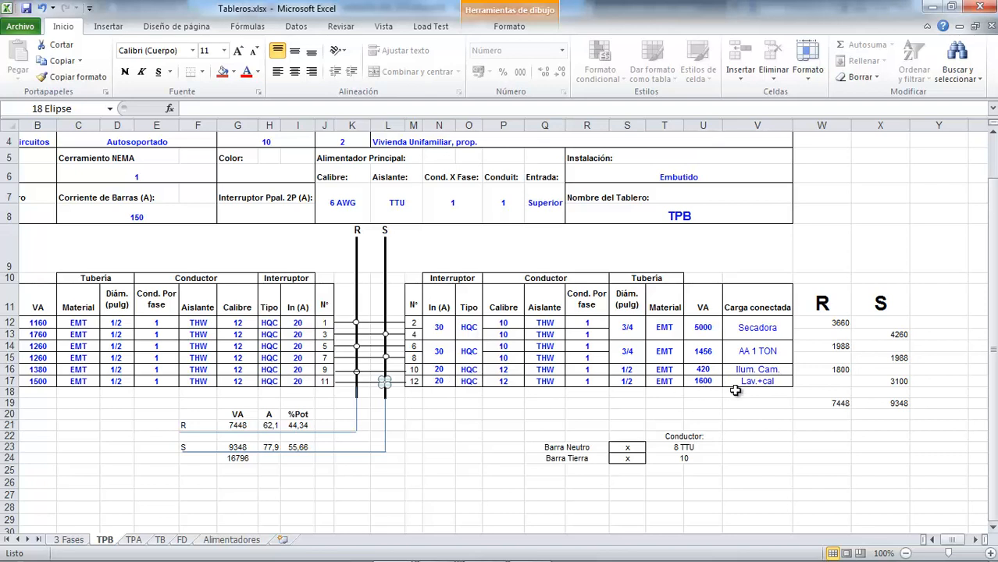
left_click(719, 370)
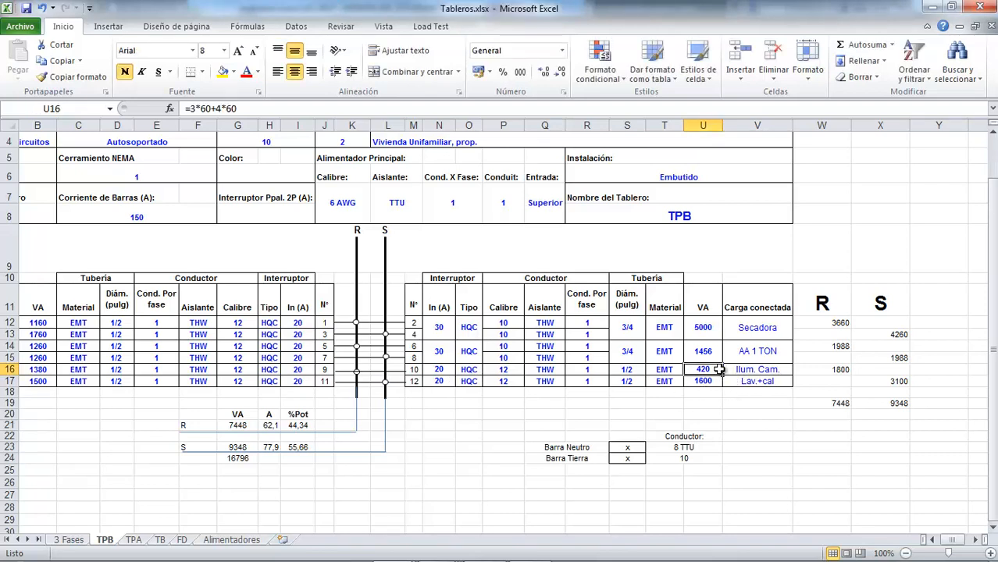
left_click(713, 382)
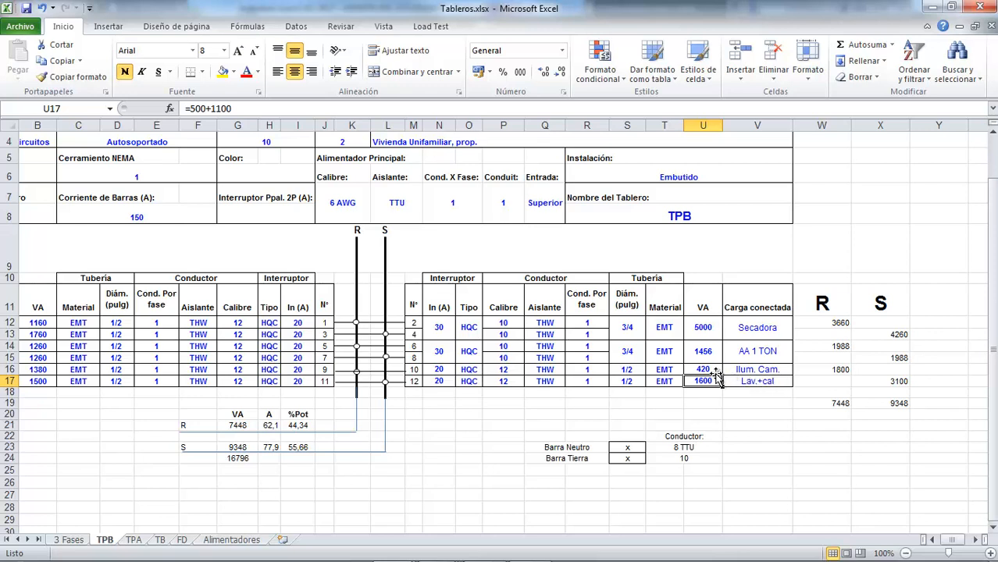
left_click(707, 370)
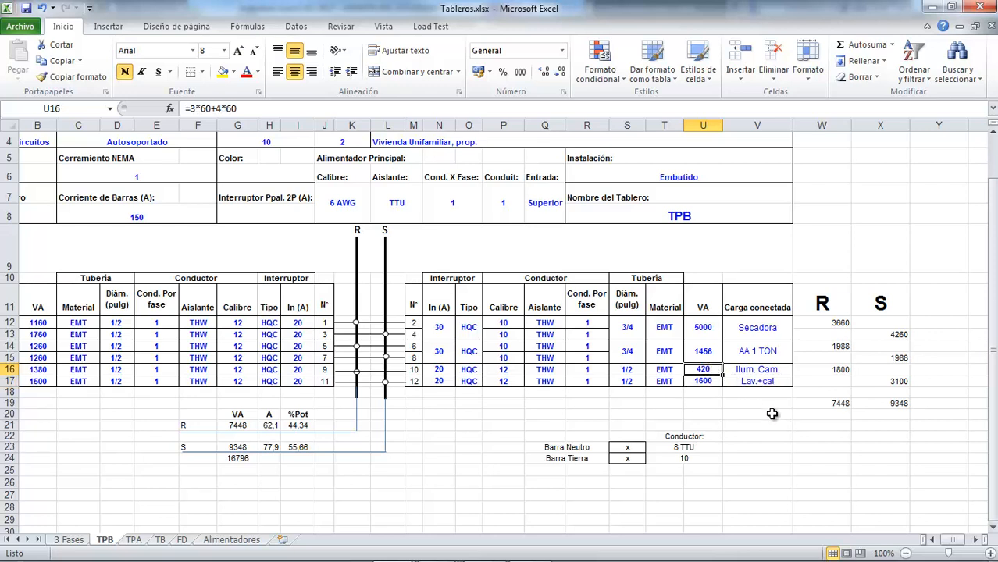
left_click(708, 404)
left_click(703, 372)
Step: Enter =3*0+4*60 in U17 as the VA load of circuit 12
left_click(707, 382)
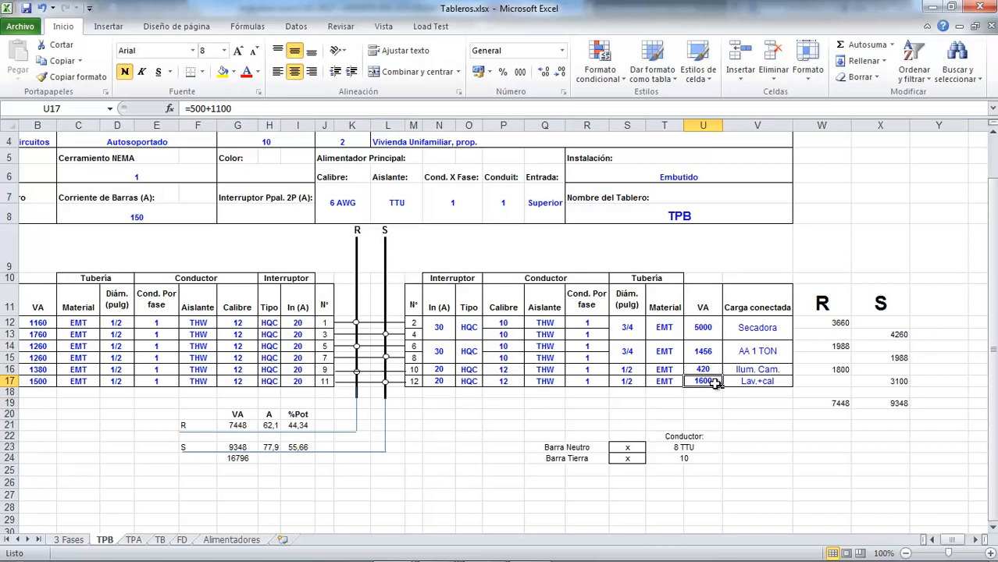
type("=3")
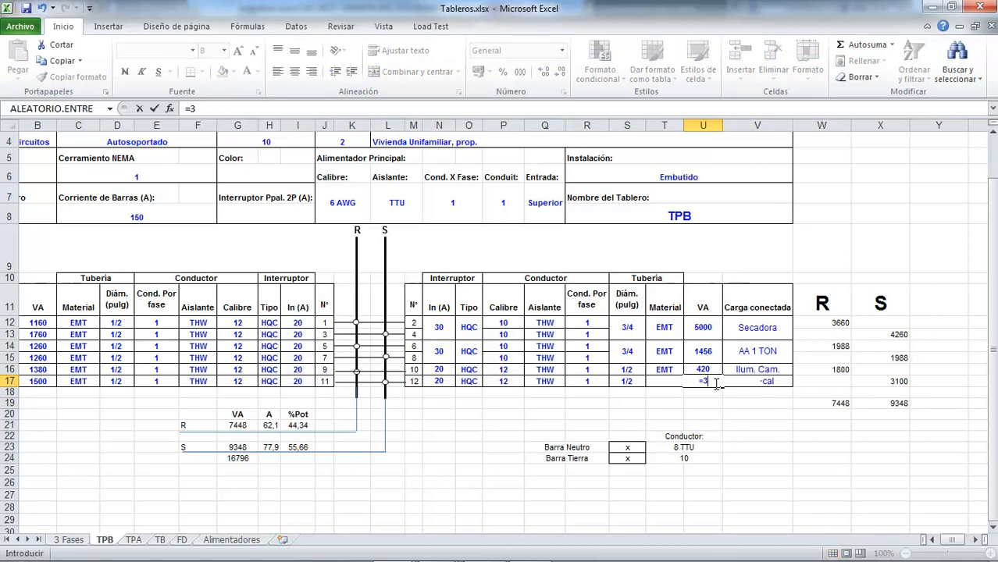
type("*0+4*60")
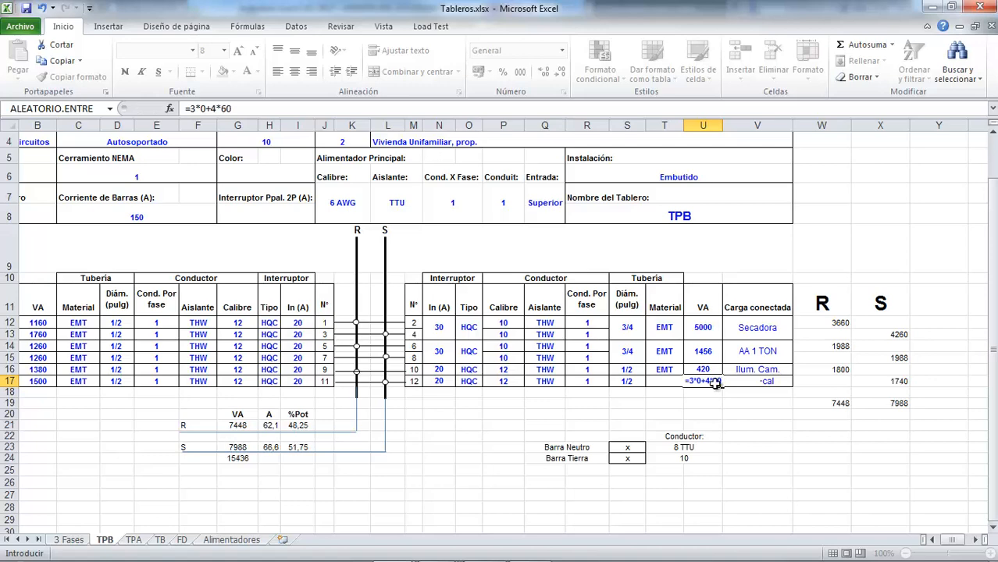
key("Return")
left_click(715, 383)
Step: Enter =500+1100 in U16 as the VA load of circuit 10
key("Up")
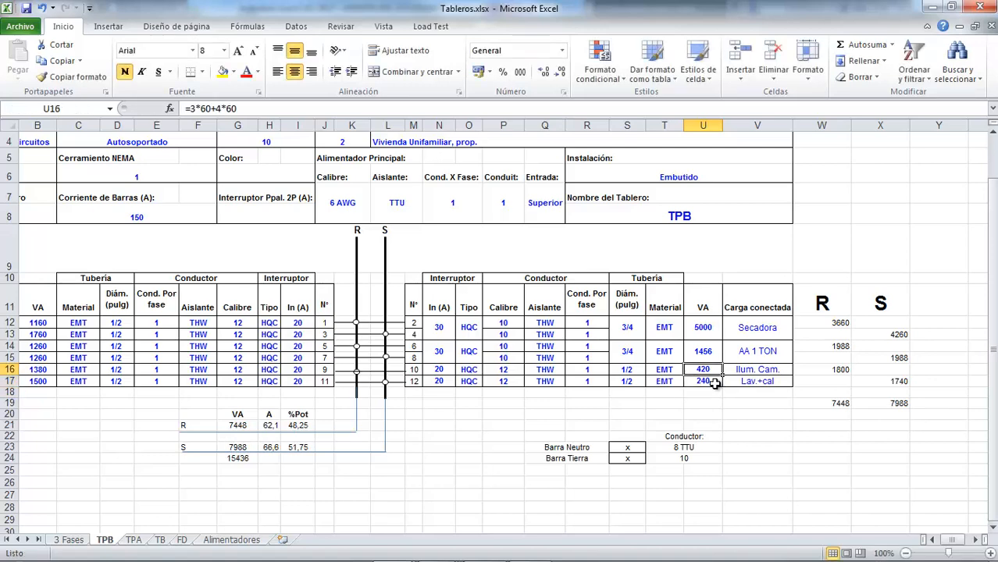
type("=5")
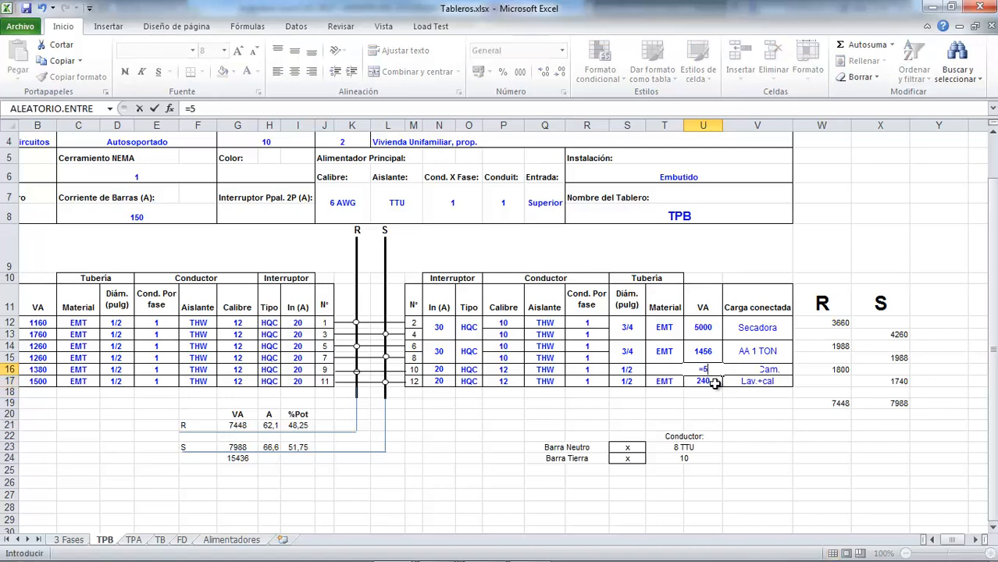
type("00+1100")
key("Return")
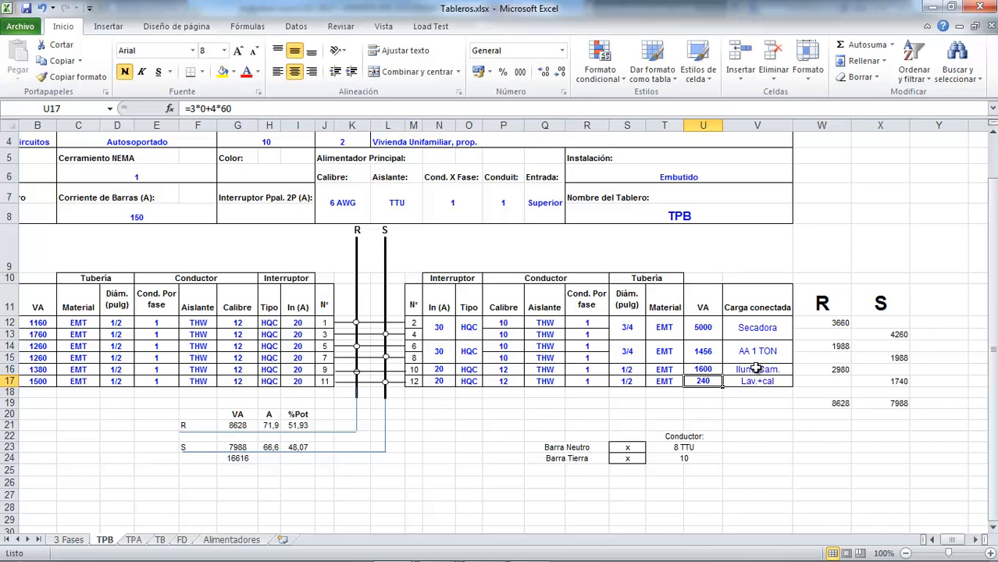
Step: Change the connected load description of circuit 12 in V17 to "Ilum. Cam."
left_click(749, 372)
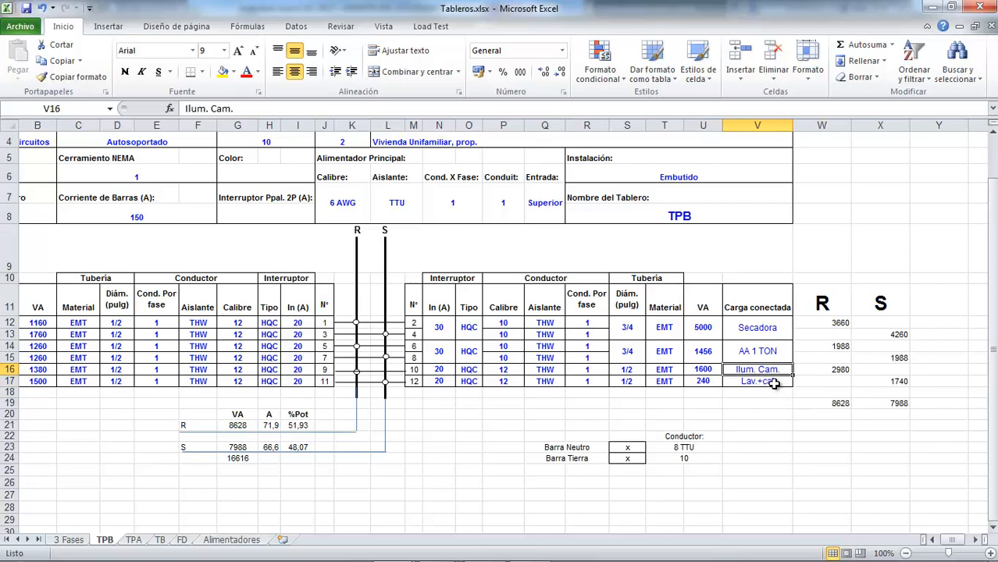
left_click(766, 383)
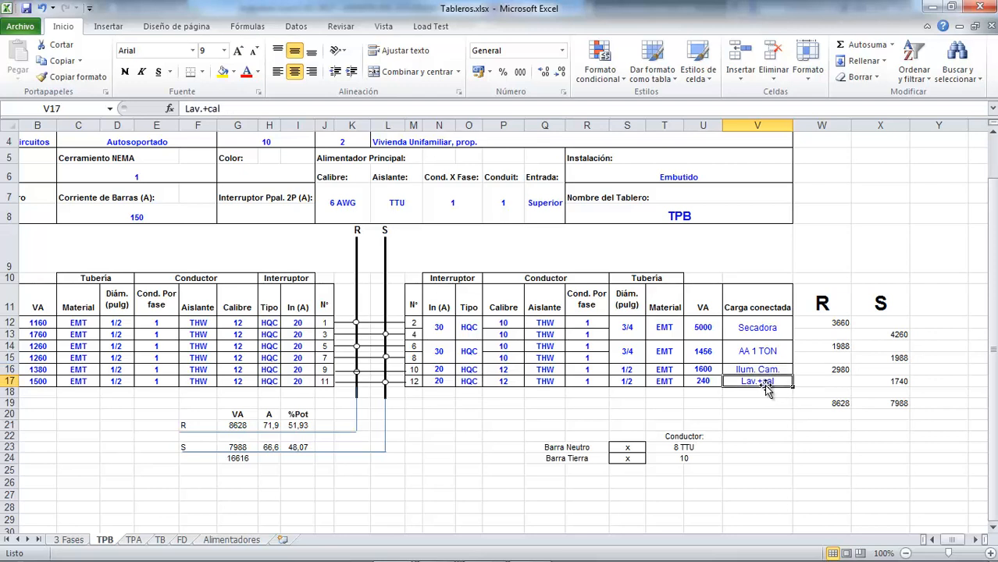
type("I")
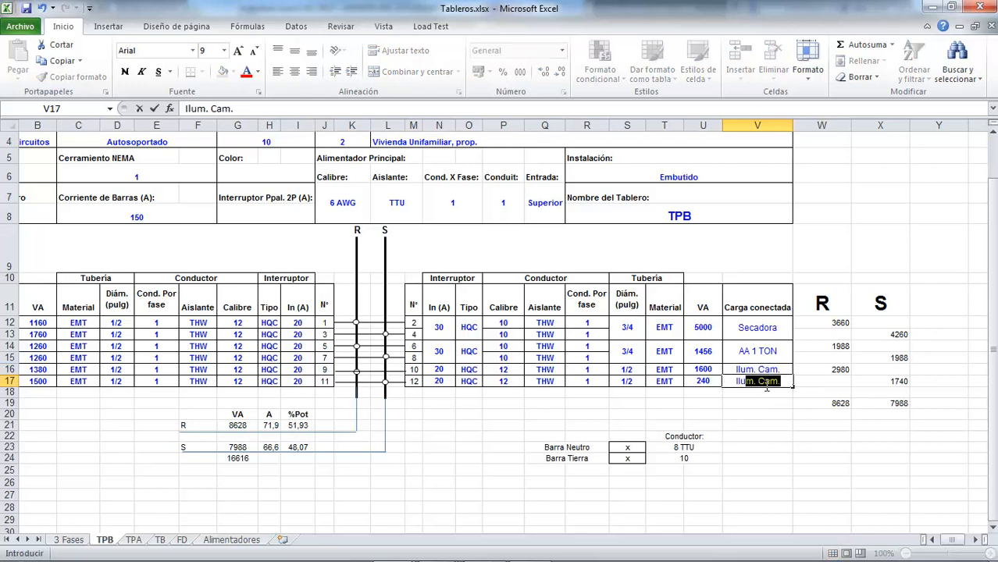
type("lum. Cam.")
key("Return")
Step: Change the connected load description of circuit 10 in V16 to "Lav. + Cal."
key("Up")
key("Up")
type("Lav")
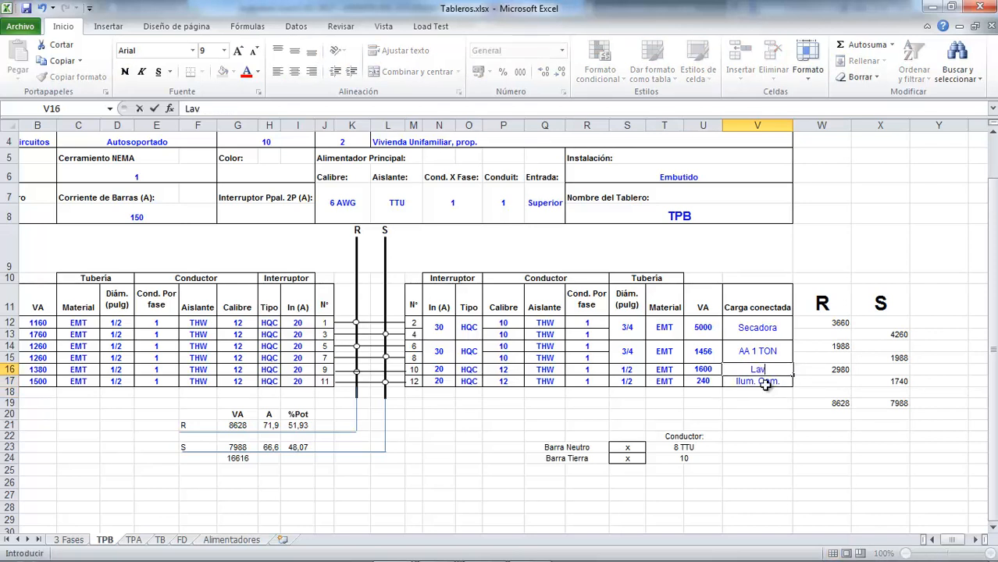
type(". + Cal.")
key("Return")
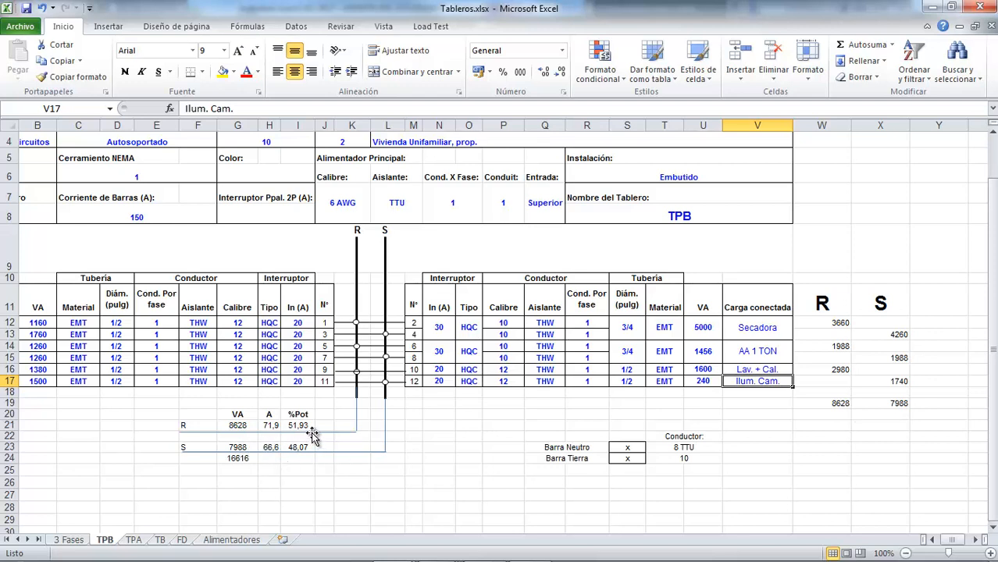
Step: Calculate the %Pot difference between phases R and S with =I21-I23 in I25, and clear the cell
left_click(304, 468)
type("=")
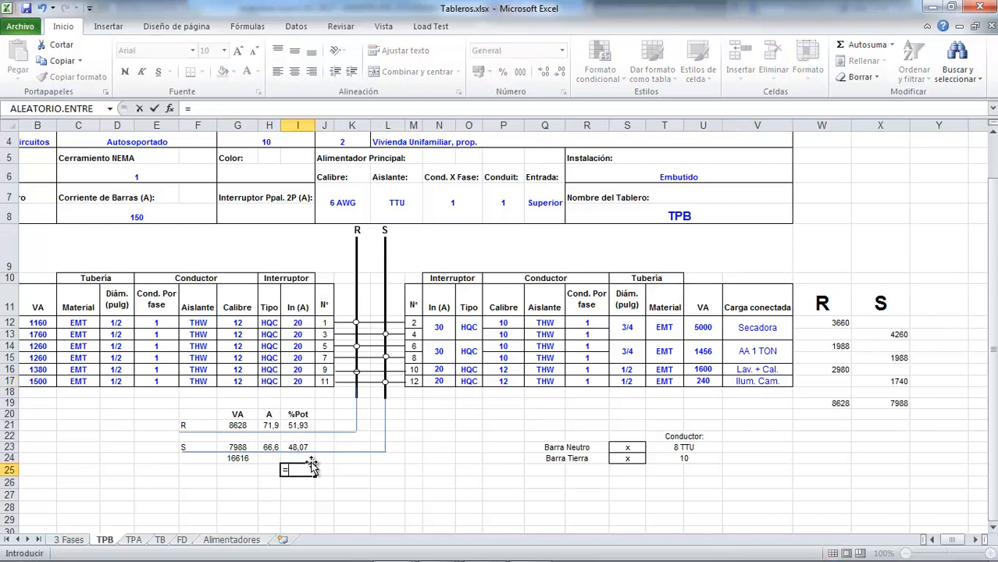
key("Up")
key("Up")
key("Up")
key("Up")
type("-")
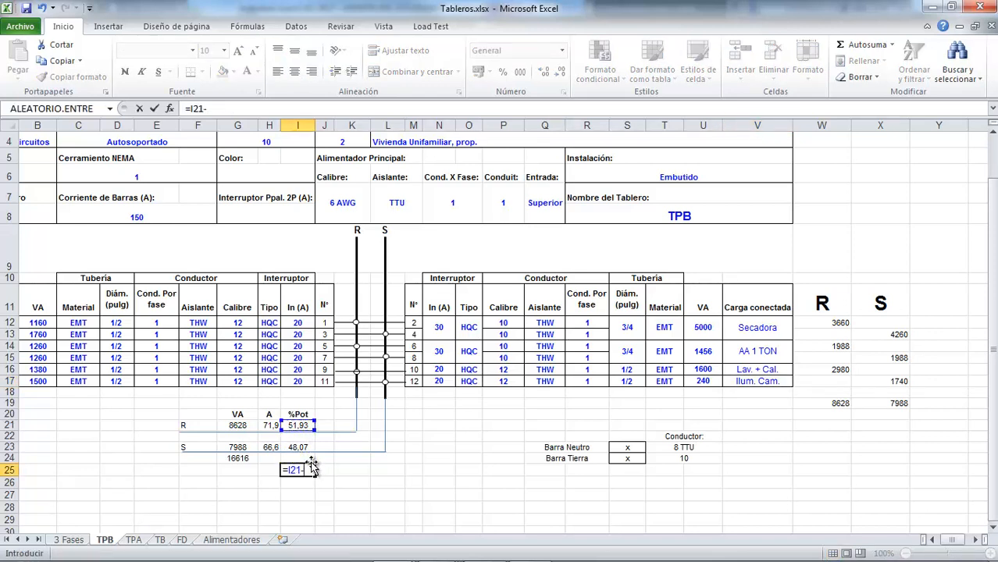
key("Up")
key("Up")
key("Return")
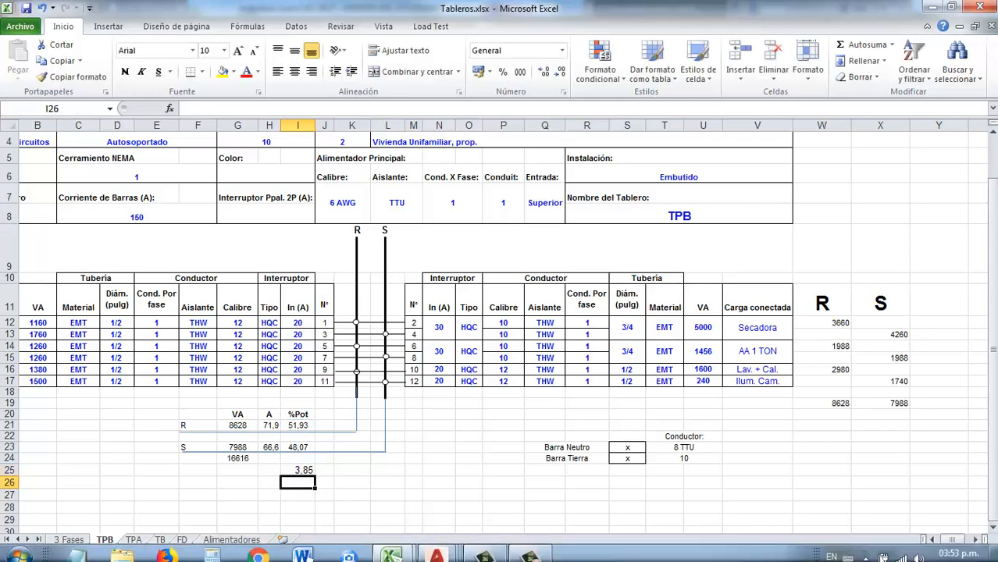
key("Up")
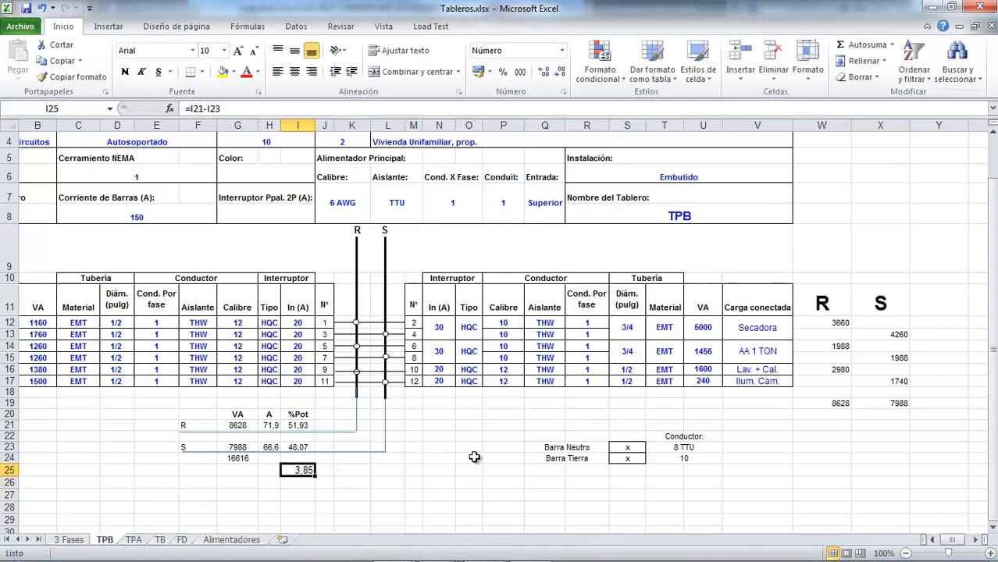
key("Delete")
Step: Switch to Plano1 Tomas.dwg in AutoCAD and change the C12 circuit label above the ground-floor kitchen sink to C10
left_click(435, 550)
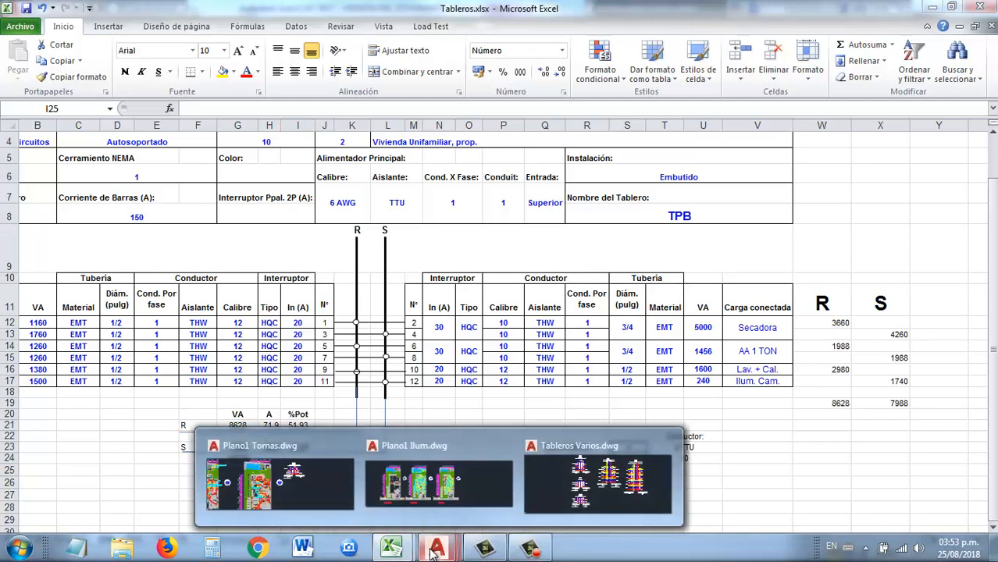
left_click(311, 453)
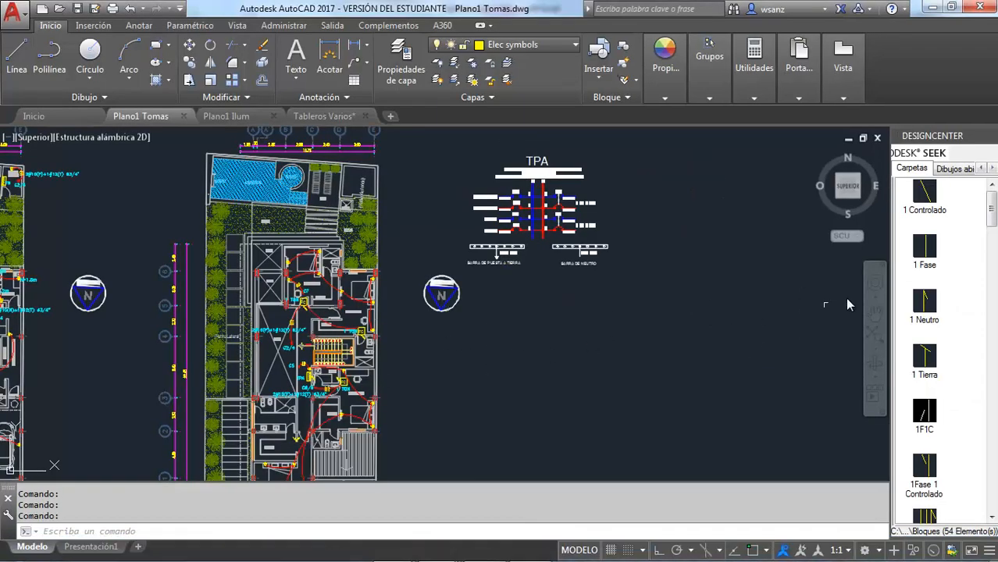
left_click(875, 315)
mouse_move(439, 364)
left_mouse_down()
mouse_move(859, 357)
mouse_move(648, 356)
mouse_move(802, 357)
left_mouse_up()
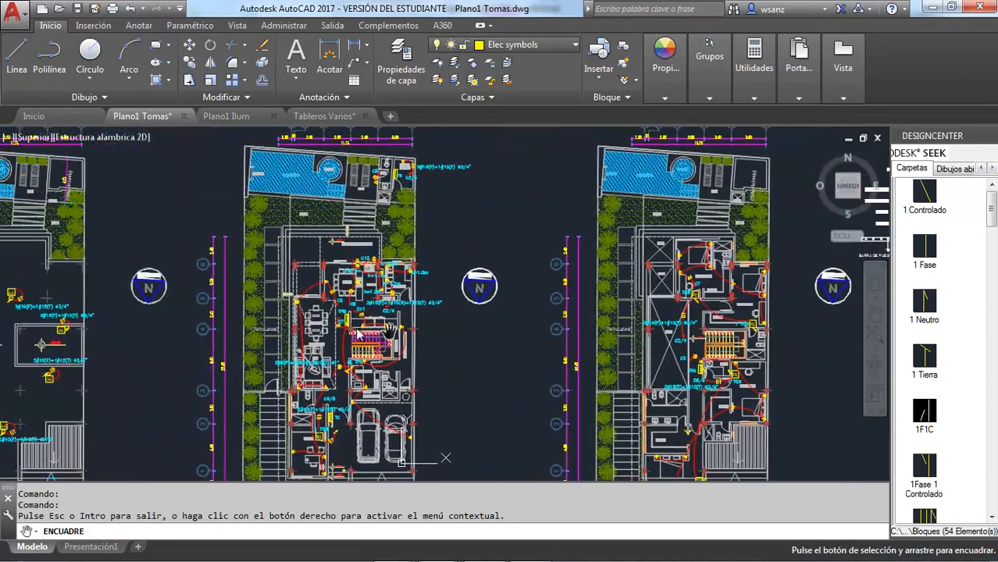
scroll(340, 307, "up", 5)
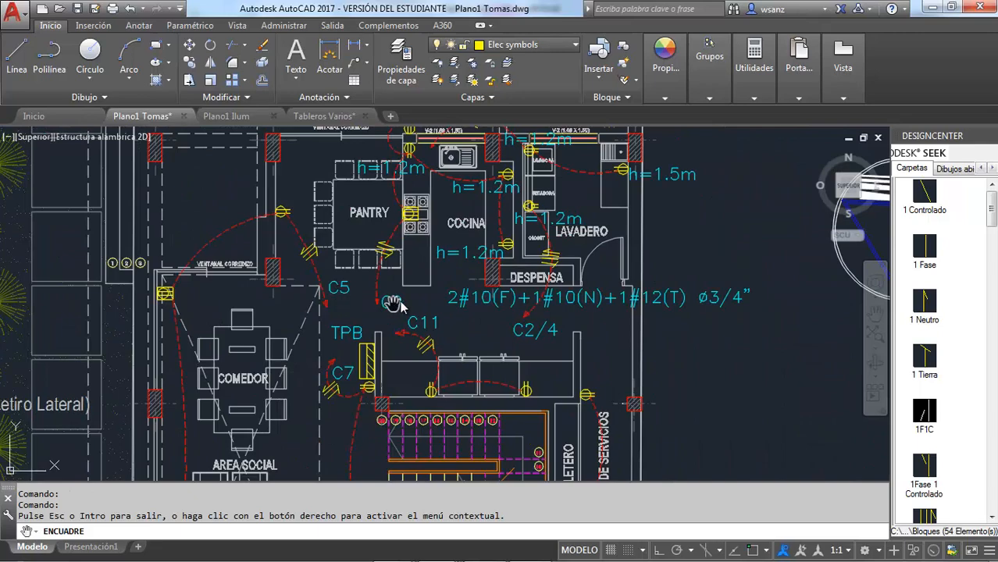
mouse_move(427, 289)
left_mouse_down()
mouse_move(435, 350)
mouse_move(488, 375)
mouse_move(455, 397)
left_mouse_up()
key("Escape")
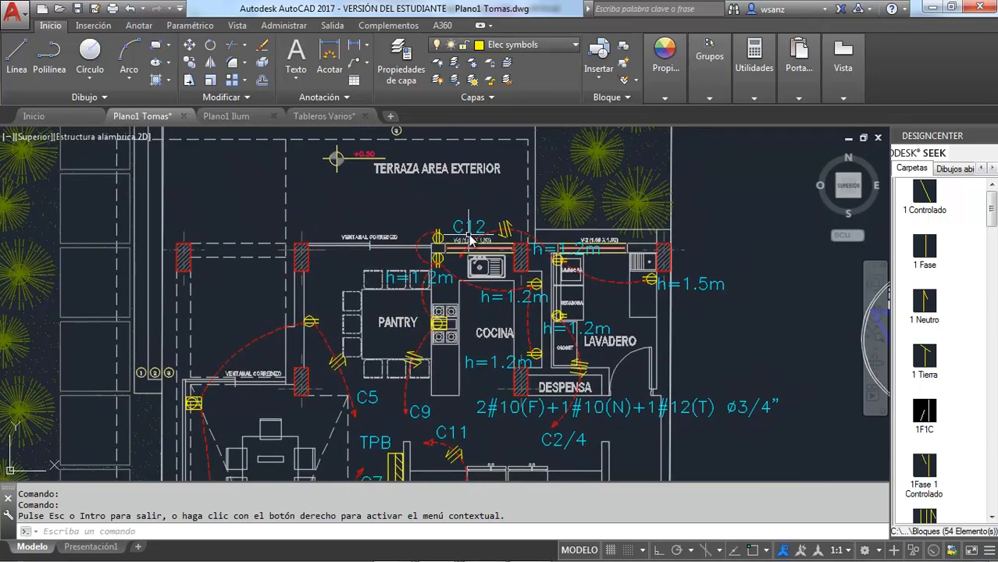
left_click(471, 233)
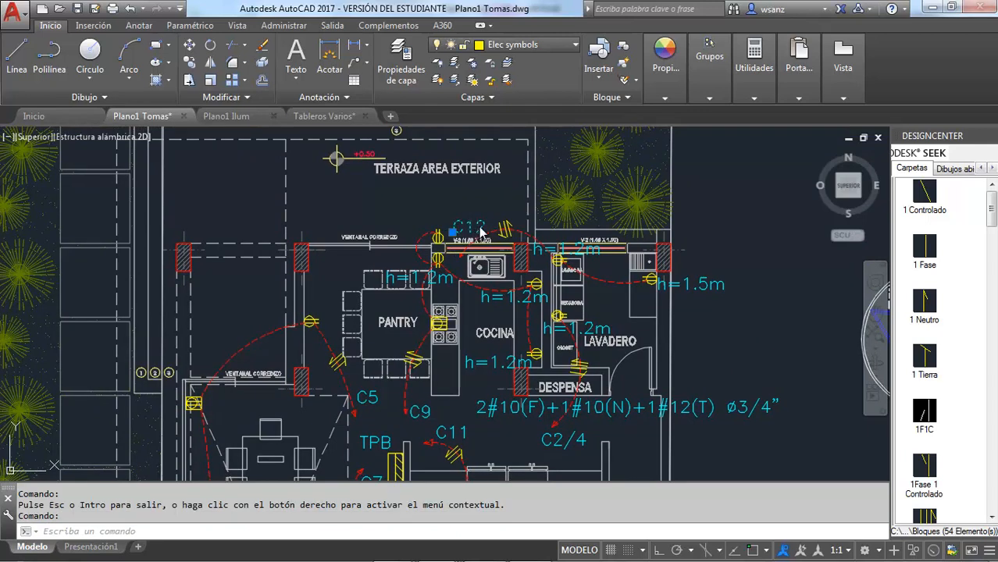
double_click(479, 229)
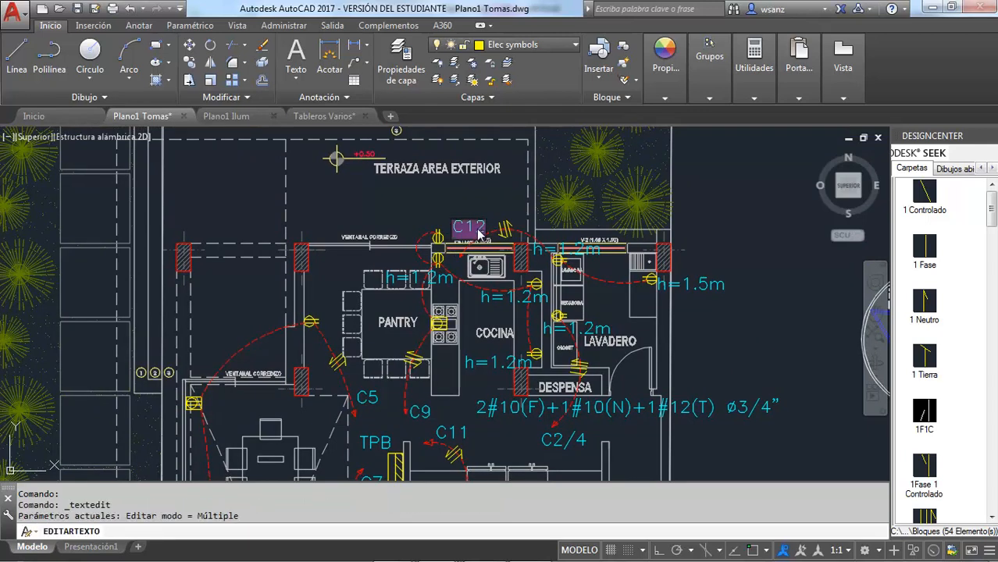
left_click(478, 229)
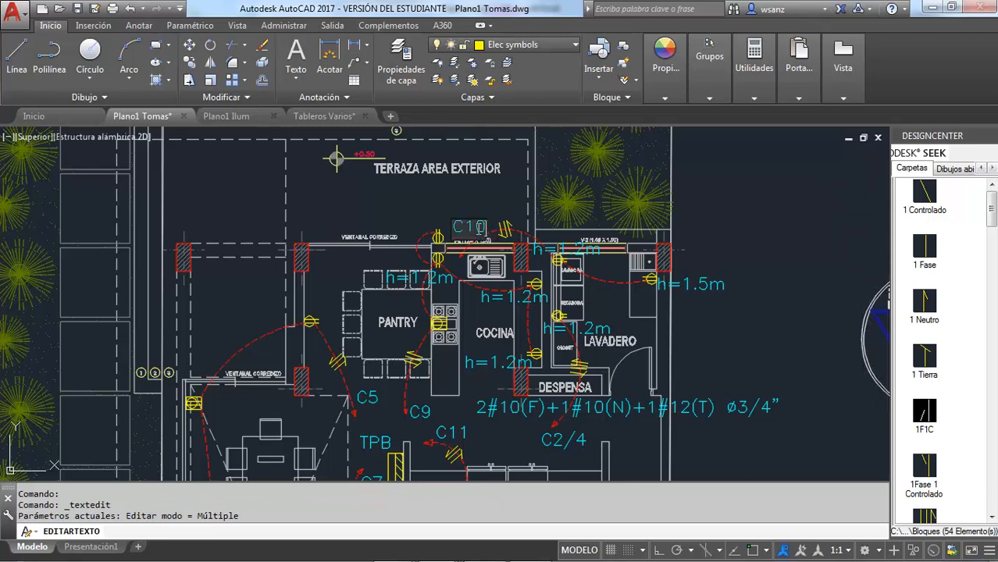
key("Return")
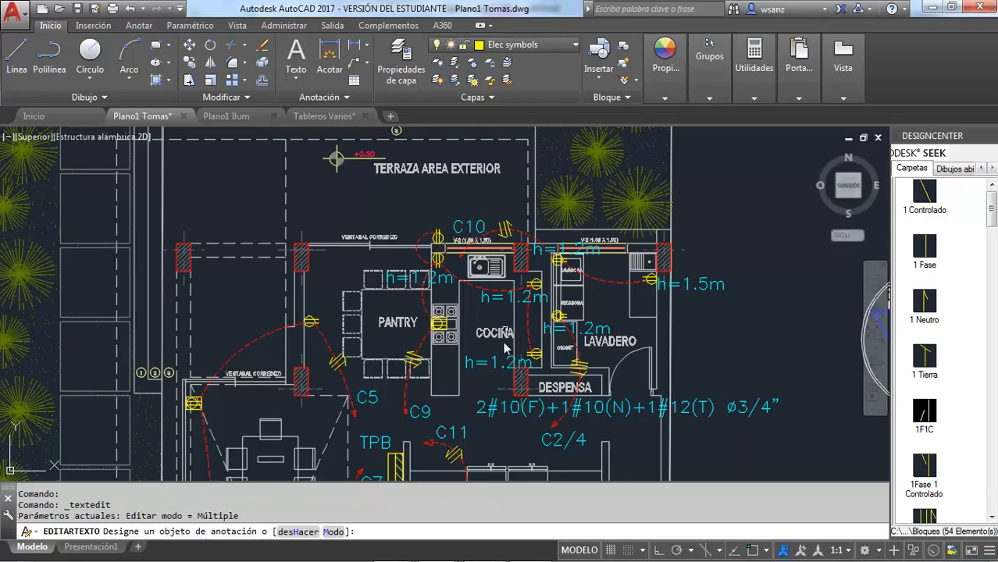
Step: Examine the circuit labels across the floor plans of the outlet drawing
left_click(878, 312)
mouse_move(561, 404)
left_mouse_down()
mouse_move(554, 332)
mouse_move(515, 301)
left_mouse_up()
scroll(515, 301, "down", 2)
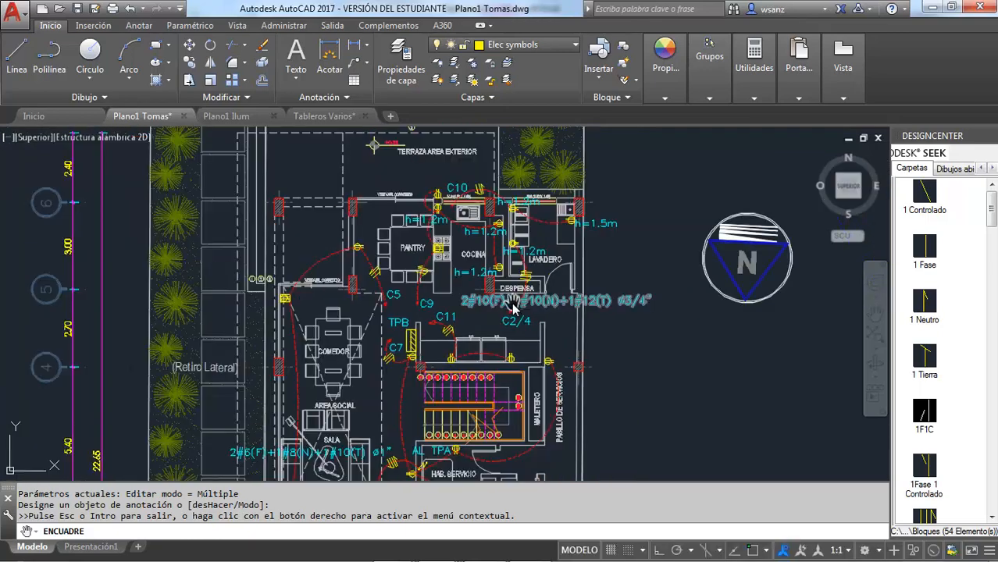
mouse_move(569, 349)
left_mouse_down()
mouse_move(518, 290)
mouse_move(486, 322)
left_mouse_up()
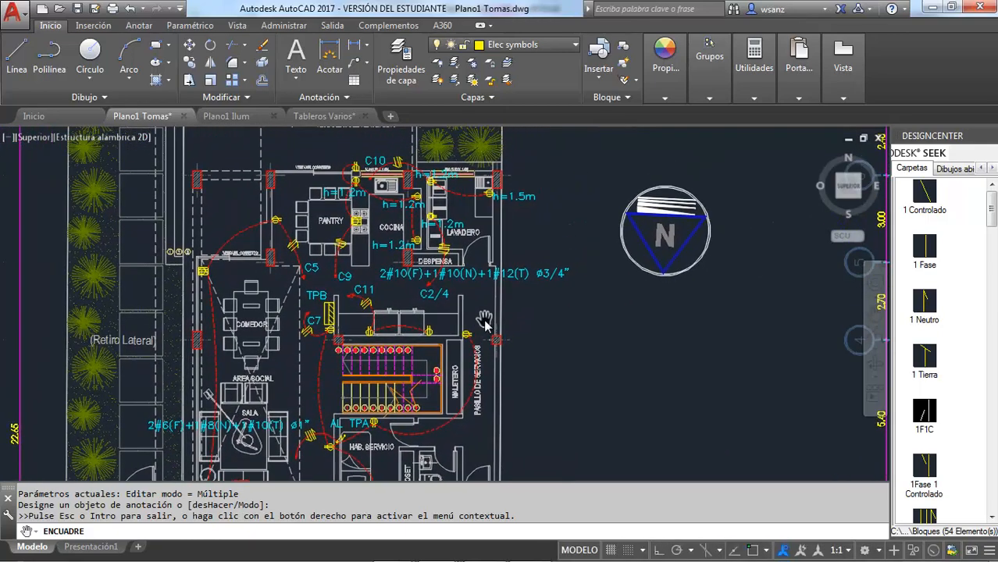
scroll(489, 326, "down", 2)
scroll(490, 331, "down", 2)
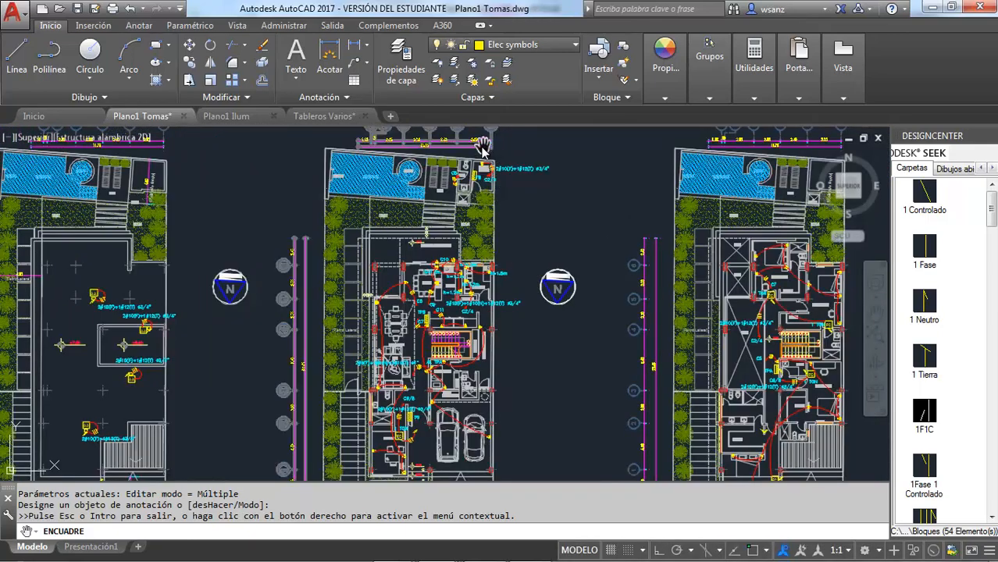
scroll(481, 188, "up", 7)
scroll(476, 213, "down", 6)
left_click_drag(455, 388, 385, 337)
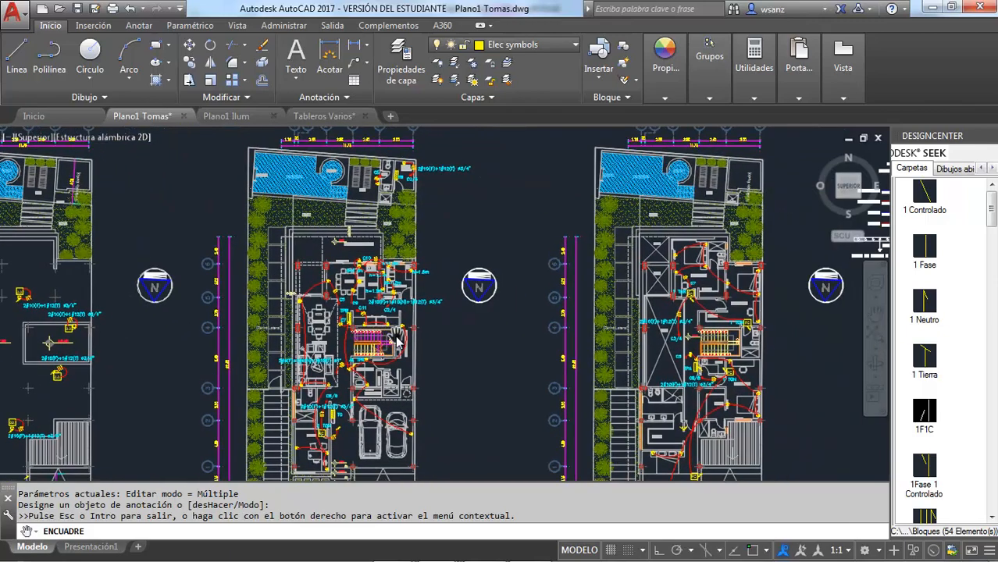
key("Escape")
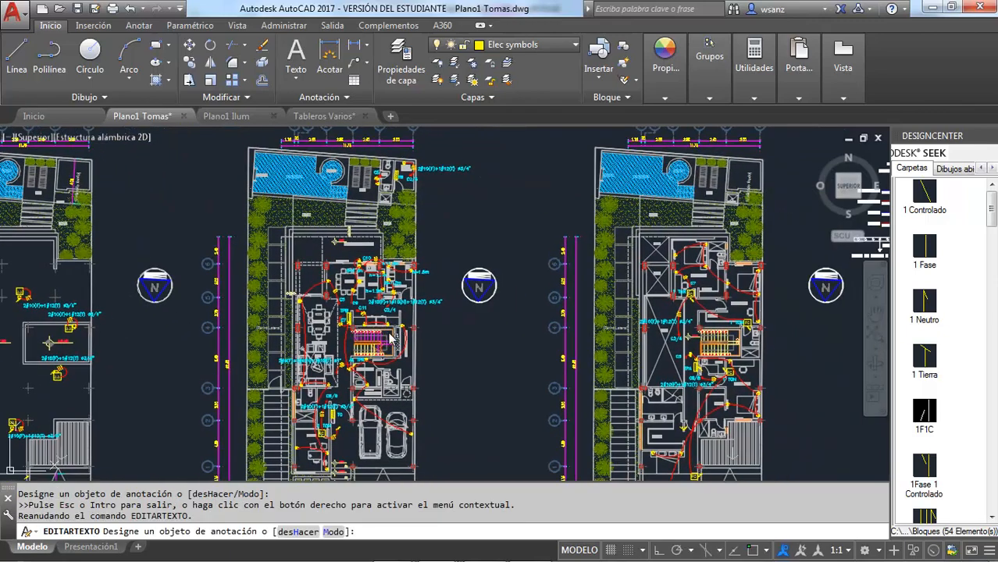
Step: In Plano1 Ilum, change the C10 circuit label above the ground-floor dining room to C12
left_click(263, 117)
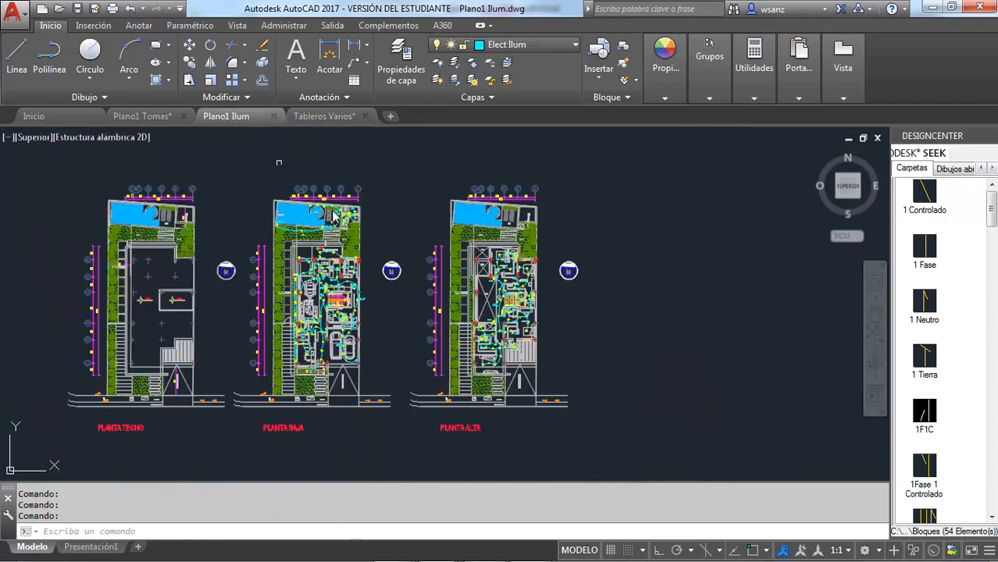
scroll(348, 272, "up", 4)
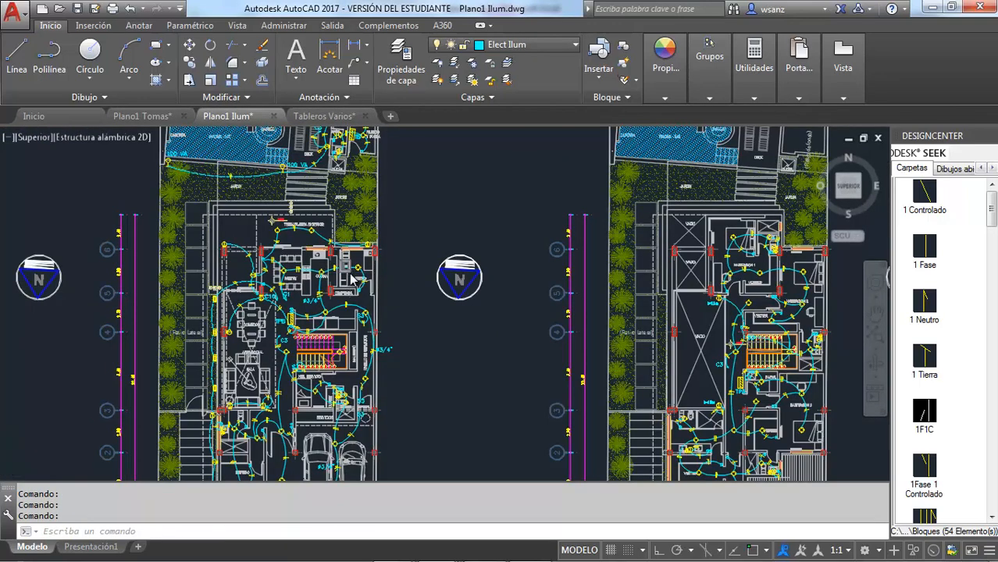
scroll(348, 272, "up", 4)
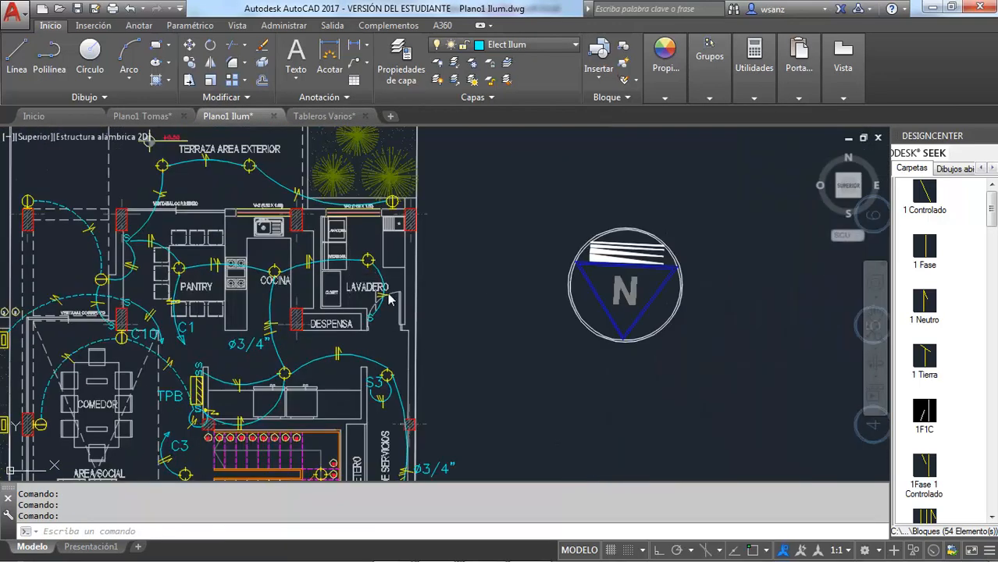
left_click(875, 317)
mouse_move(358, 212)
left_mouse_down()
mouse_move(492, 228)
mouse_move(540, 317)
mouse_move(639, 182)
left_mouse_up()
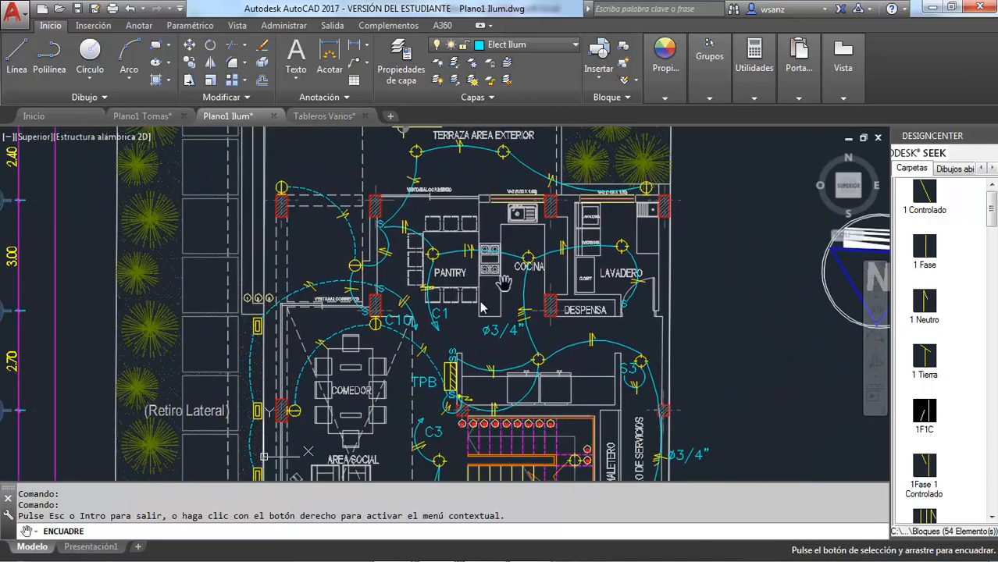
left_click_drag(397, 350, 432, 283)
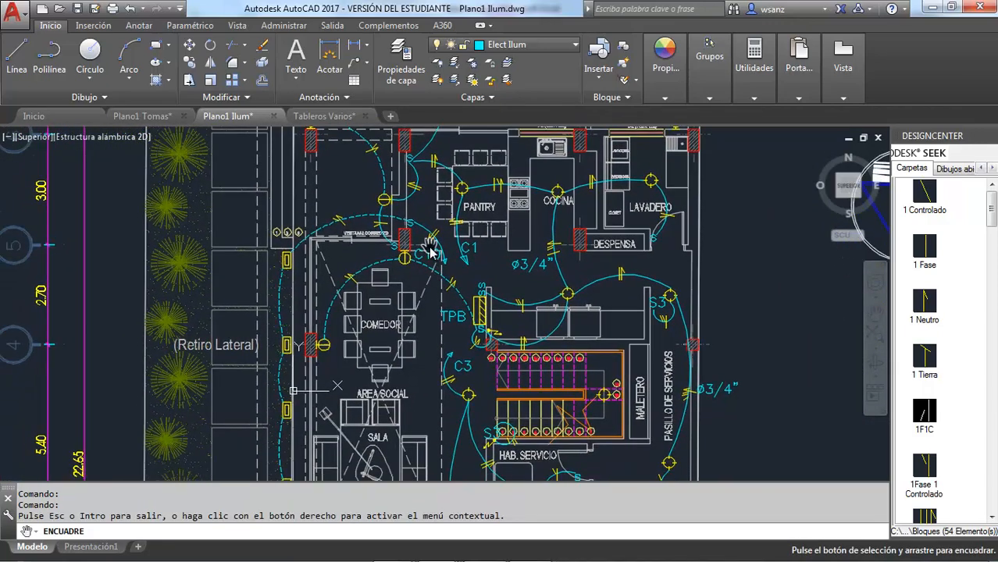
key("Escape")
scroll(424, 279, "up", 5)
double_click(418, 274)
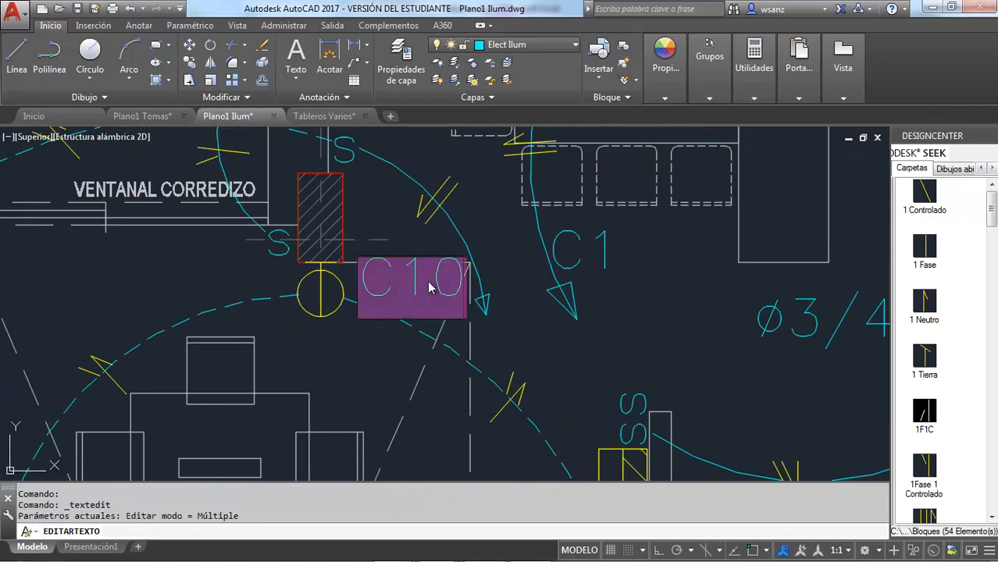
left_click(432, 283)
type("2")
key("Delete")
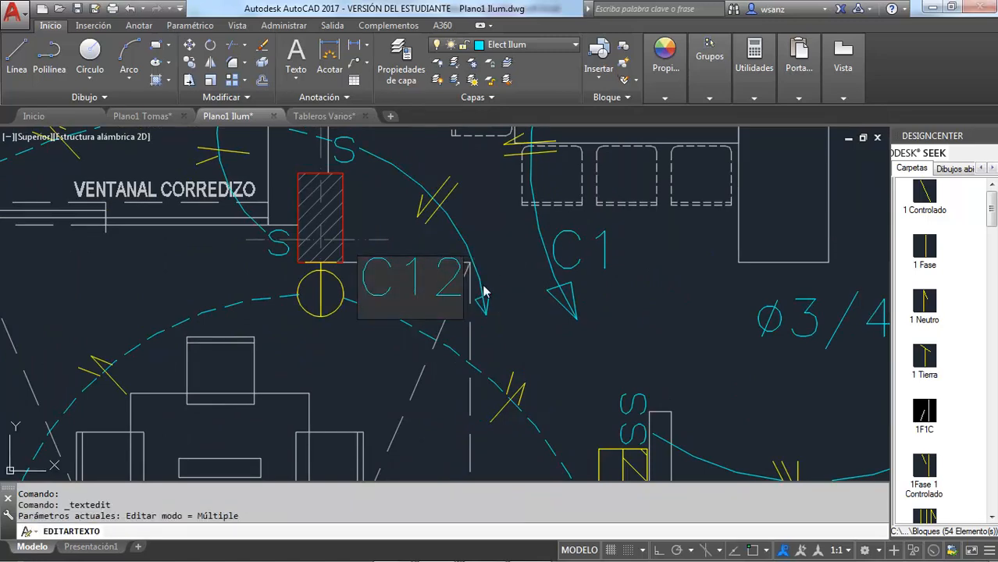
left_click(519, 311)
scroll(518, 310, "down", 5)
key("Escape")
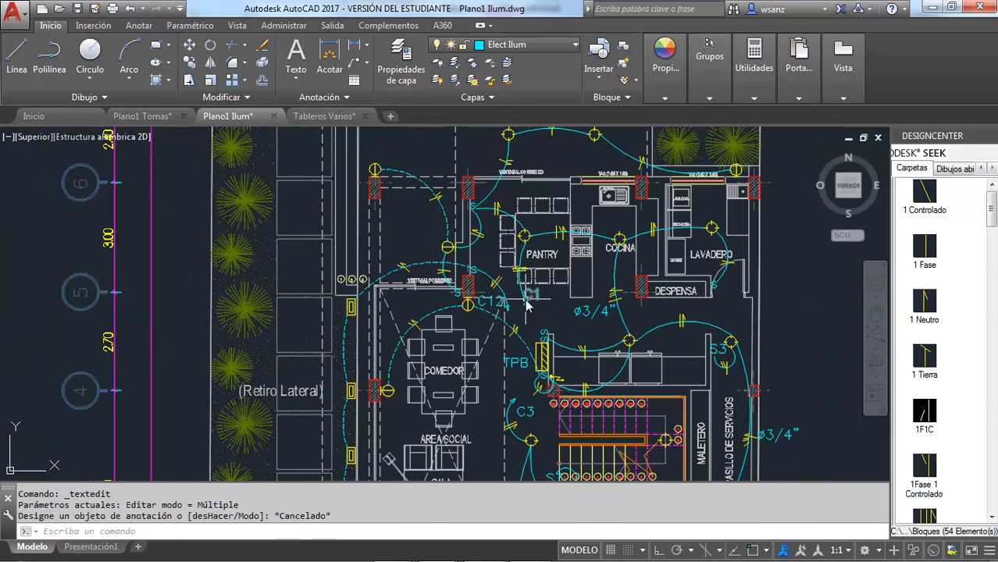
left_click(142, 116)
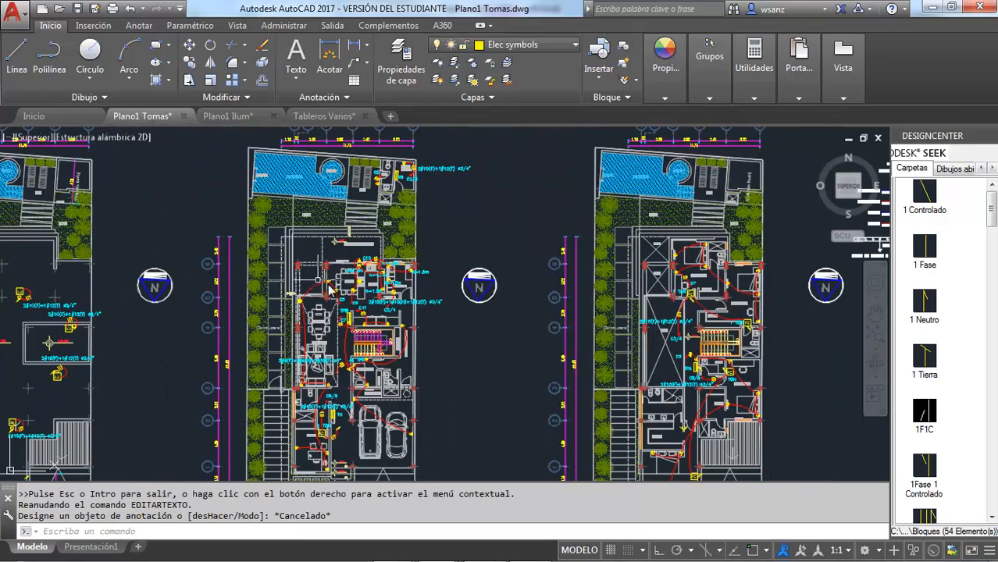
key("ctrl+Tab")
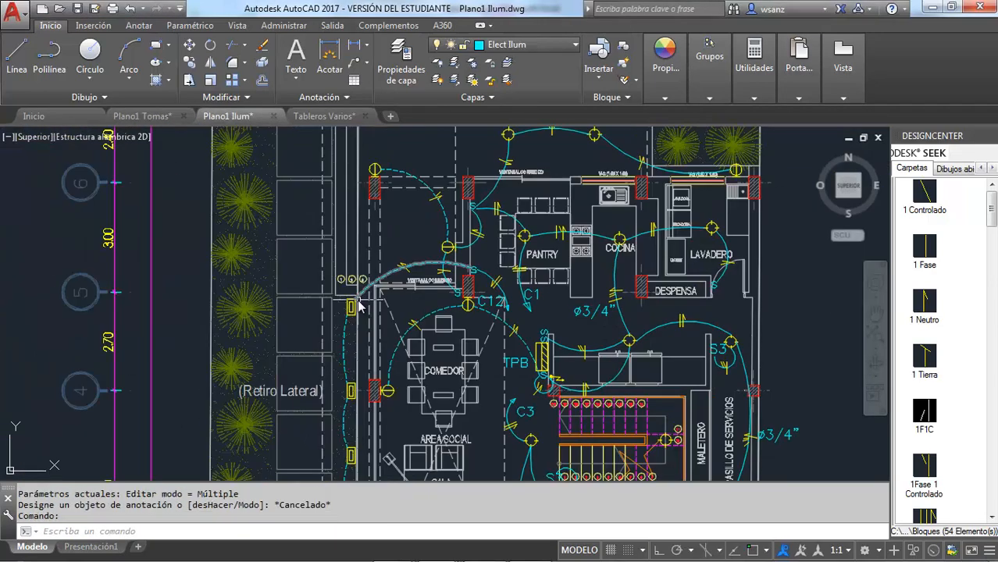
key("ctrl+Tab")
Step: Switch back to Tableros.xlsx in Excel and review the TPB circuit table and header, including the panel type
key("alt+Tab")
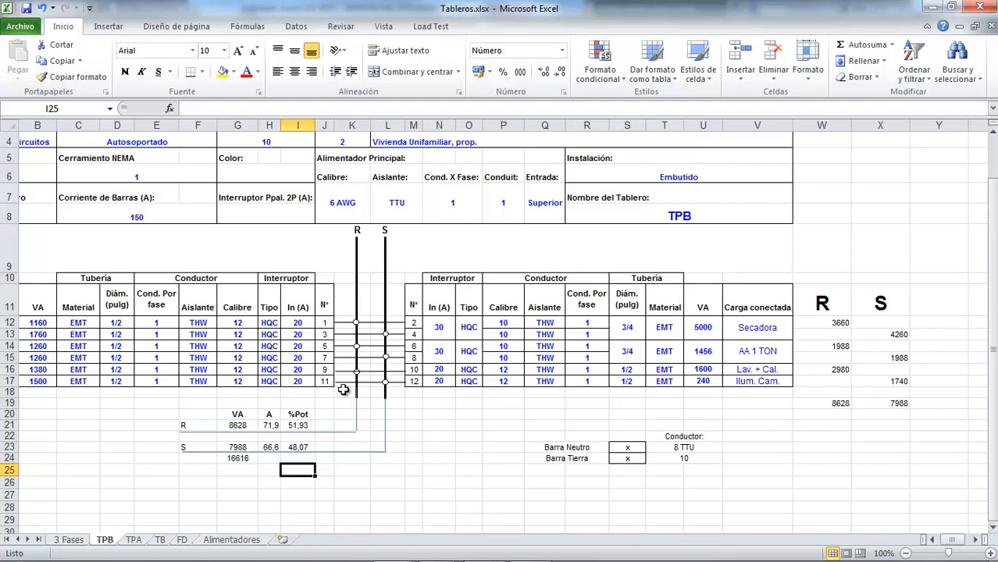
key("Left")
key("Left")
key("Left")
key("Left")
key("Left")
key("Left")
key("Left")
key("Left")
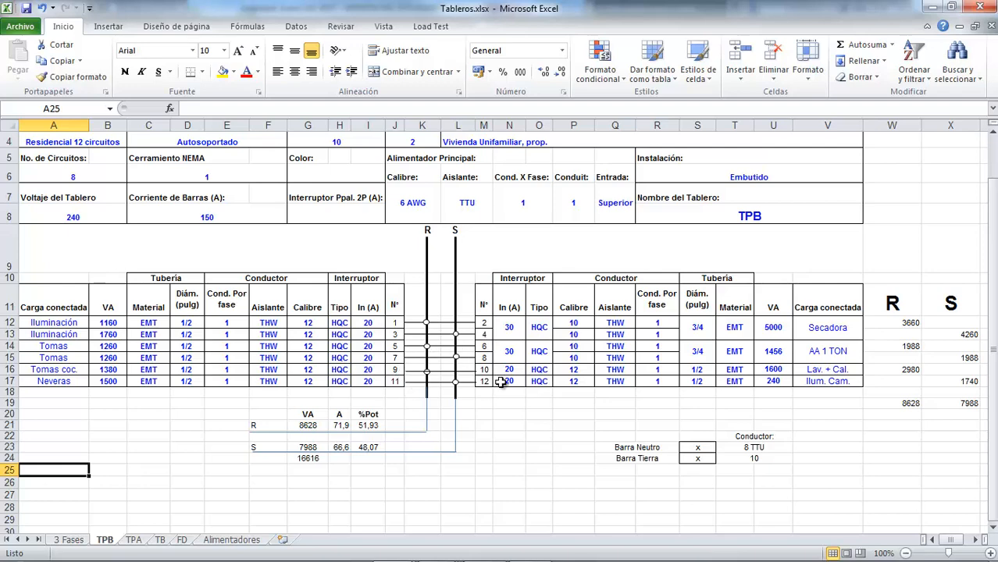
scroll(503, 393, "up", 1)
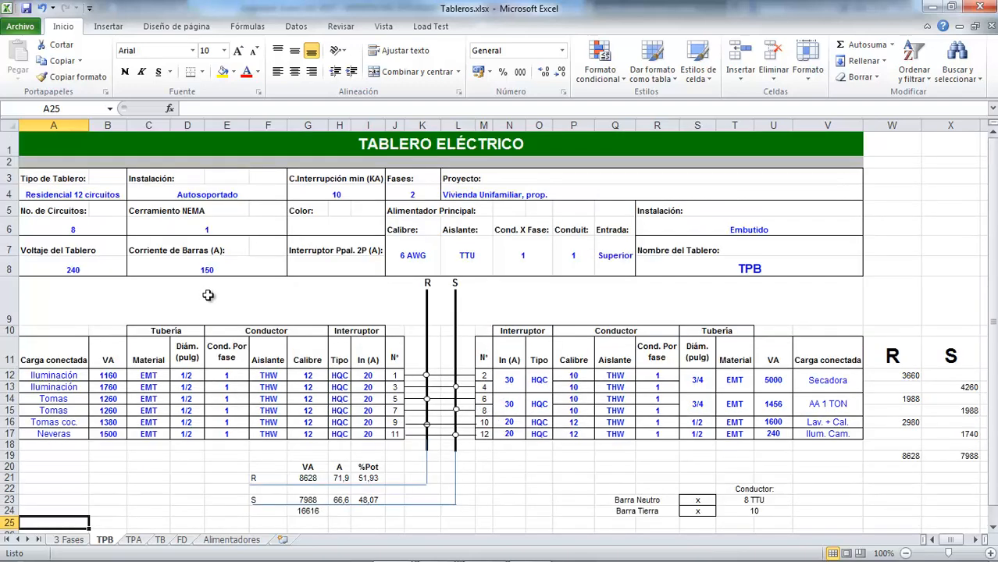
left_click(56, 196)
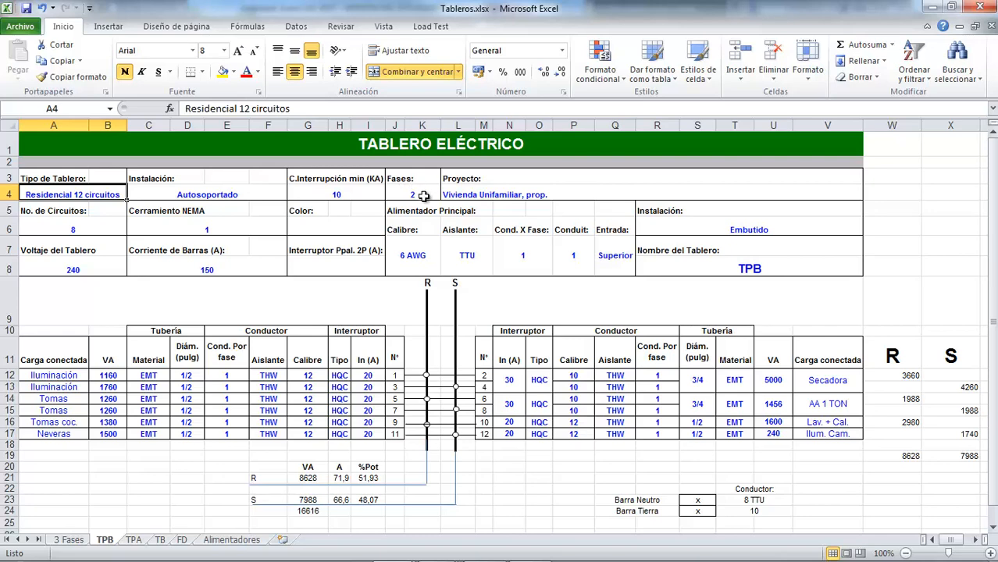
Step: Check the project description on the TPA sheet for comparison and return to the TPB sheet
left_click(134, 540)
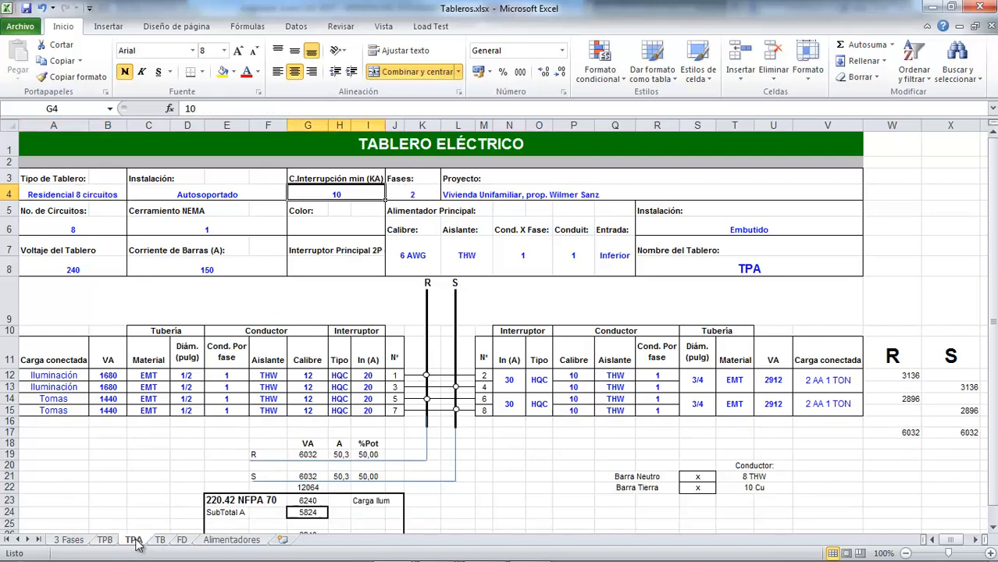
left_click(461, 195)
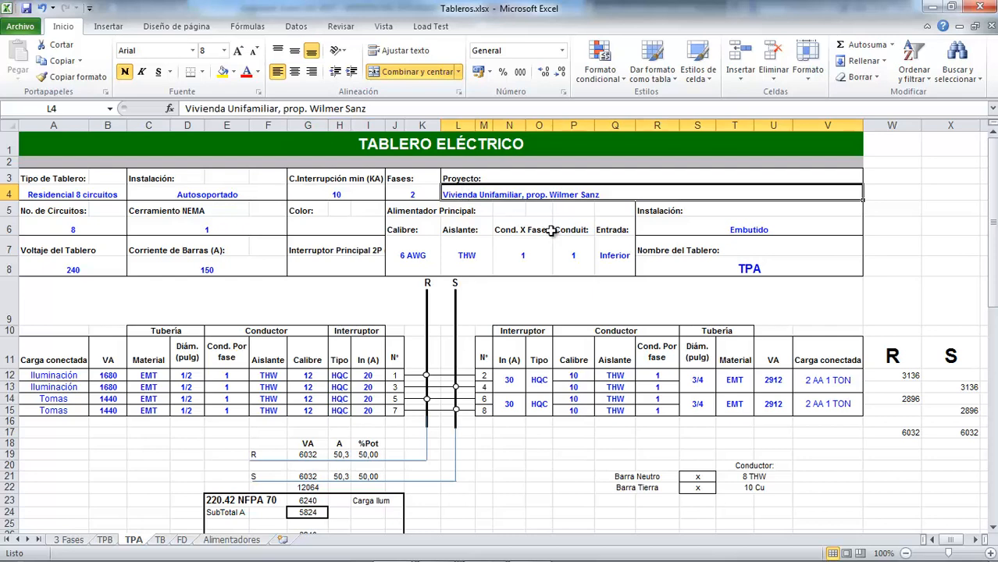
left_click(105, 540)
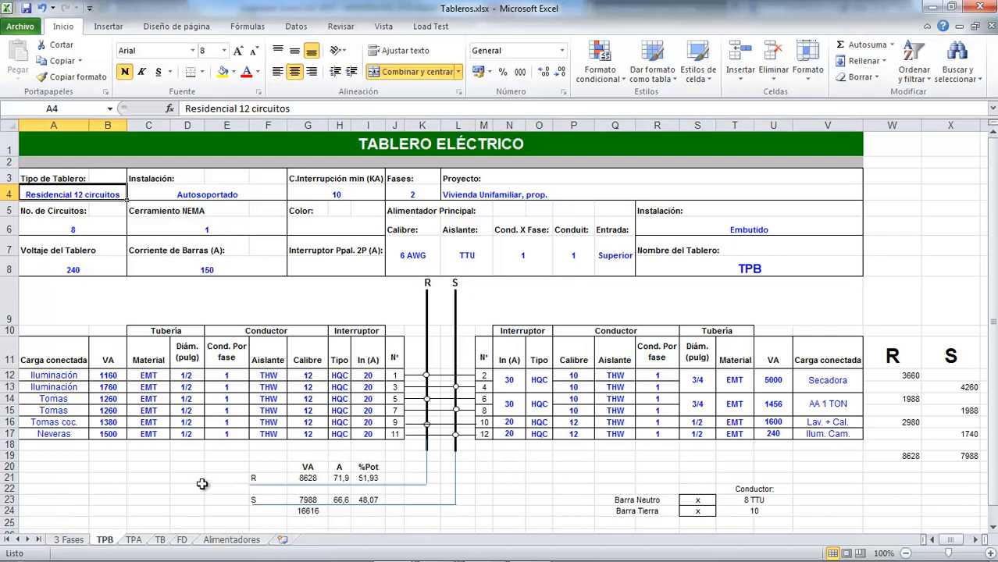
Step: Link the project description cell on the TPB sheet to the TPA sheet with the formula =TPA!L4
left_click(462, 203)
left_click(453, 194)
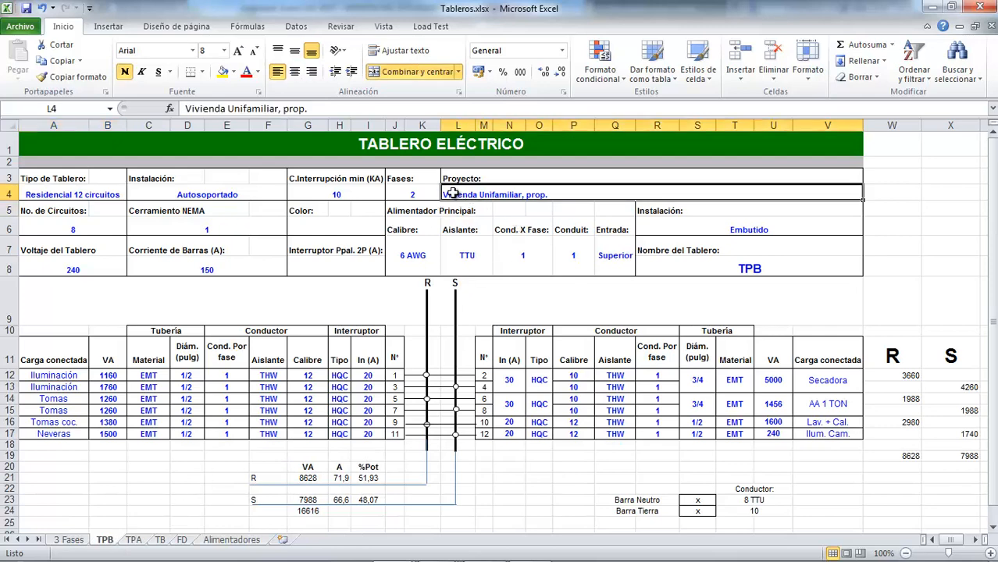
type("=")
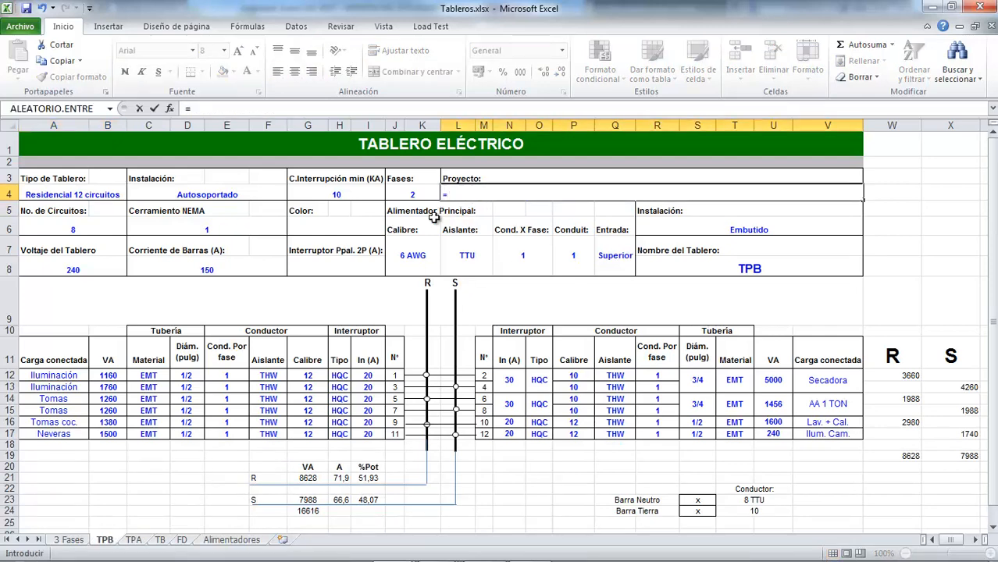
left_click(134, 539)
left_click(451, 195)
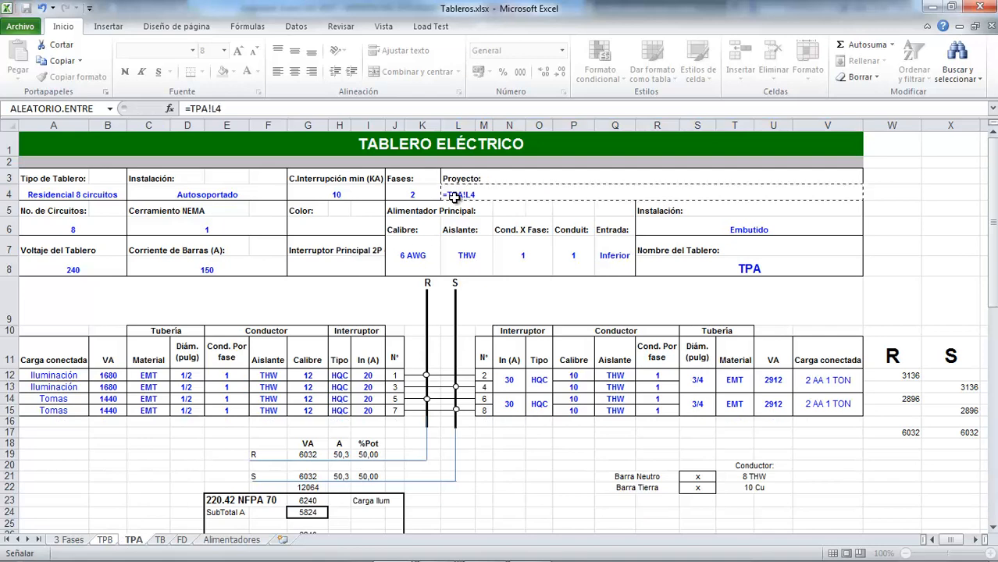
key("Return")
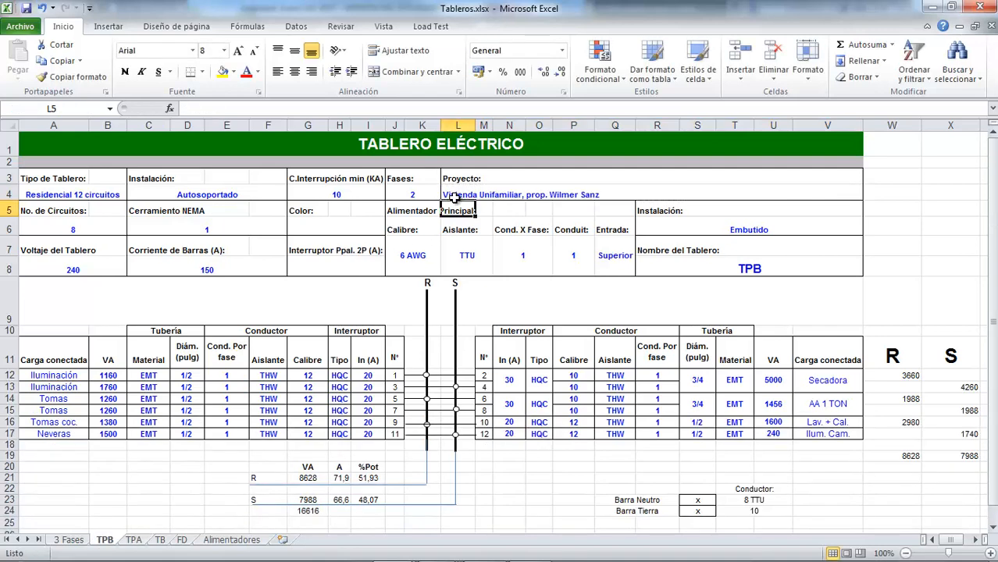
Step: Reorder the workbook so the TPA sheet sits before TPB, and return to the TPB sheet
left_click(135, 540)
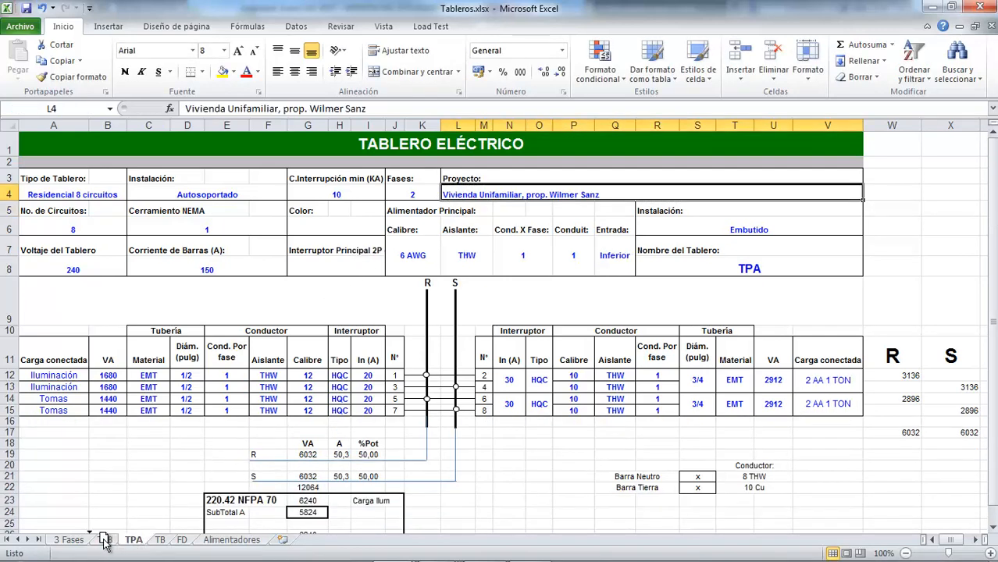
left_click_drag(105, 545, 106, 544)
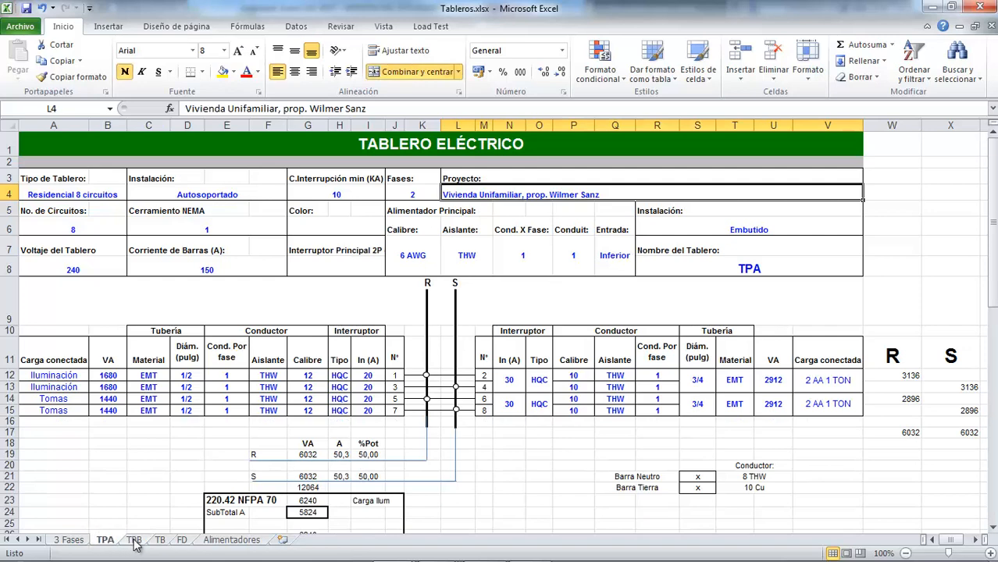
left_click(134, 539)
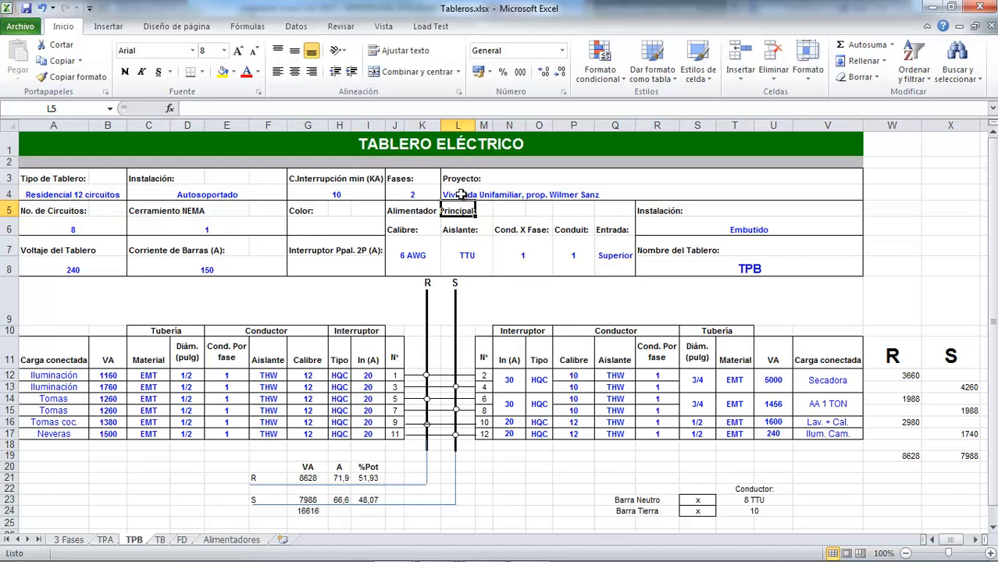
Step: Set the number of circuits in the TPB panel header to 12
left_click(273, 244)
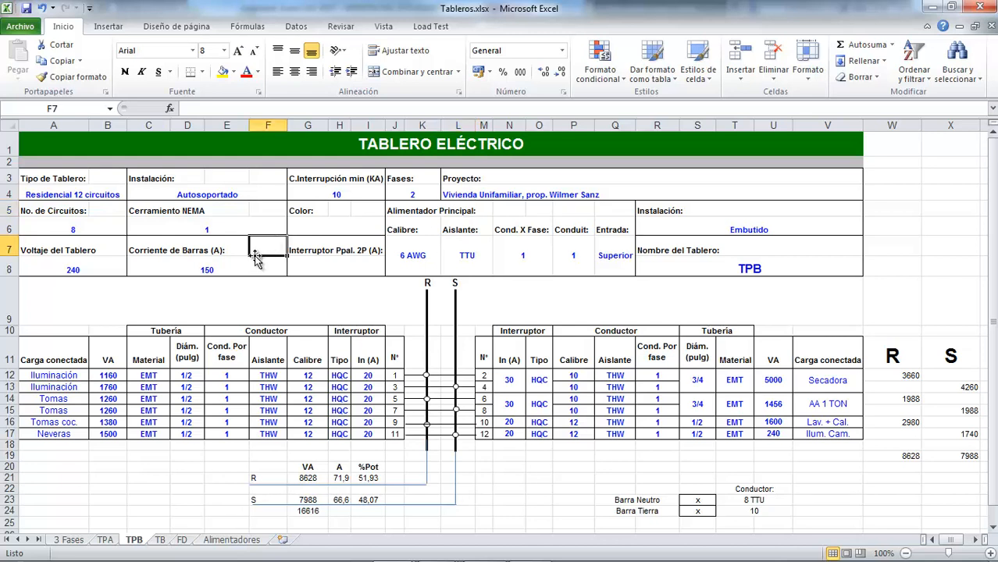
left_click(205, 232)
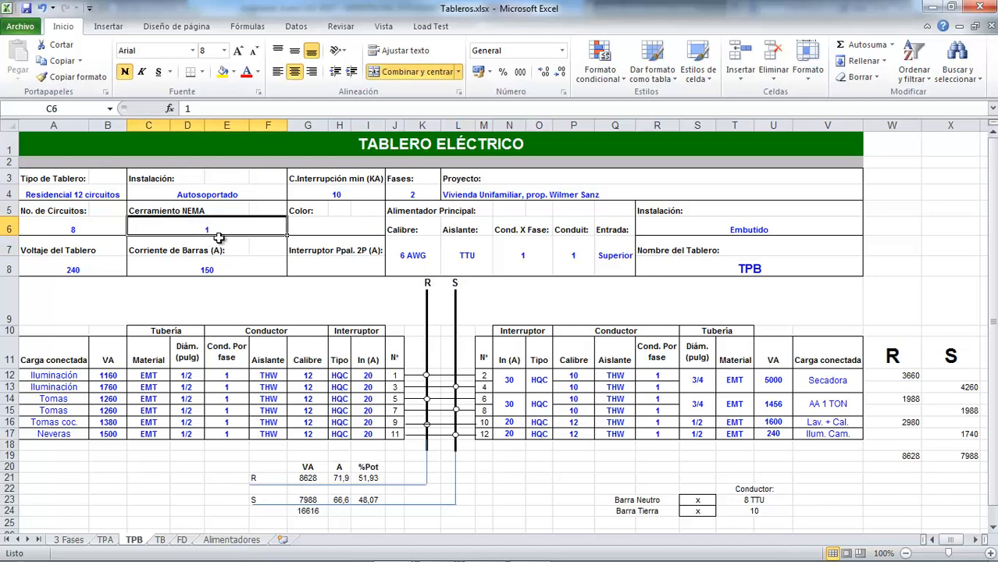
left_click(74, 232)
type("12")
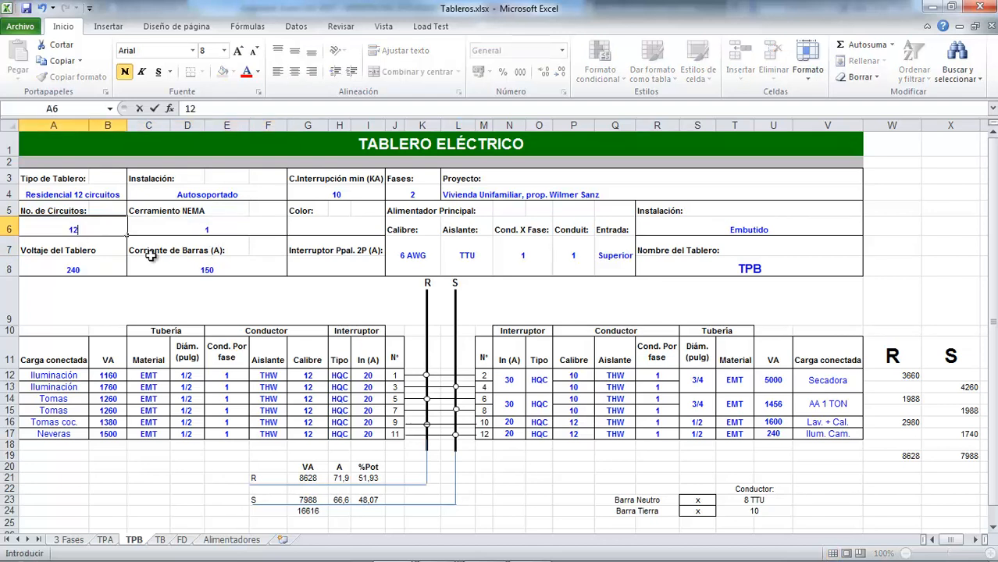
key("Return")
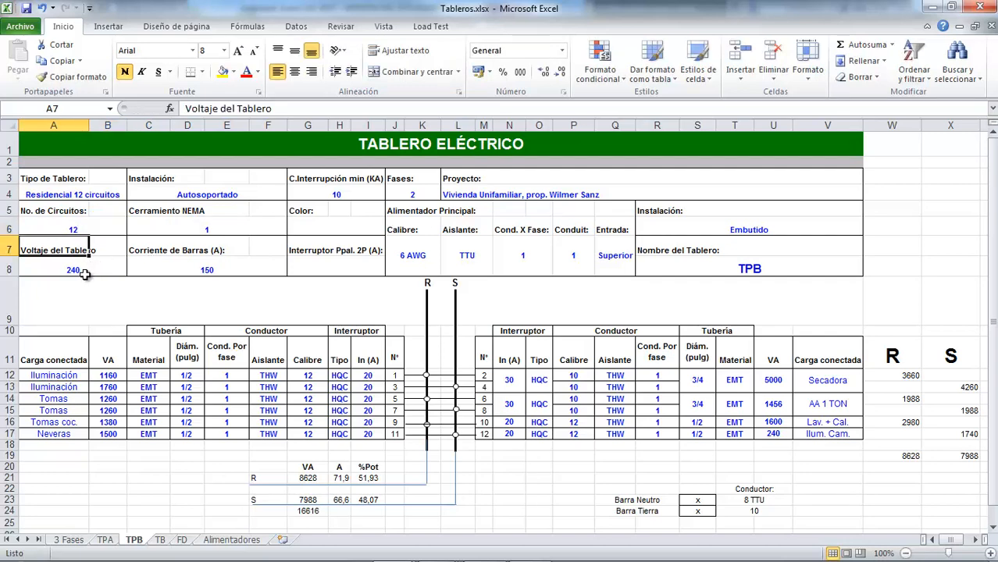
Step: Review the TPB header's bus current, main breaker, panel name, installation type and main feeder data, including its entry
left_click(216, 268)
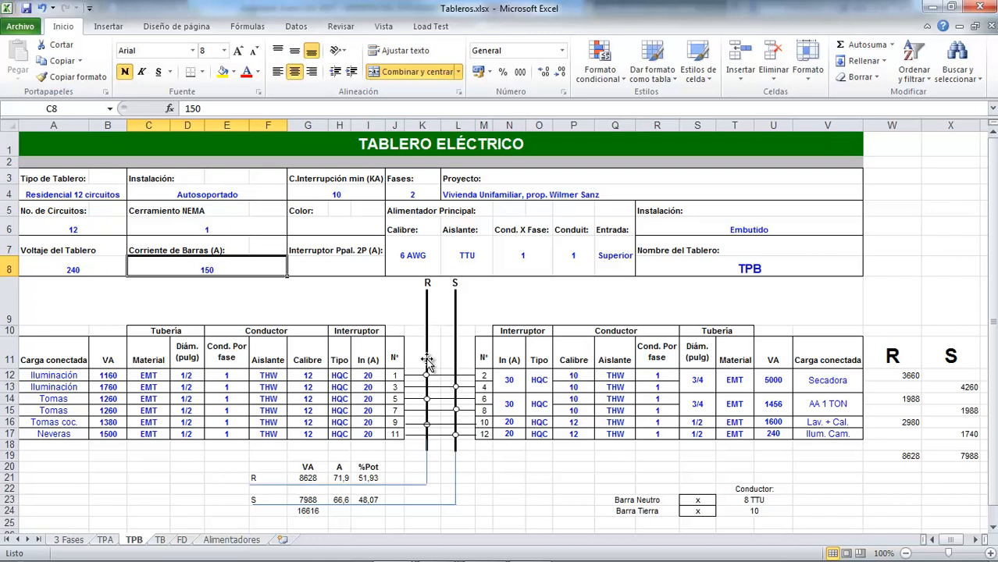
left_click(338, 268)
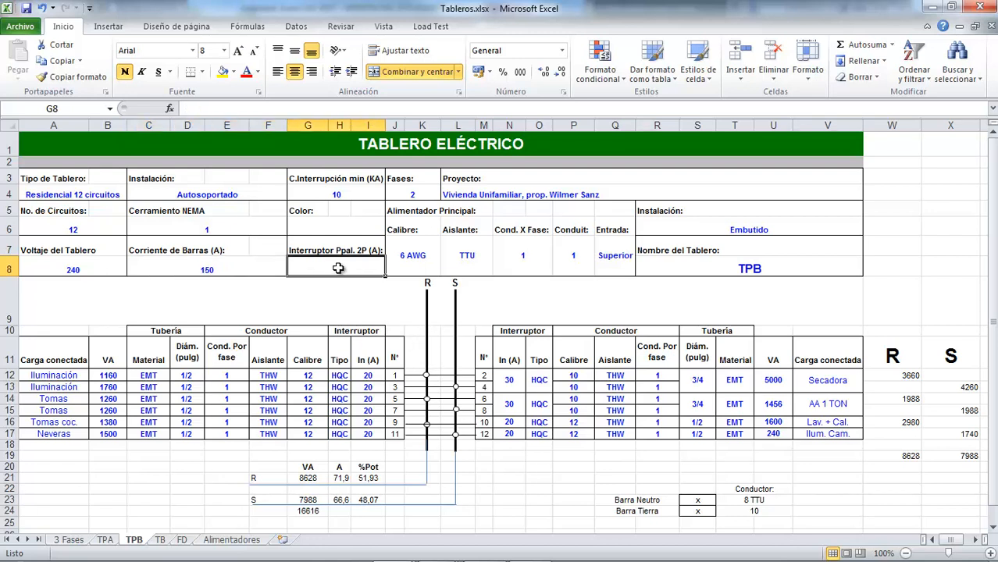
left_click(712, 267)
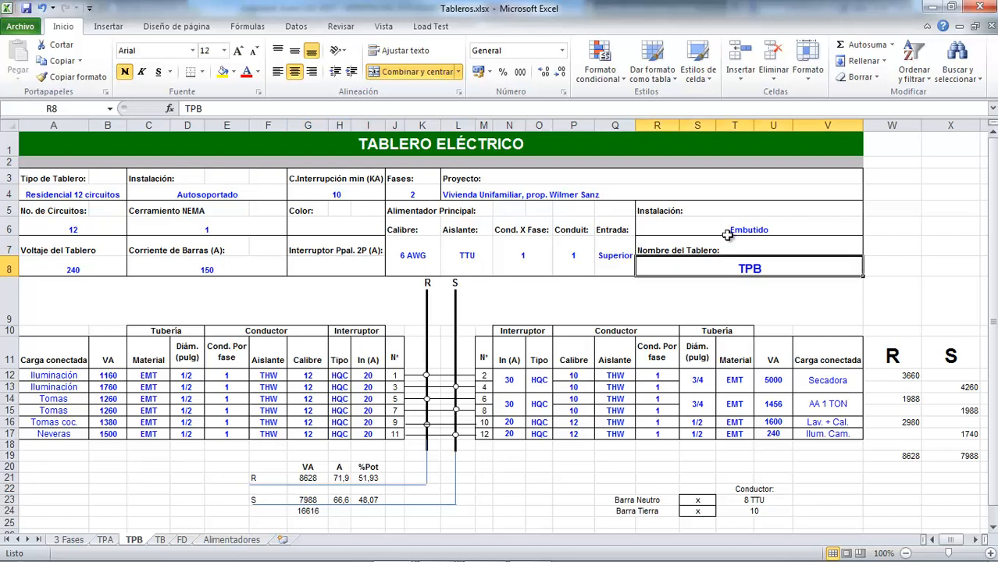
left_click(727, 232)
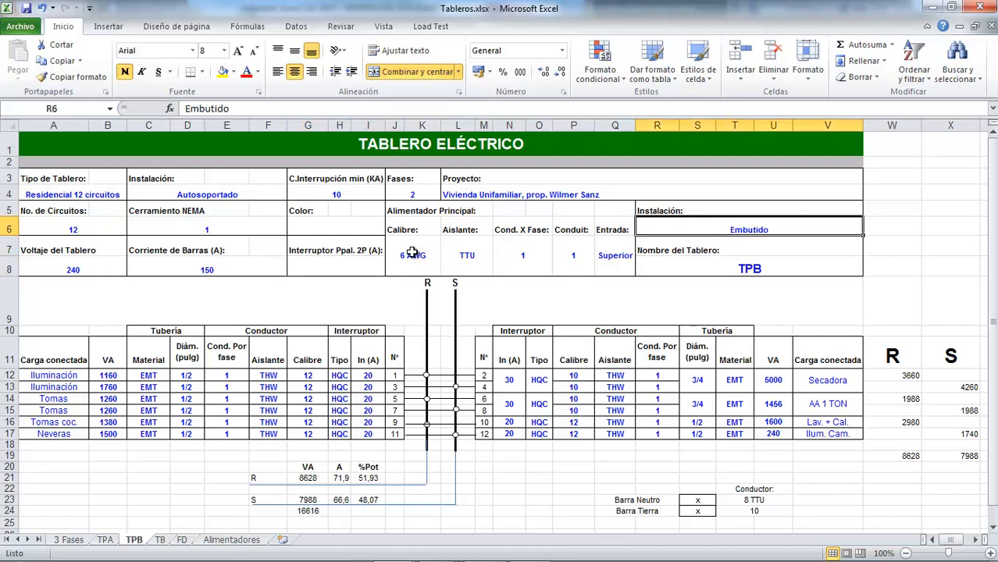
left_click_drag(410, 255, 607, 265)
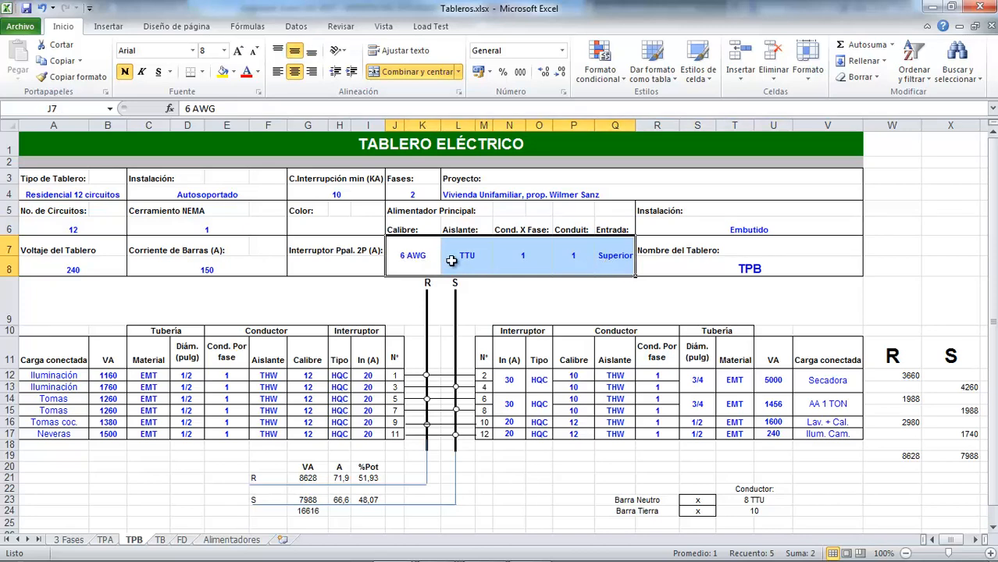
left_click(615, 261)
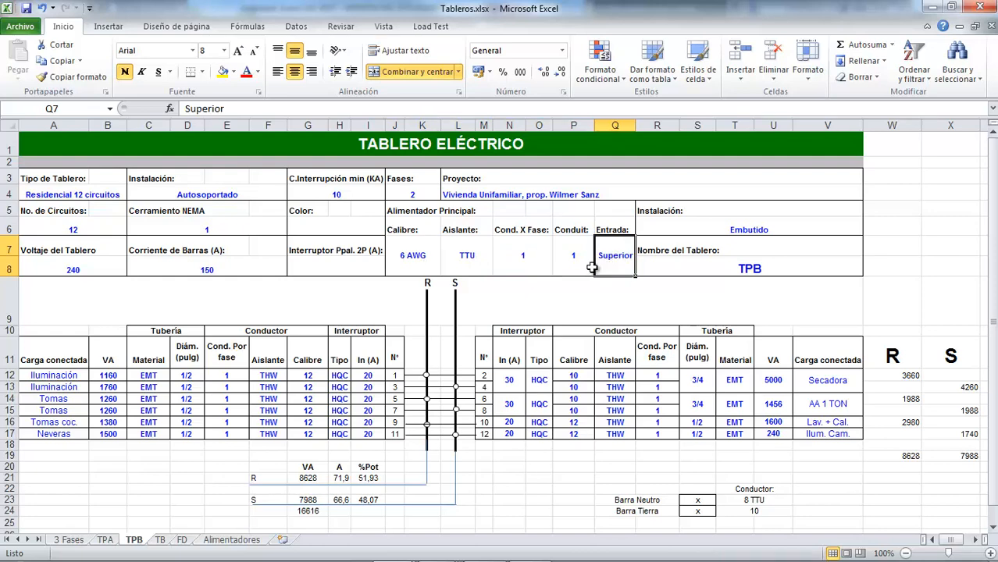
scroll(461, 341, "down", 2)
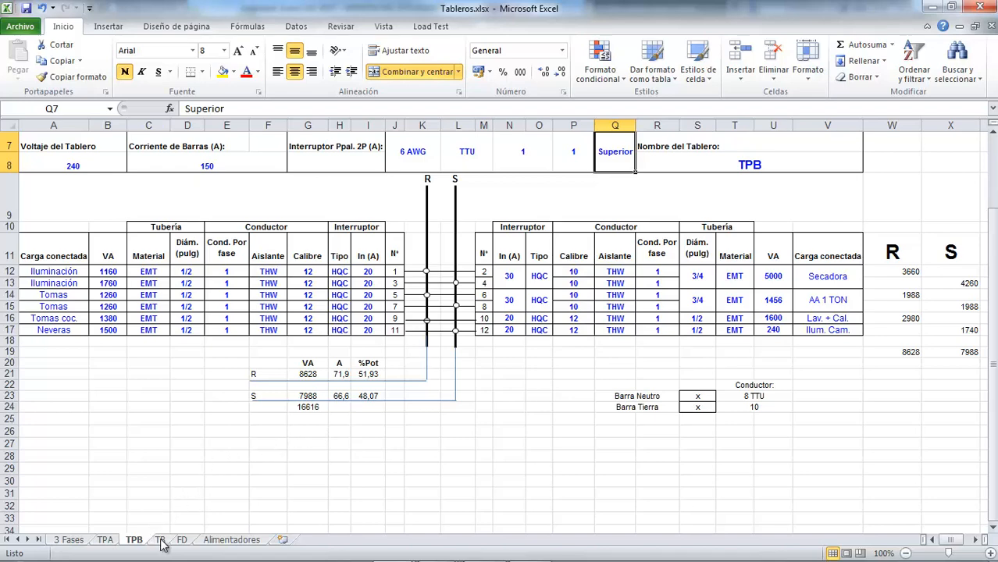
Step: Examine the 220.42 NFPA 70 demand calculation, voltage drop block and lighting demand factor table on the TPA sheet
left_click(105, 540)
scroll(238, 448, "down", 7)
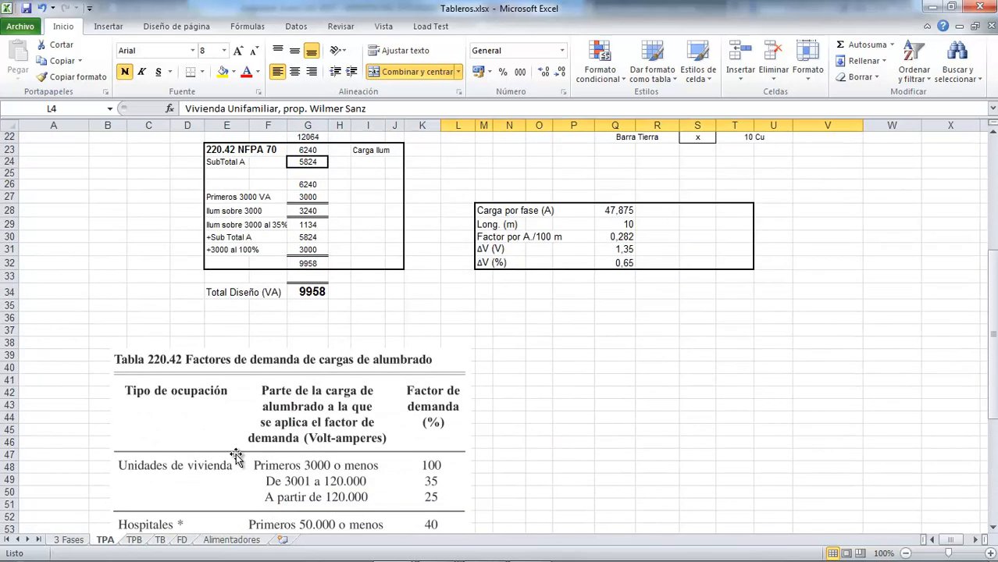
scroll(236, 458, "down", 2)
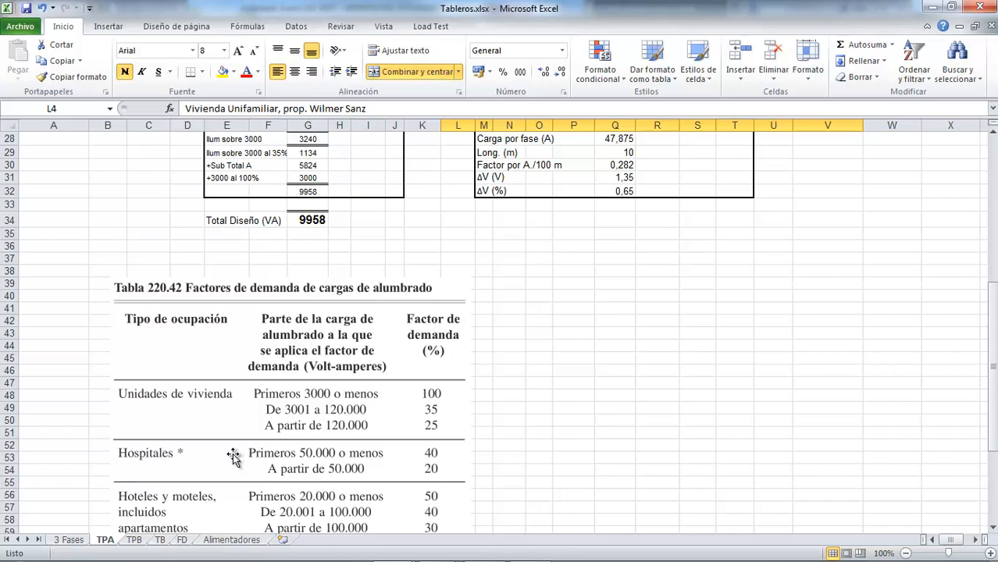
scroll(172, 349, "down", 2)
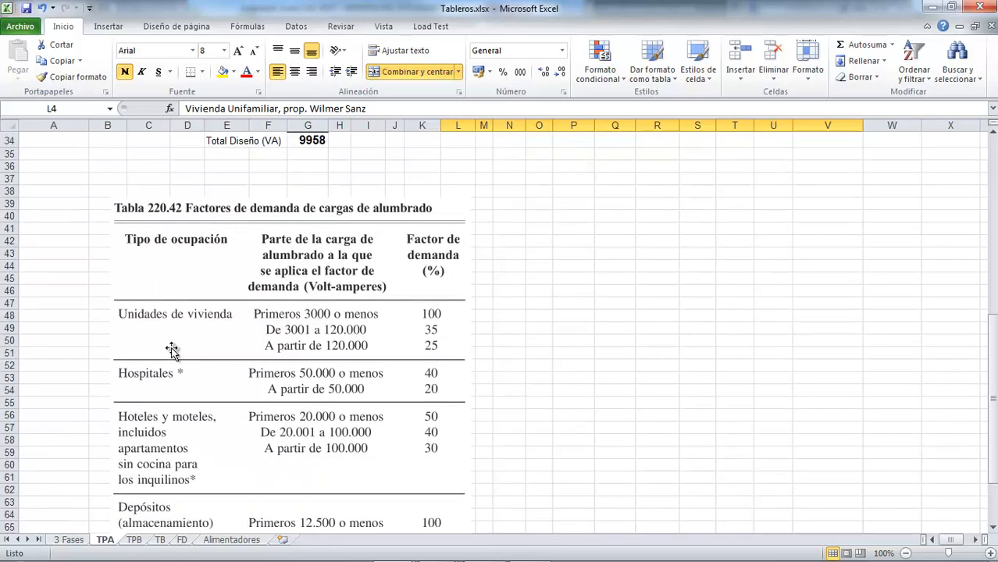
scroll(172, 349, "up", 1)
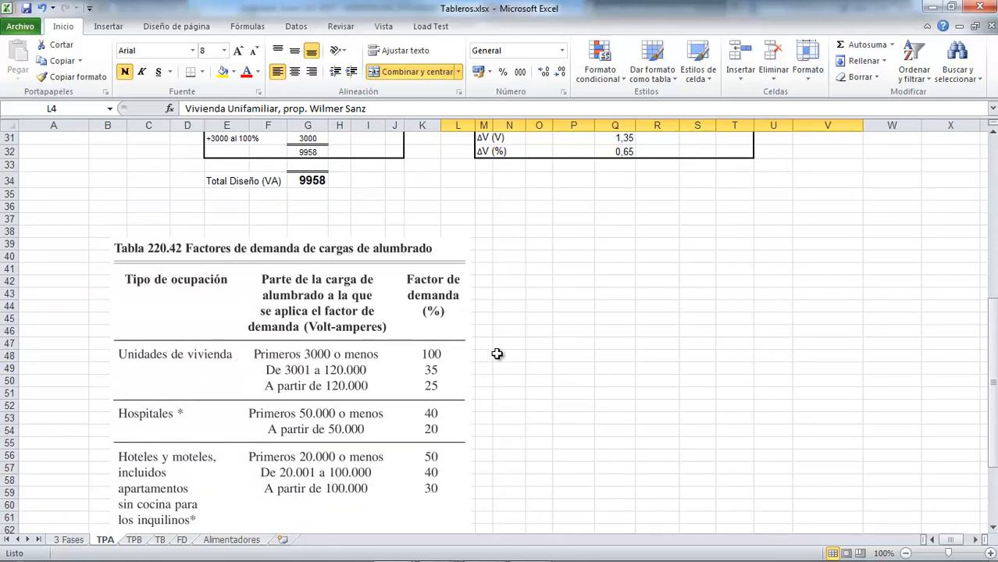
scroll(479, 351, "up", 4)
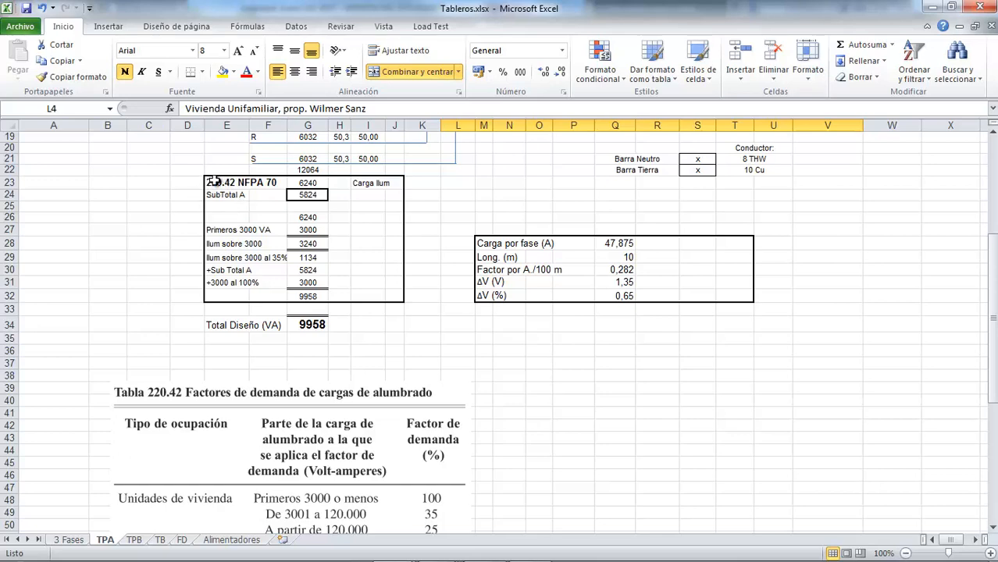
scroll(214, 183, "up", 2)
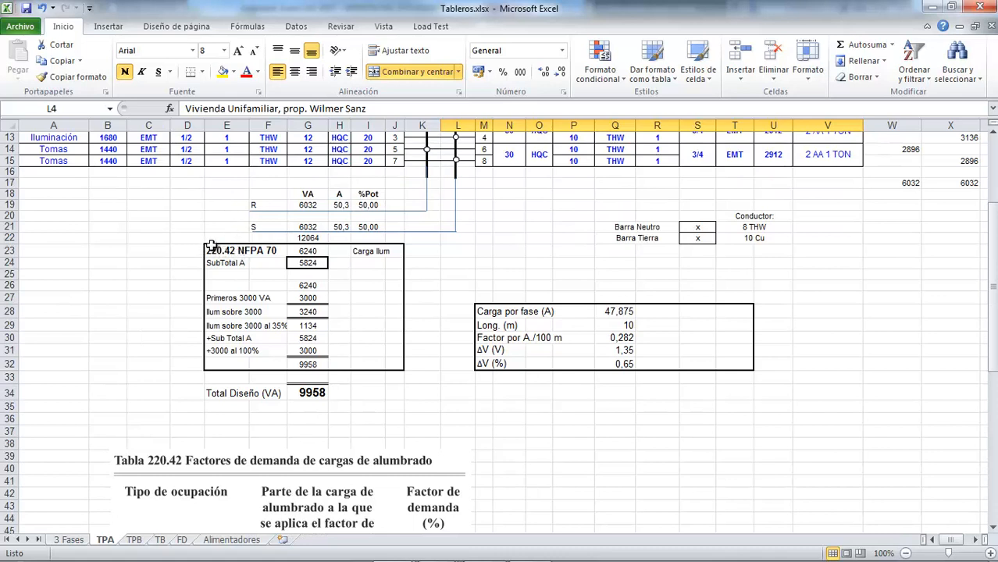
Step: Copy the 220.42 demand calculation and voltage drop blocks, E23 to T34, from TPA into TPB starting at E25
left_click_drag(211, 244, 746, 391)
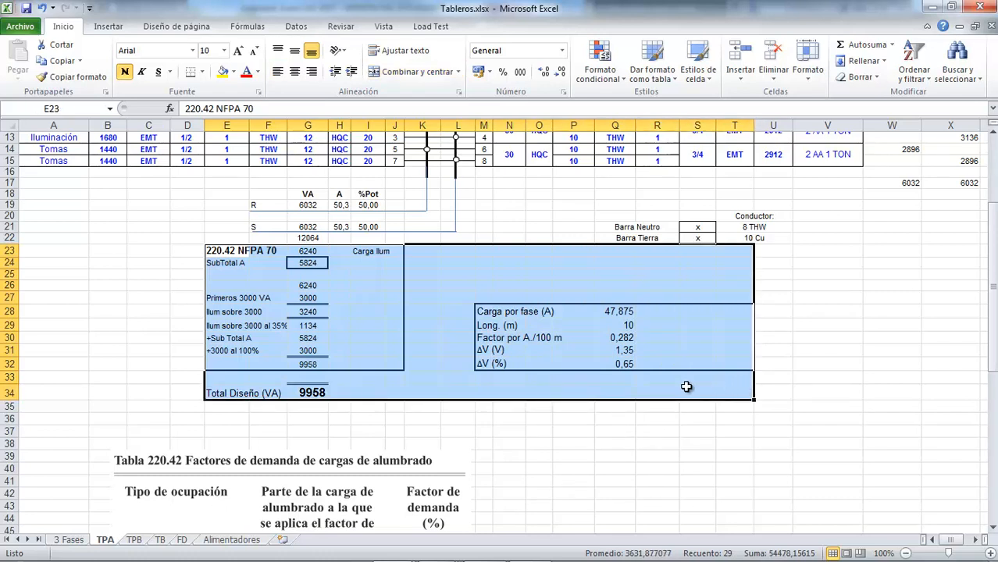
key("ctrl+c")
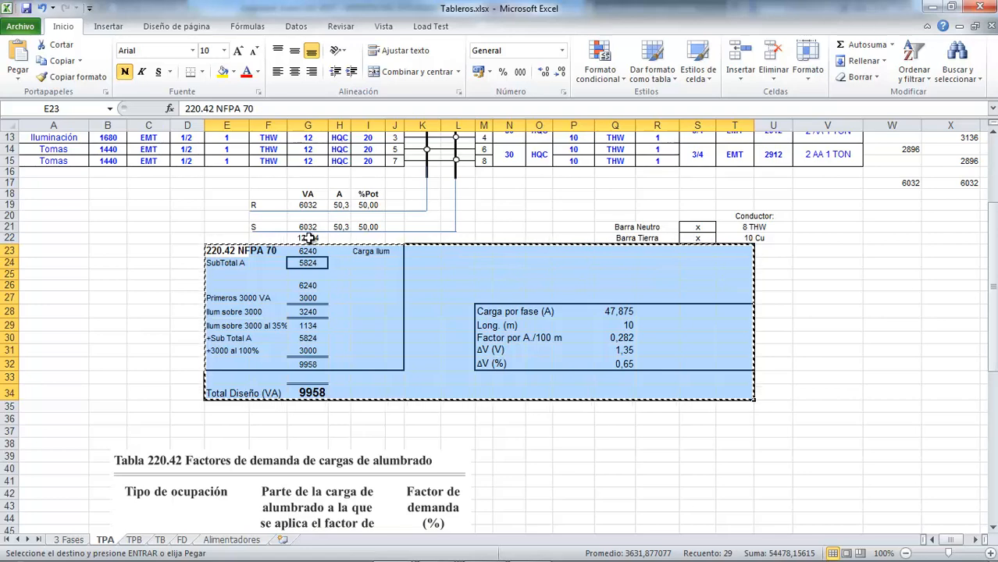
left_click(139, 540)
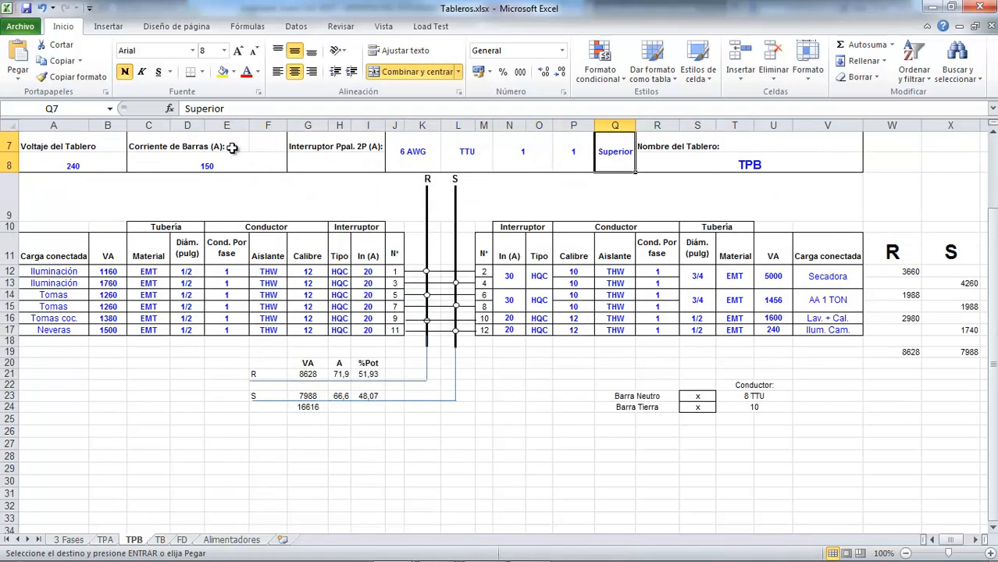
left_click(225, 420)
key("Return")
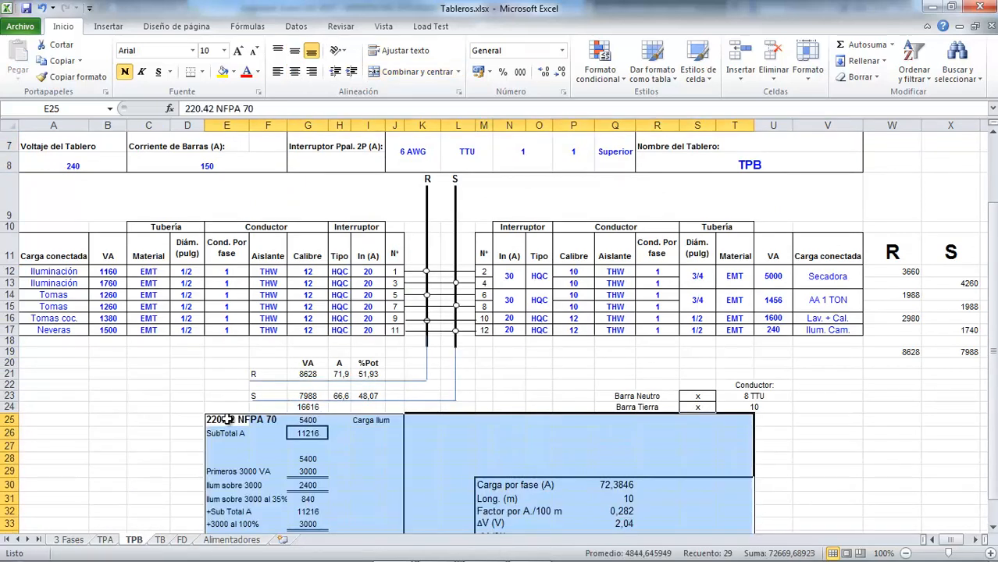
left_click(148, 433)
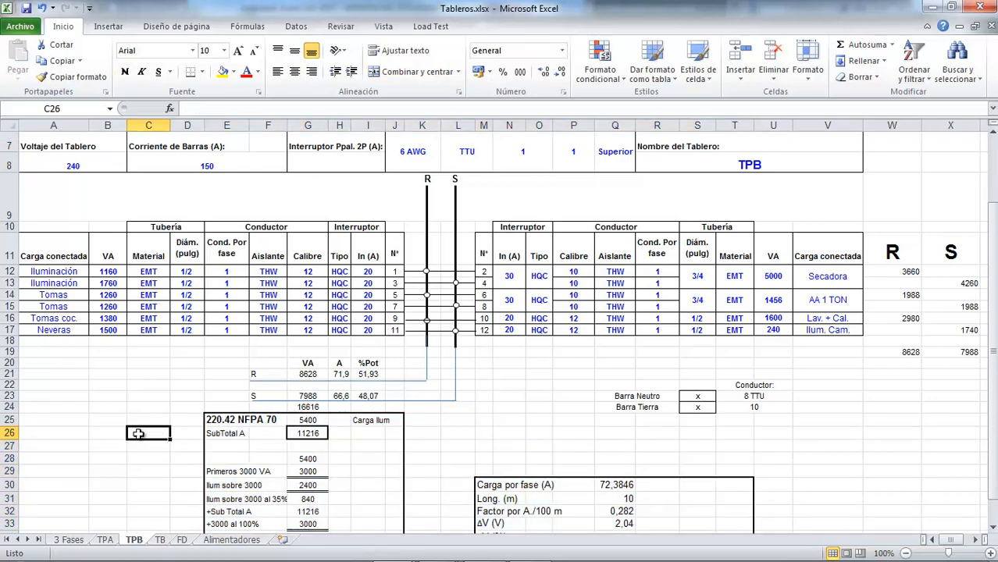
Step: Review the pasted demand calculation on TPB and inspect the total VA formula in G24
scroll(141, 436, "down", 3)
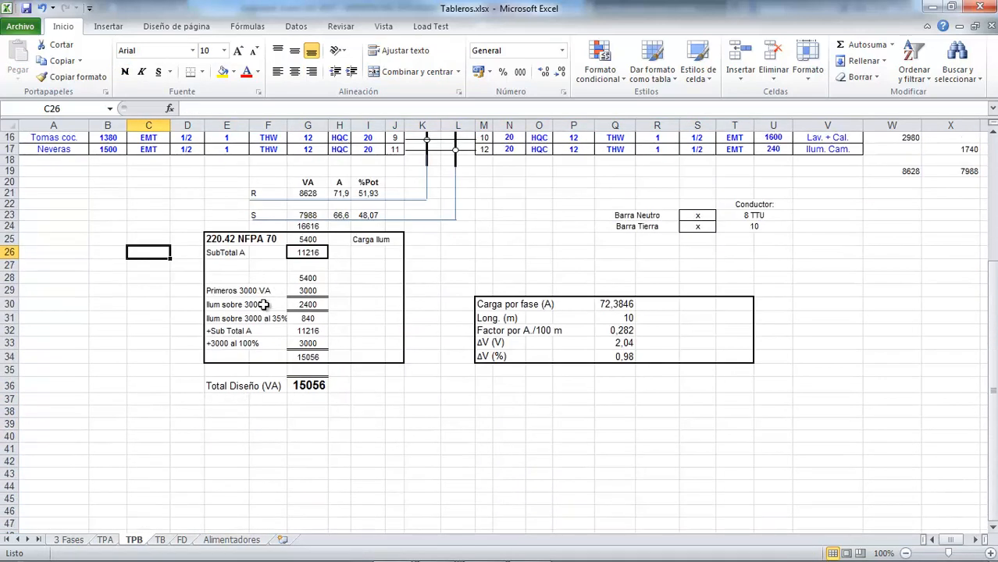
scroll(263, 305, "up", 1)
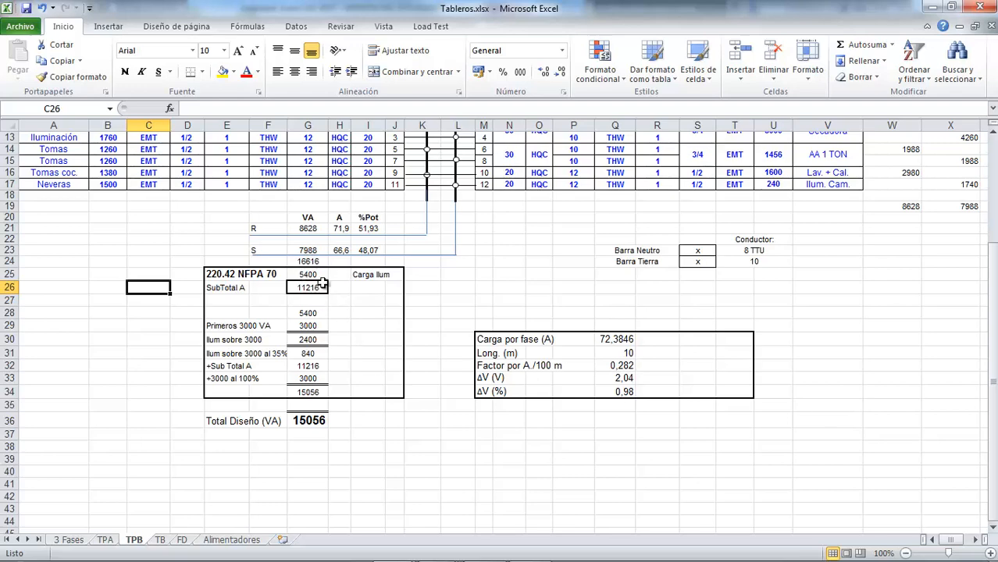
scroll(323, 284, "up", 1)
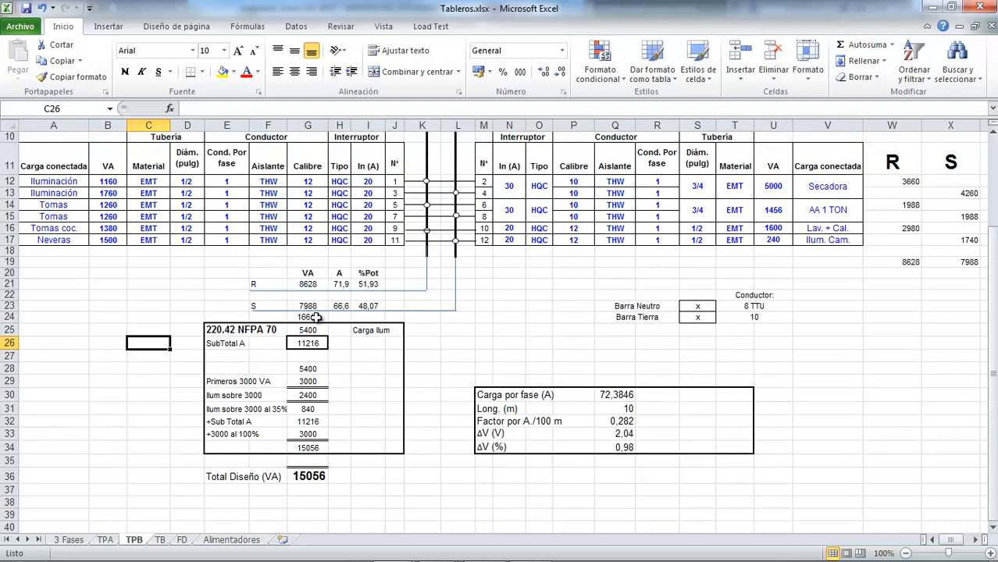
double_click(315, 317)
key("Escape")
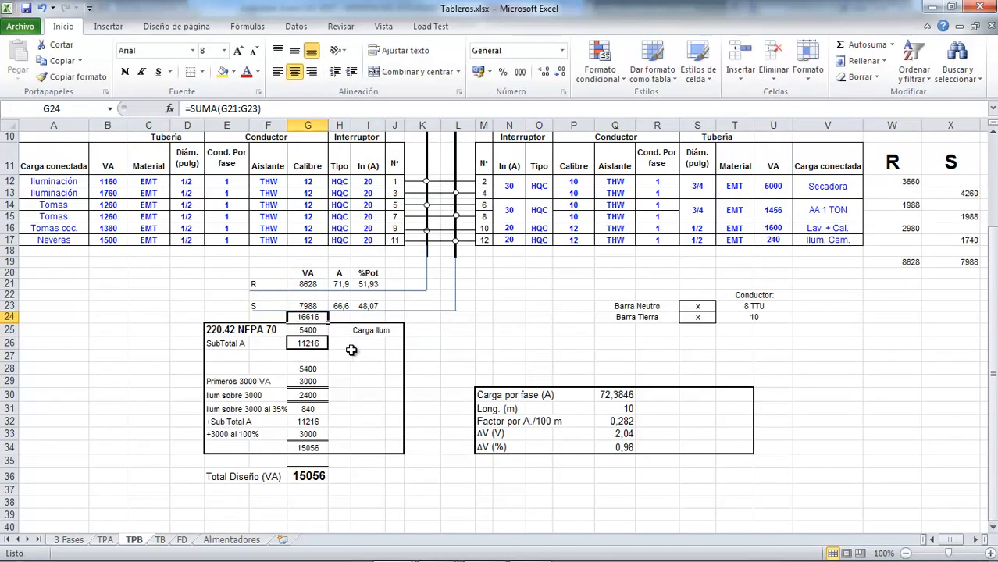
Step: Replace the lighting load formula in G25 with =B12+B13+B15+B16+U17+500
left_click(361, 330)
left_click(311, 332)
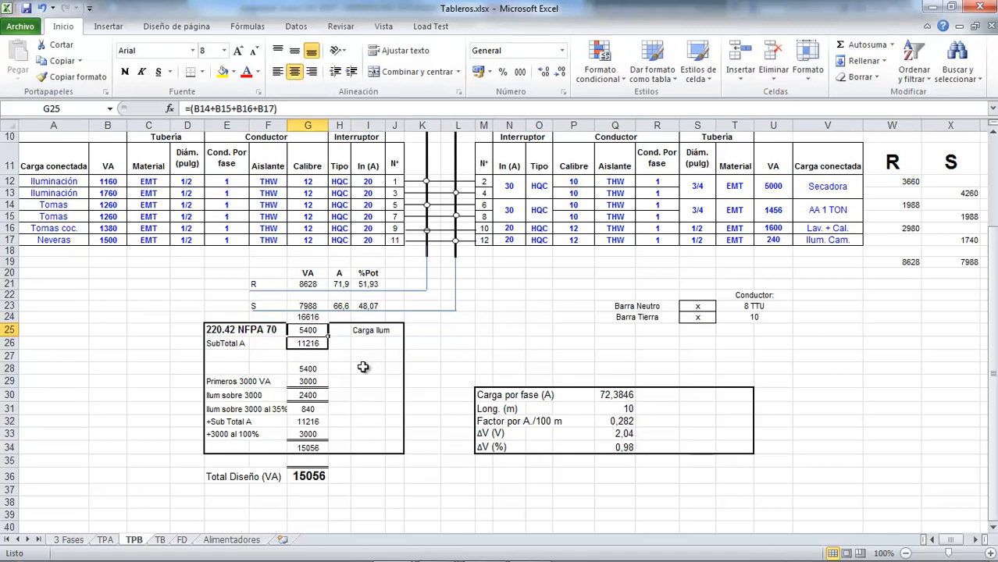
key("F2")
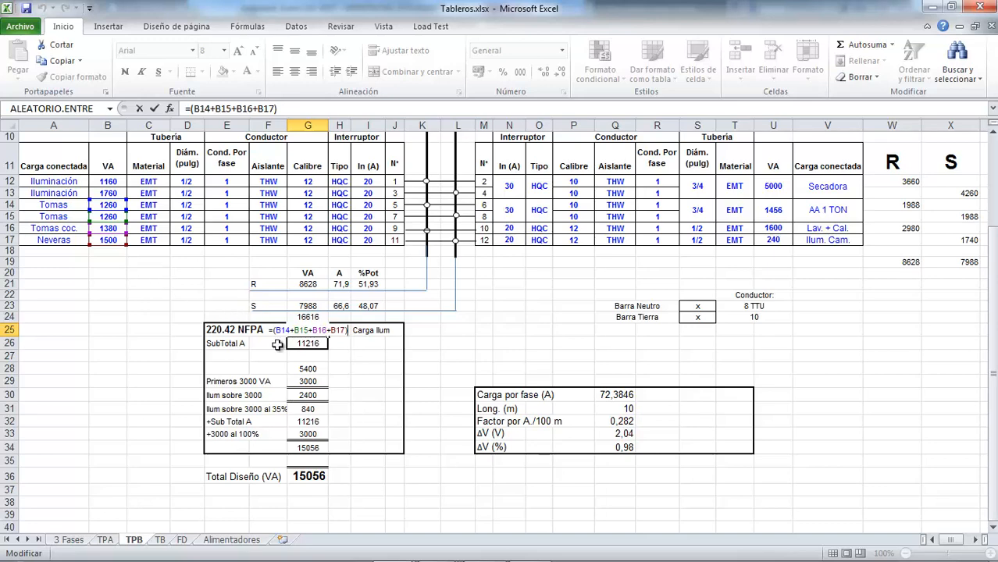
key("Escape")
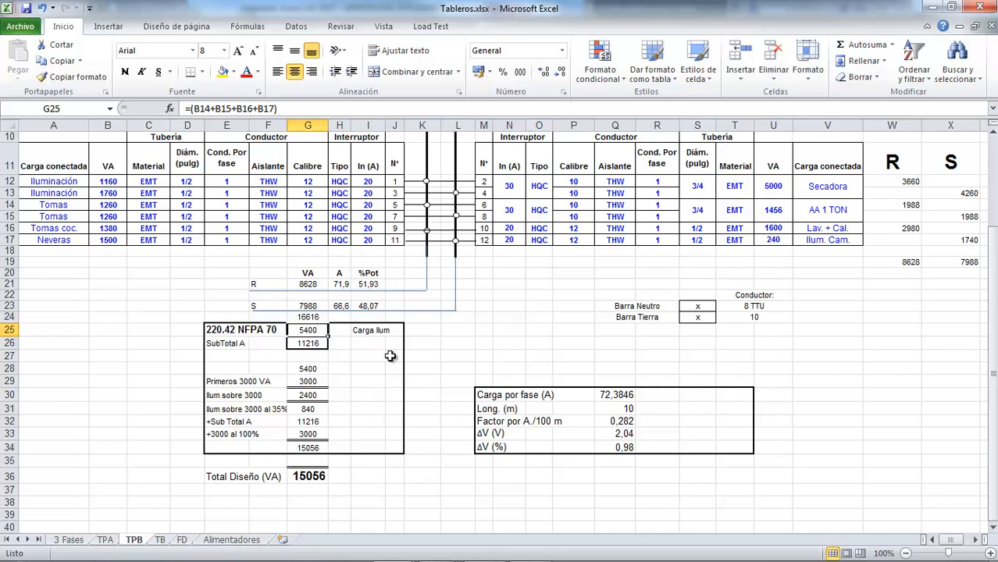
type("=")
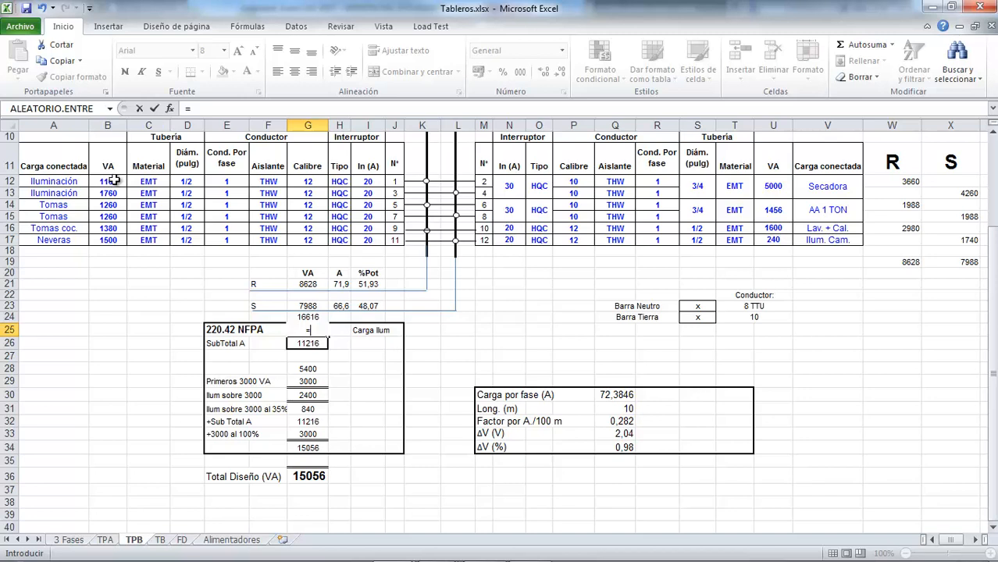
left_click(115, 181)
type("+")
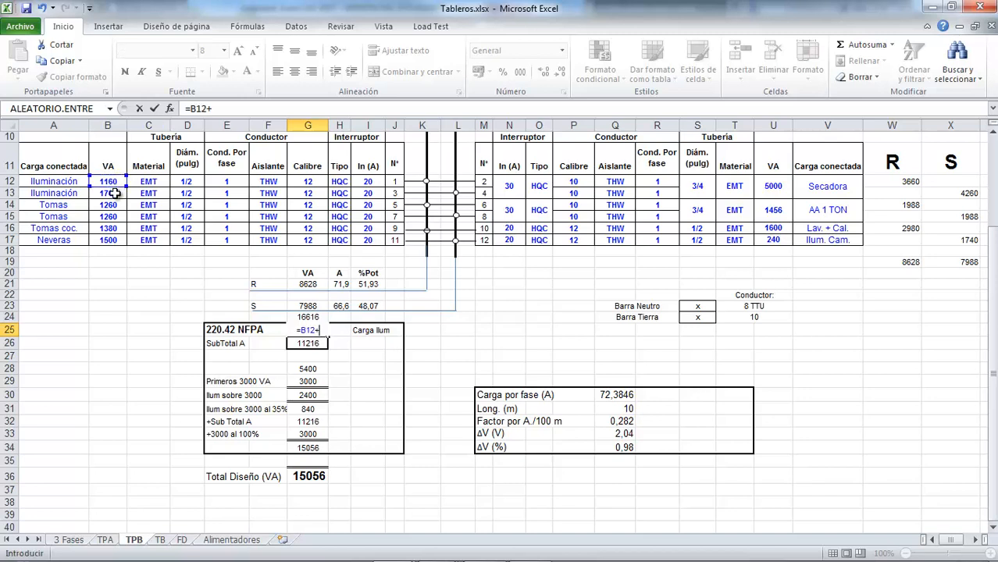
left_click(115, 193)
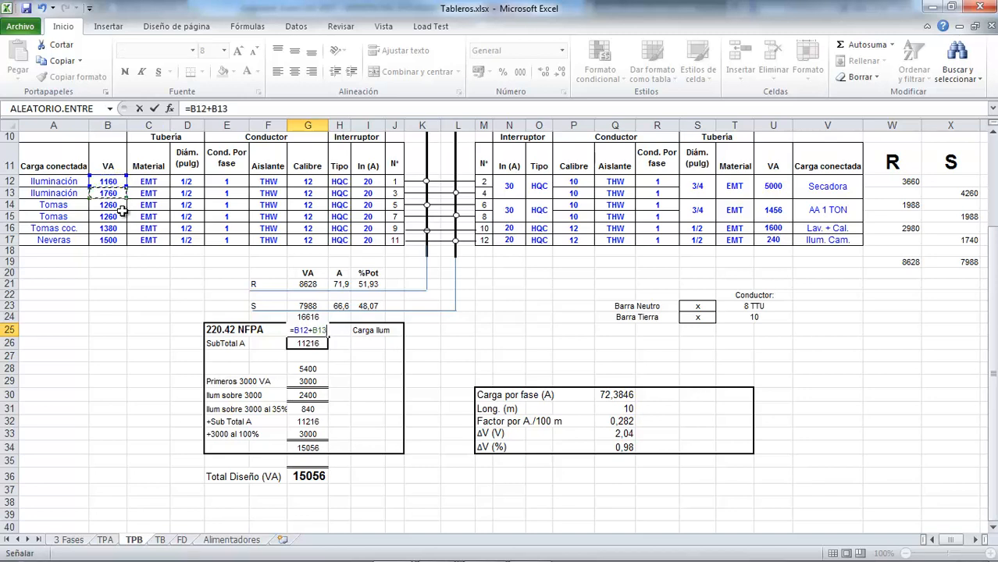
type("+")
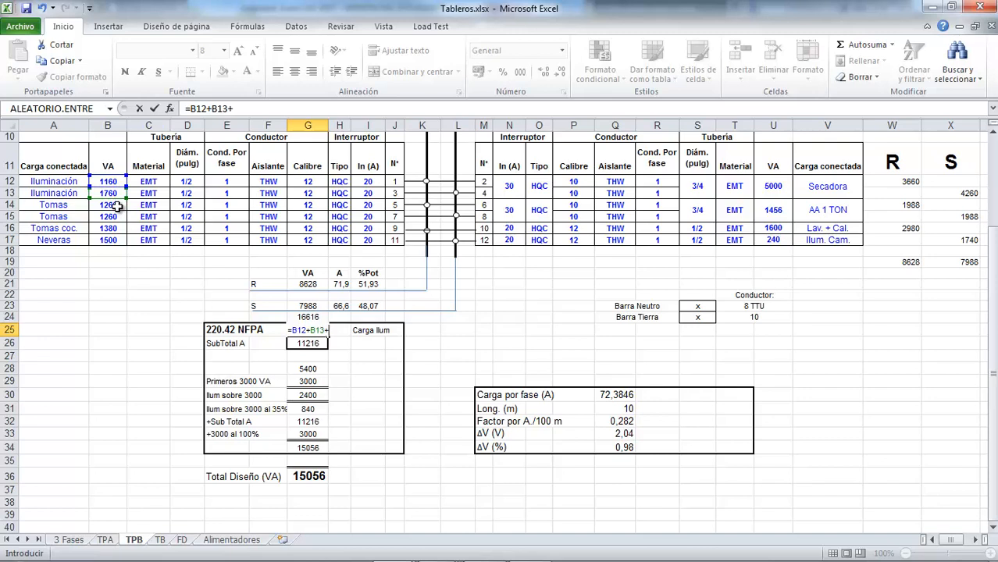
left_click(116, 205)
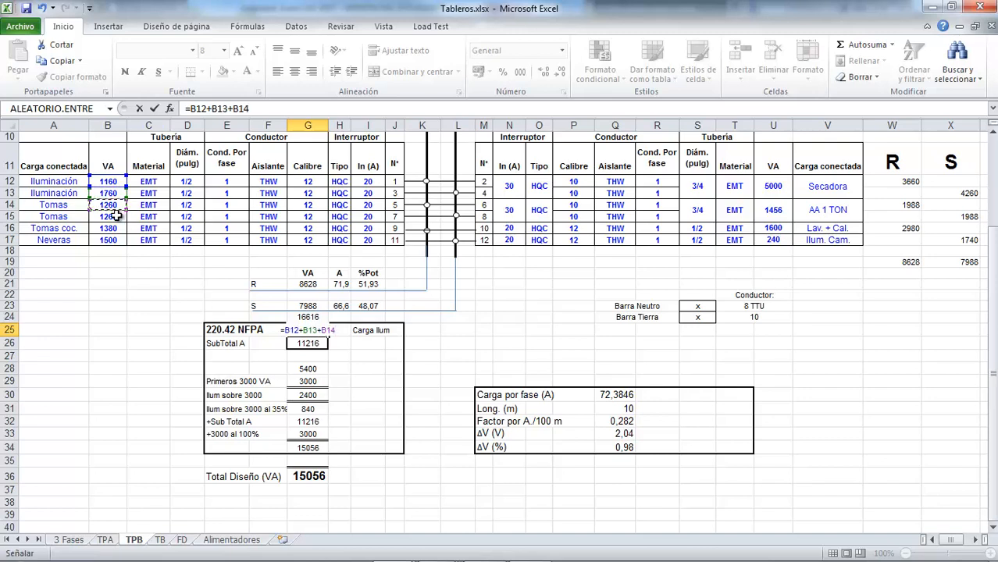
left_click(113, 216)
type("+")
left_click(115, 229)
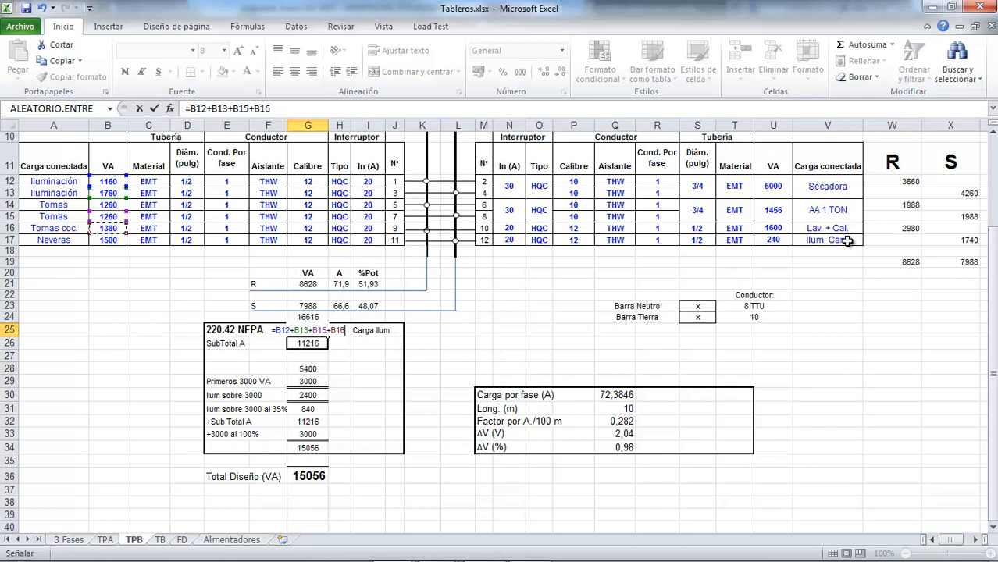
type("+")
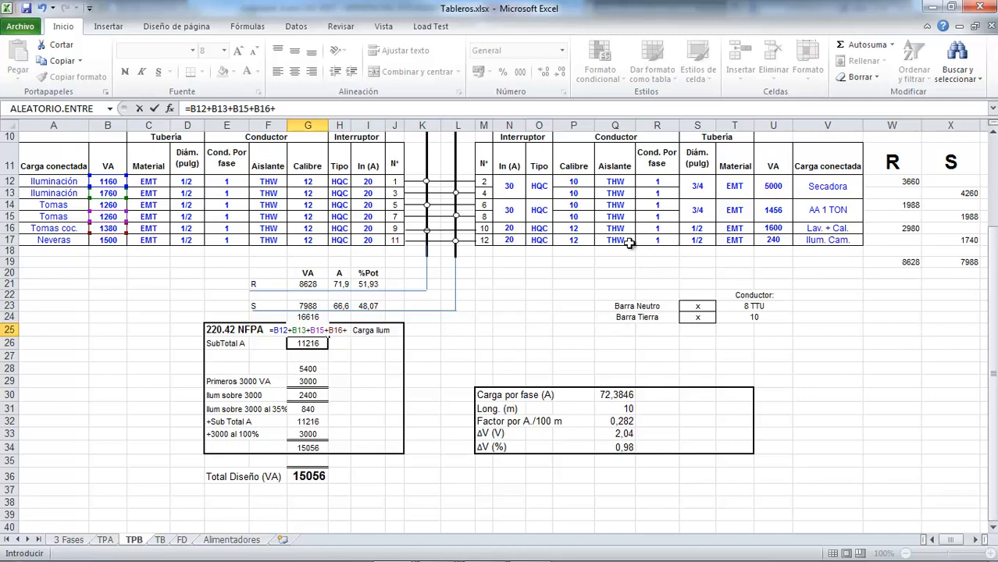
left_click(786, 241)
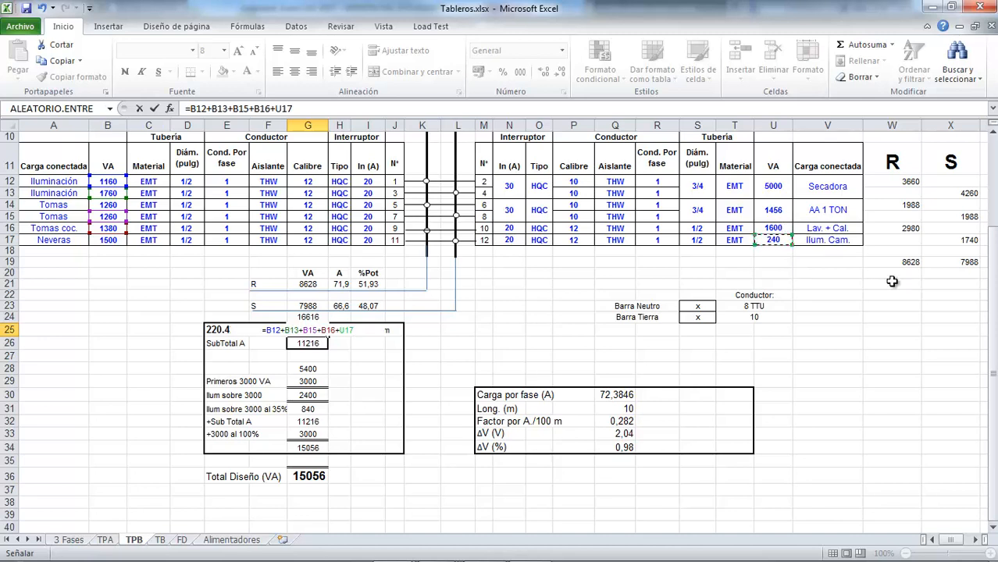
type("+500")
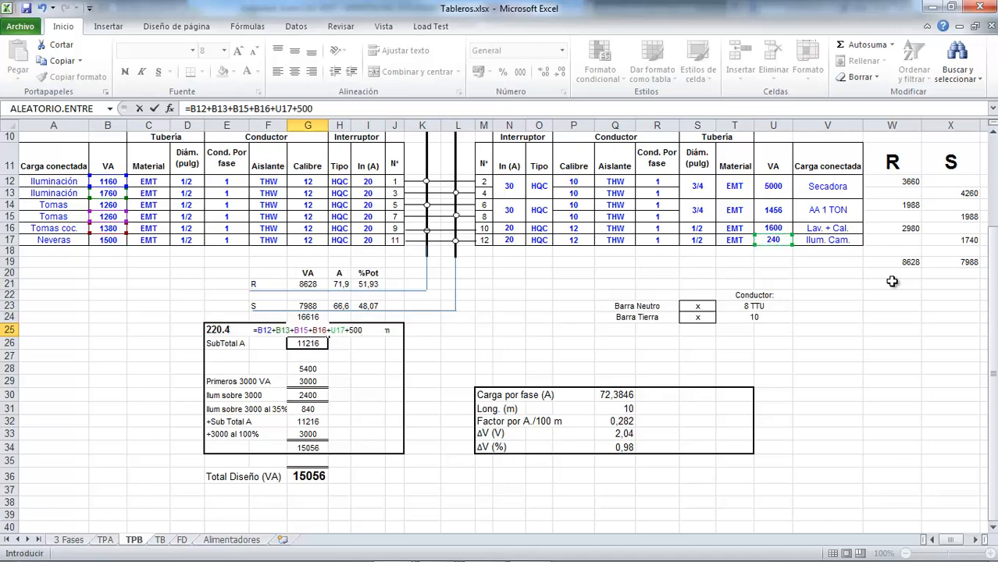
key("Return")
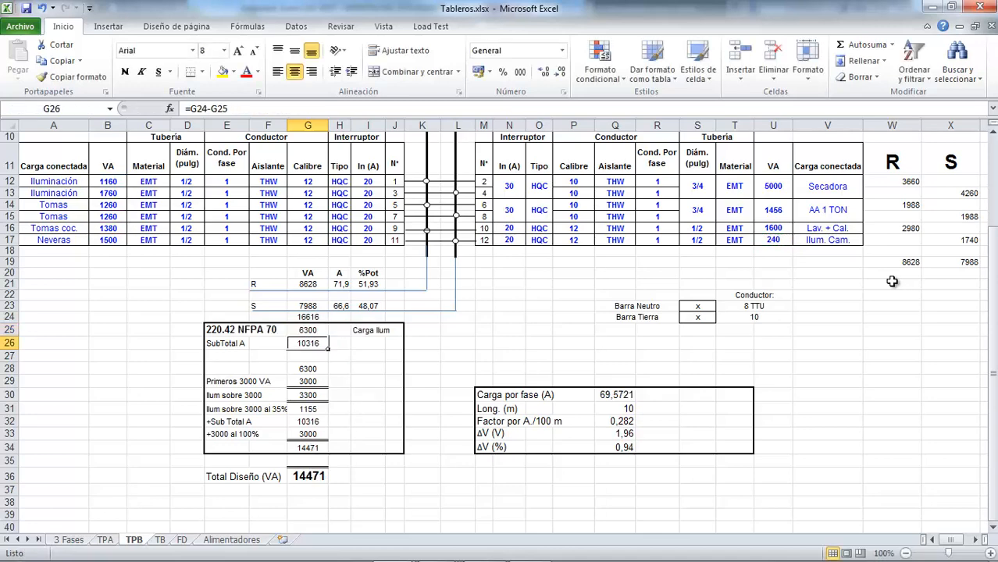
Step: Change the Ilum. Cam. load formula in U17 to =3*60+4*60
left_click(782, 240)
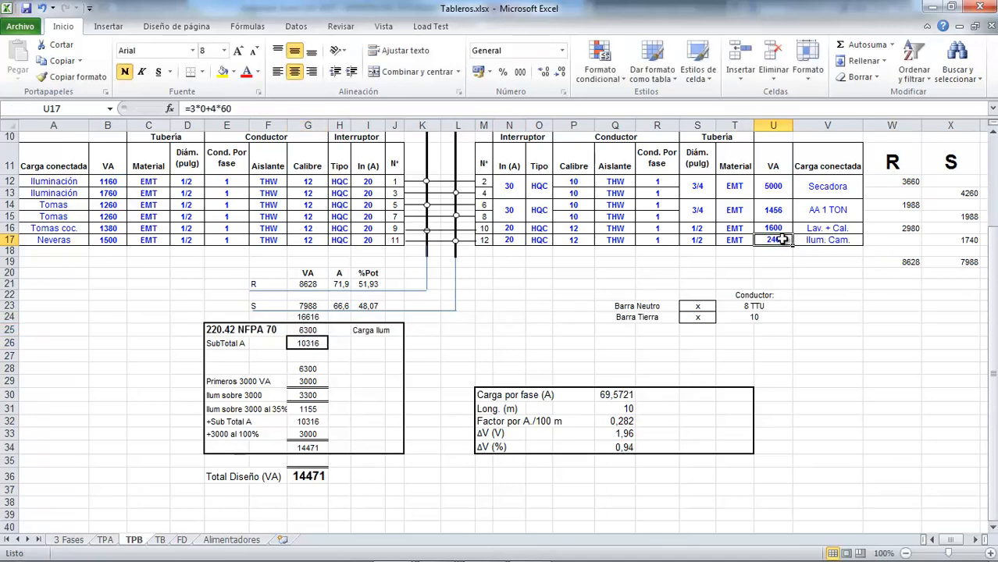
left_click(202, 108)
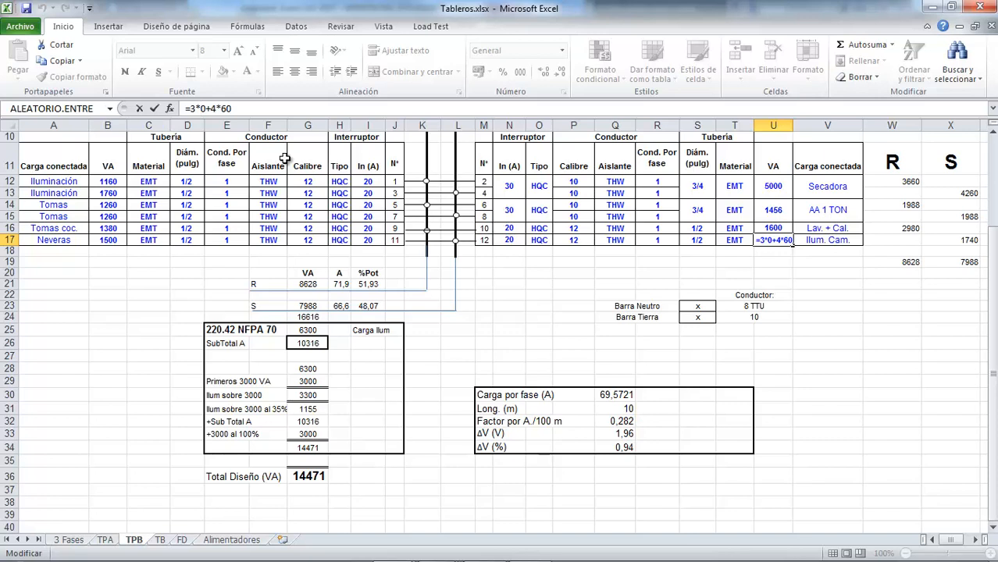
type("6")
key("Return")
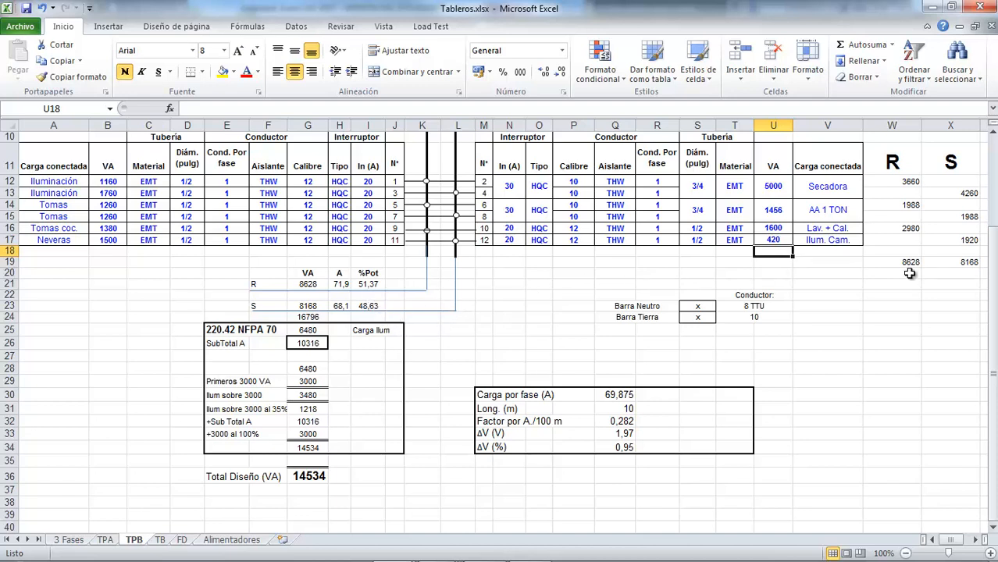
left_click(776, 240)
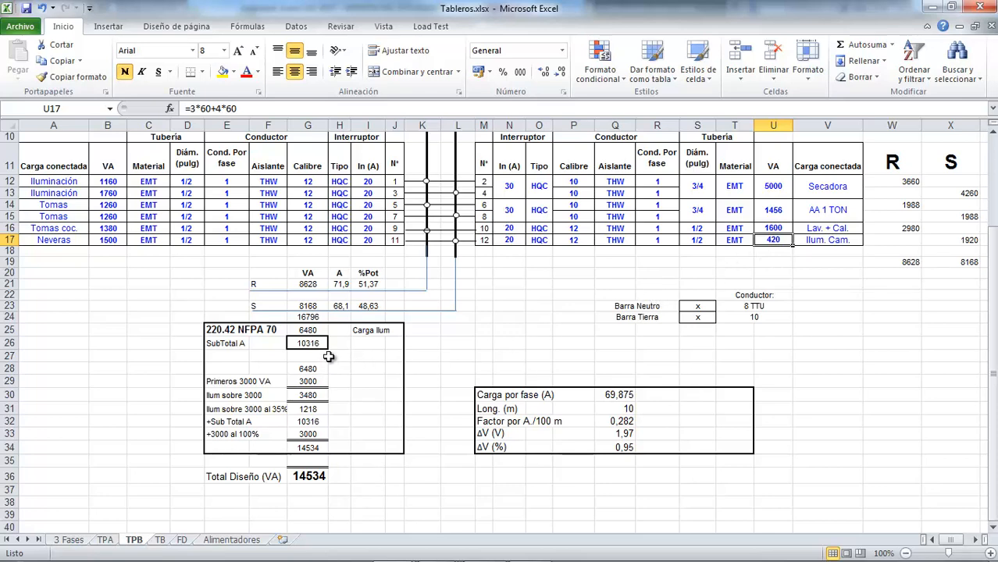
Step: Check the lighting load formula in G25 and the SubTotal A formula in G26, keeping =G24-G25
double_click(308, 330)
key("Escape")
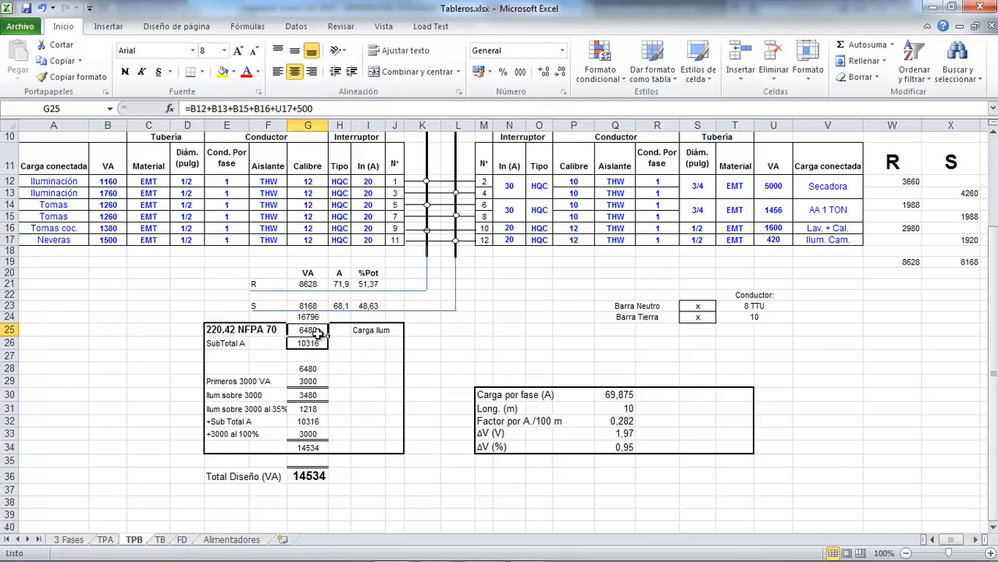
scroll(329, 373, "down", 6)
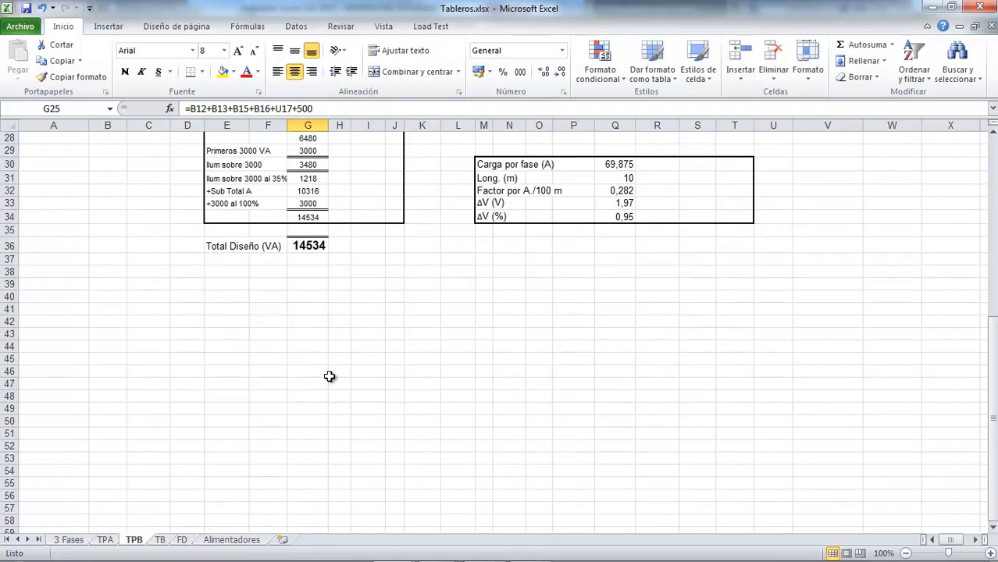
scroll(329, 373, "up", 4)
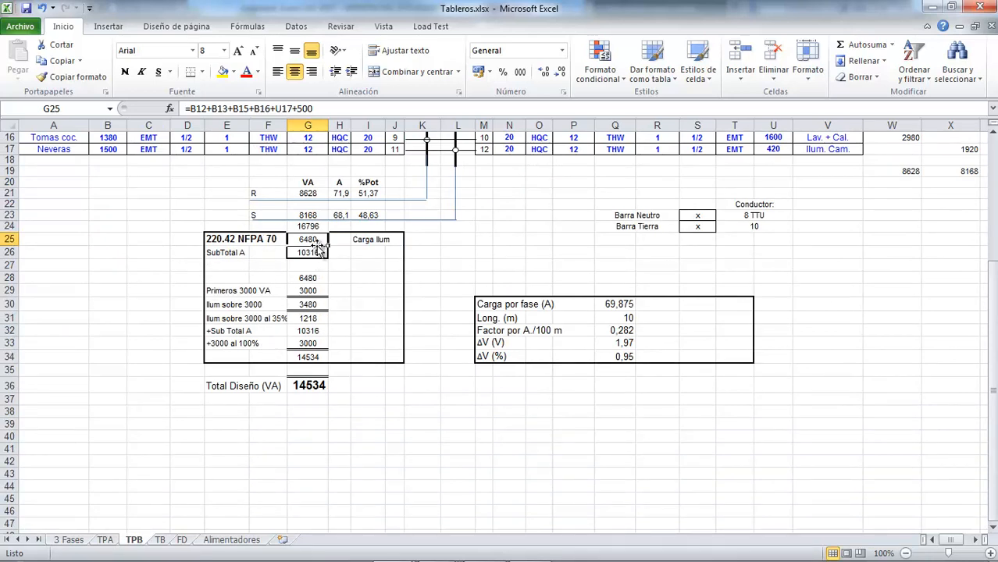
scroll(312, 246, "up", 1)
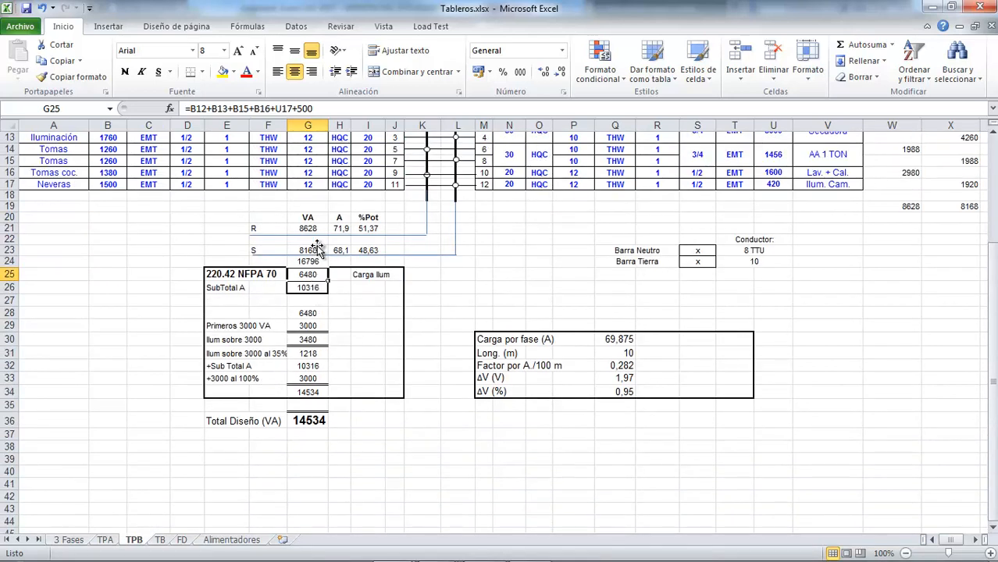
left_click(313, 289)
type("=G24-G25")
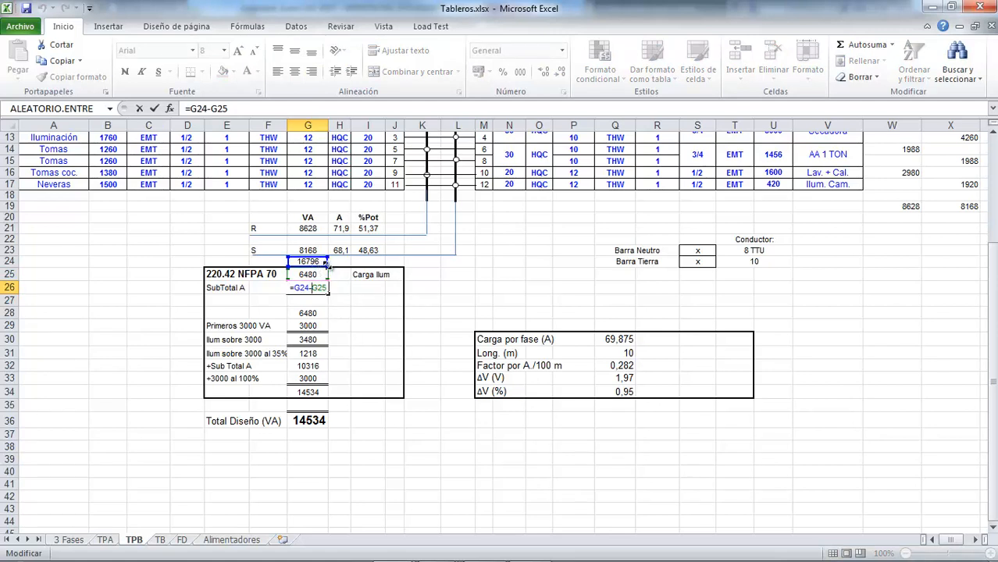
key("ctrl+Return")
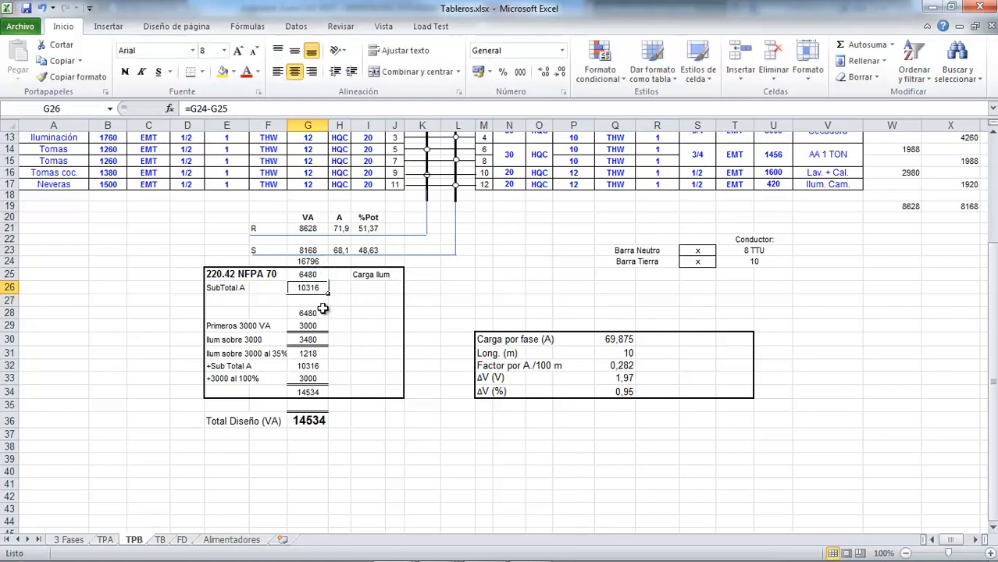
Step: Examine the lighting demand cells G28 to G31, covering the first 3000 VA, the excess over 3000 and its 35% factor
left_click(318, 313)
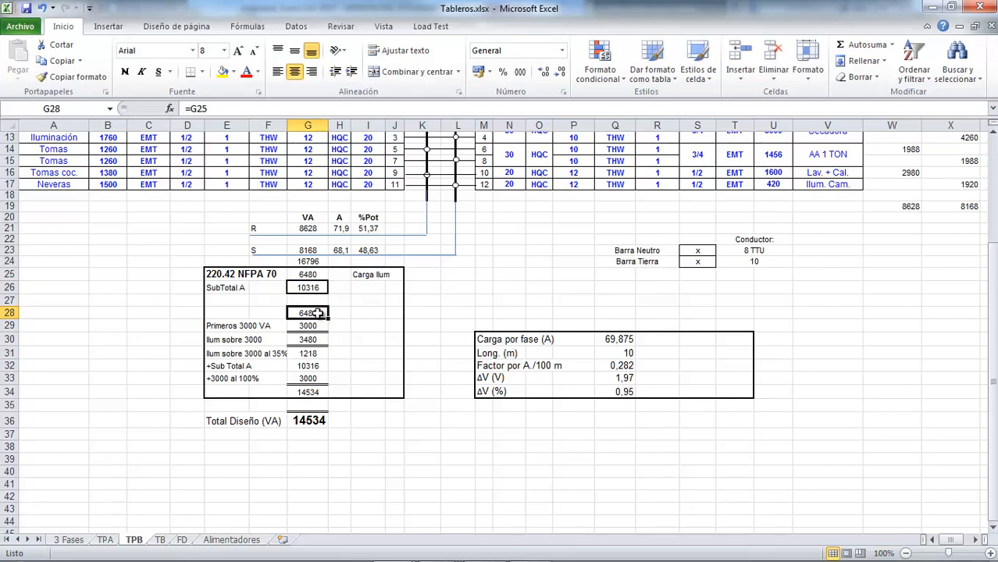
double_click(318, 313)
key("Escape")
scroll(320, 314, "down", 2)
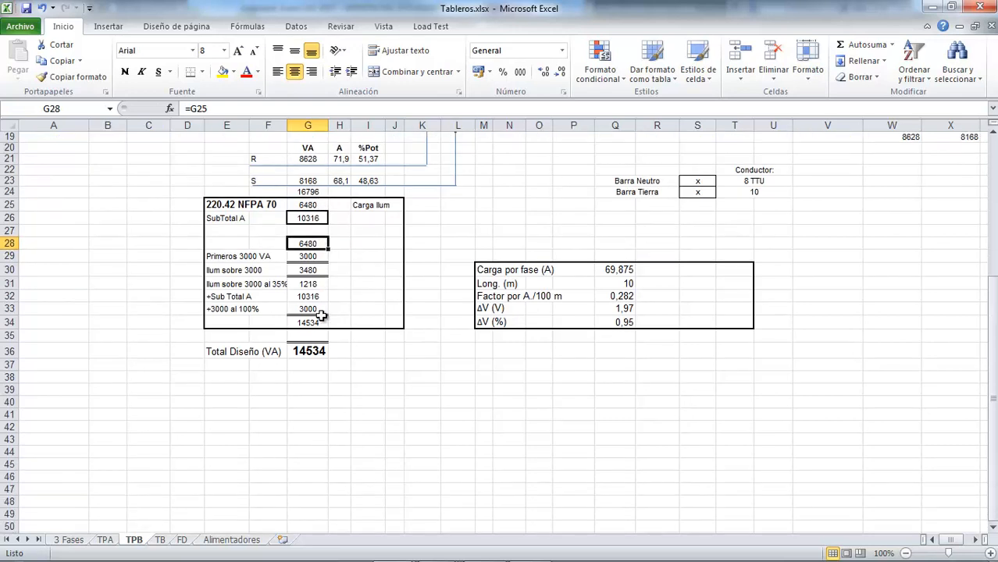
left_click(313, 257)
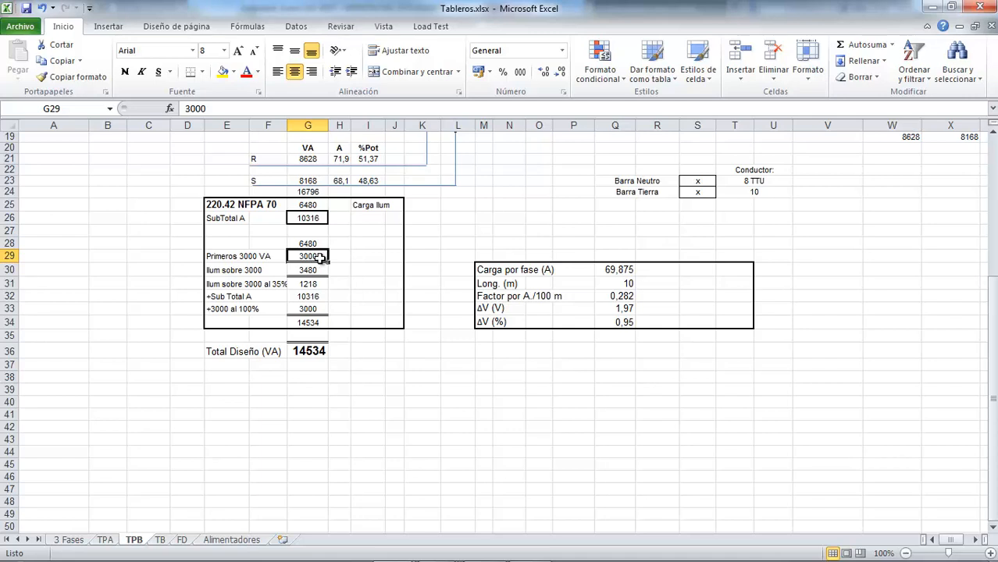
left_click(315, 271)
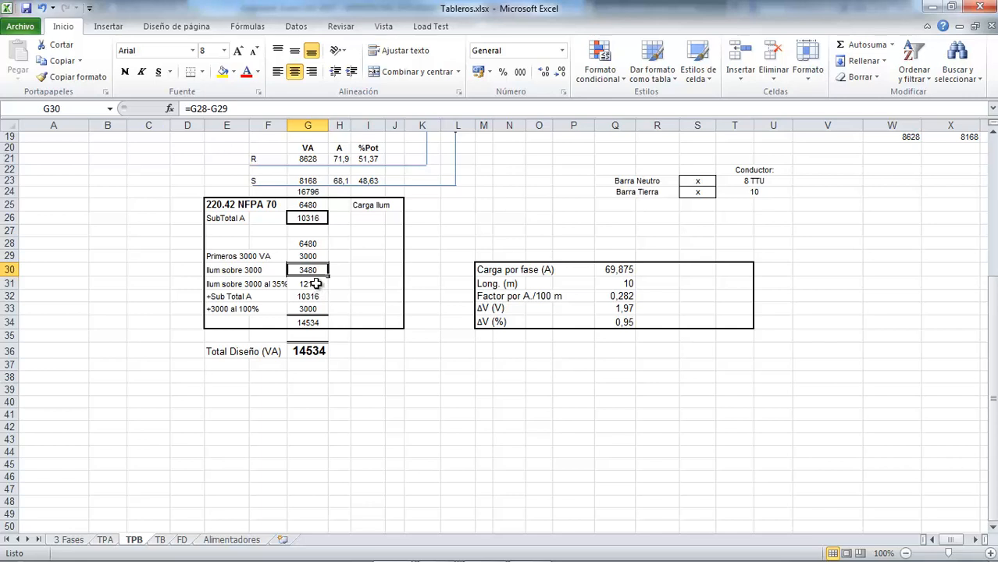
left_click(315, 285)
double_click(322, 289)
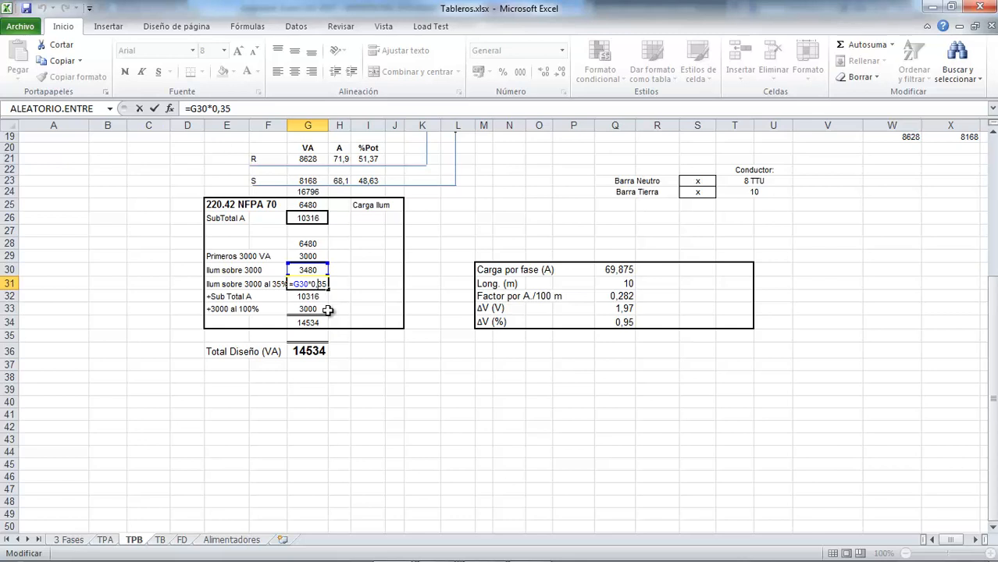
key("Escape")
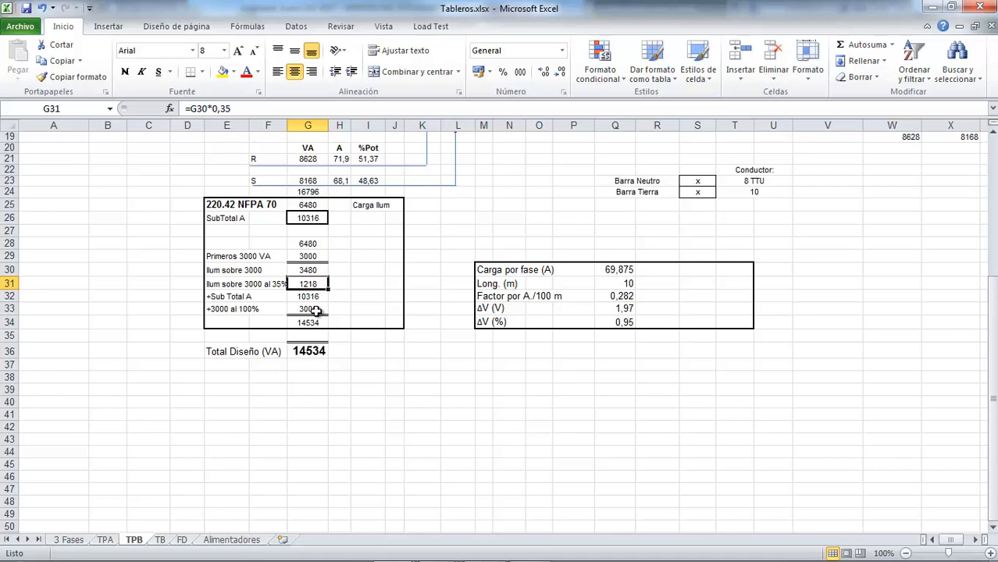
Step: Examine the 3000 VA at 100% entry in G33, the Sub Total A reference in G32 and the sum in G34
left_click(318, 310)
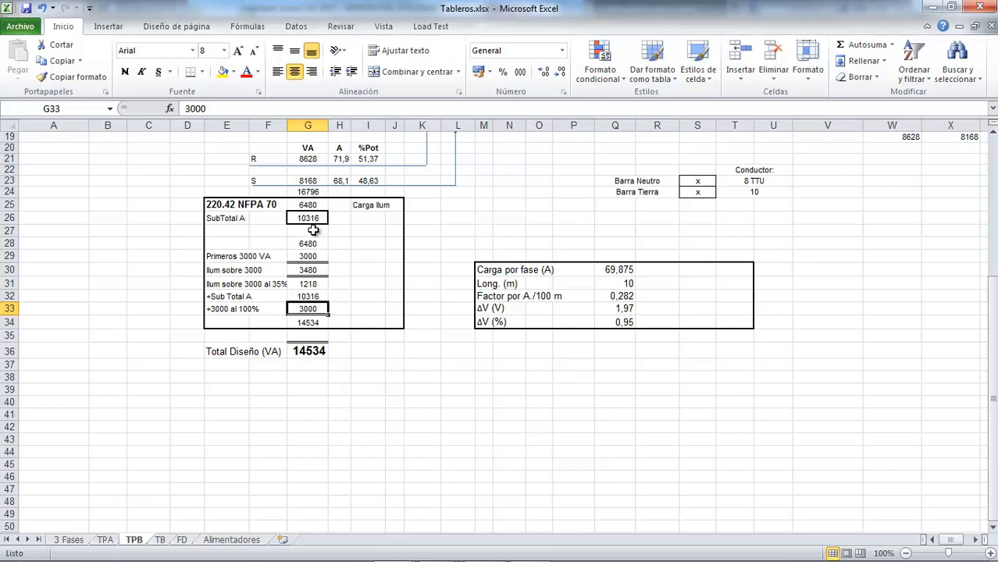
left_click(310, 297)
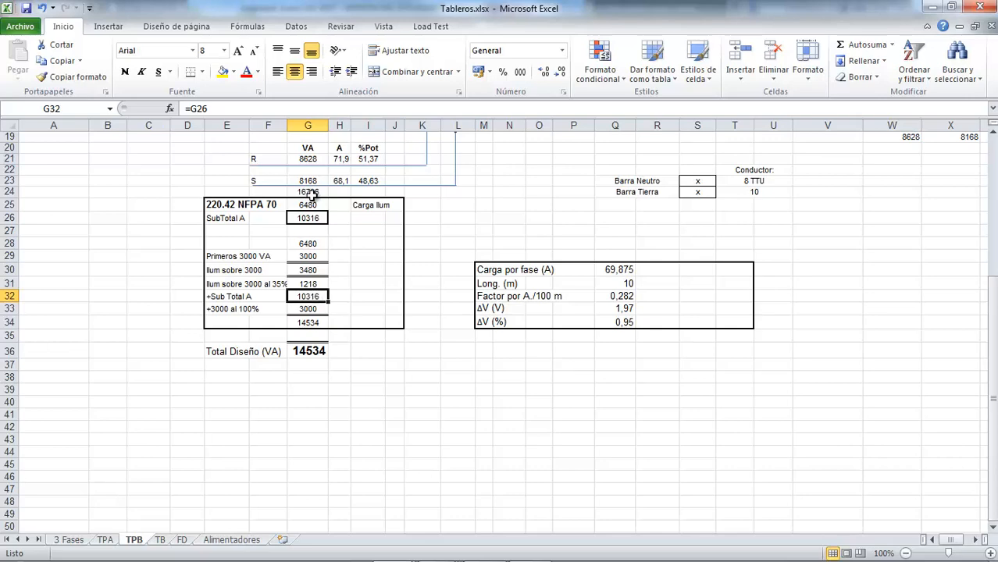
scroll(316, 197, "up", 2)
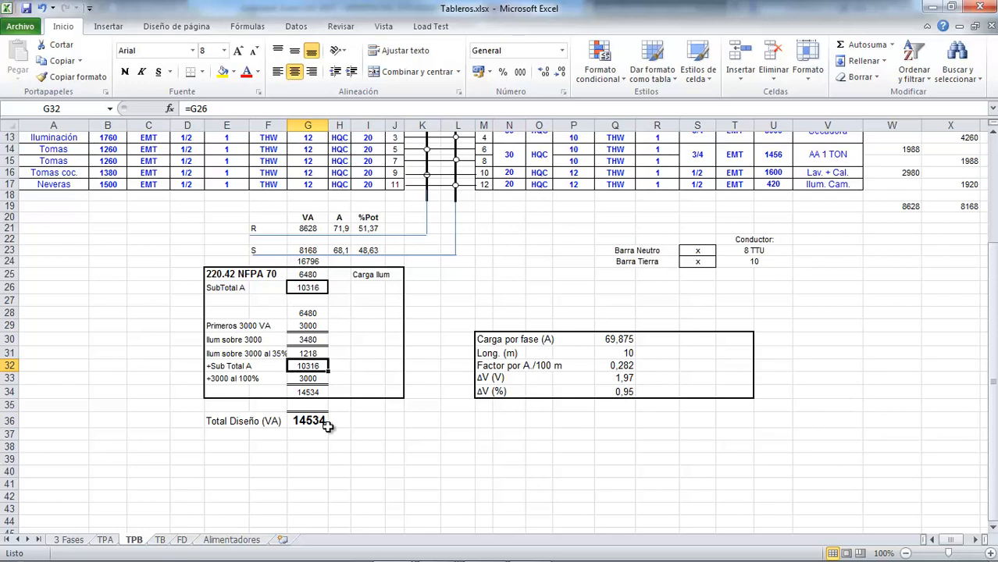
left_click(316, 391)
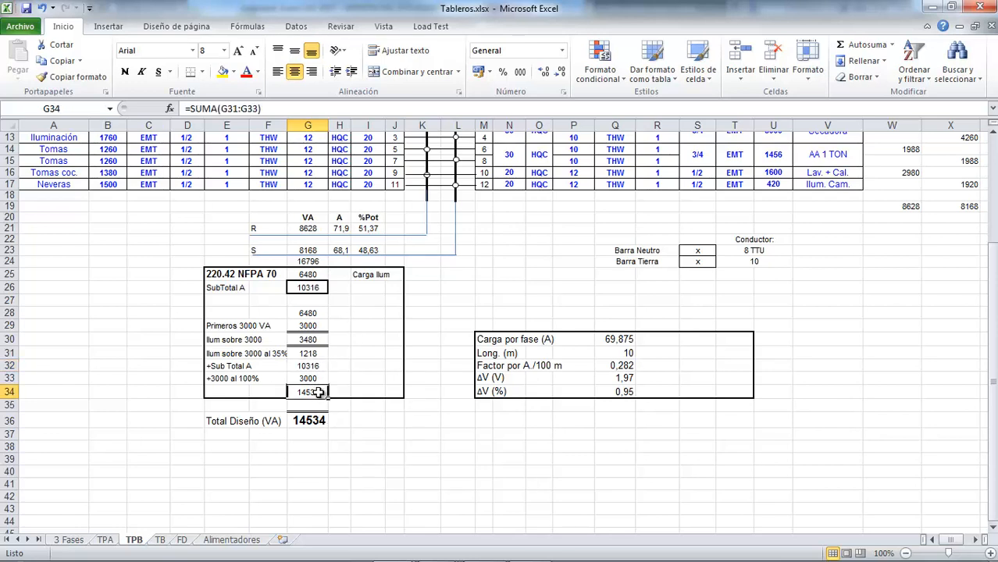
scroll(424, 353, "down", 2)
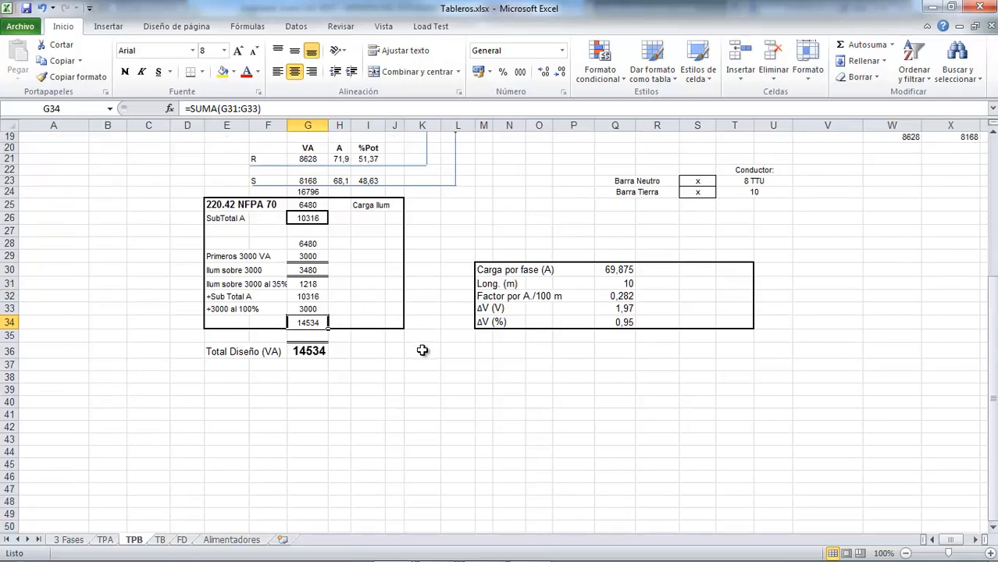
scroll(423, 352, "up", 5)
scroll(424, 353, "down", 4)
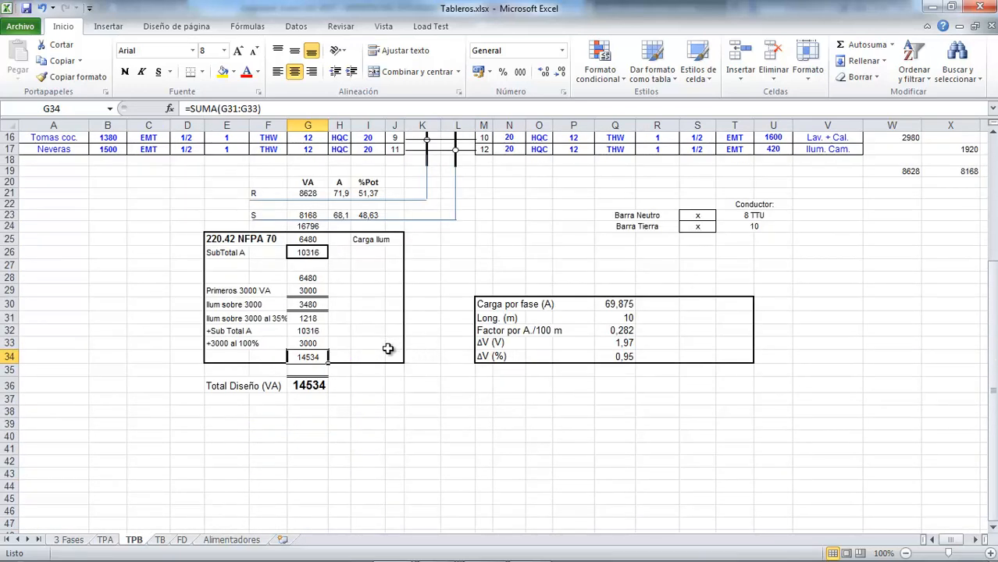
Step: Check the Carga por fase (A) formula in Q30, keeping =G36/208
scroll(392, 350, "up", 2)
scroll(388, 358, "down", 3)
scroll(389, 358, "down", 1)
scroll(385, 361, "up", 3)
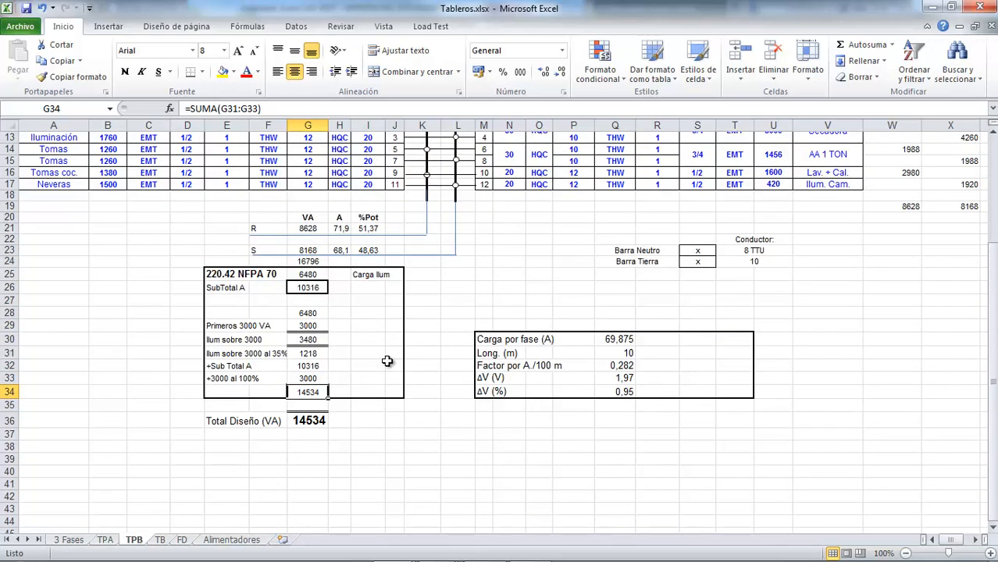
scroll(387, 361, "up", 4)
scroll(387, 361, "down", 4)
scroll(331, 391, "up", 1)
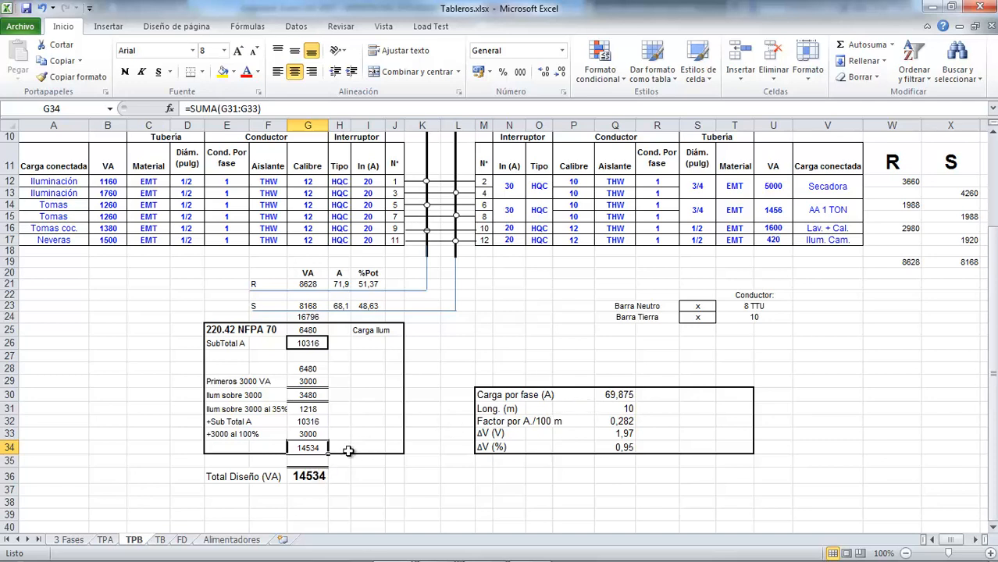
left_click(610, 395)
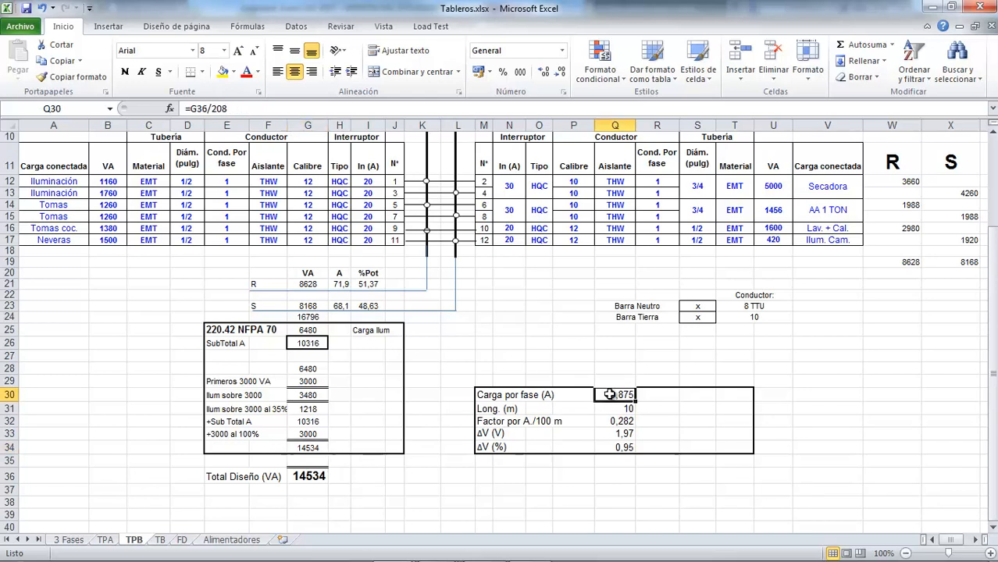
double_click(610, 394)
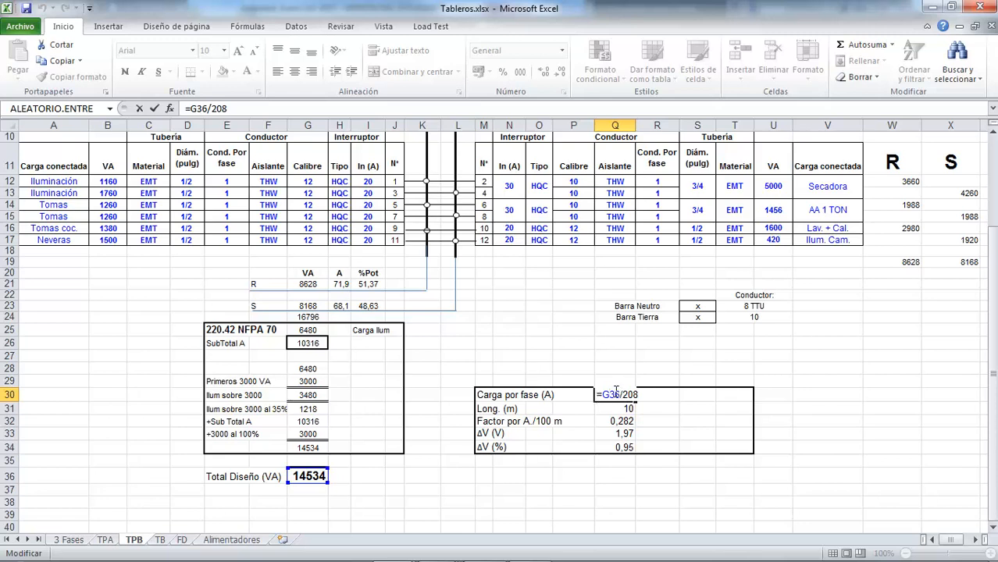
double_click(616, 394)
key("Escape")
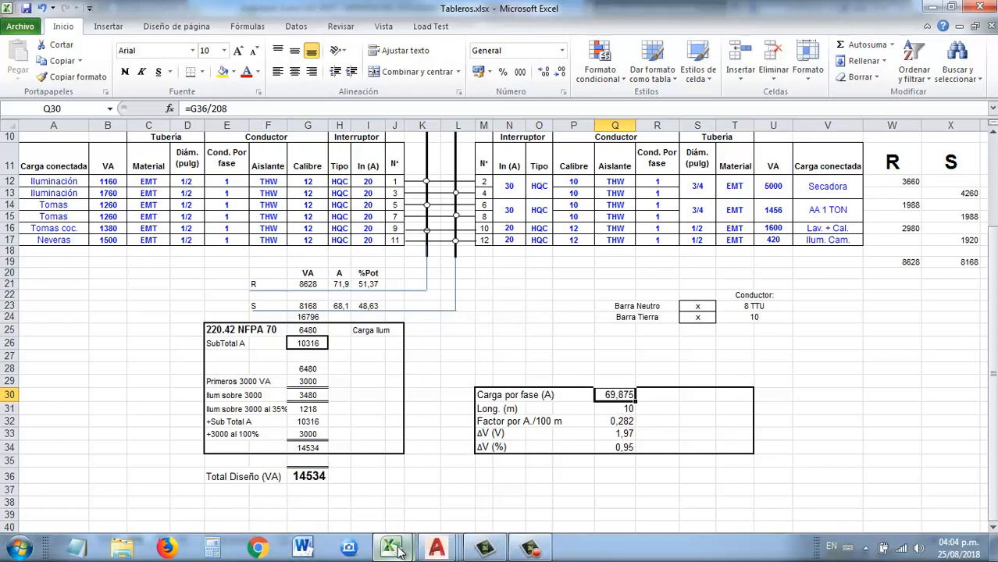
Step: Switch to Tablas.xlsx and compare the TW ampacities for 4 and 2 AWG with 1 to 3 cables per conduit
mouse_move(398, 550)
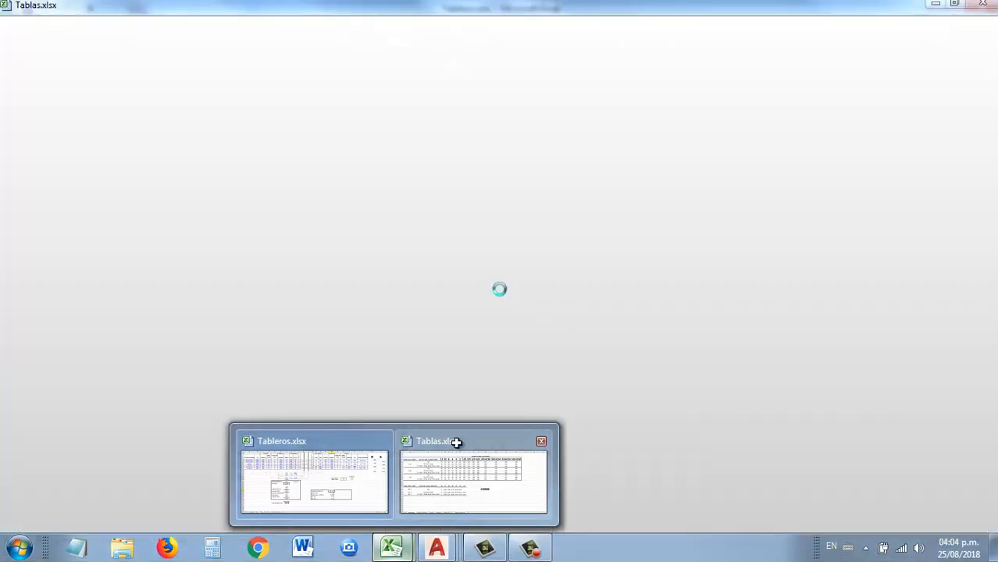
left_click(455, 441)
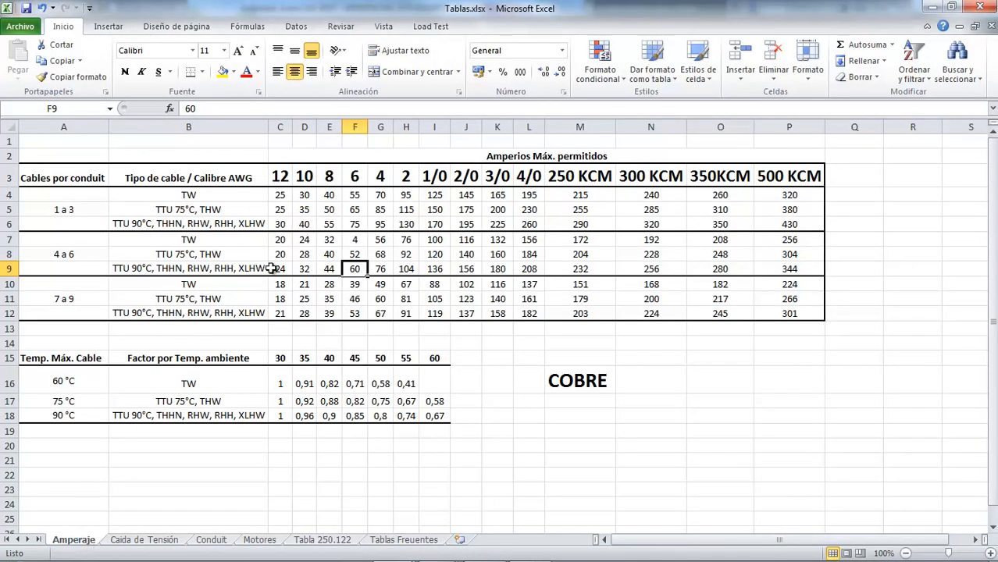
left_click(192, 196)
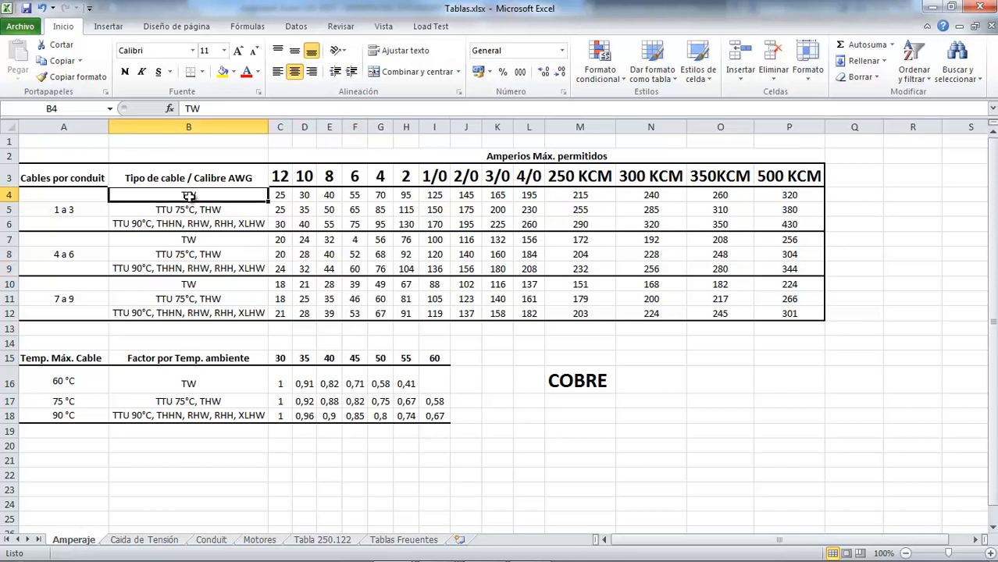
left_click(380, 196)
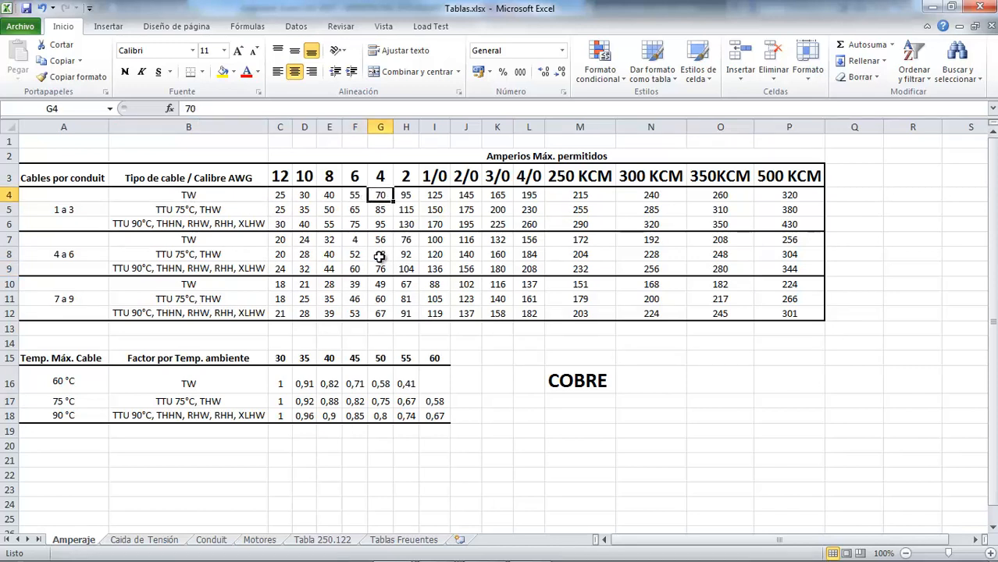
left_click(408, 196)
left_click(380, 195)
Step: Compare the 4 and 6 AWG ampacities in the TTU 75°C and TTU 90°C rows for 1 to 3 cables per conduit
left_click(199, 209)
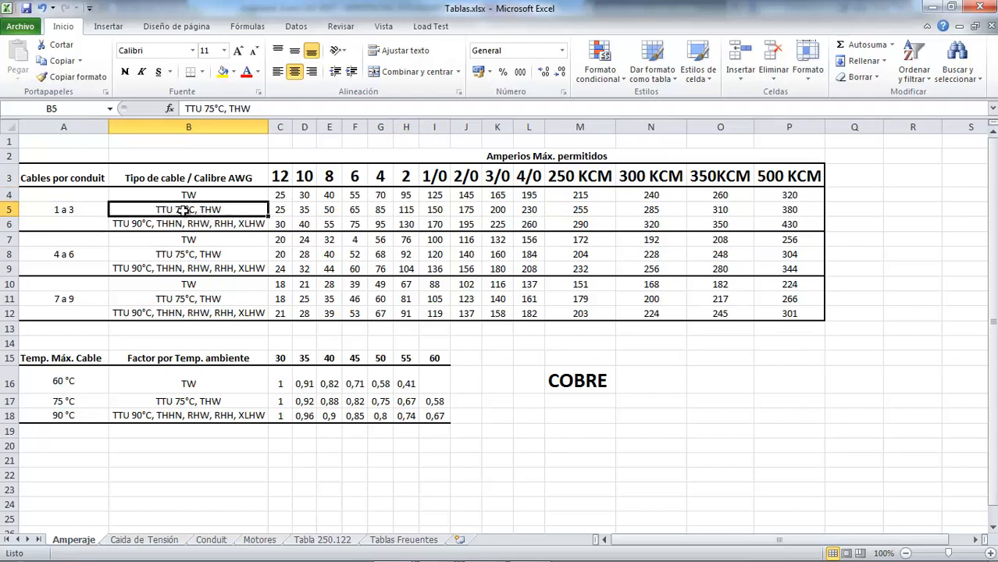
left_click(385, 214)
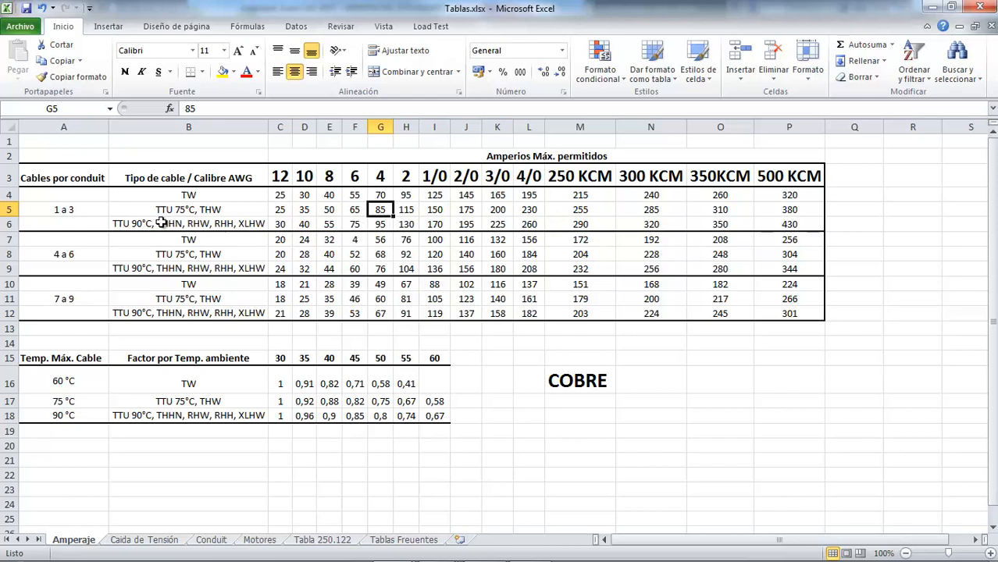
left_click(381, 226)
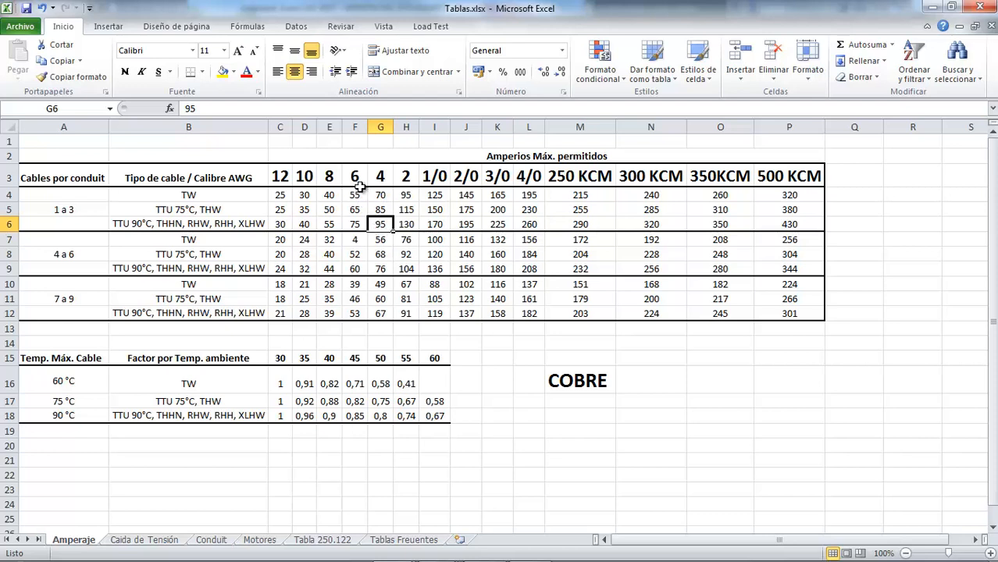
left_click(354, 225)
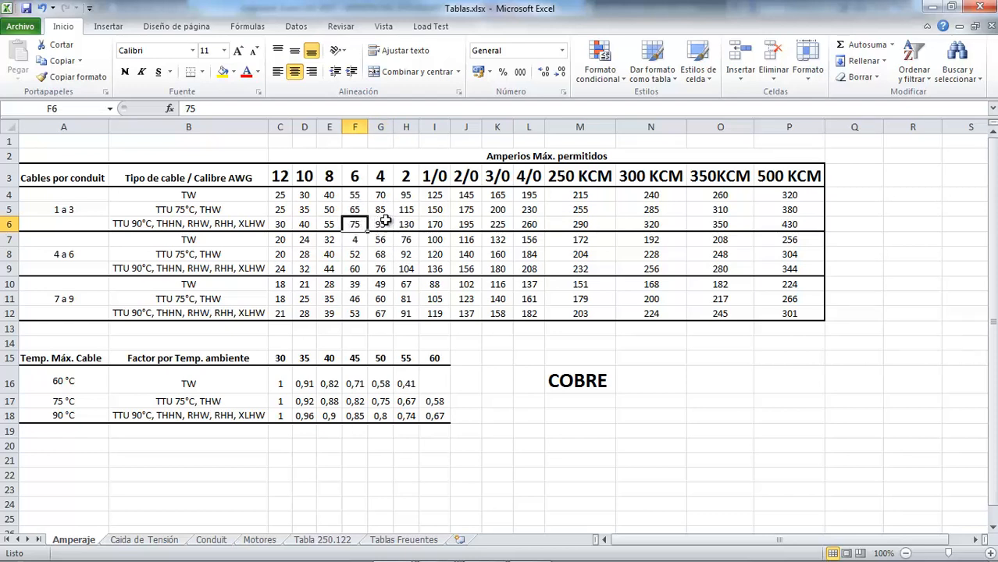
left_click(381, 210)
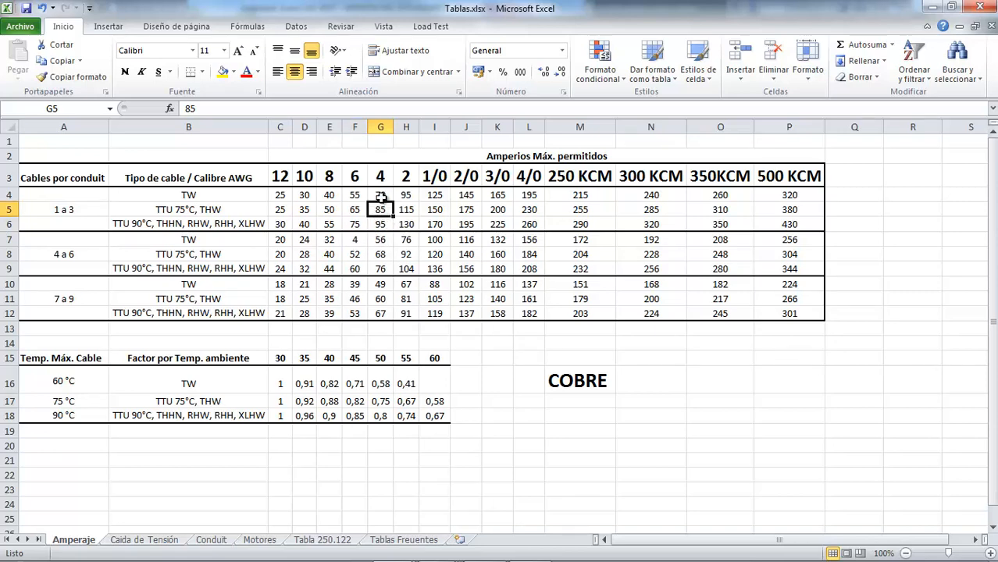
Step: Return to Tableros.xlsx and change the TPB main feeder's Calibre to 4 AWG
key("ctrl+Tab")
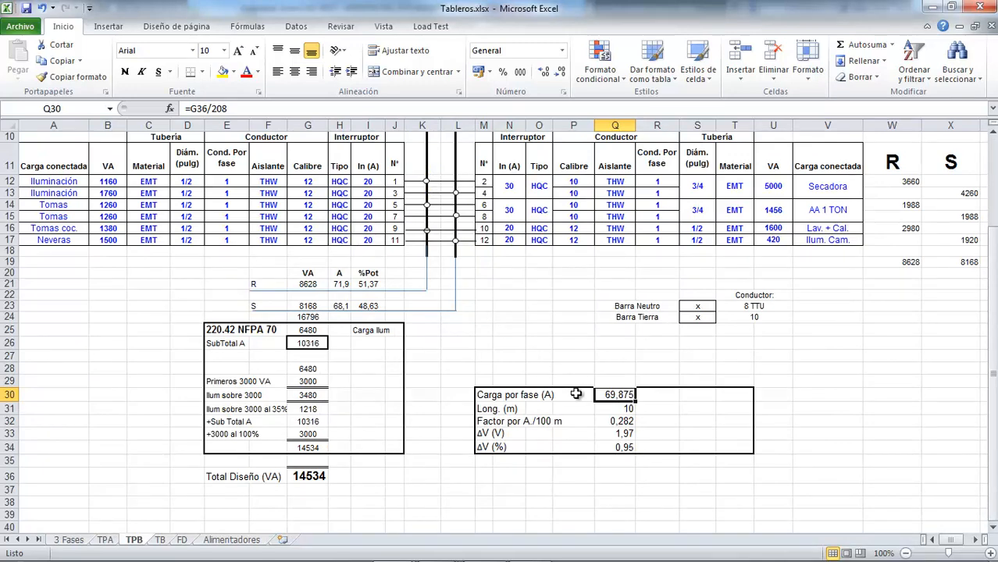
scroll(576, 381, "up", 3)
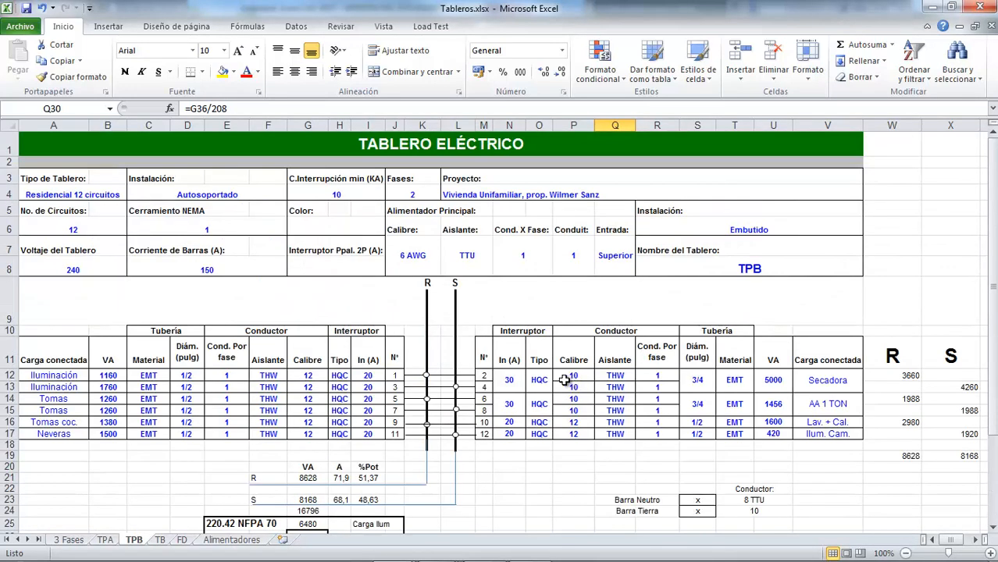
double_click(403, 256)
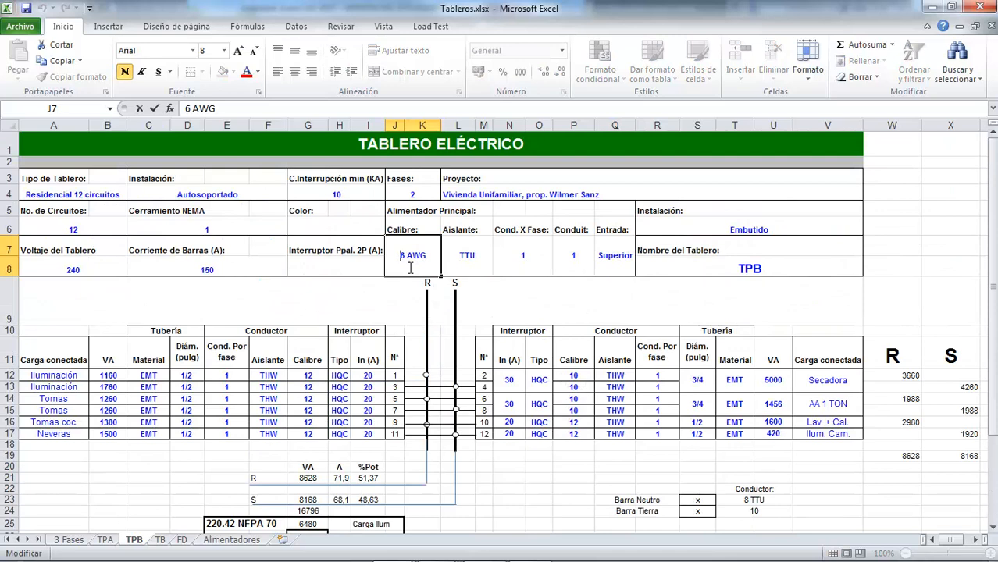
type("4")
key("Return")
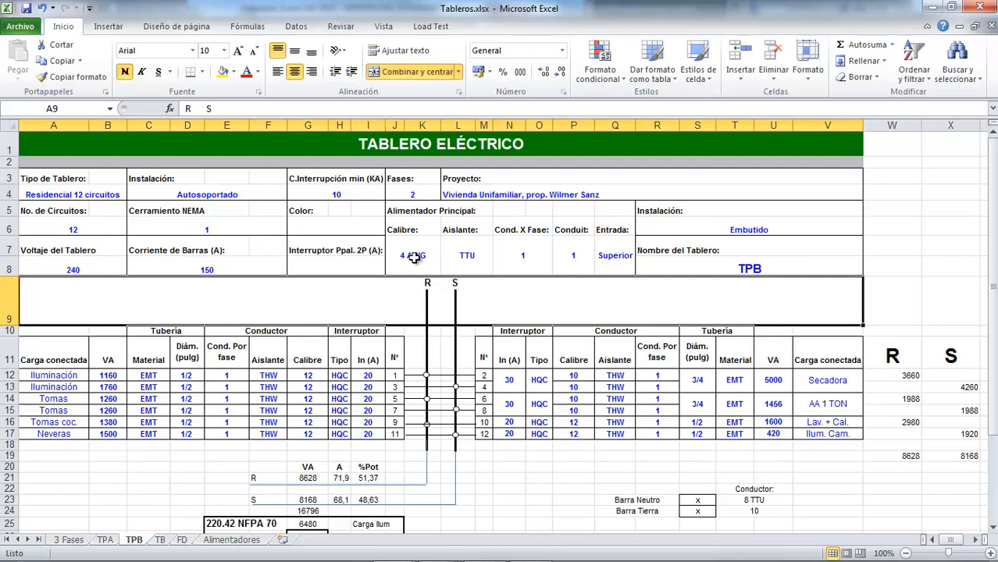
Step: Check the TPB feeder's Conduit entry in P7, then look up the 1-inch conduit under 4 AWG type B in Tablas.xlsx's Conduit sheet
scroll(414, 259, "down", 2)
scroll(409, 264, "up", 2)
scroll(411, 258, "down", 1)
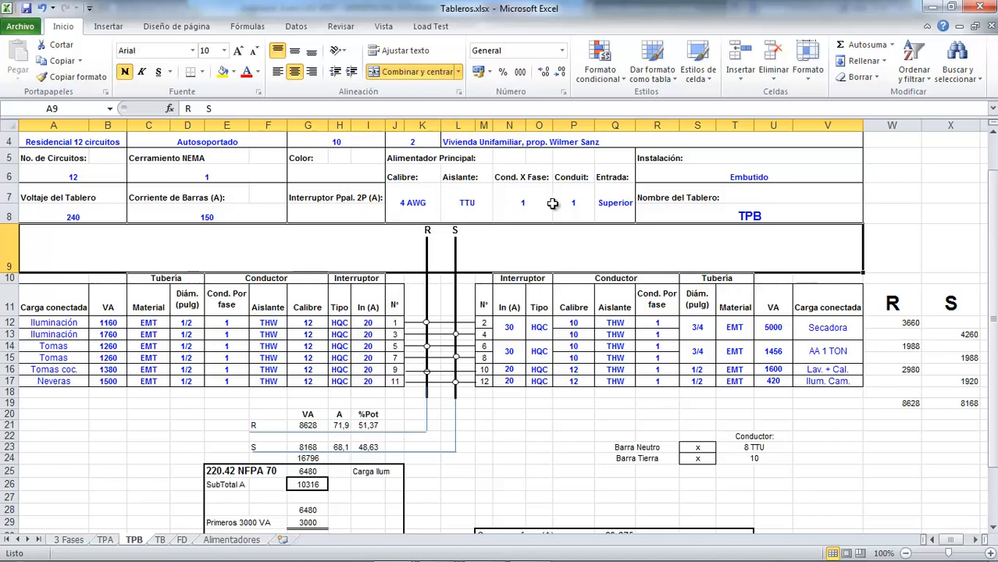
left_click(582, 208)
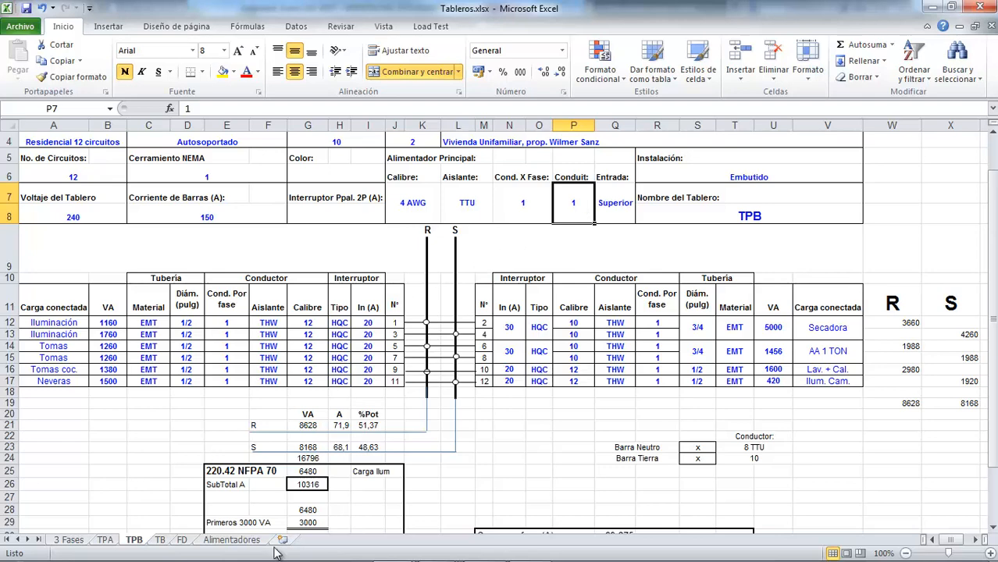
key("alt+Tab")
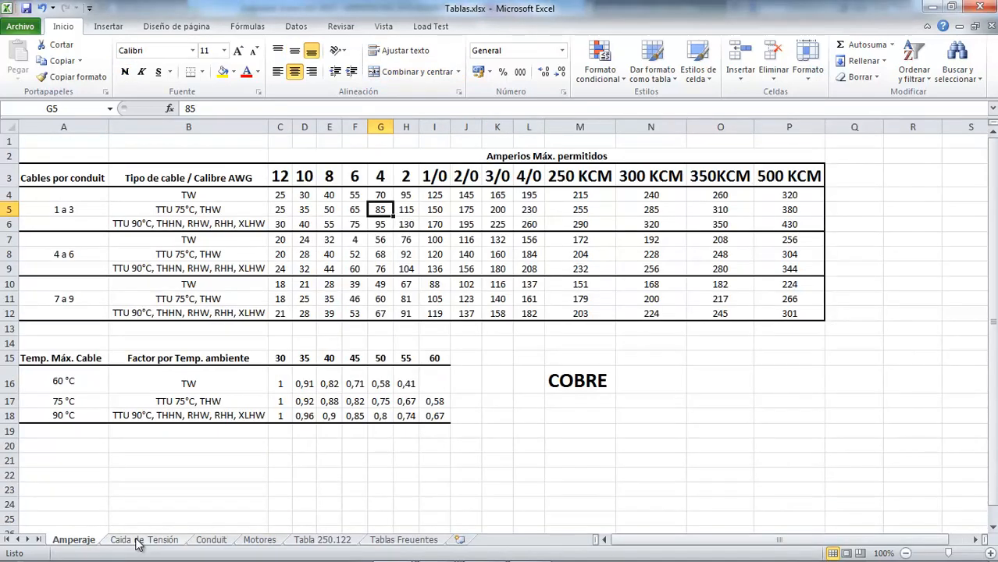
left_click(211, 540)
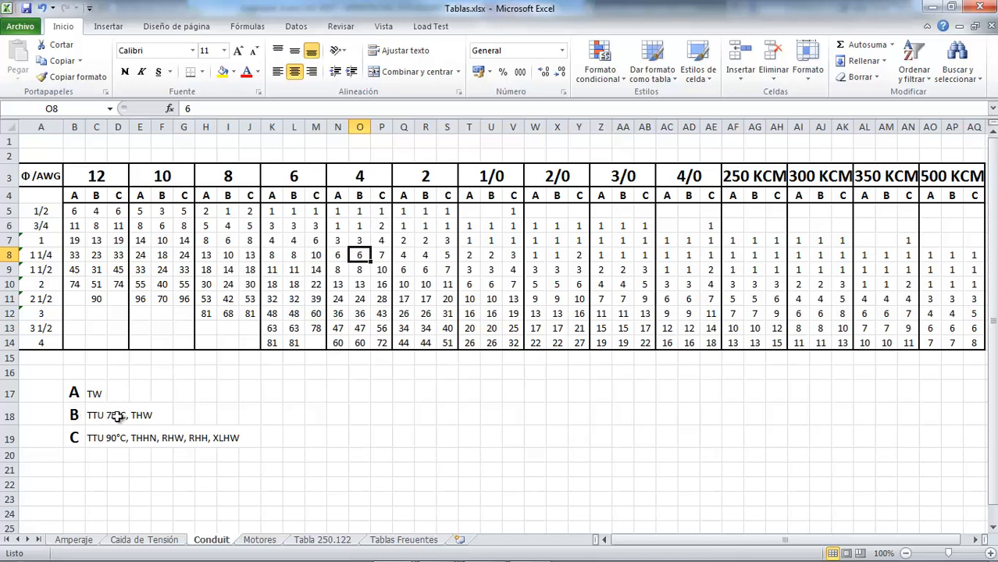
left_click(361, 241)
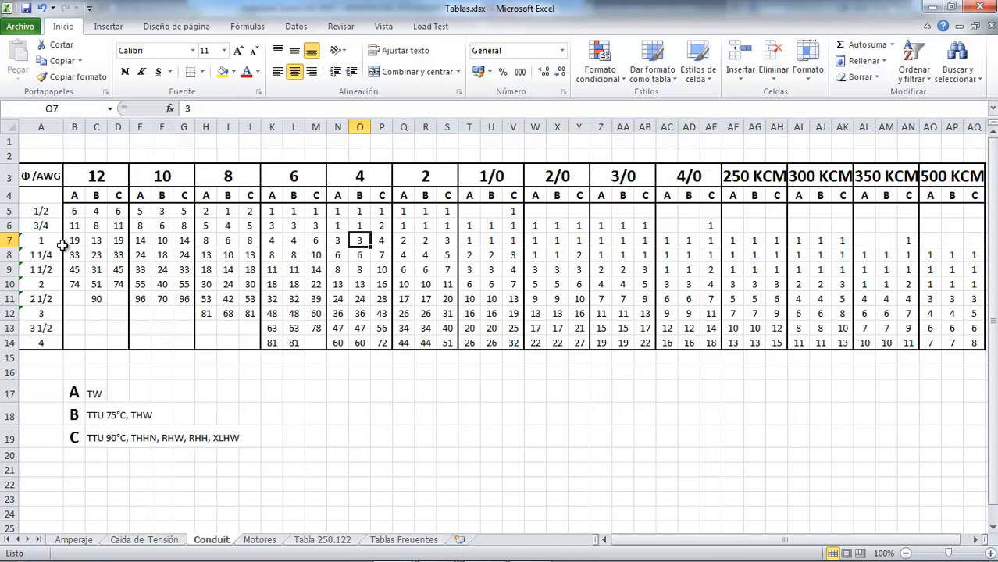
Step: Compare the 1, 1 1/4 and 1 1/2 conduit capacities for 4 AWG type B conductors
left_click(362, 257)
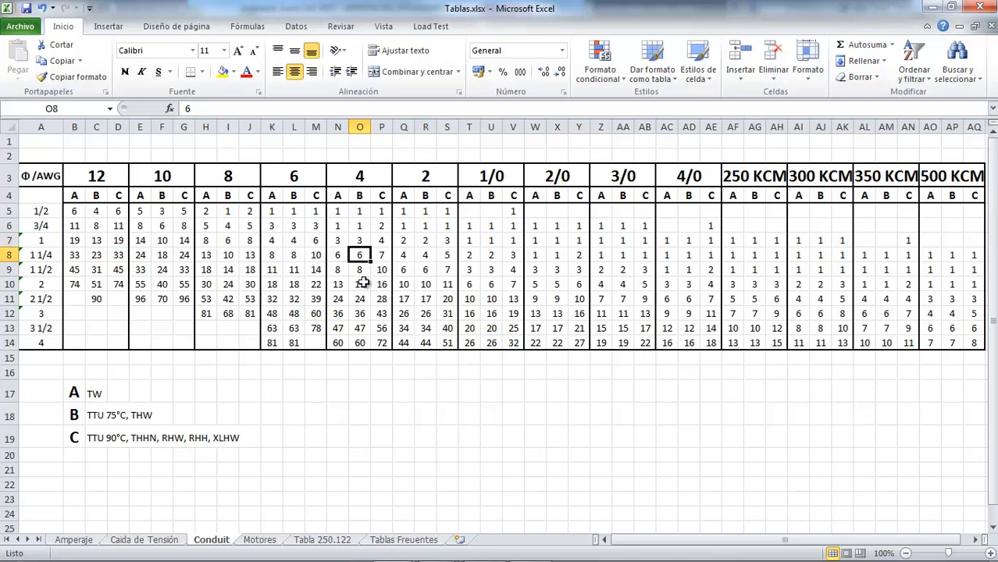
left_click(37, 270)
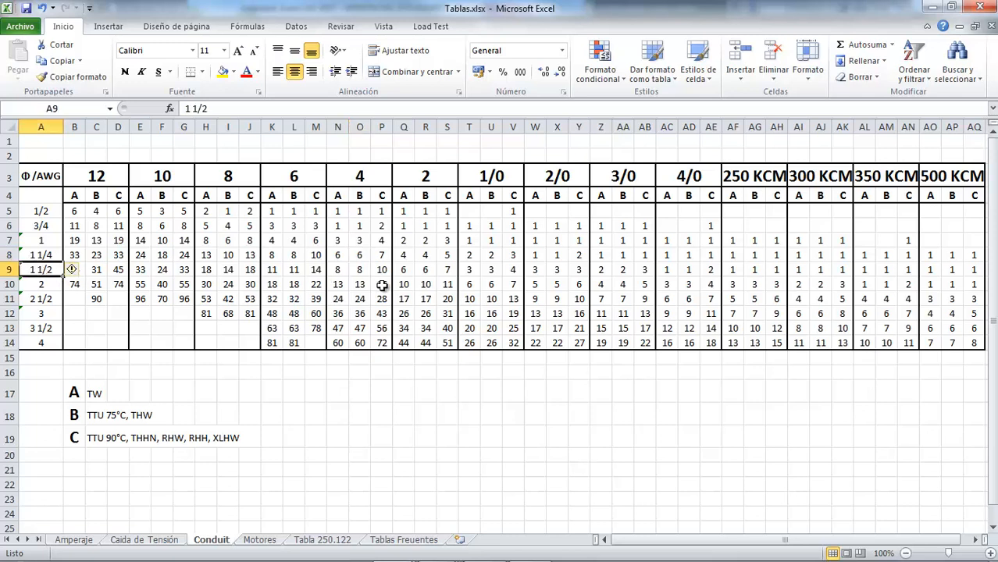
left_click(360, 270)
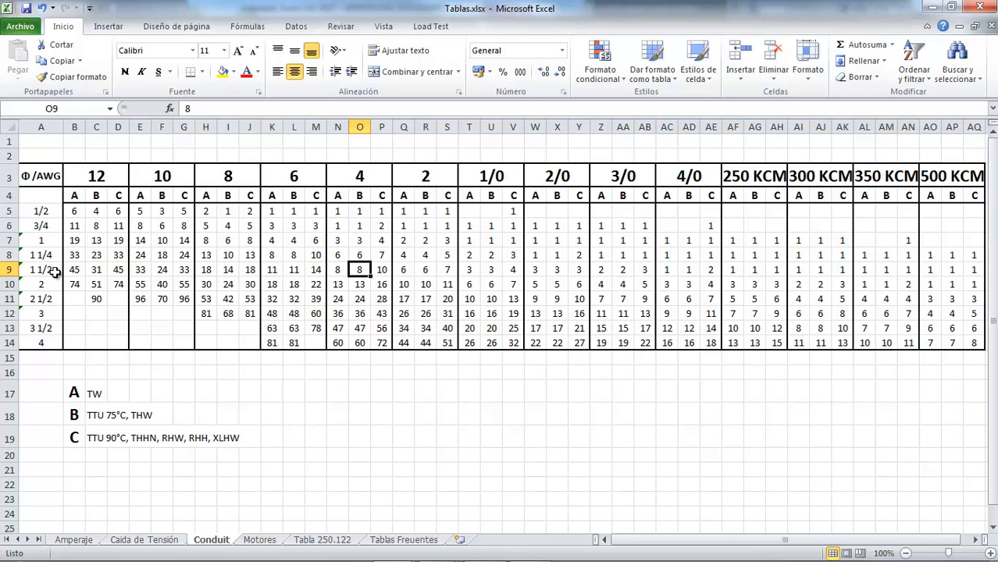
left_click(361, 242)
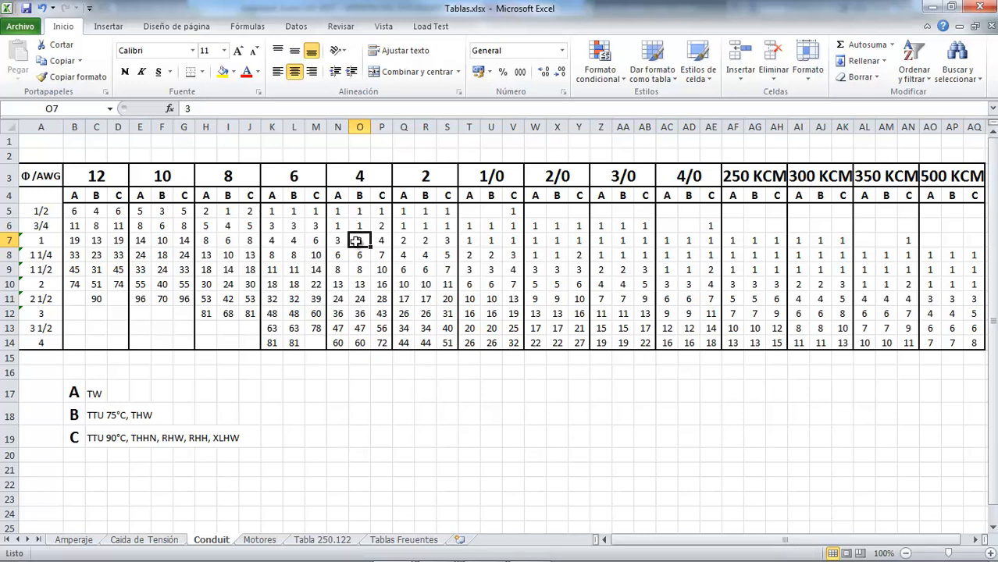
left_click(360, 259)
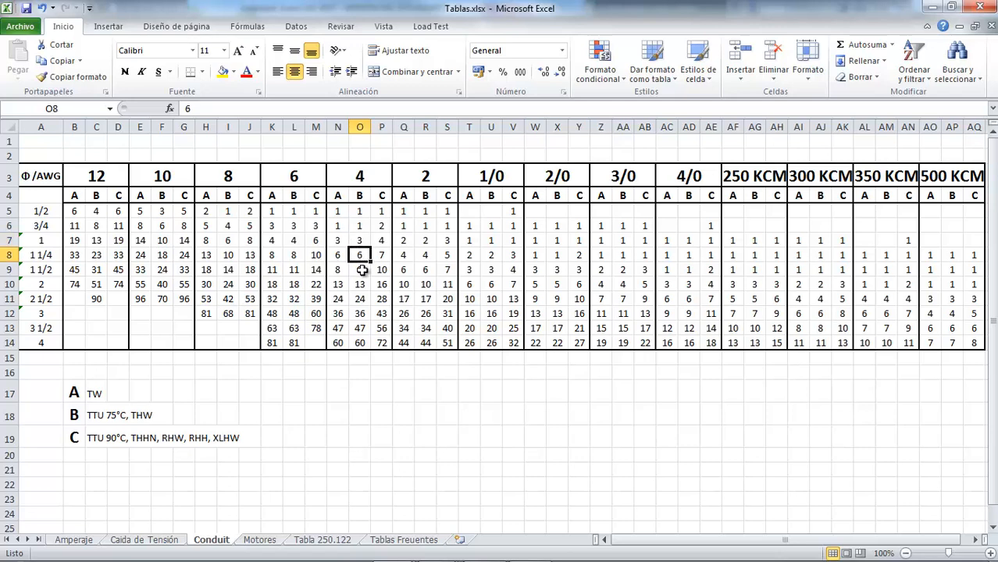
left_click(362, 270)
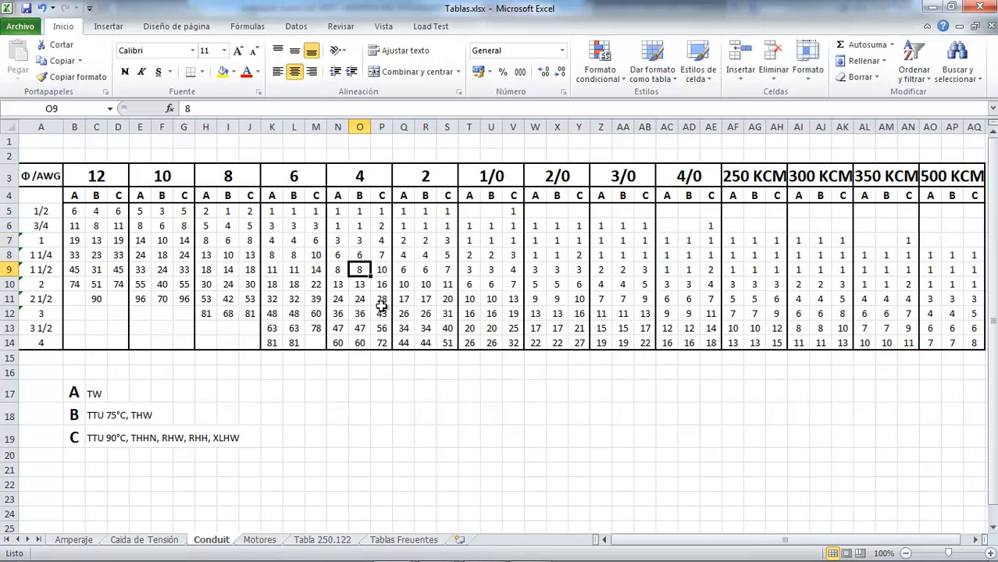
Step: Return to Tableros.xlsx and set the TPB main feeder's Conduit in P7 to 1 1/2
key("ctrl+Tab")
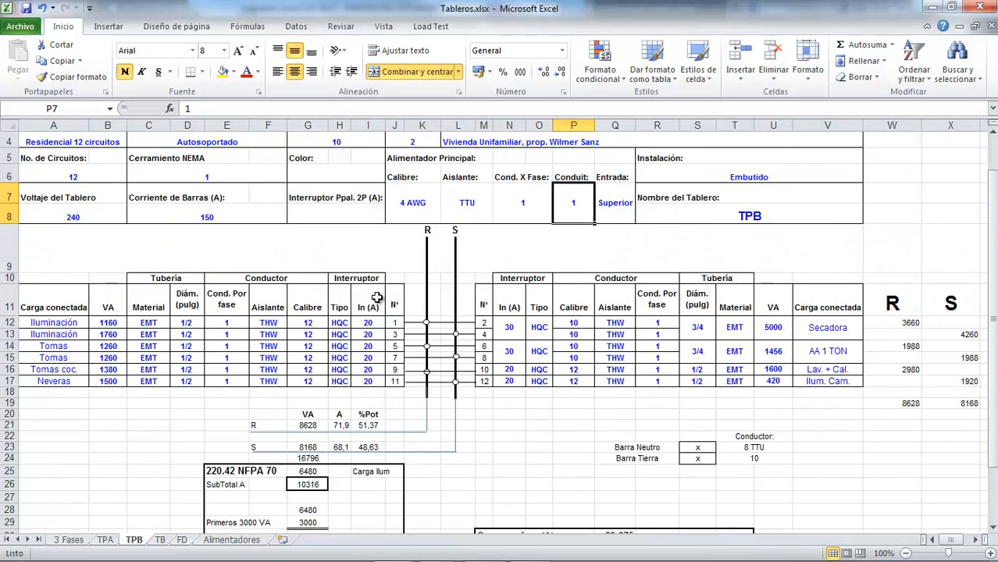
double_click(572, 205)
type("1/2")
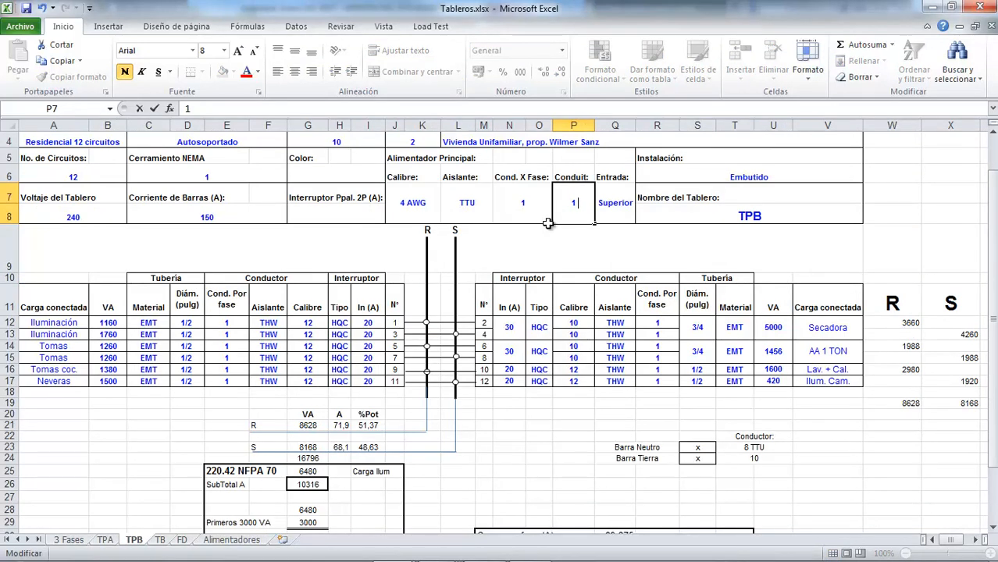
left_click(549, 226)
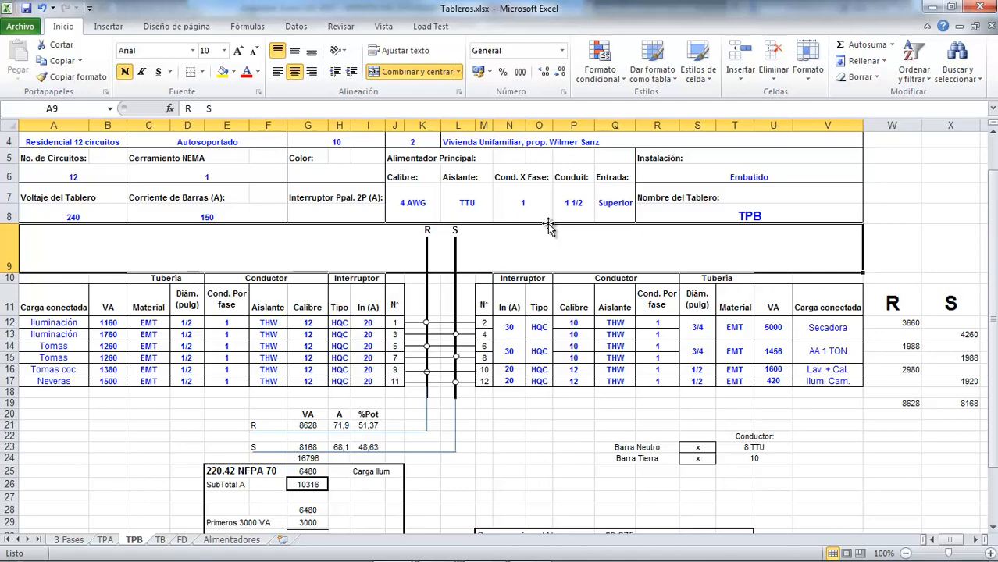
Step: For TPB's voltage drop factor in Q32, look up the 4 AWG, 1 Φ Fp 80% value in Tablas.xlsx's Caida de Tensión sheet
scroll(551, 266, "down", 2)
scroll(547, 266, "up", 2)
scroll(547, 265, "down", 2)
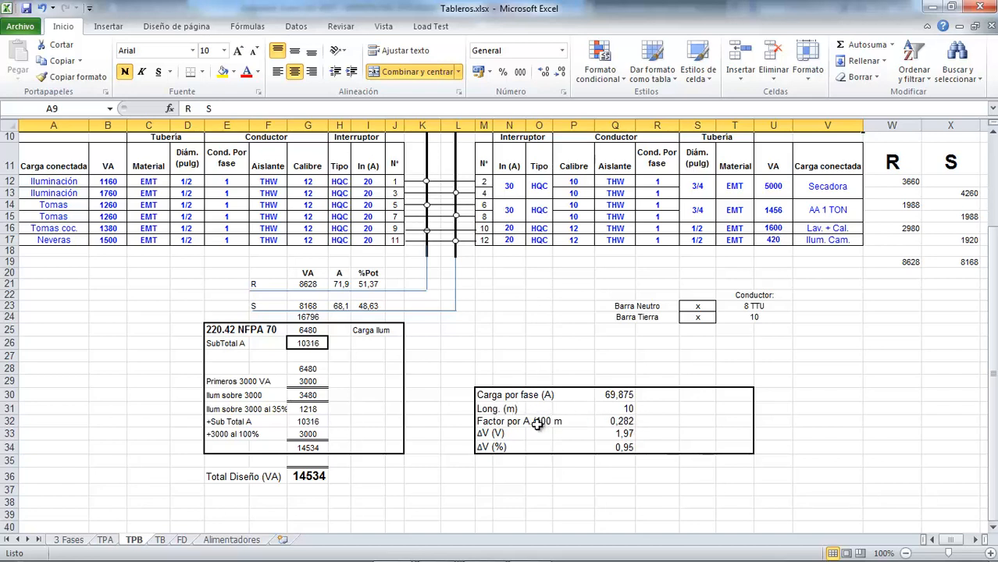
left_click(627, 422)
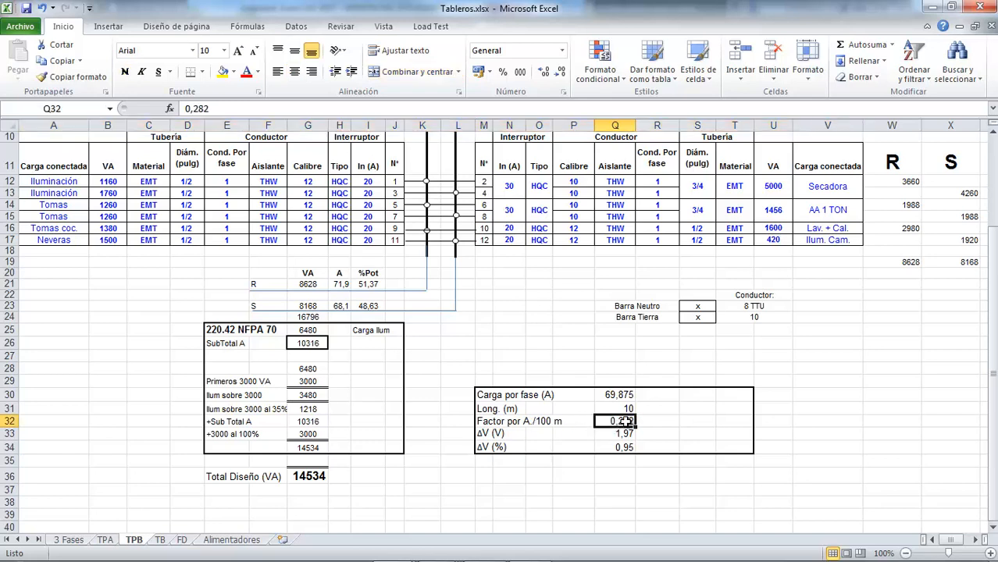
key("alt+Tab")
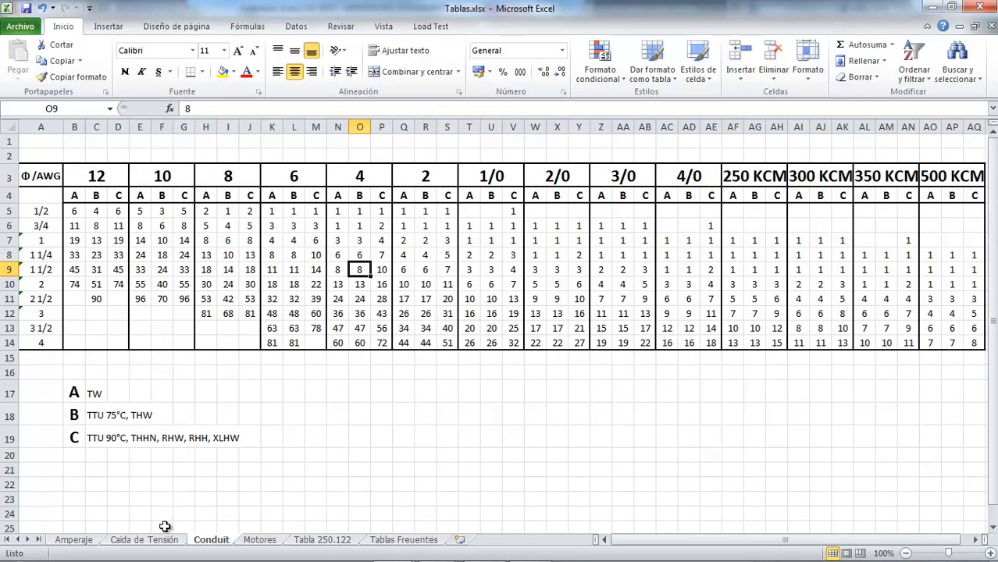
left_click(145, 540)
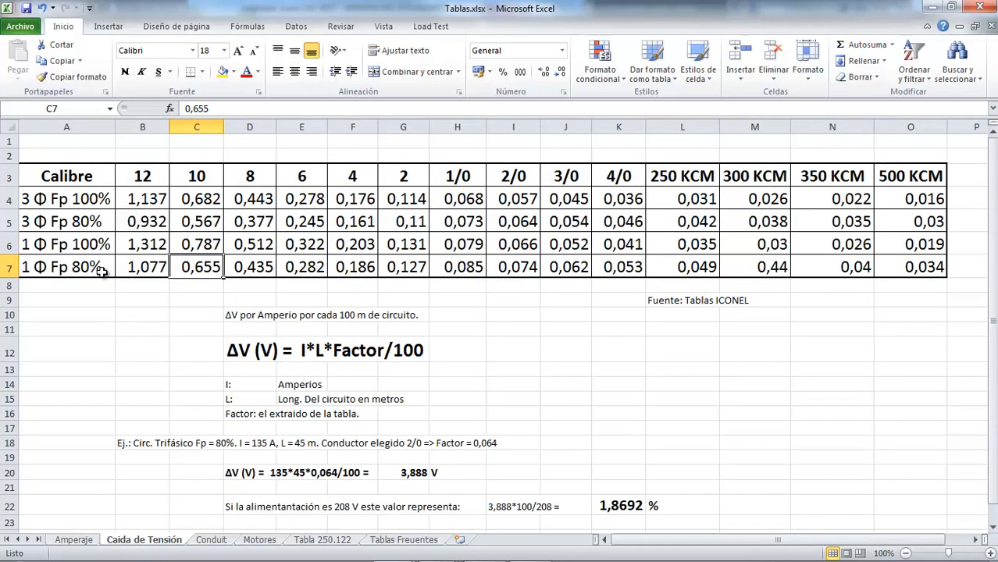
left_click(363, 268)
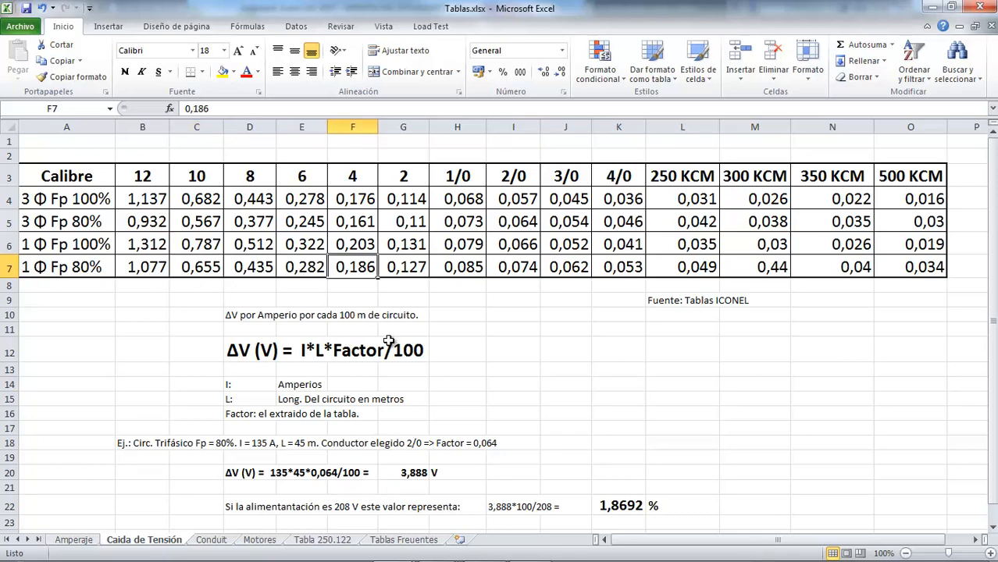
Step: Return to Tableros.xlsx and set TPB's Factor por A./100 m in Q32 to 0,186
key("alt+Tab")
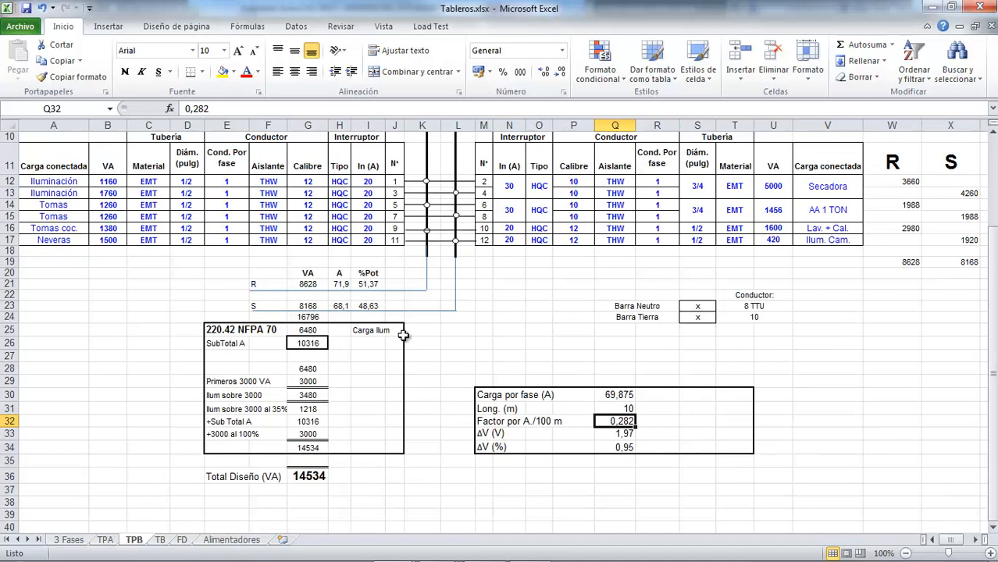
type("0")
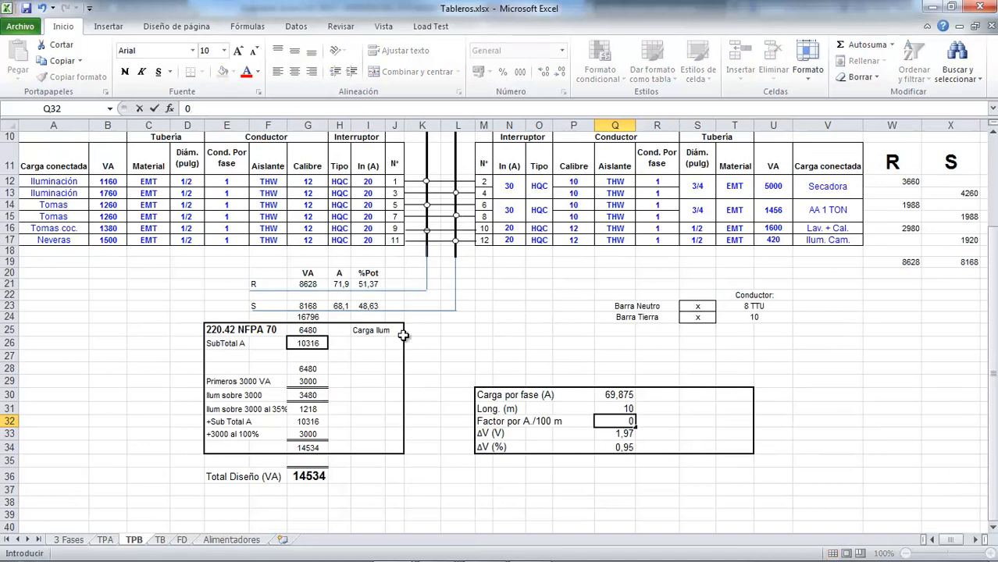
type(",186")
key("Return")
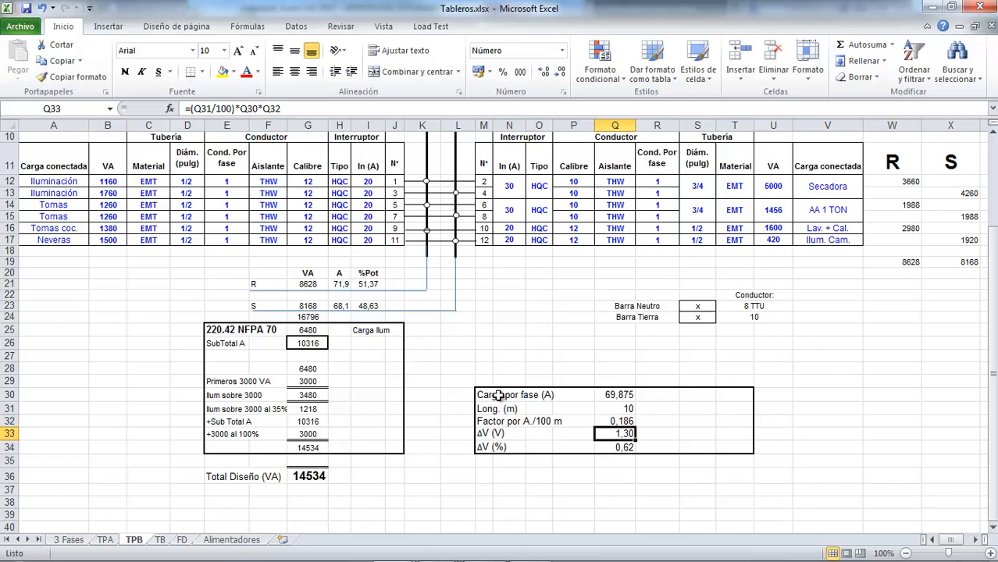
Step: Check TPB's feeder length entry in Q31, then switch to Plano1 Tomas.dwg in AutoCAD and locate the panels on the Planta Baja plan
left_click(615, 408)
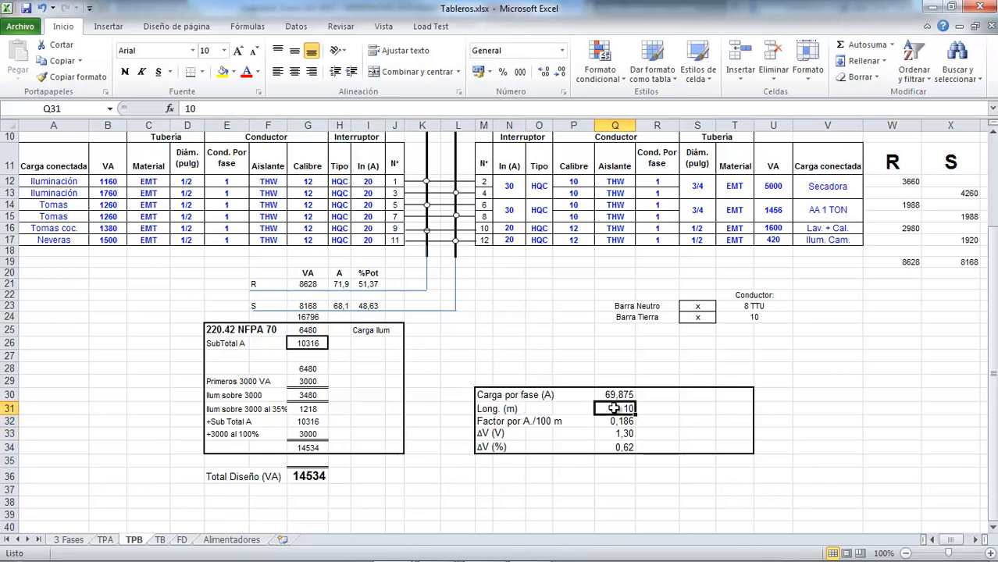
mouse_move(312, 533)
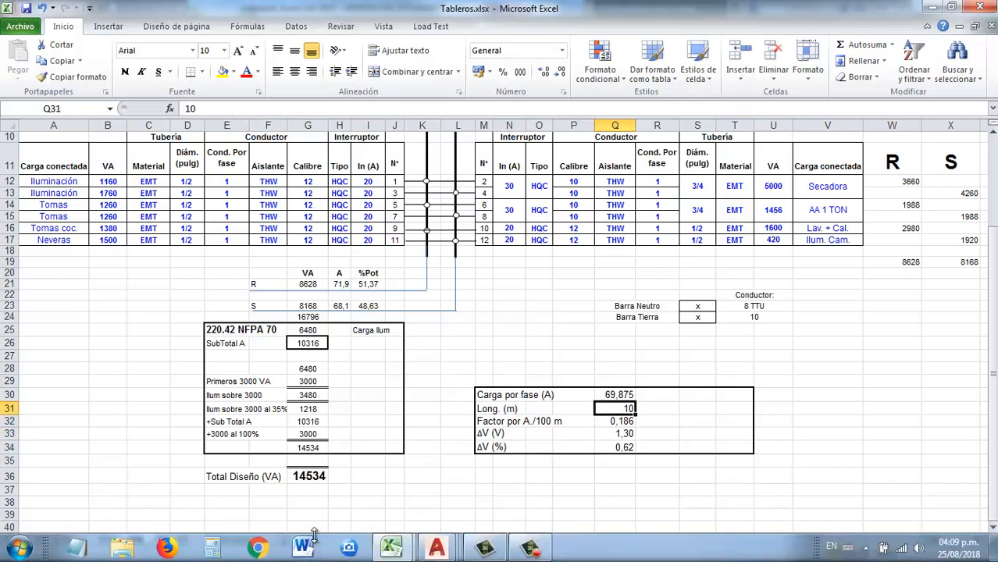
left_click(436, 547)
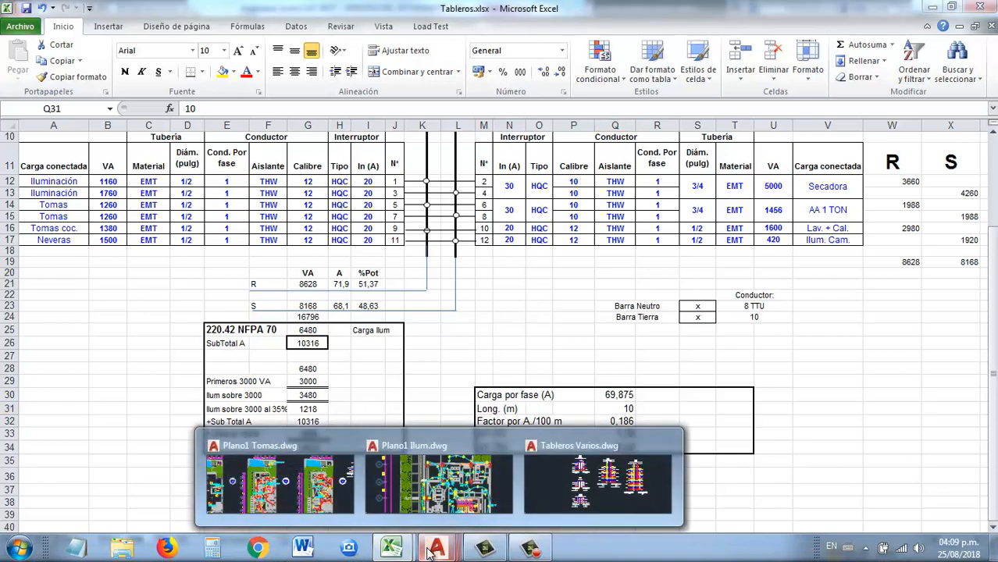
left_click(310, 462)
scroll(353, 377, "up", 3)
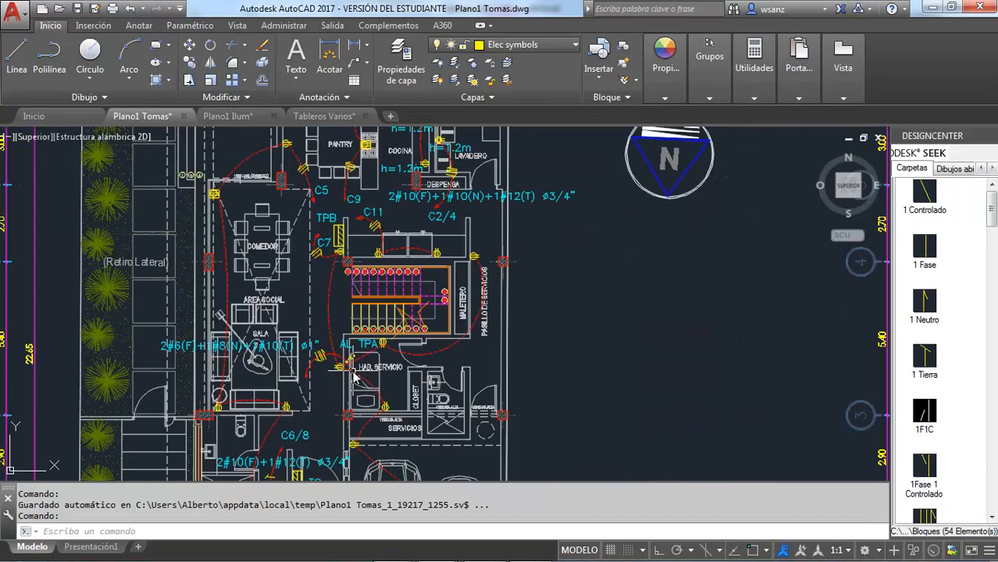
scroll(354, 377, "down", 5)
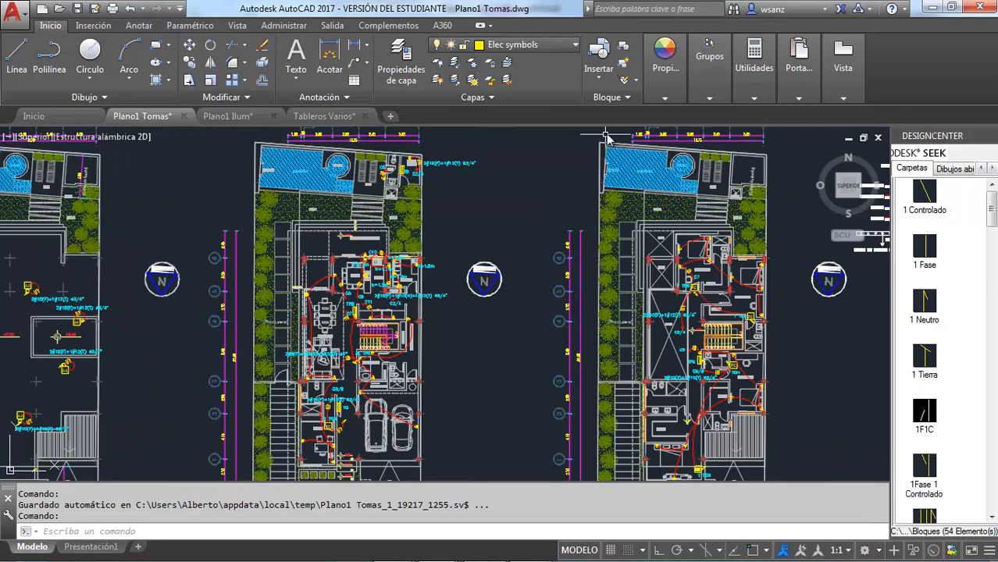
Step: Measure the distance from panel TG to panel TPB on the Planta Baja plan
left_click(755, 99)
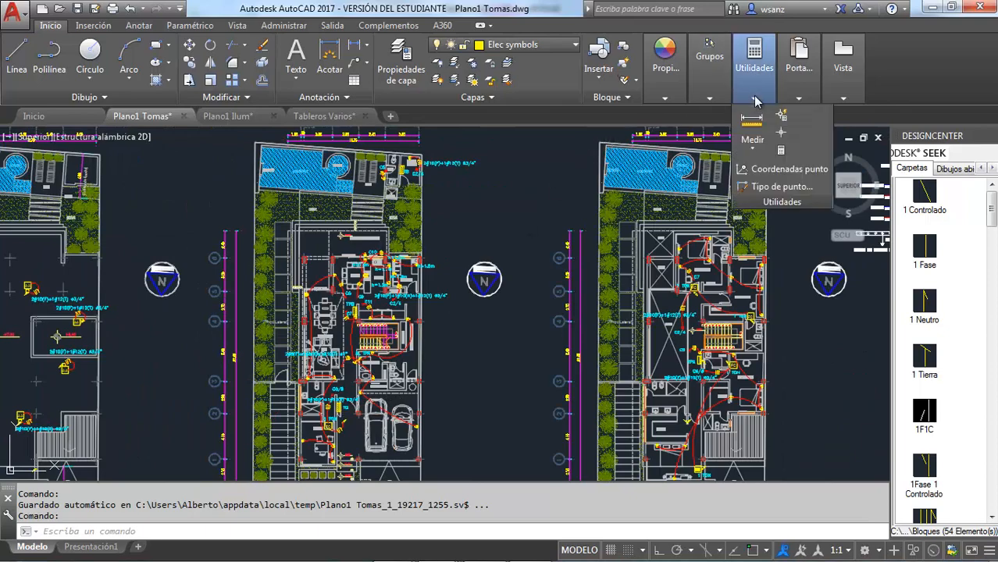
left_click(754, 148)
left_click(754, 174)
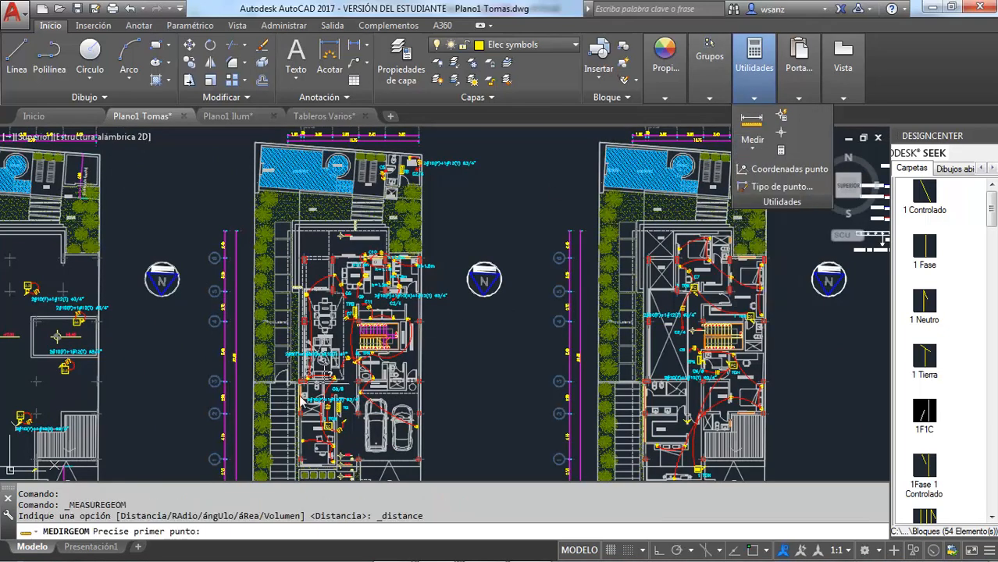
scroll(352, 453, "up", 5)
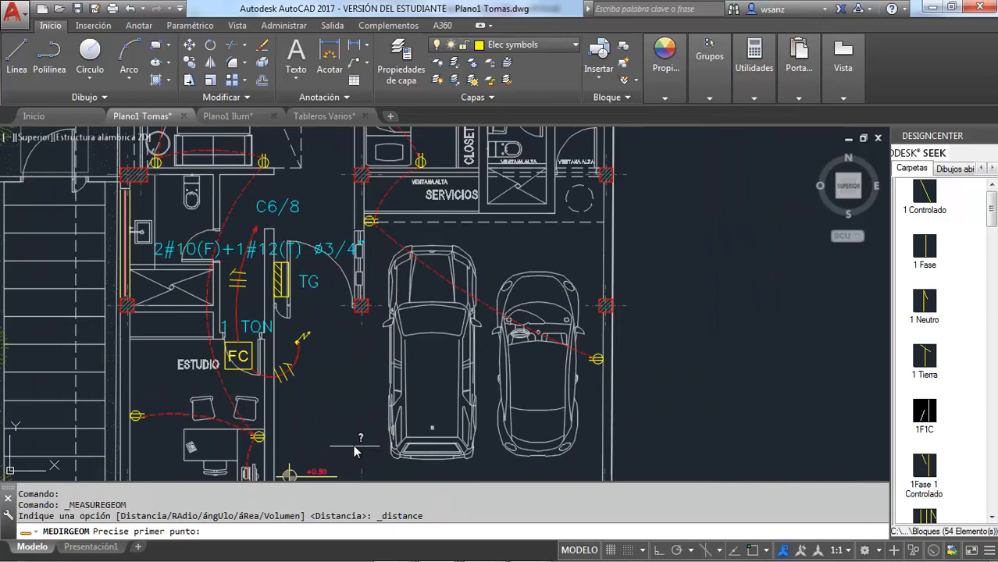
left_click(277, 282)
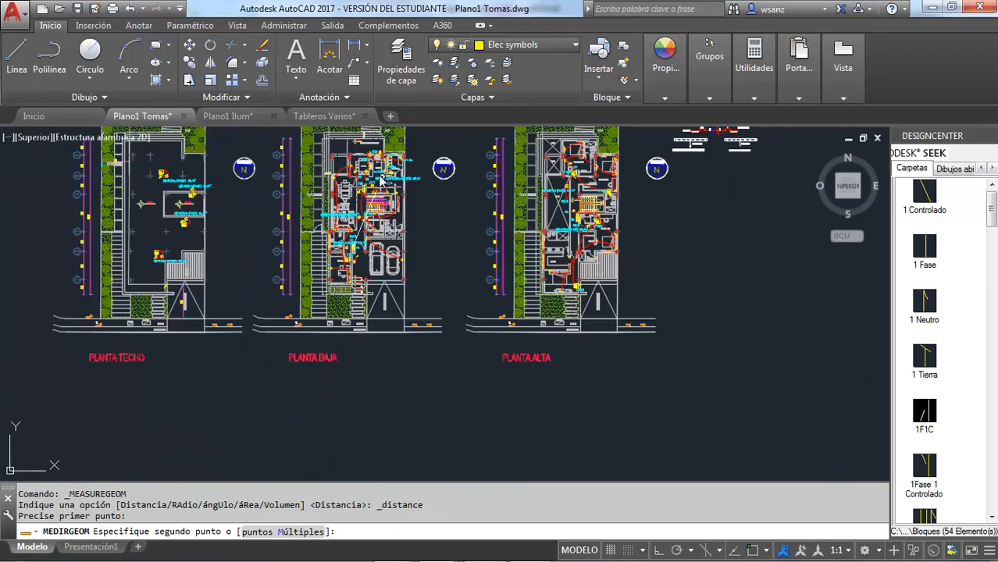
scroll(365, 243, "up", 5)
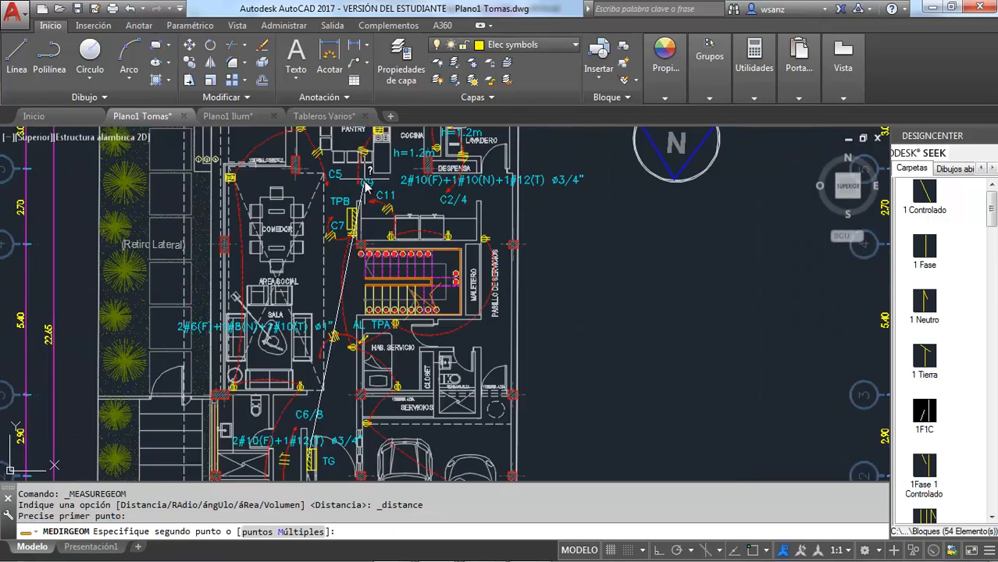
left_click(353, 224)
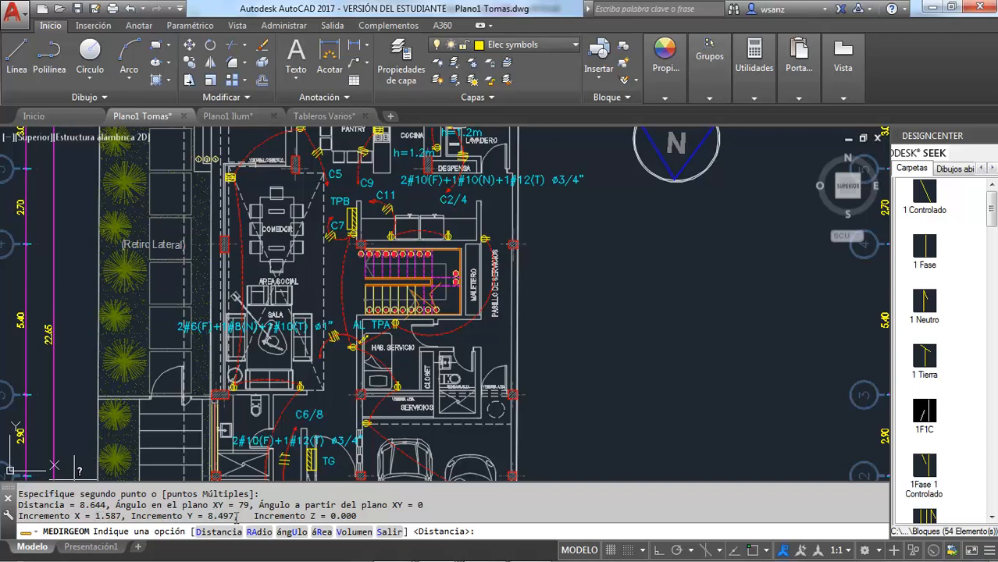
Step: Return to Tableros.xlsx and set TPB's feeder length, Long. (m), in Q31 to the formula =1,6+8,5
key("alt+Tab")
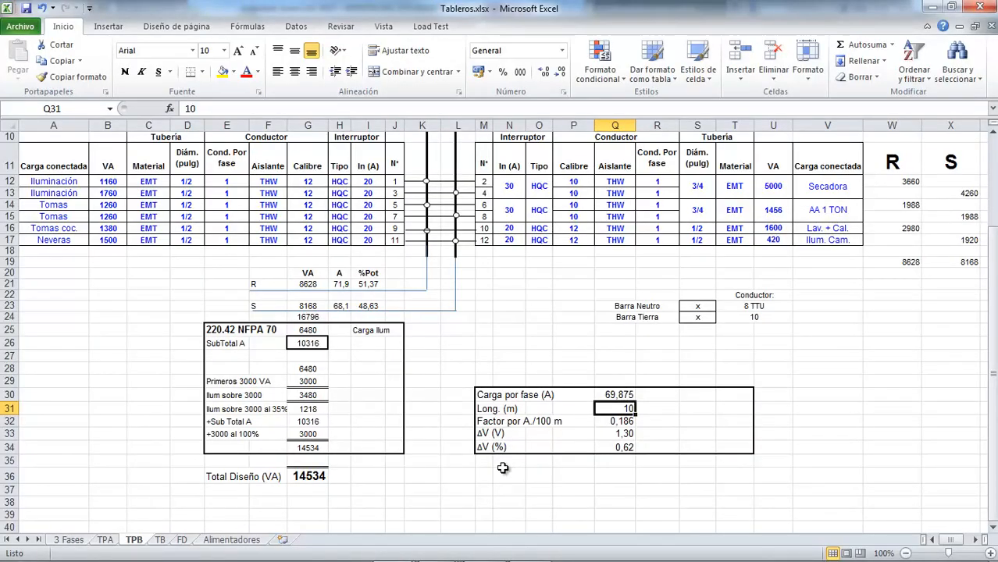
type("=1")
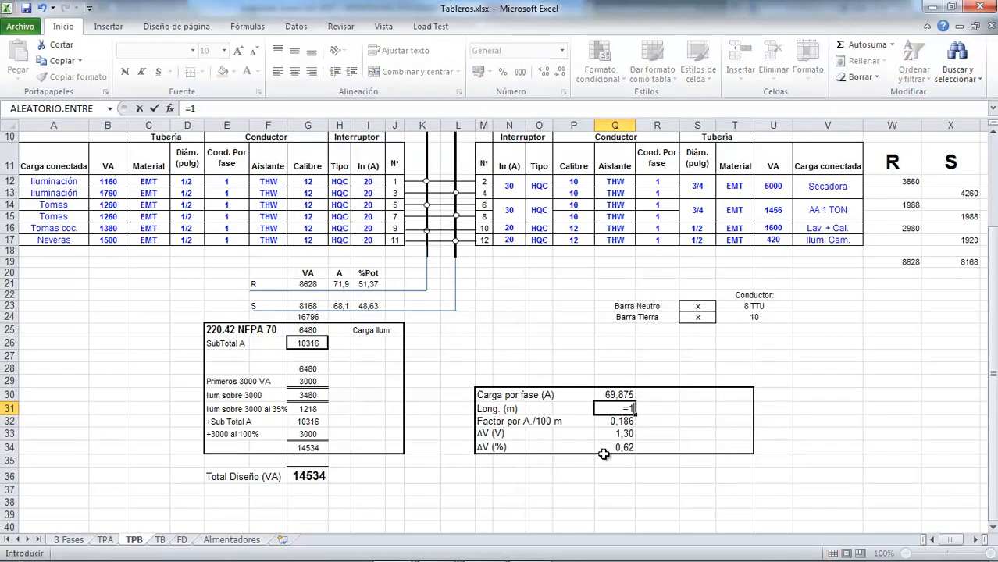
type(",6+8,5")
key("Return")
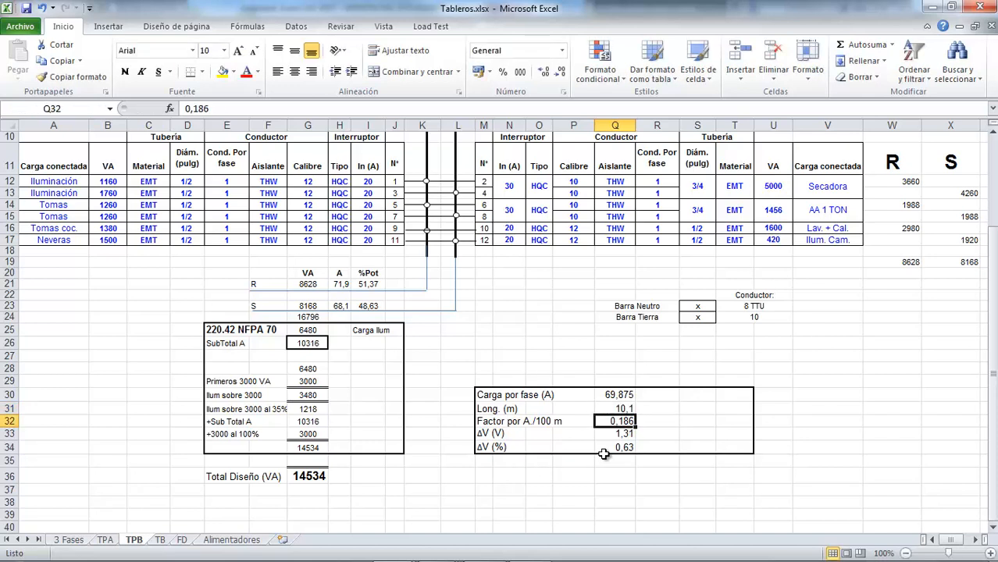
left_click(625, 407)
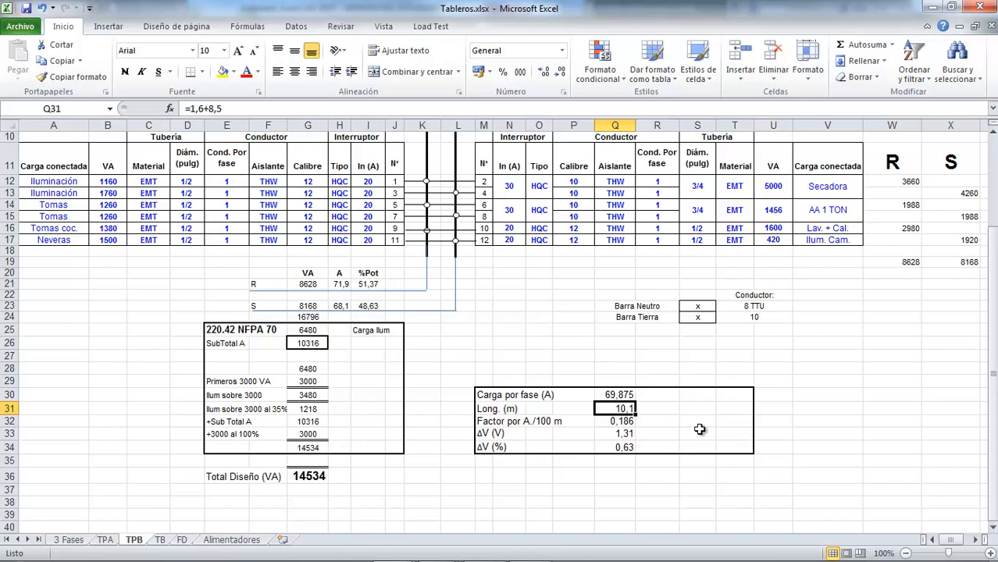
Step: Set TPB's feeder length, Long. (m), in Q31 to 15
type("1")
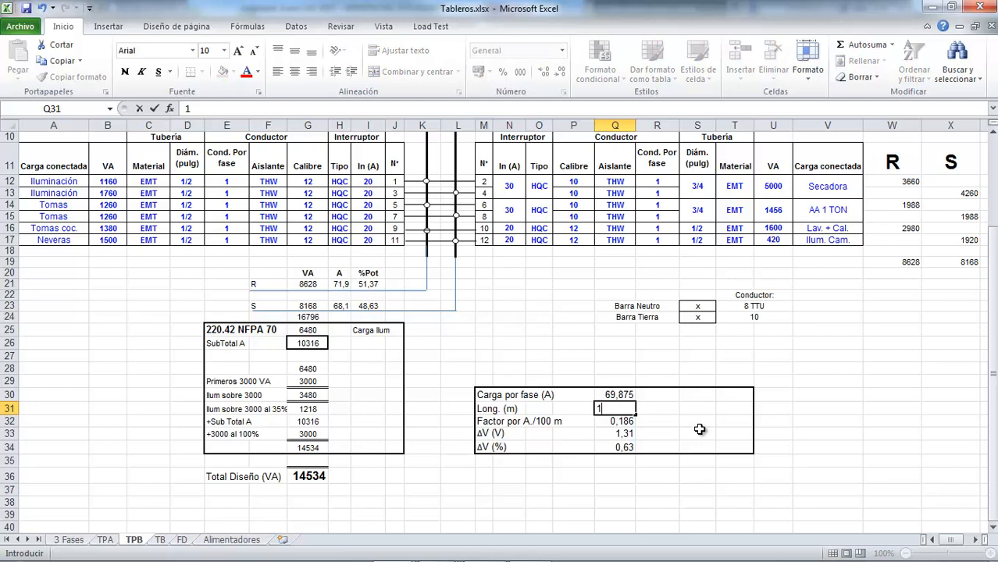
type("5")
key("Return")
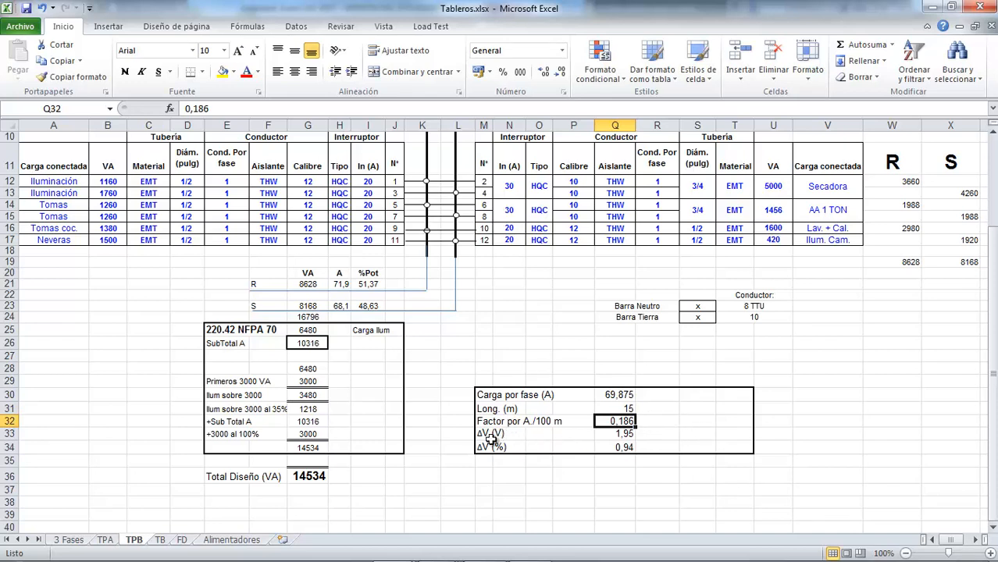
Step: Check the formulas behind TPB's voltage drop in volts and in percent, including the 208 V divisor
left_click(626, 436)
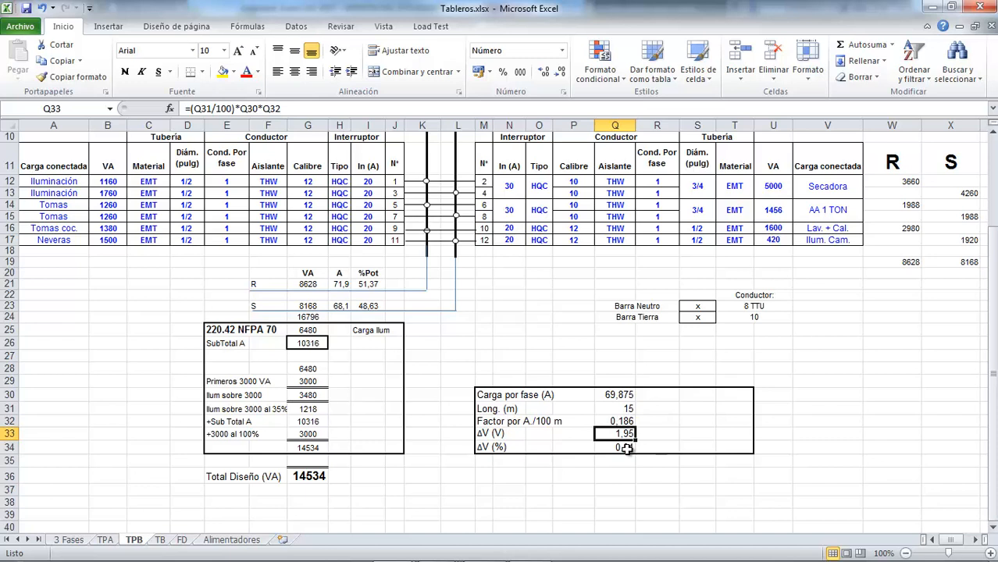
left_click(628, 449)
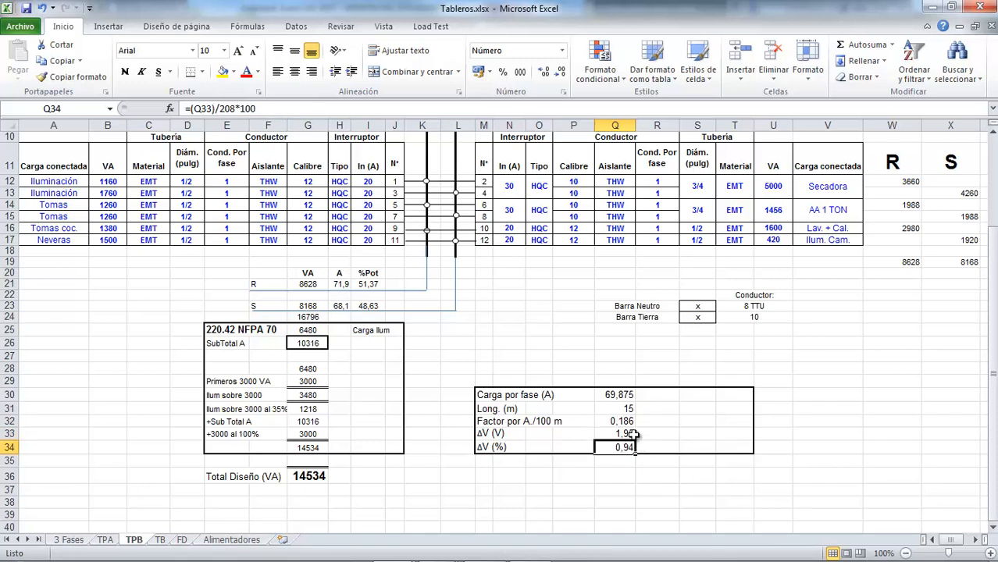
left_click(236, 108)
left_click_drag(236, 108, 220, 108)
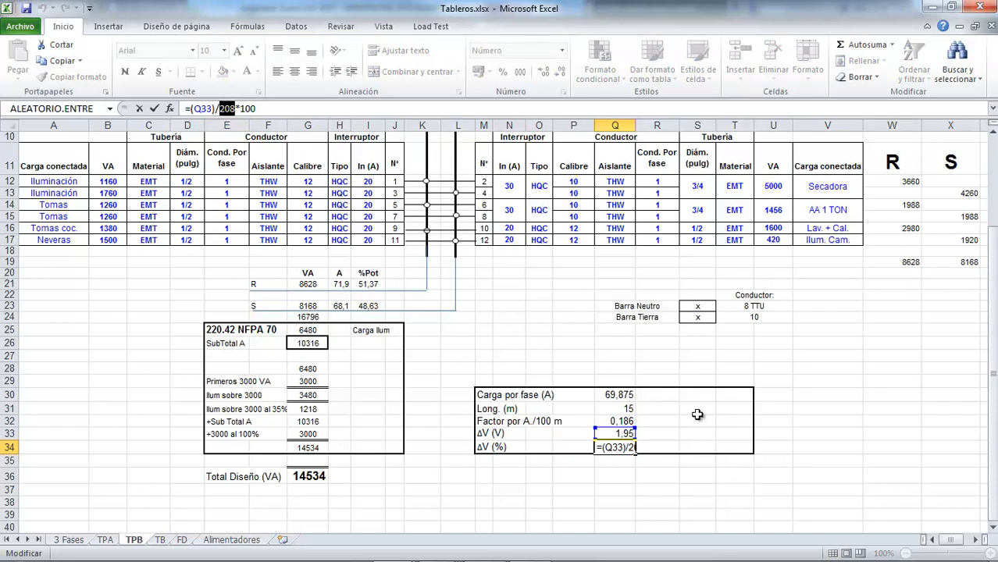
key("Return")
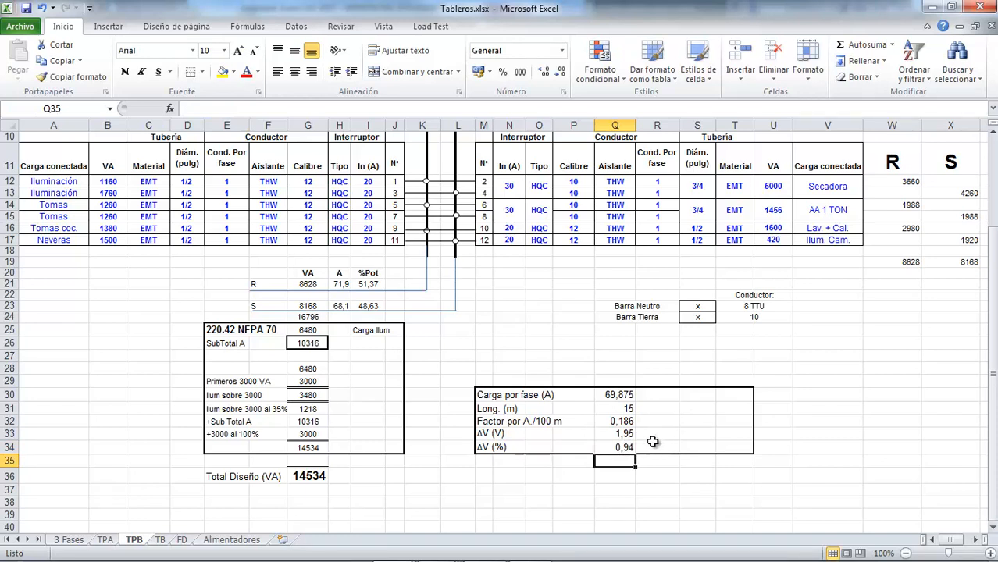
left_click(629, 447)
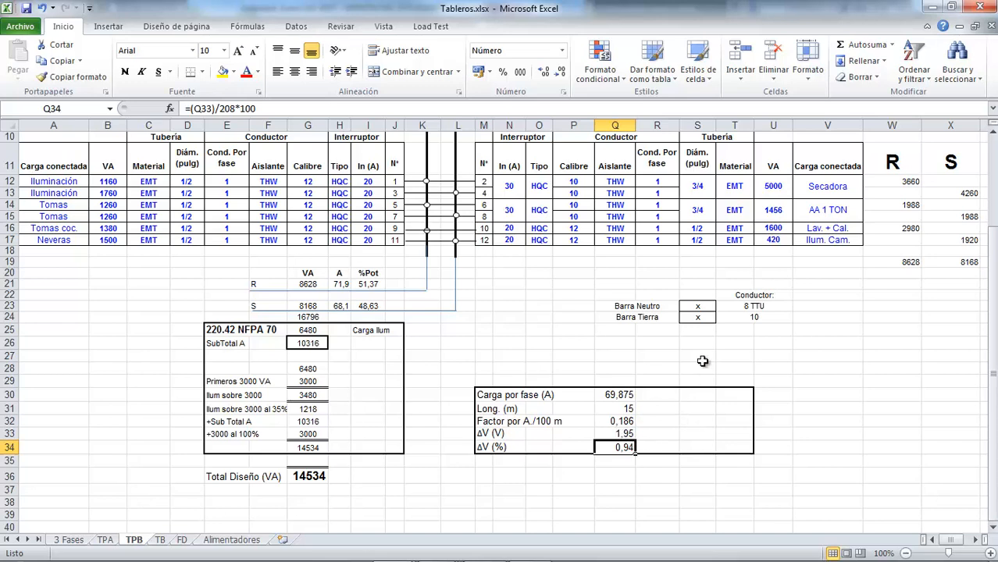
Step: Compare TPB's neutral conductor with the main feeder gauge and set the Barra Neutro conductor in T23 to 6 TTU
left_click(746, 305)
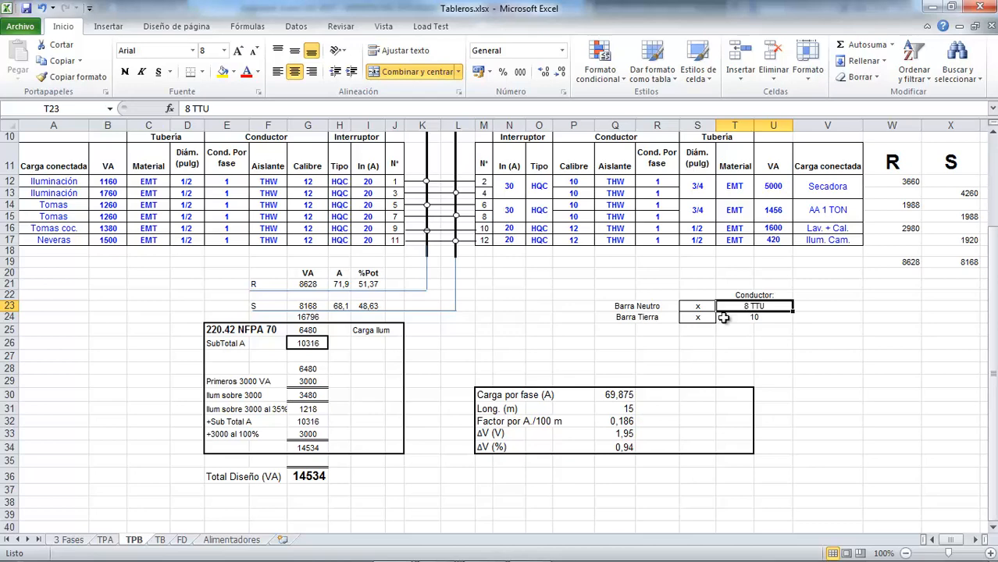
scroll(488, 357, "up", 3)
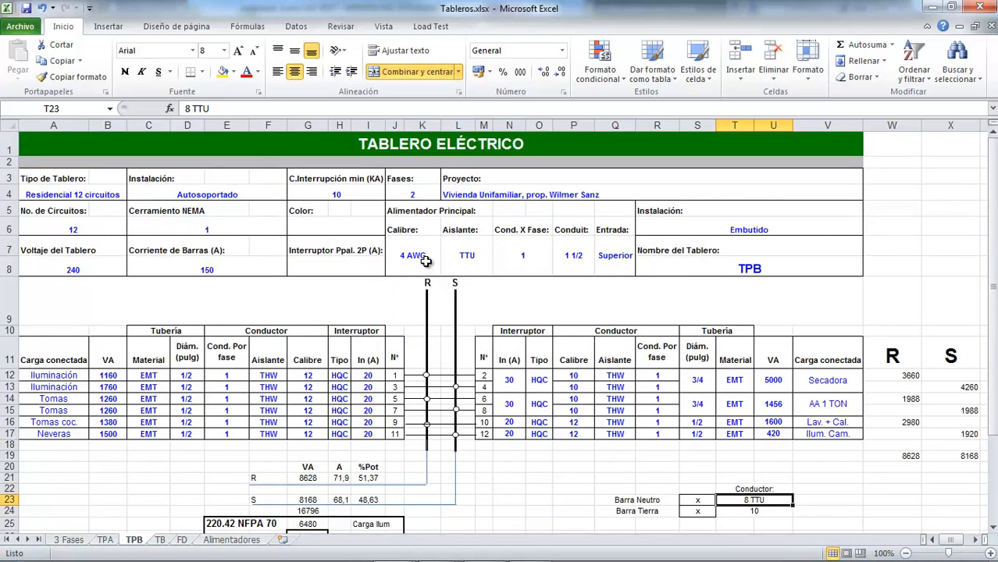
scroll(480, 276, "down", 3)
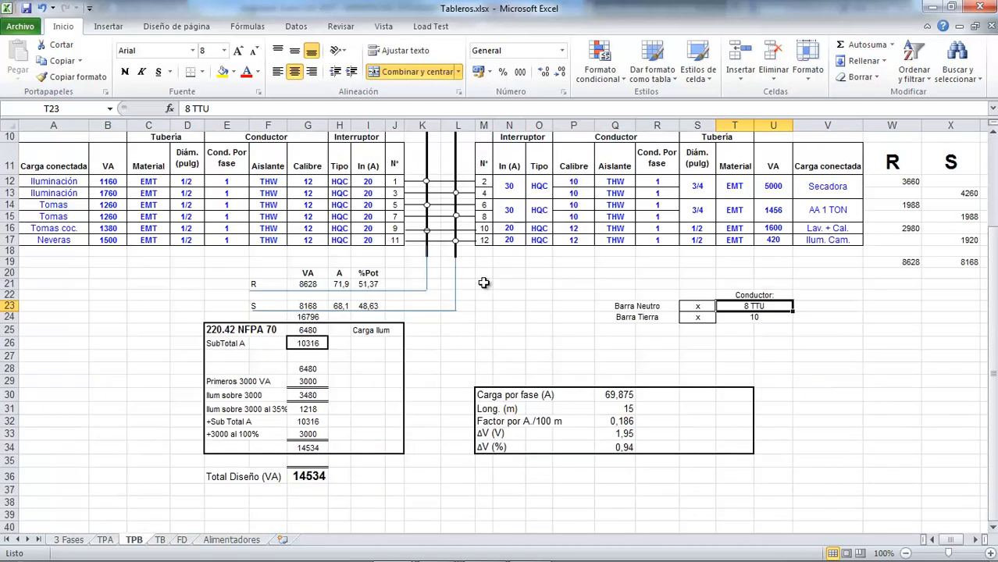
double_click(747, 306)
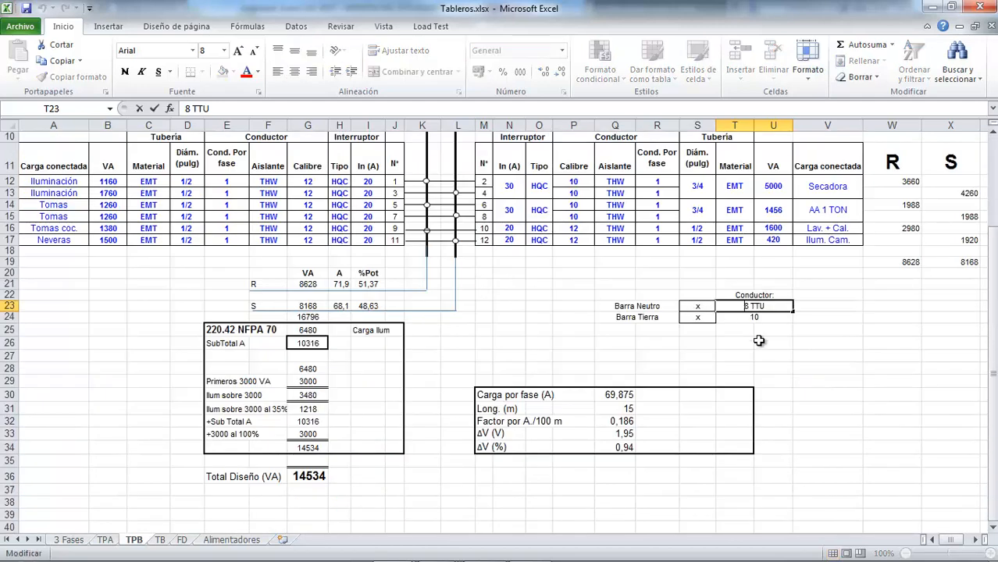
key("BackSpace")
type("6")
key("Return")
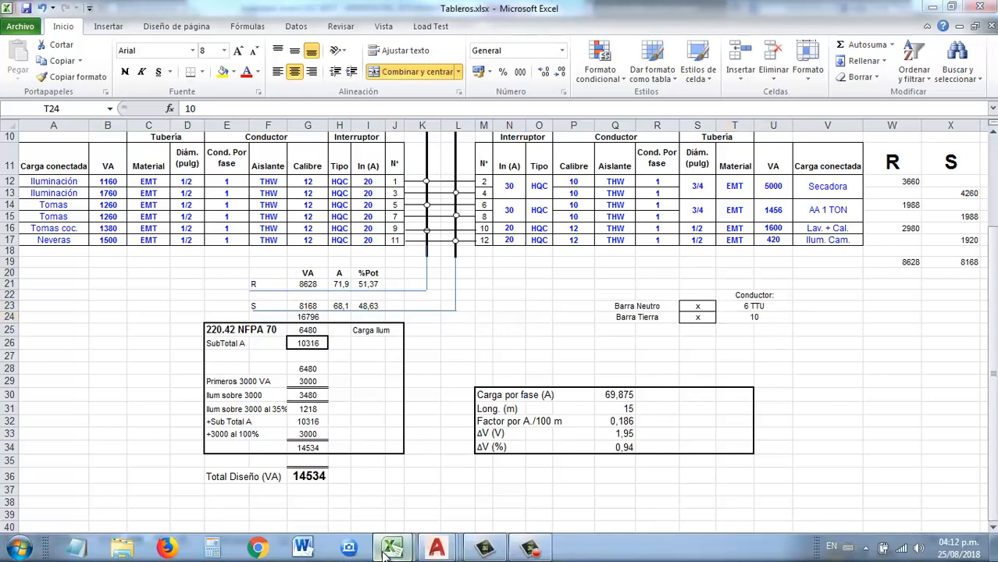
Step: Switch to Tablas.xlsx and look up the ampacity of 6 AWG TTU 75°C cable in the Amperaje sheet
mouse_move(392, 546)
left_click(434, 484)
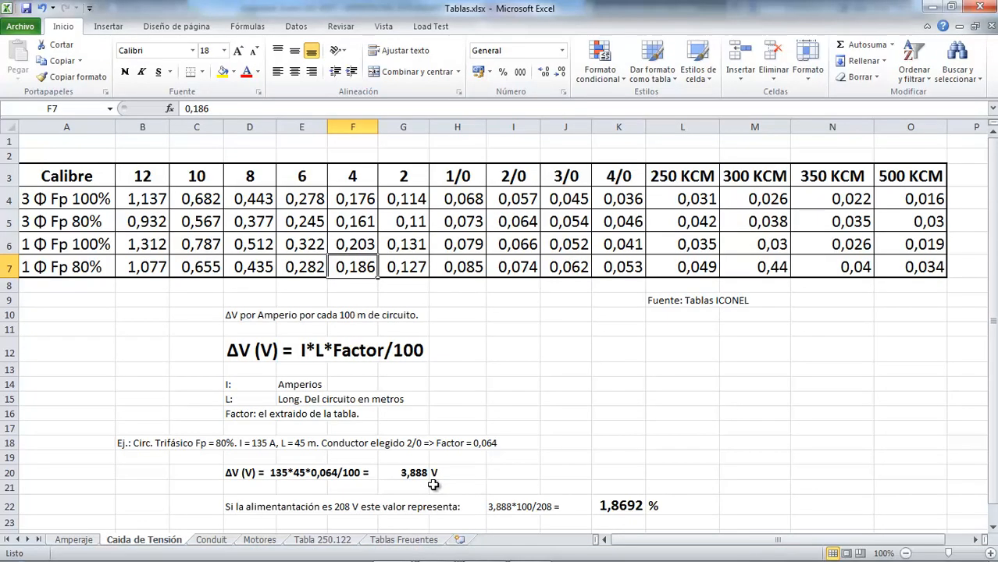
left_click(83, 541)
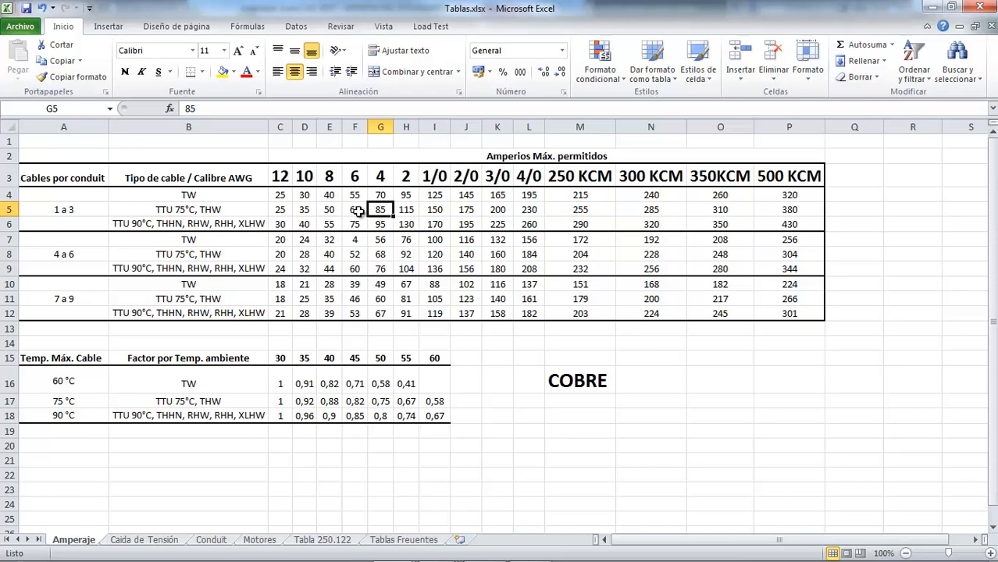
Step: Return to Tableros.xlsx and calculate the neutral conductor's capacity in V26 with the formula =65*208
key("alt+Tab")
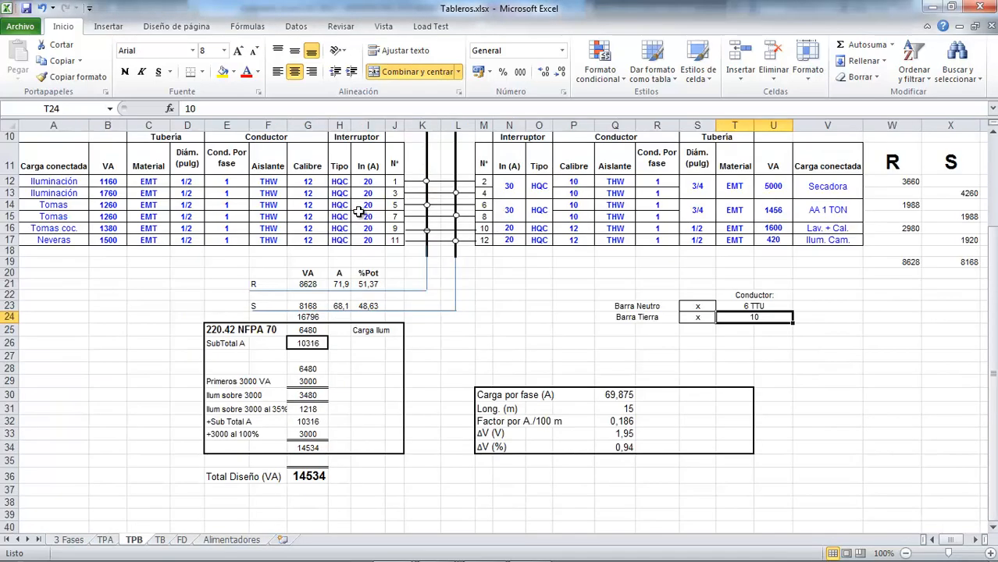
left_click(830, 343)
type("=6")
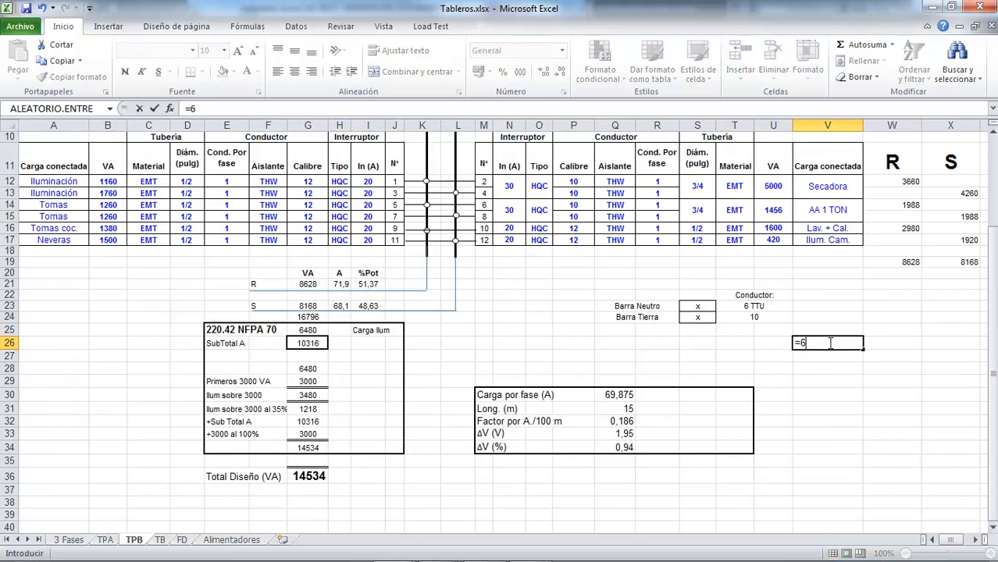
type("5*208")
key("Return")
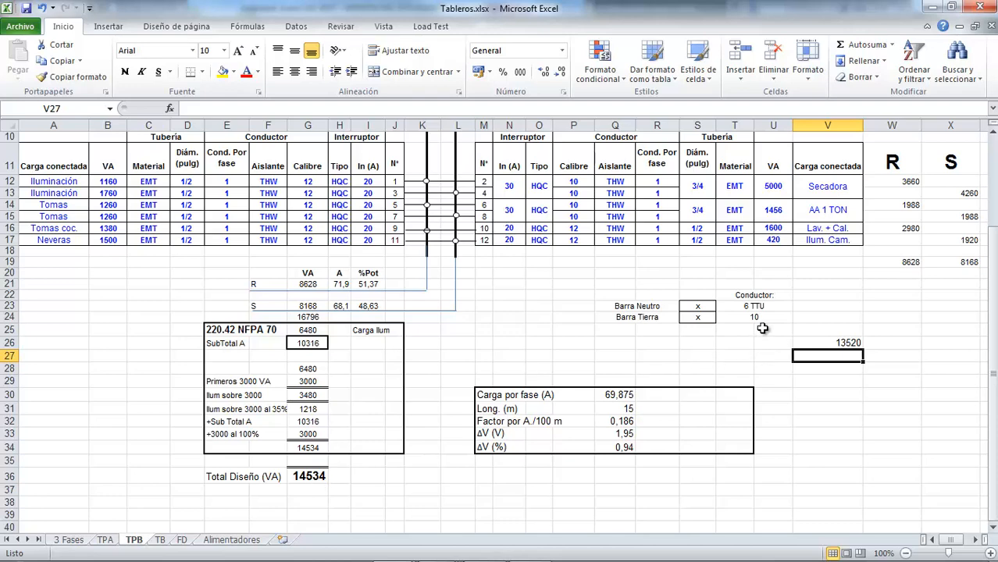
Step: Calculate 70% of TPB's total design load in V27 with the formula =G36*0,7
type("=")
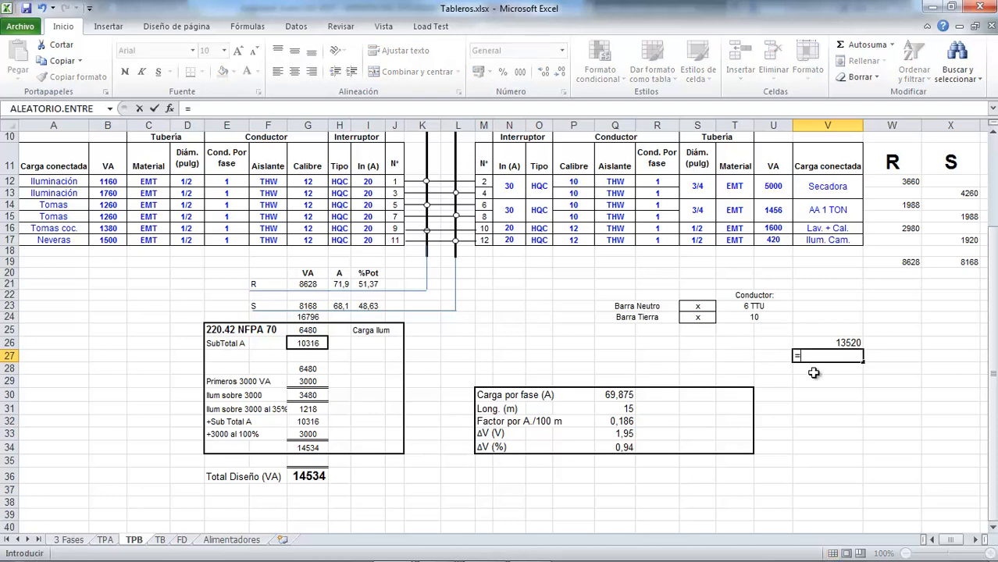
left_click(310, 477)
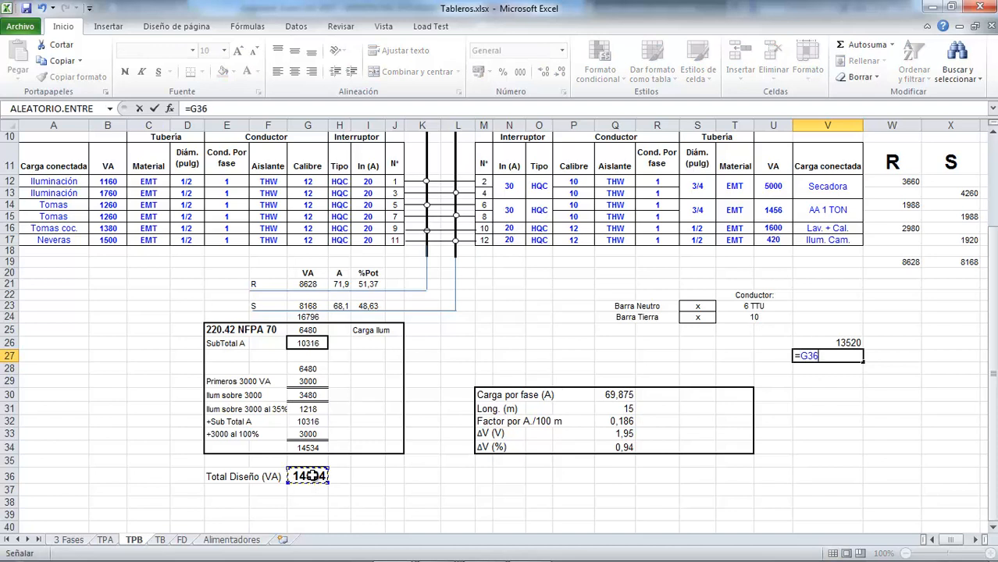
type("*0,7")
key("Return")
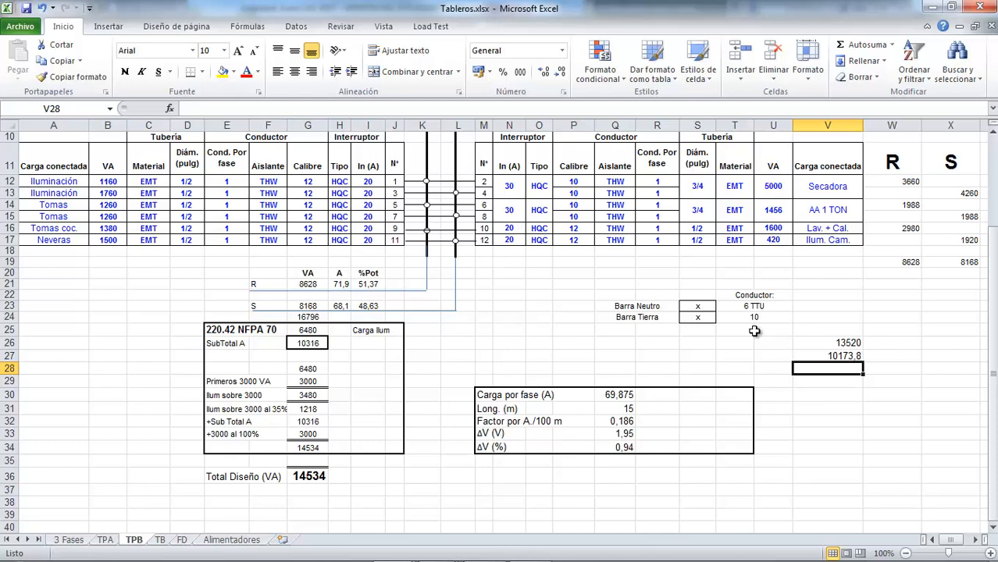
Step: Calculate TPB's neutral load in V24 with the formula =SUMA(B12:B17)+U16+U12*0,7
left_click(820, 320)
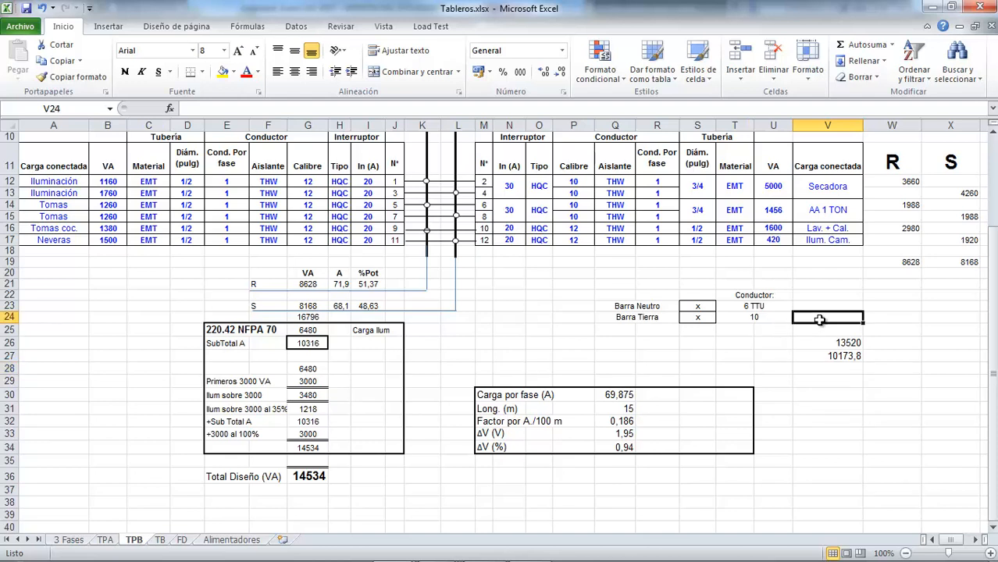
type("=")
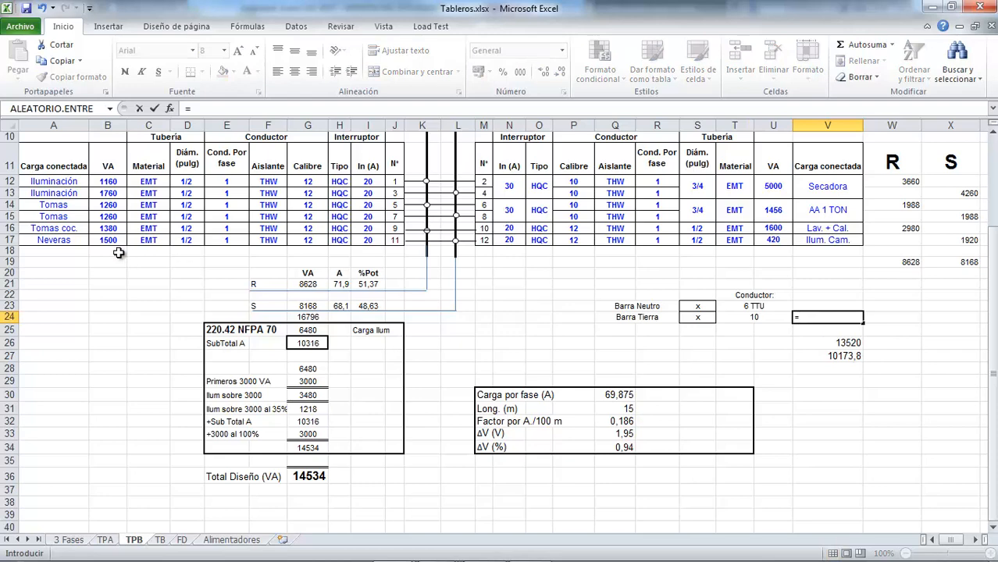
type("S")
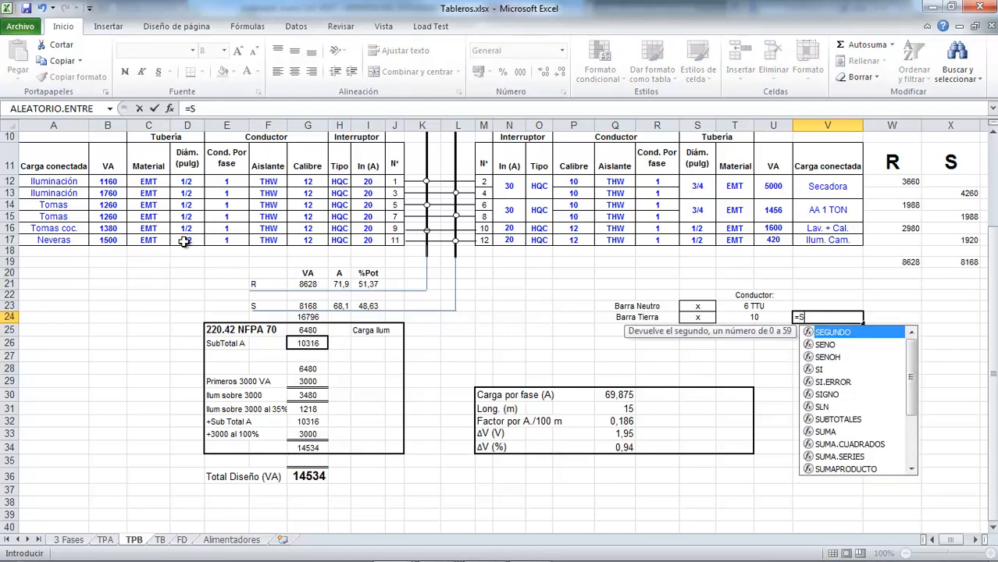
type("UMA(")
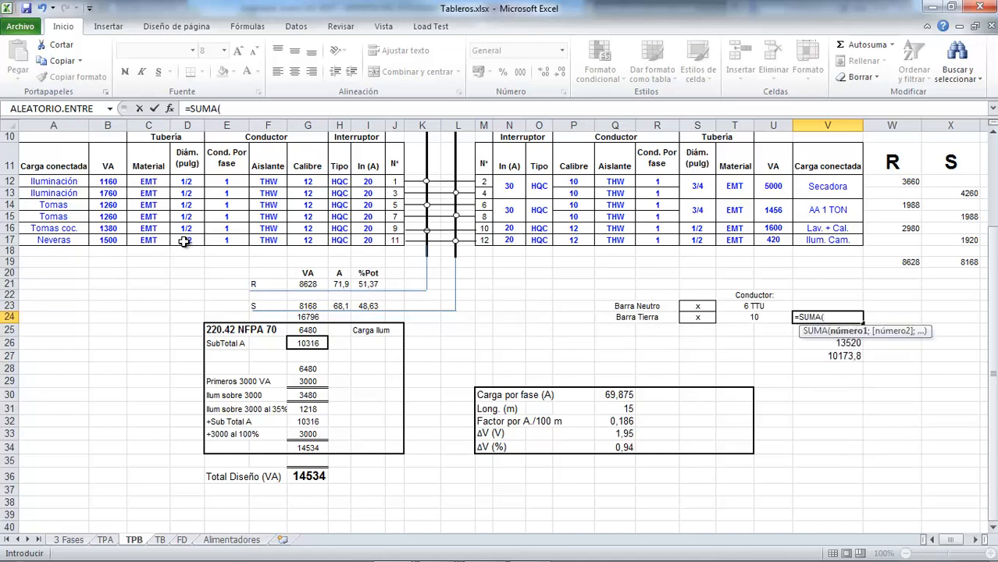
left_click_drag(113, 181, 112, 240)
type(")")
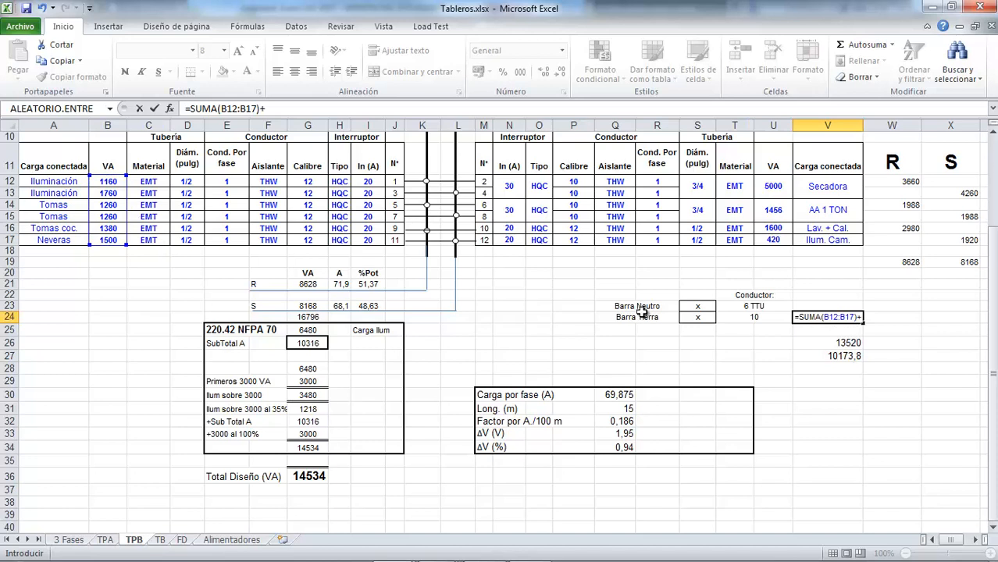
type("+")
left_click(782, 227)
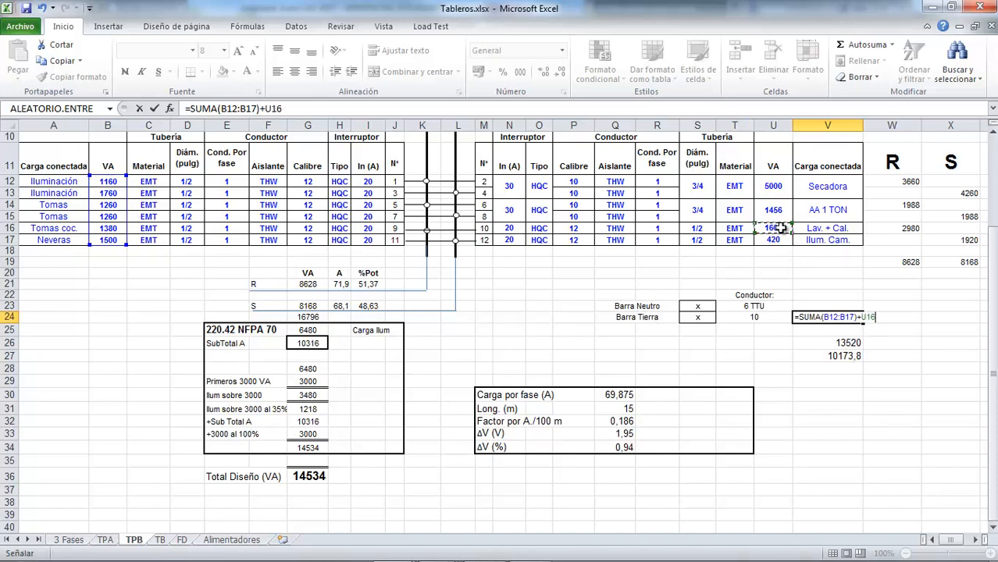
type("+")
left_click(775, 239)
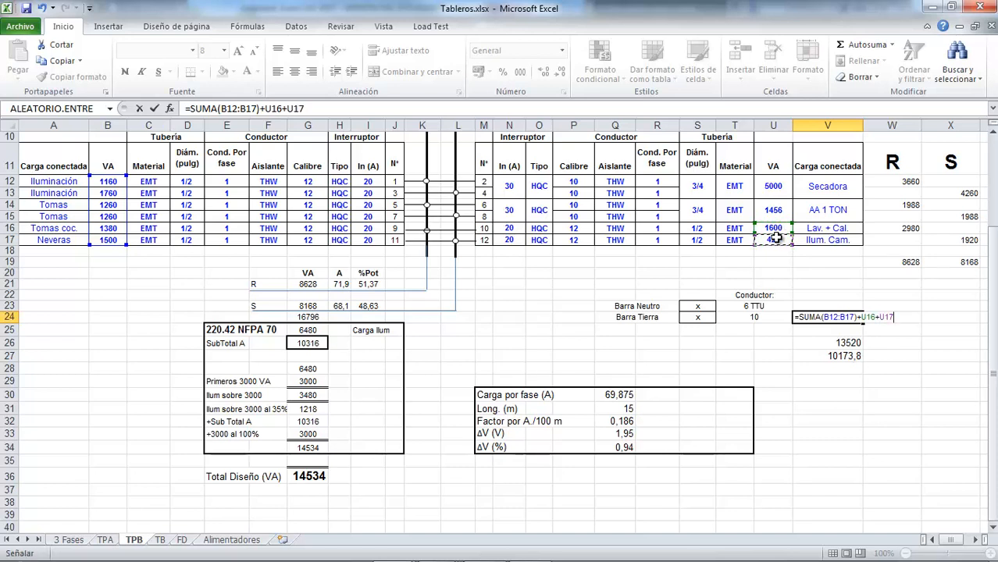
left_click(776, 186)
type("*")
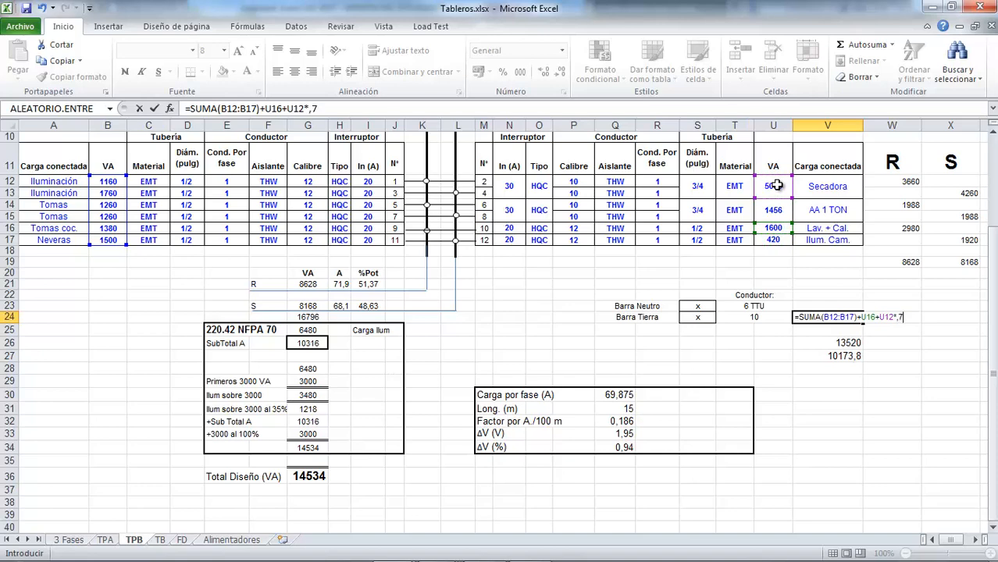
key("Return")
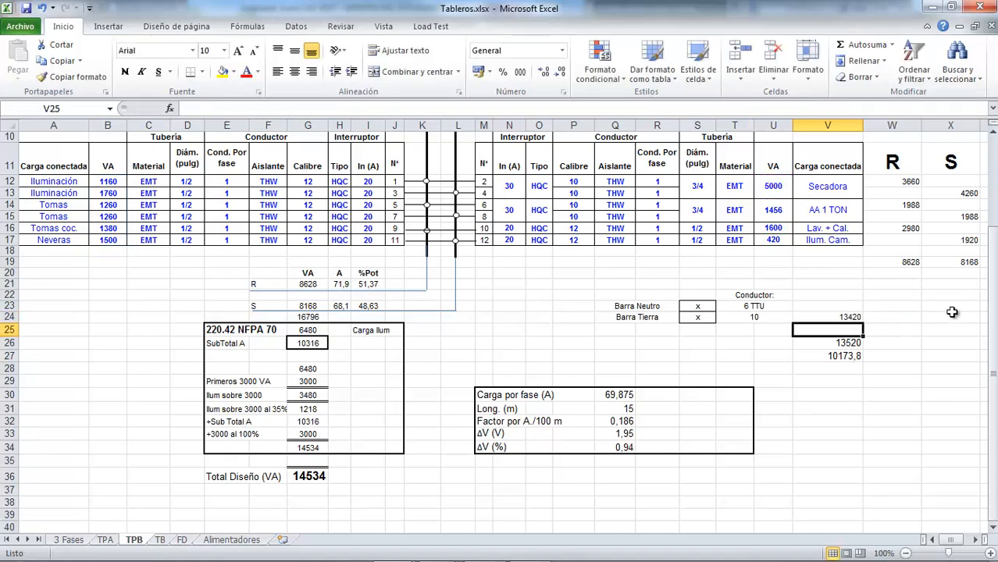
Step: Compare the neutral load with the cable capacity in V26, and convert the load to amperes in W24 with =V24/208
left_click(855, 317)
left_click(860, 344)
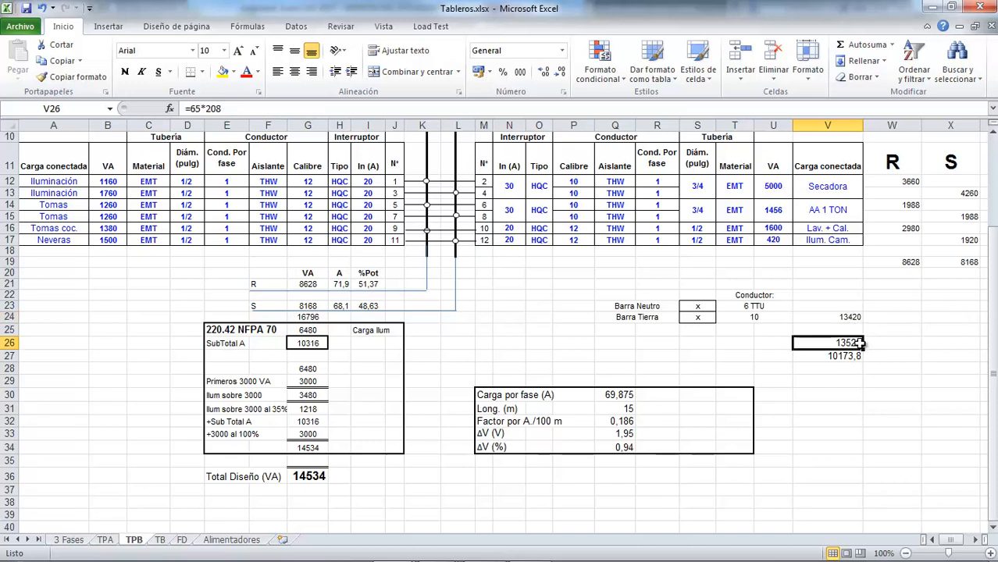
left_click(853, 319)
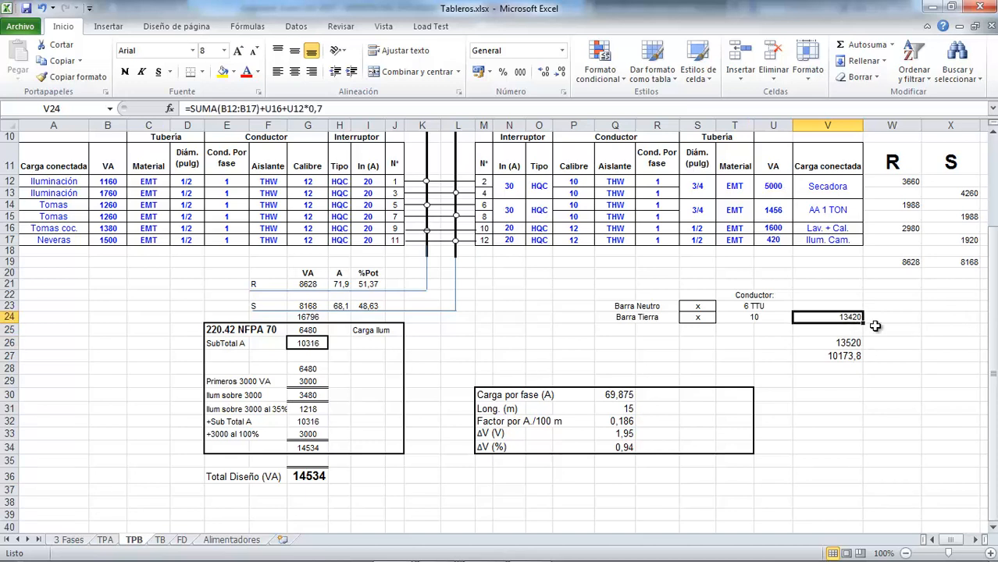
left_click(876, 326)
type("=")
key("Left")
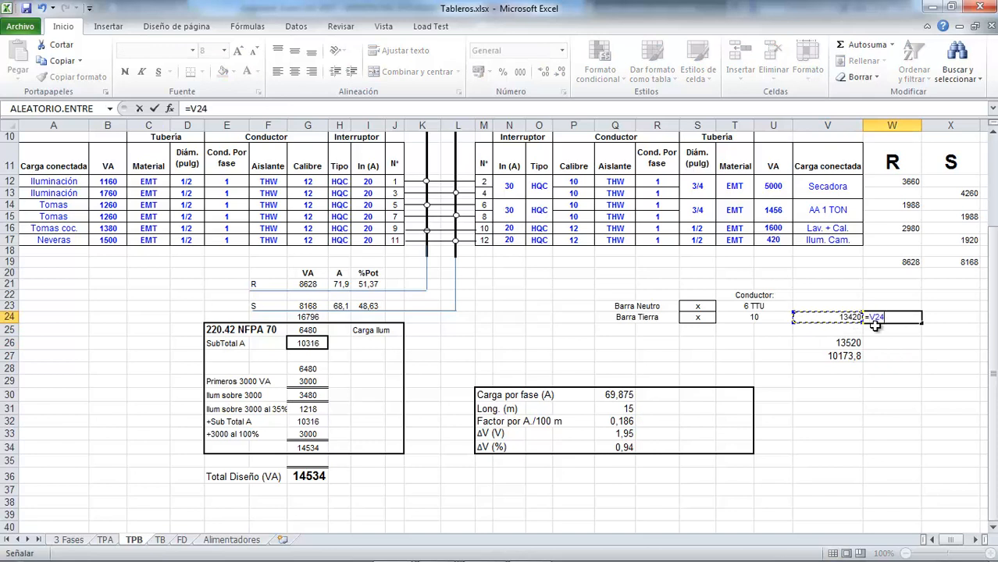
type("2")
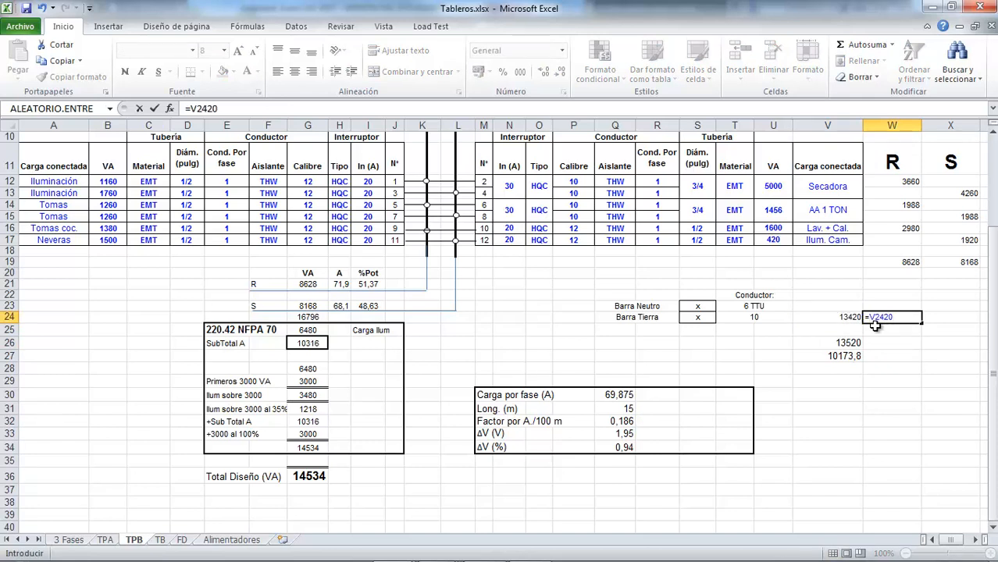
key("BackSpace")
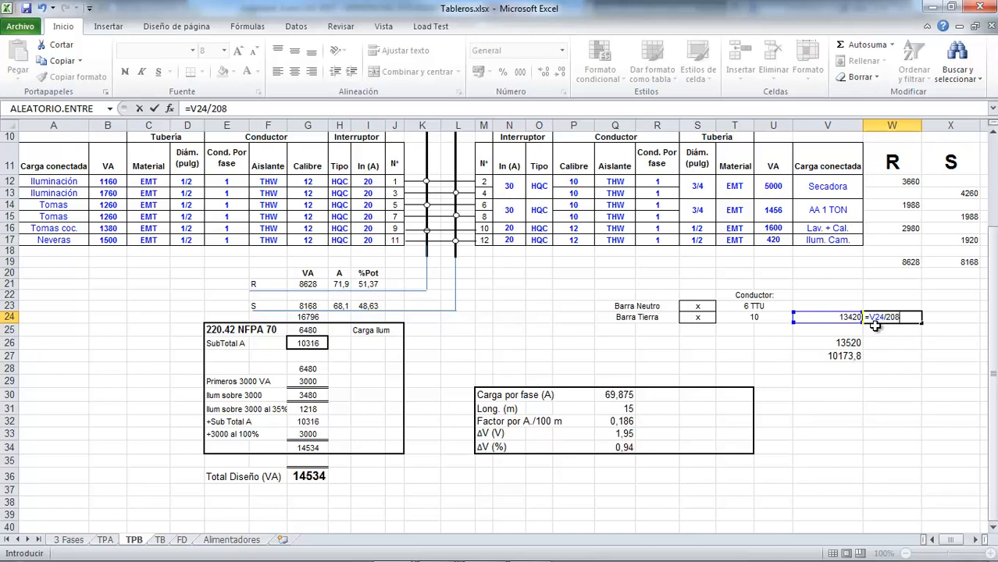
key("Return")
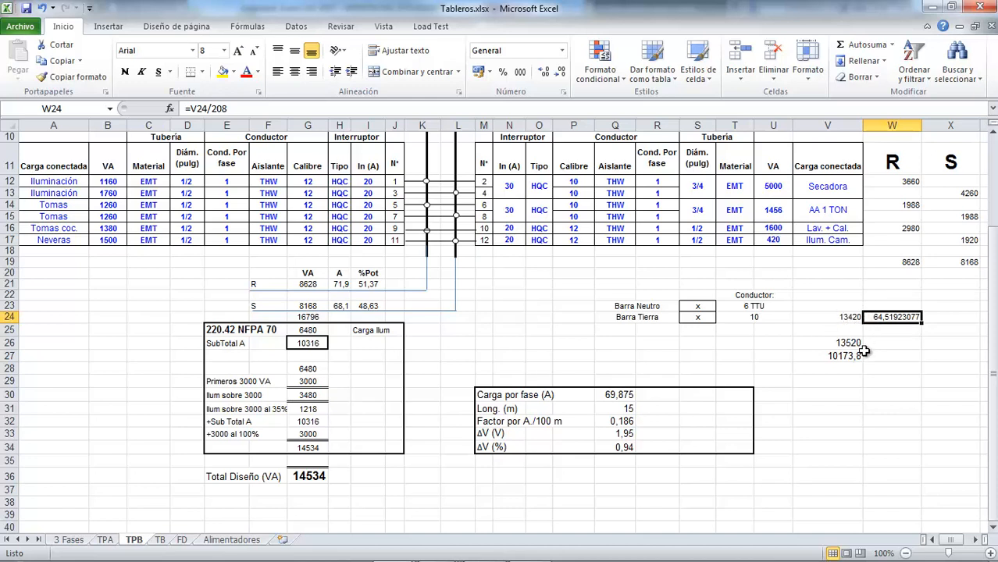
Step: Set the neutral bar conductor to 4 TTU and clear the auxiliary neutral calculations in V24:W27
double_click(741, 308)
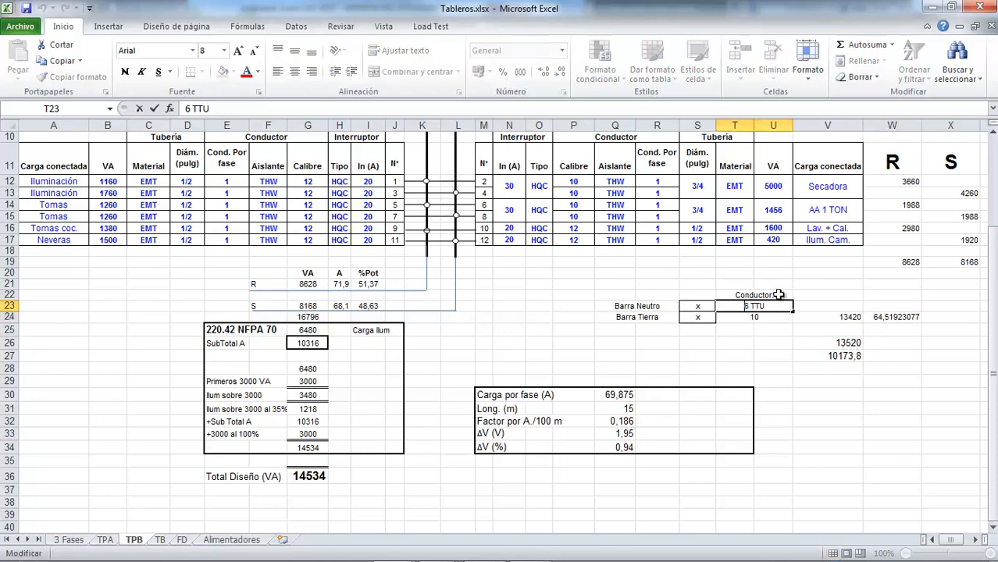
type("4")
key("Delete")
key("Return")
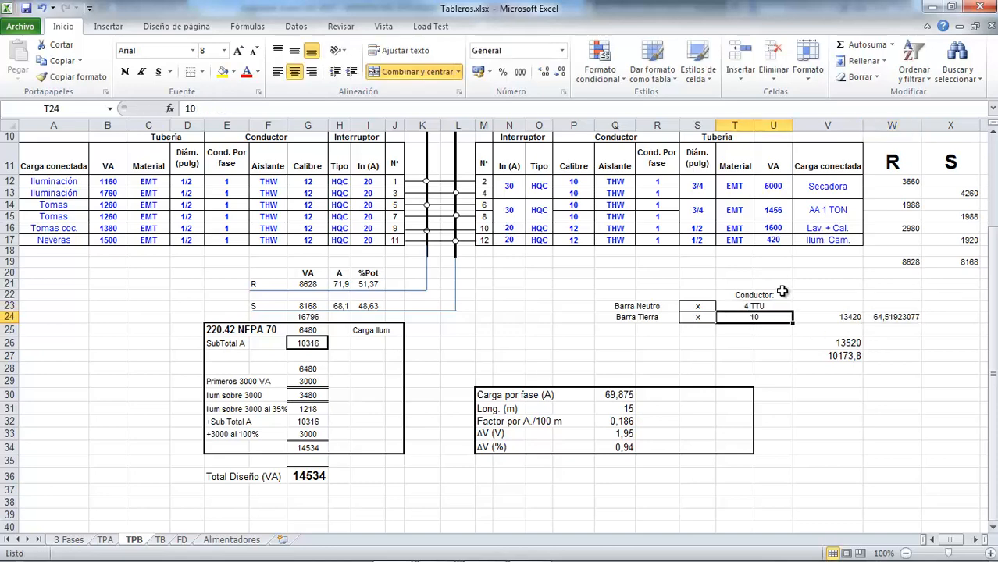
left_click_drag(846, 320, 901, 355)
key("Delete")
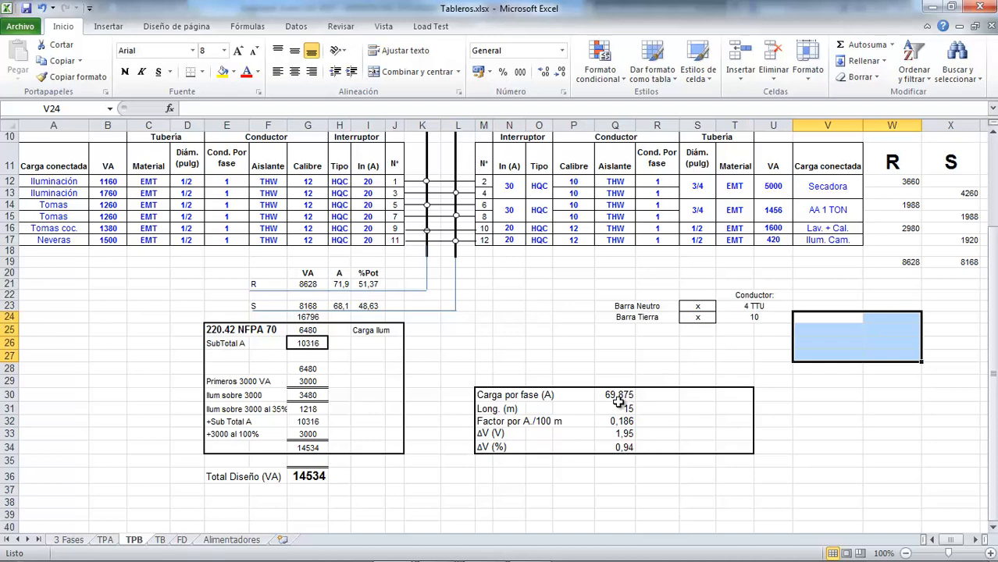
Step: Try 70 A as the rating of TPB's two-pole main breaker in G8
scroll(618, 396, "up", 3)
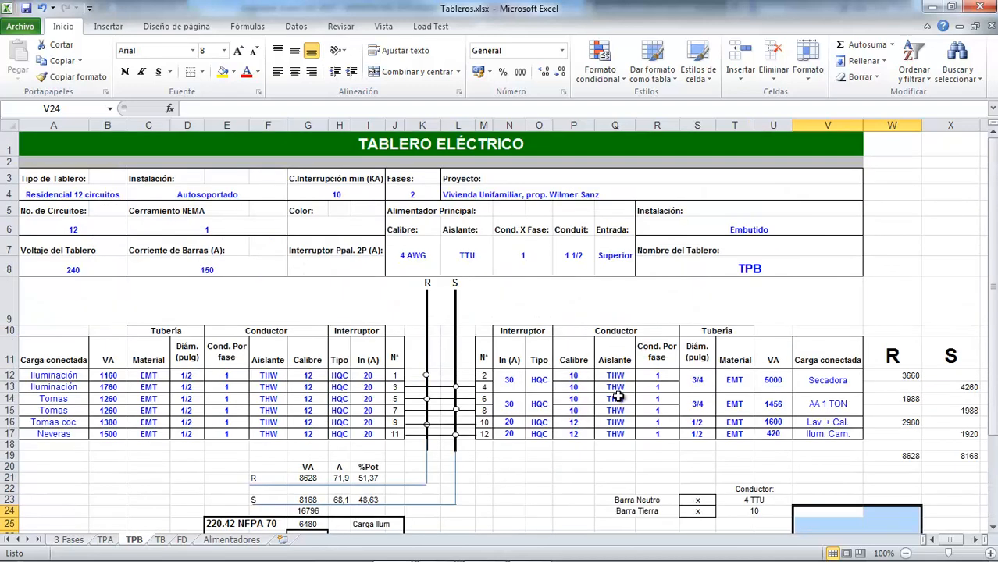
left_click(324, 271)
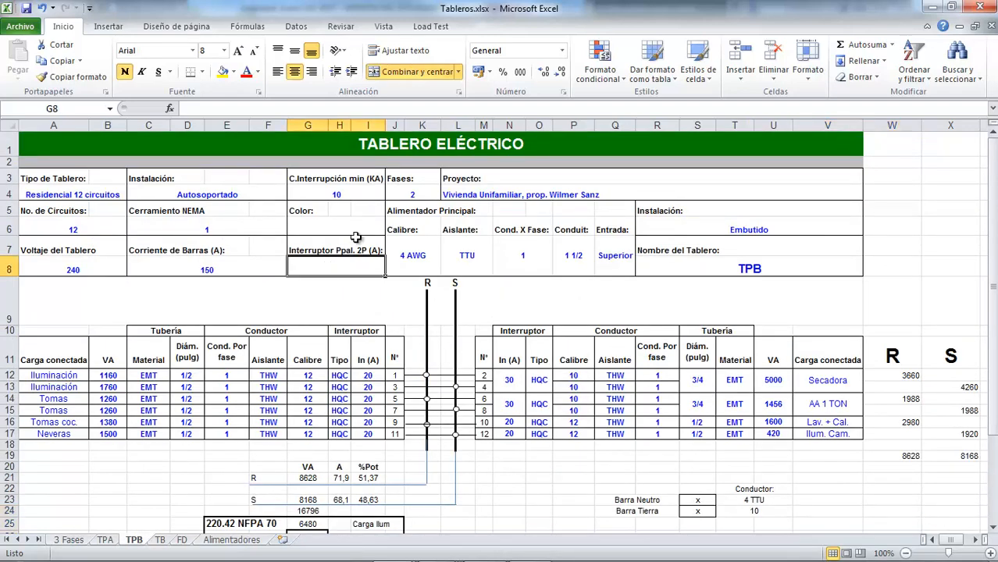
type("70")
key("Return")
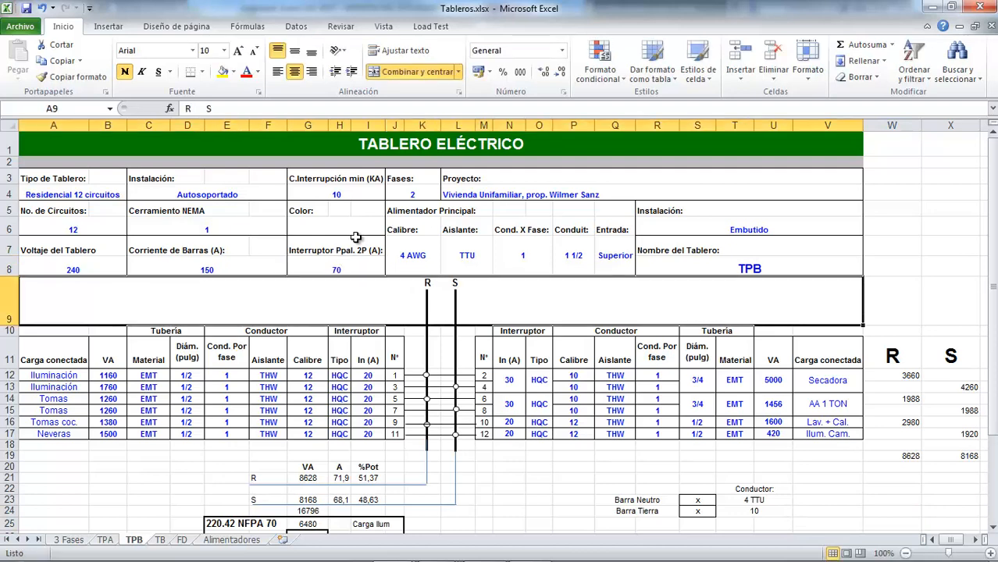
key("Up")
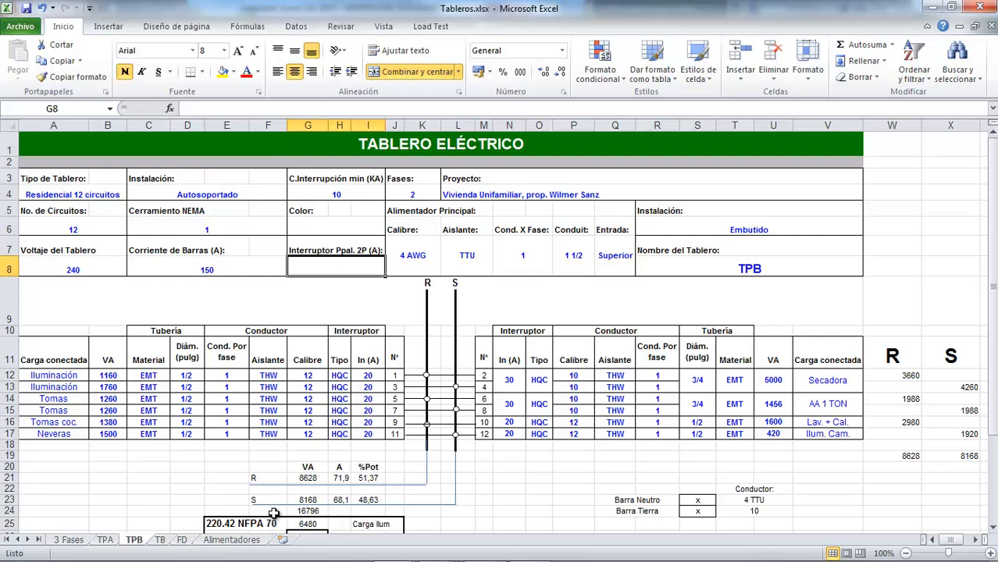
Step: Switch to Tablas.xlsx and look up the copper grounding conductor size for TPB's breaker rating in Tabla 250.122, up to the 100 A row
key("alt+Tab")
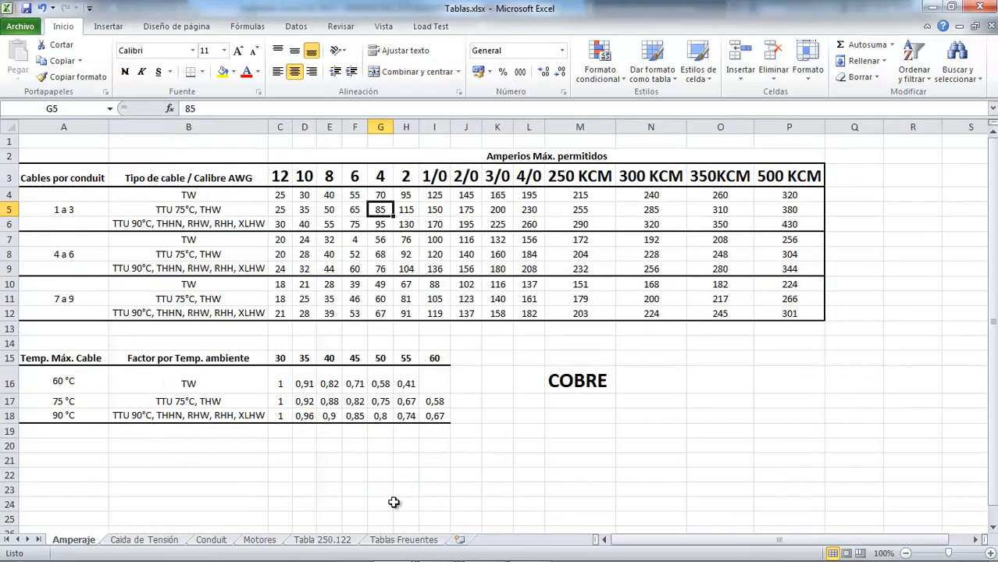
left_click(320, 540)
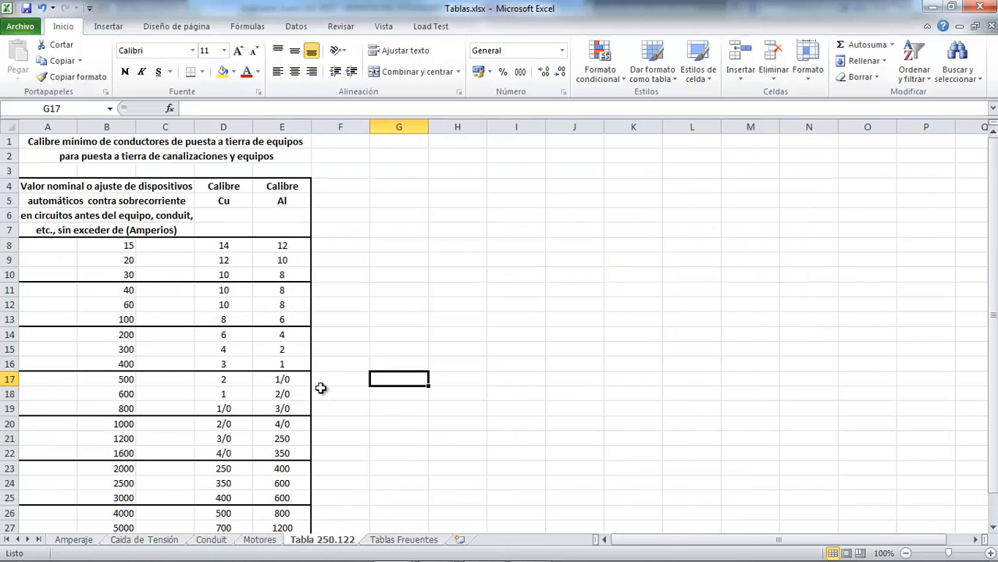
left_click(123, 306)
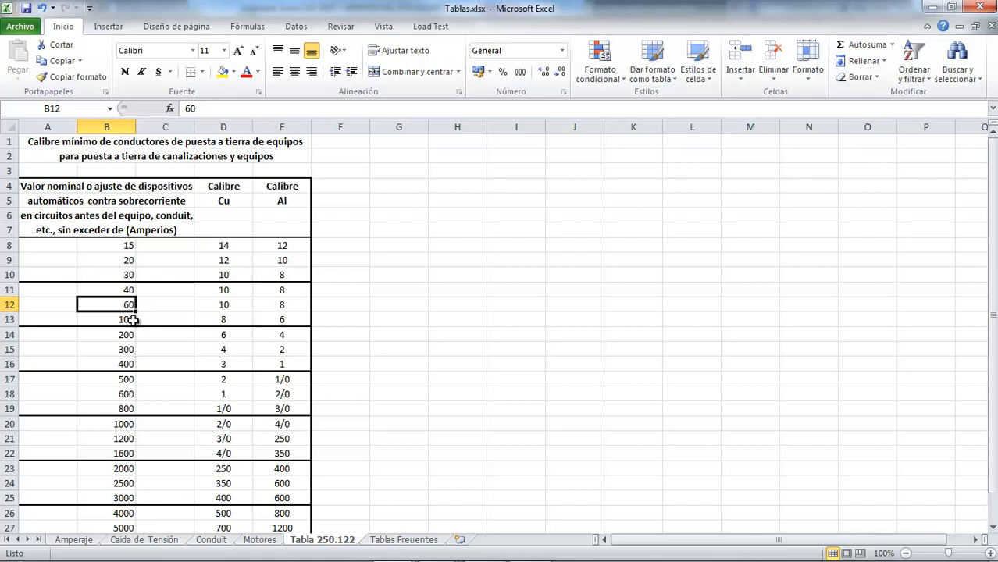
left_click(237, 321)
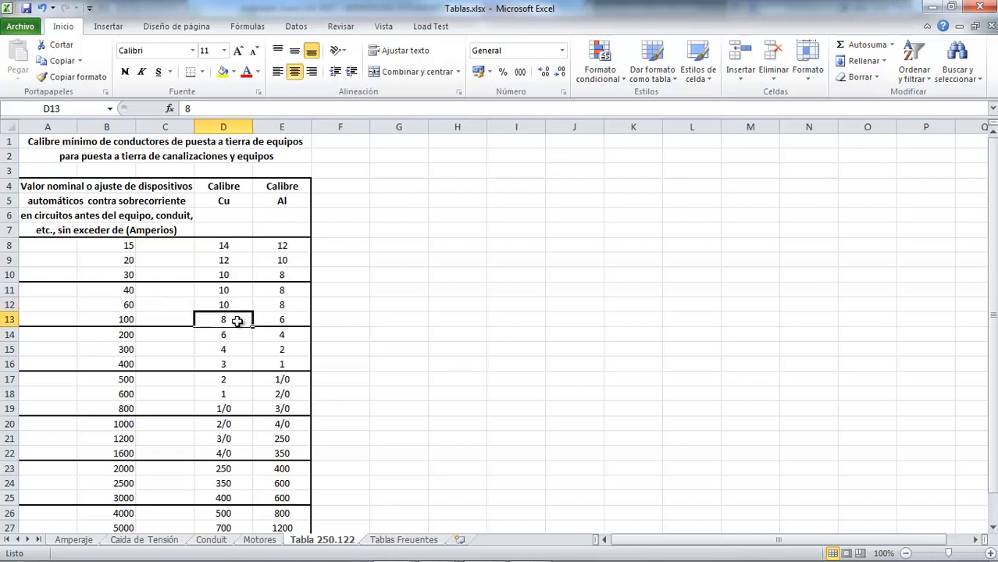
Step: Return to Tableros.xlsx and set the ground bar conductor in T24 to 8
key("alt+Tab")
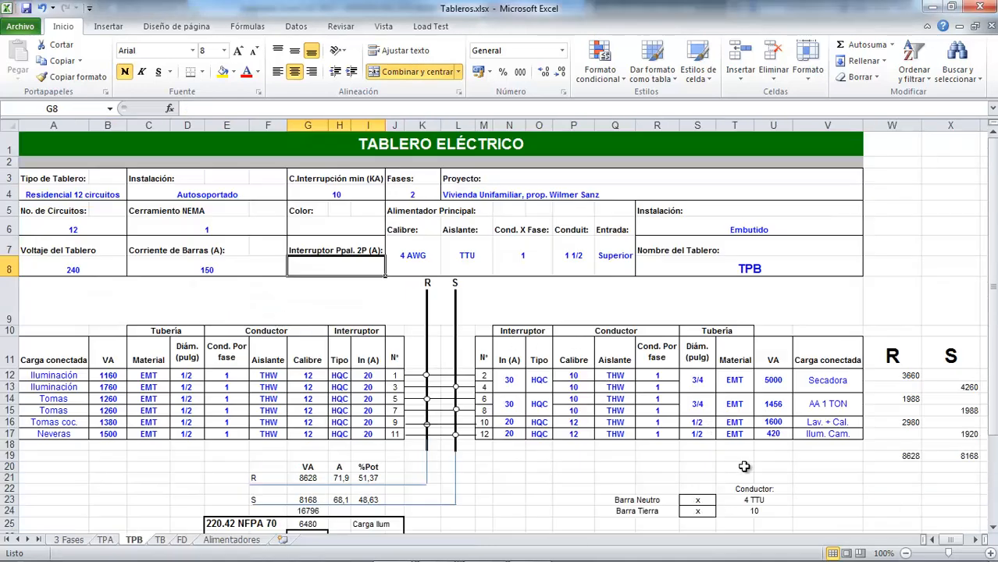
scroll(747, 462, "down", 2)
left_click(752, 409)
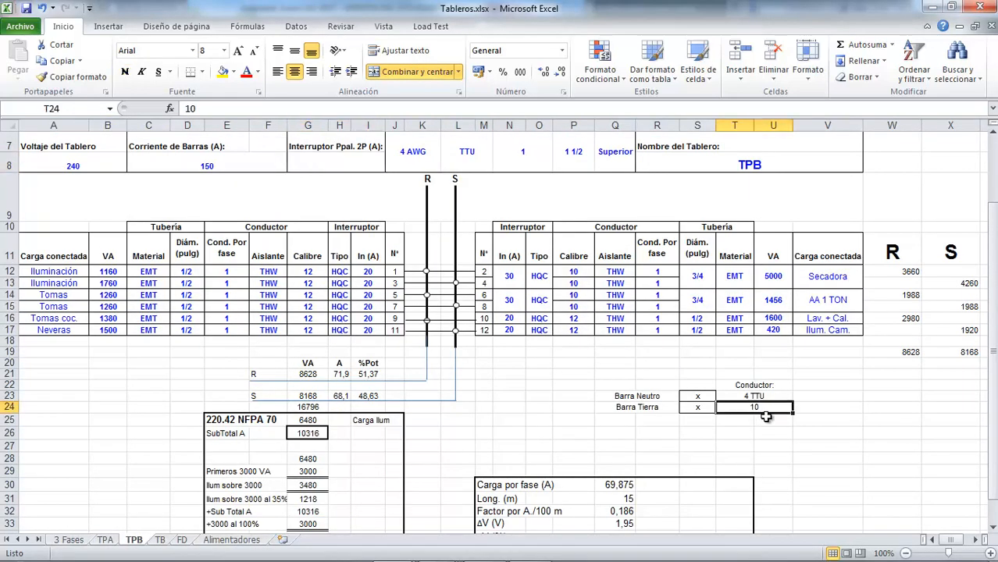
type("9")
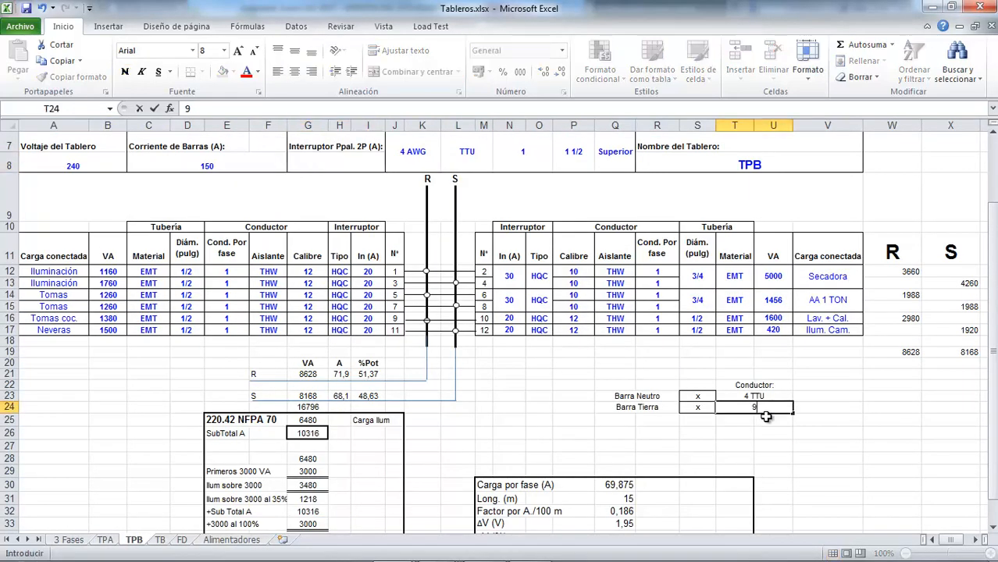
key("Escape")
type("8")
key("Return")
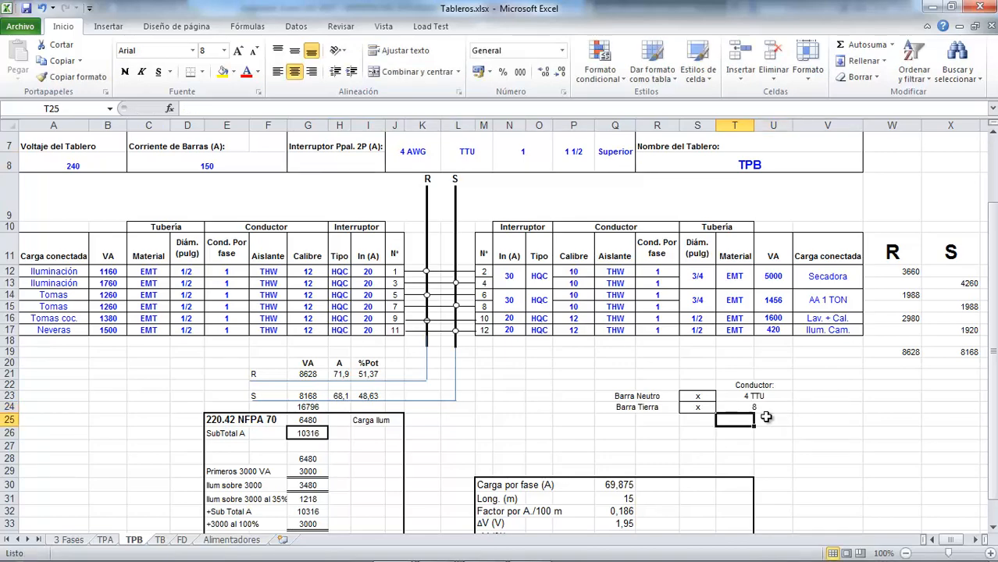
scroll(702, 418, "down", 3)
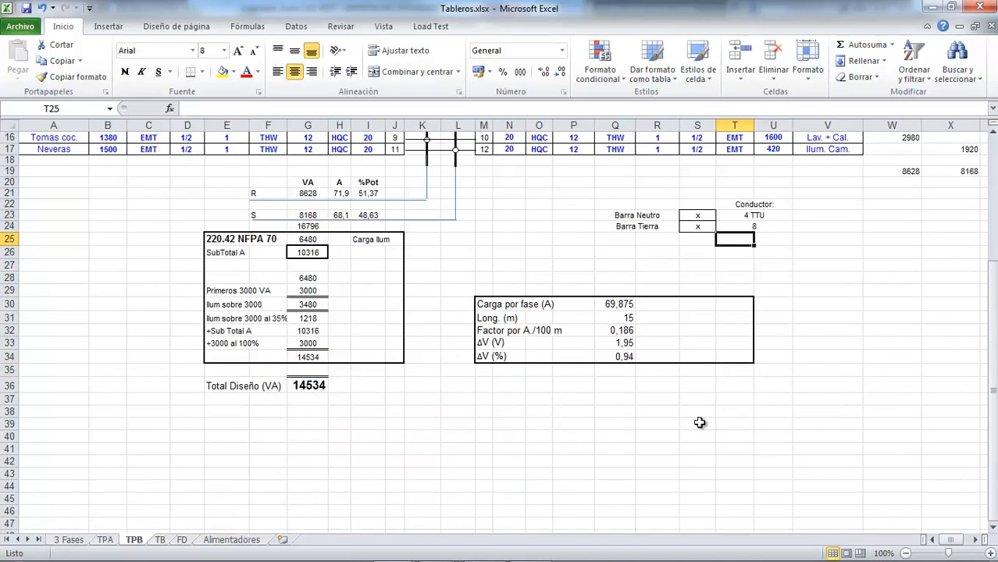
scroll(680, 419, "up", 3)
scroll(676, 419, "down", 2)
scroll(674, 418, "up", 4)
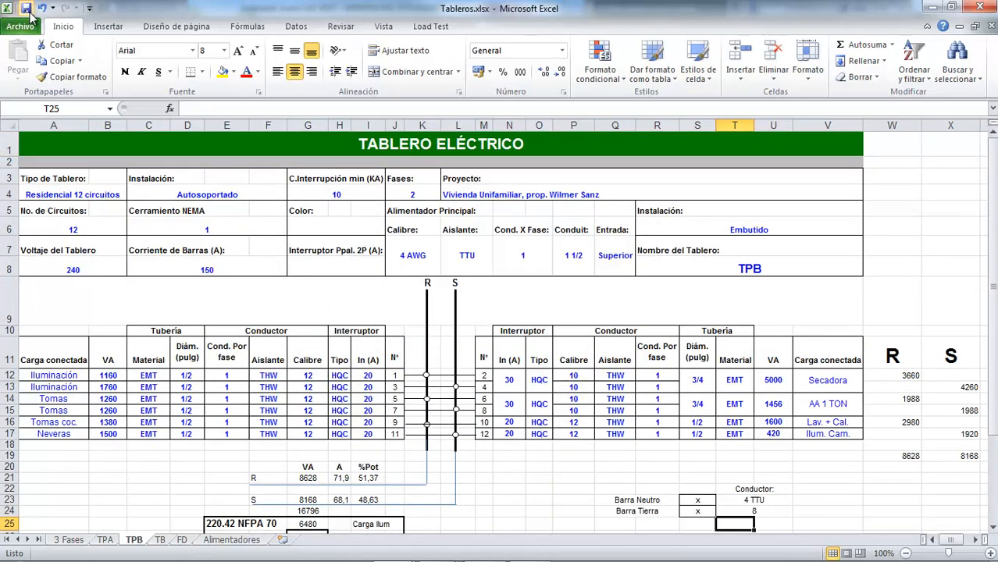
Step: Switch to Tableros Varios.dwg in AutoCAD and copy the complete TPB panel diagram, including its neutral and ground bars
mouse_move(440, 547)
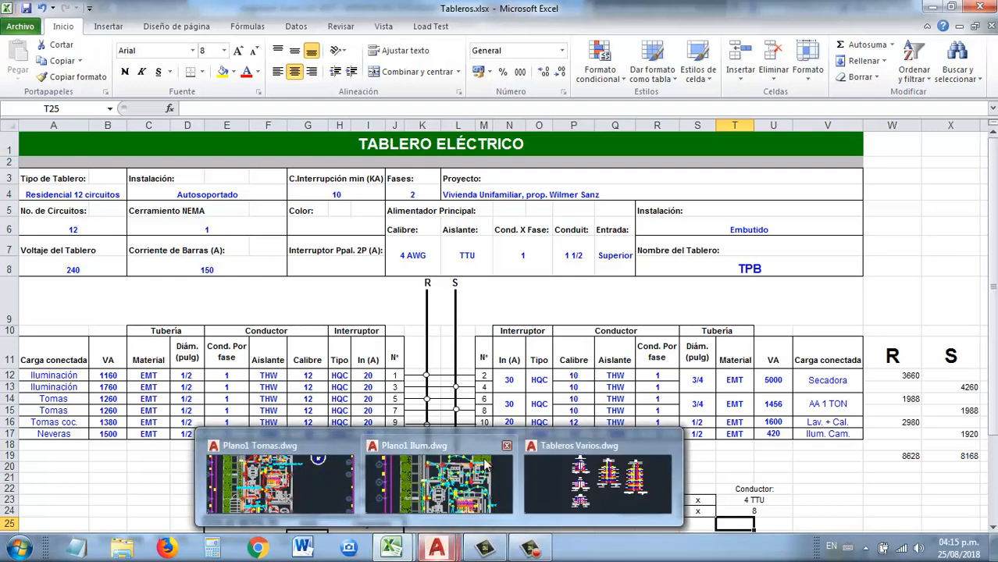
left_click(623, 444)
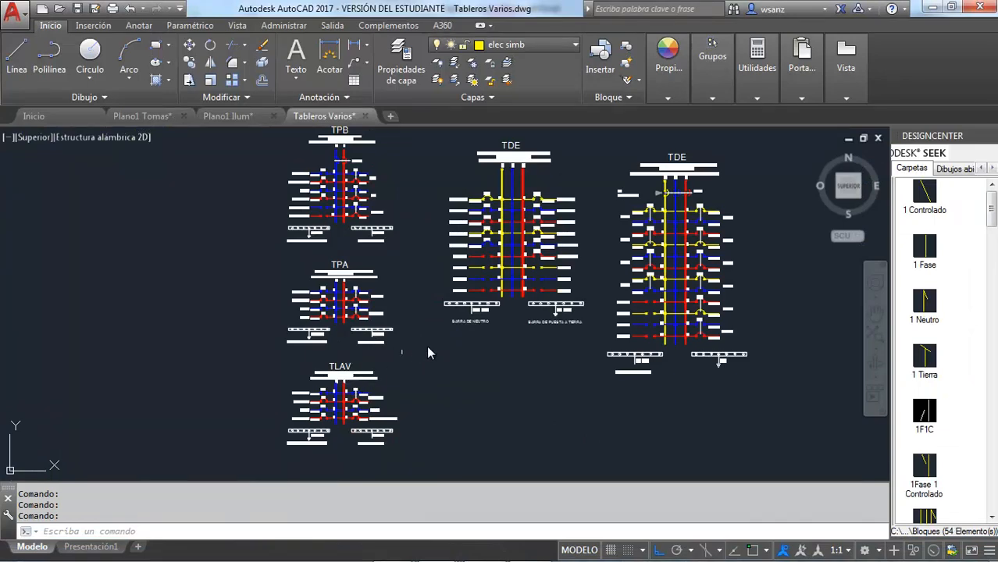
scroll(302, 238, "up", 6)
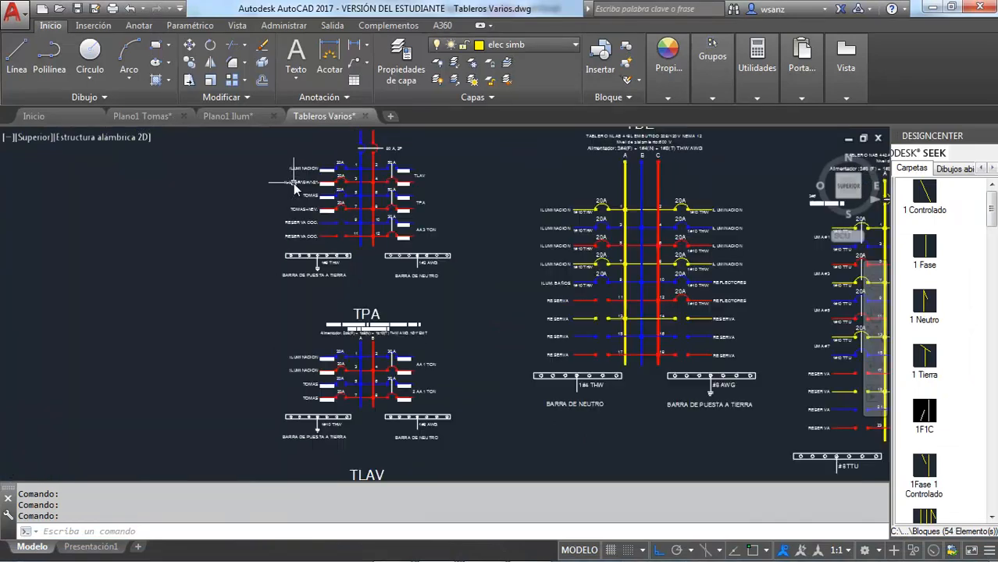
scroll(467, 266, "down", 2)
scroll(461, 188, "up", 2)
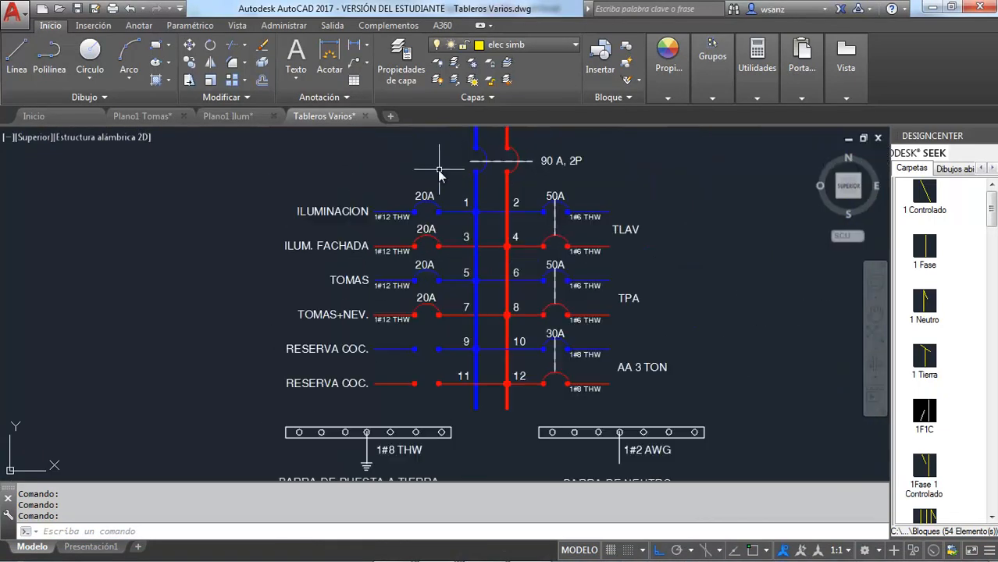
scroll(439, 156, "down", 3)
scroll(412, 164, "down", 3)
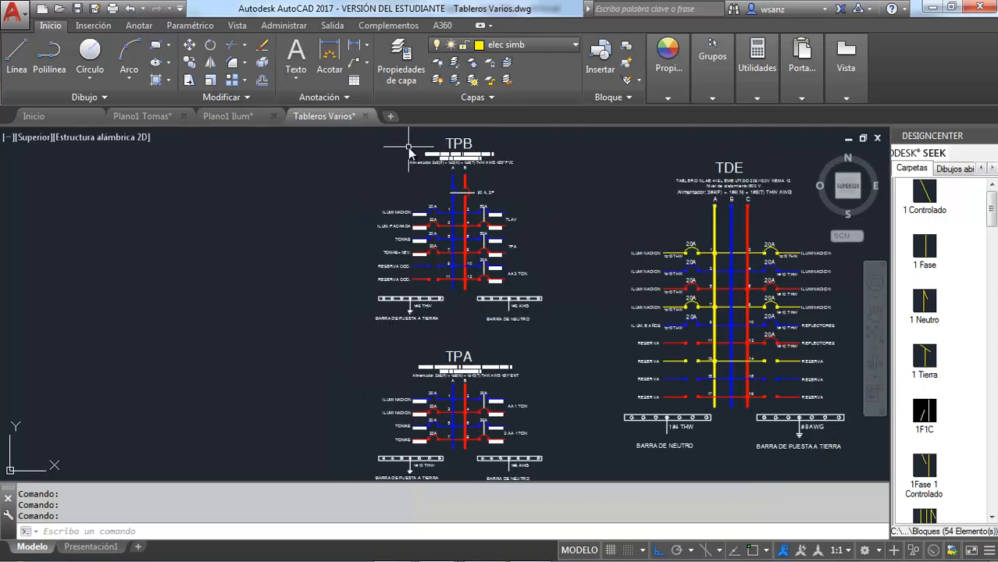
scroll(411, 149, "up", 2)
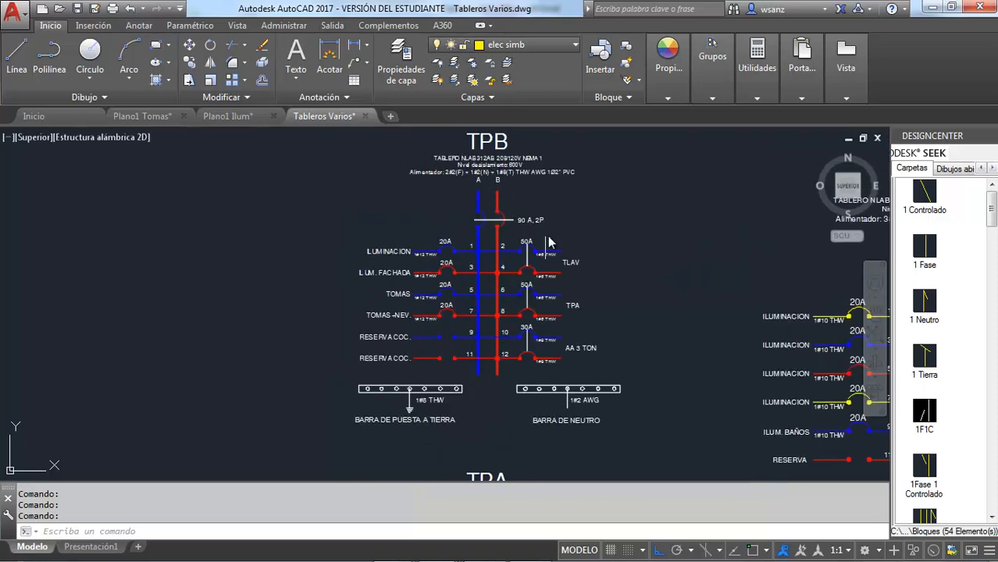
left_click(318, 134)
left_click(644, 428)
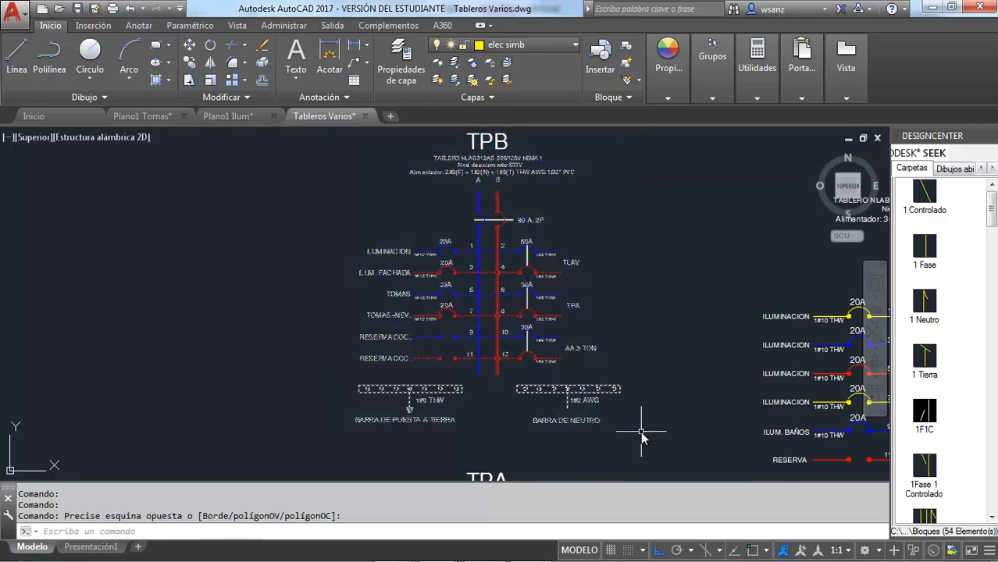
left_click(648, 421)
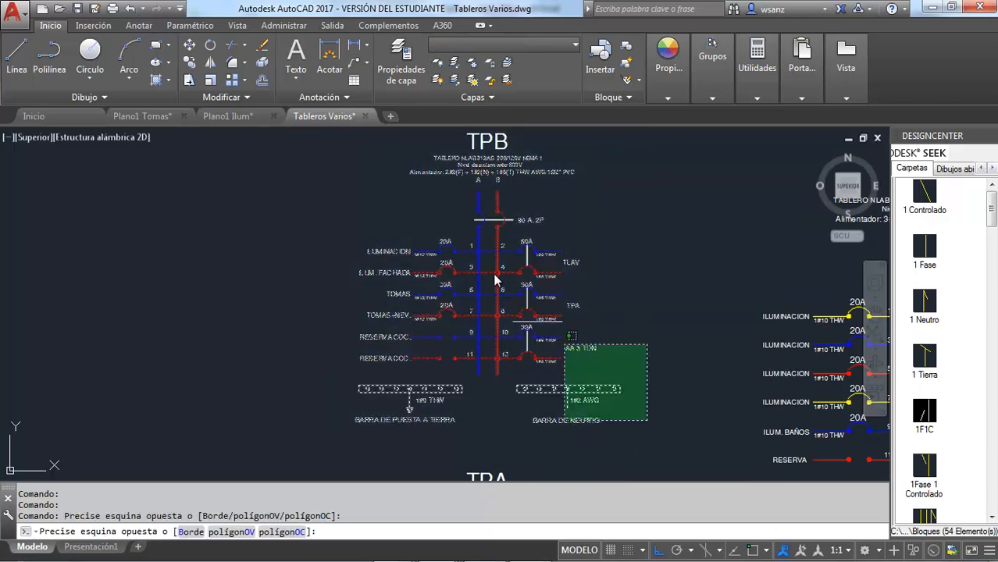
left_click(354, 133)
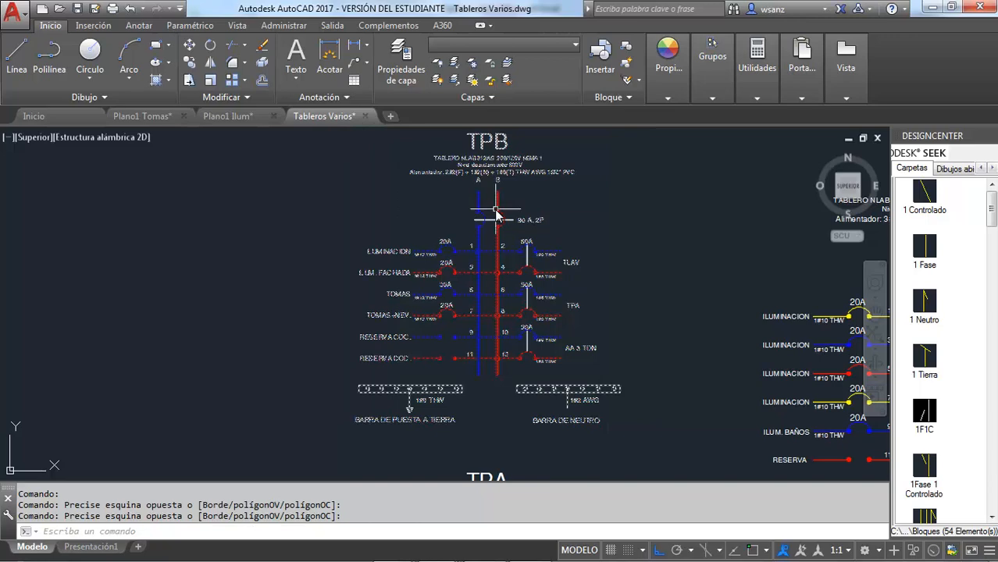
key("ctrl+c")
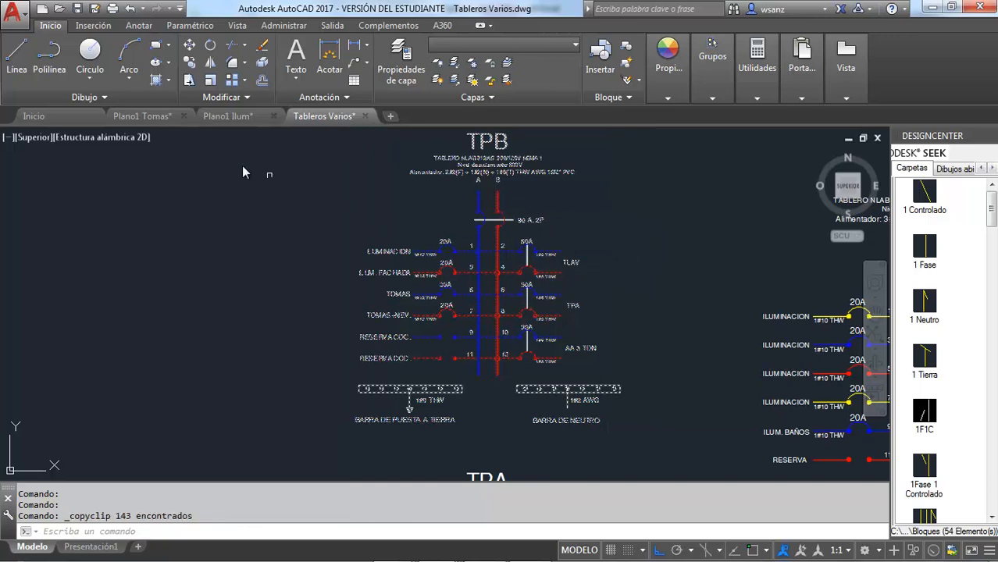
Step: Paste the TPB panel diagram into Plano1 Tomas.dwg directly below the TPA diagram beside the Planta Alta plan
left_click(152, 117)
scroll(282, 283, "down", 5)
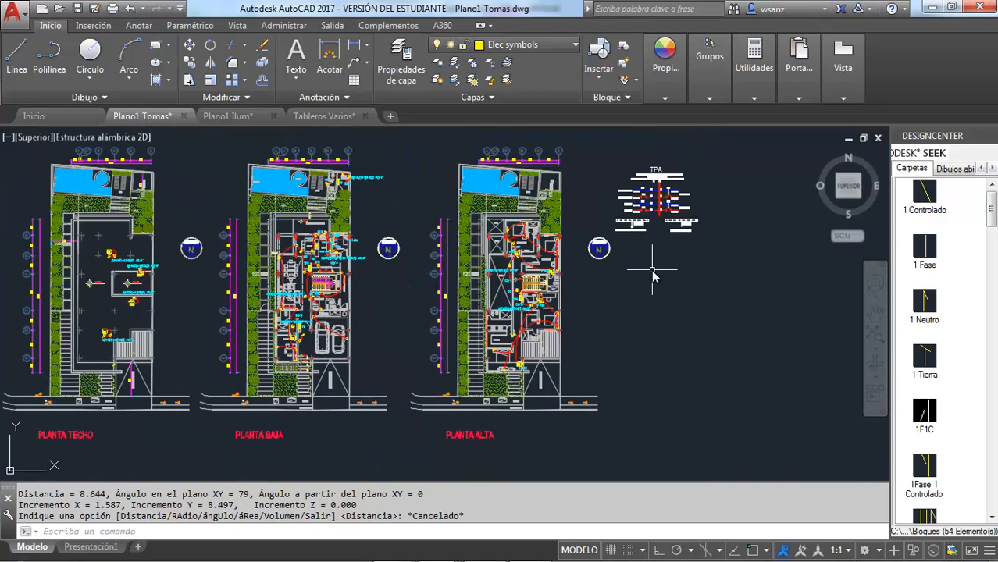
key("ctrl+v")
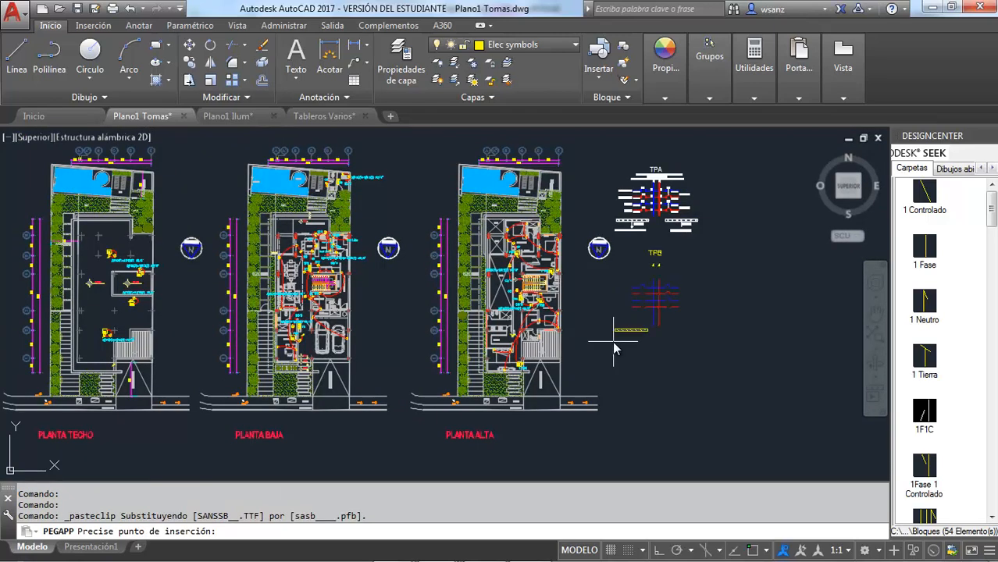
left_click(615, 342)
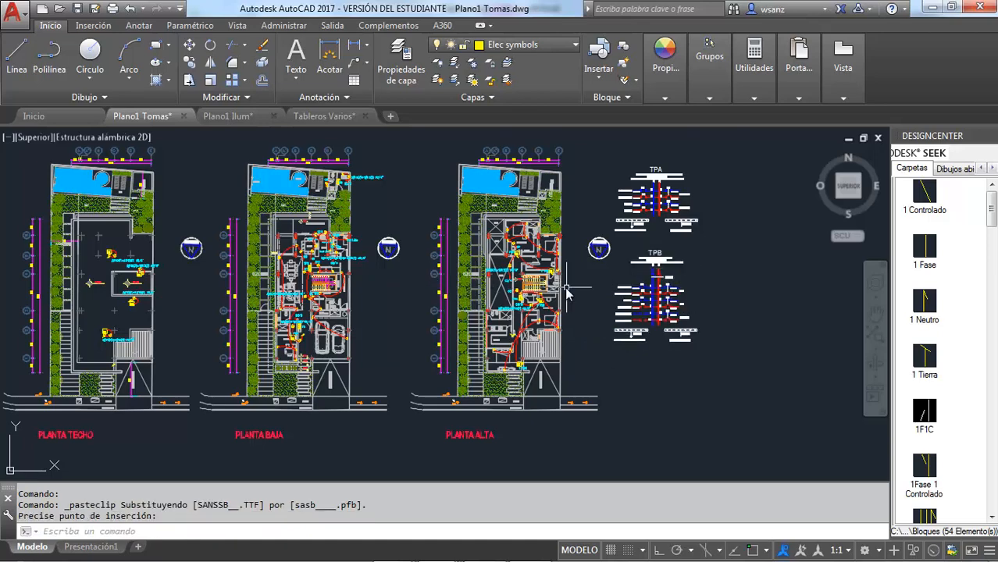
Step: Draw a three-point arc on the Planta Baja from the TPB panel's upper-left corner, around circuit C7, to beside the dining table
scroll(286, 266, "up", 6)
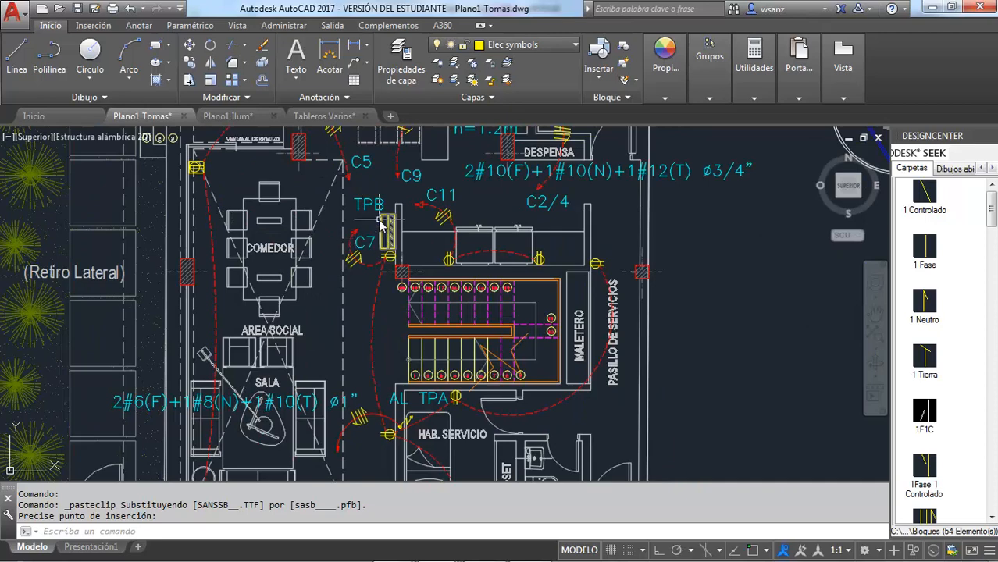
left_click(127, 64)
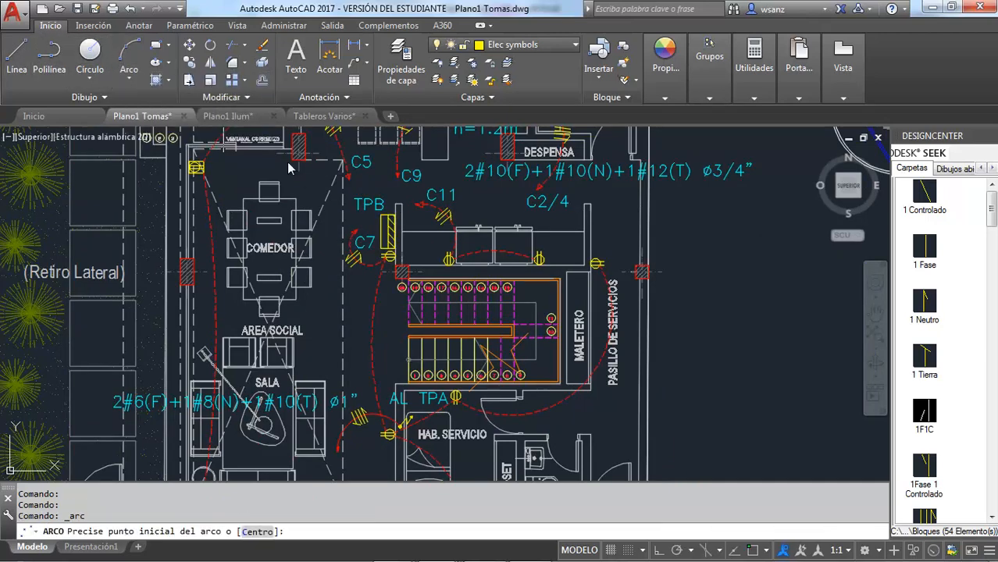
scroll(390, 229, "up", 4)
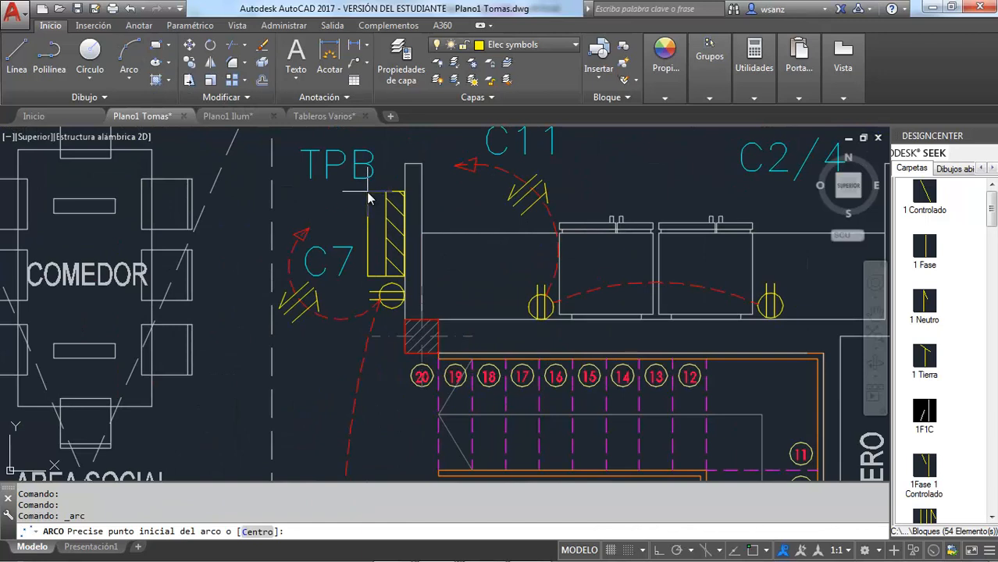
left_click(368, 192)
left_click(297, 193)
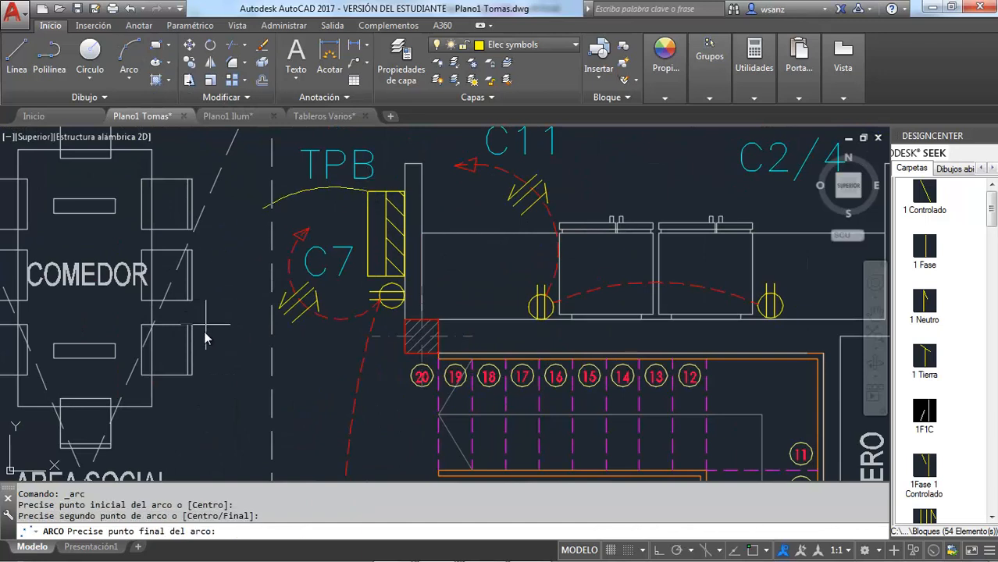
left_click(209, 408)
Step: Draw a closed triangular arrowhead with lines at the free end of the TPB feeder arc beside the dining table
left_click(17, 59)
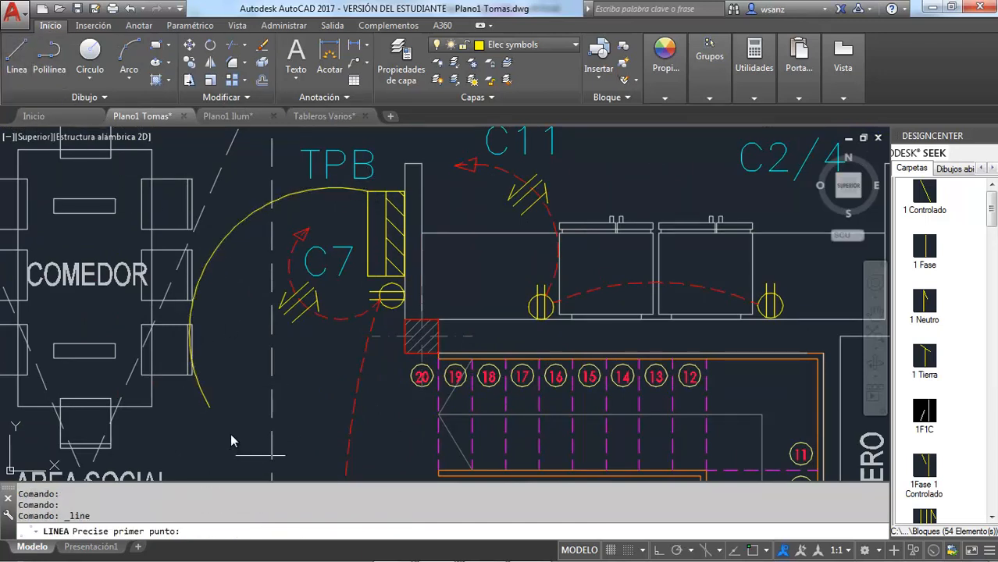
scroll(219, 410, "up", 2)
left_click(210, 406)
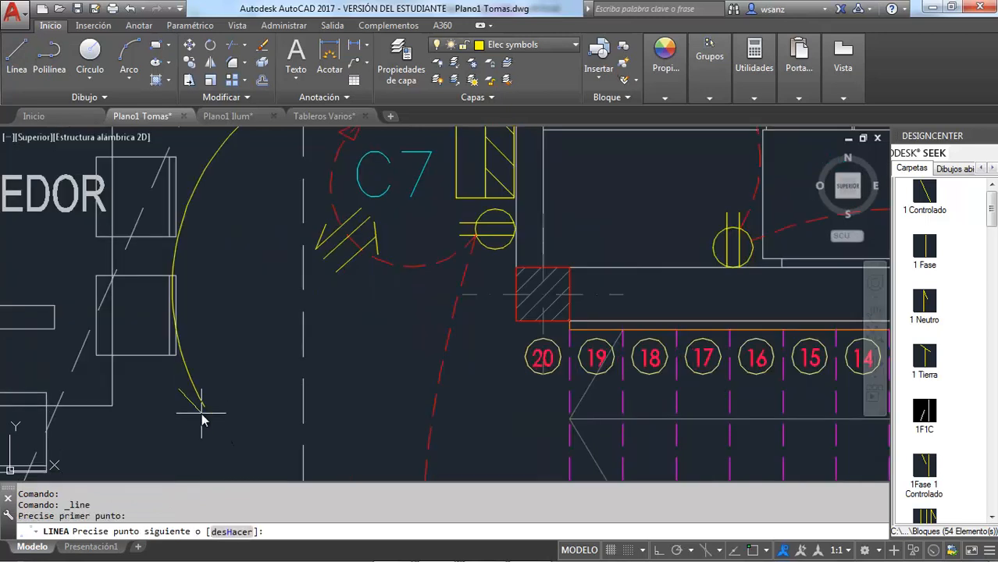
key("F3")
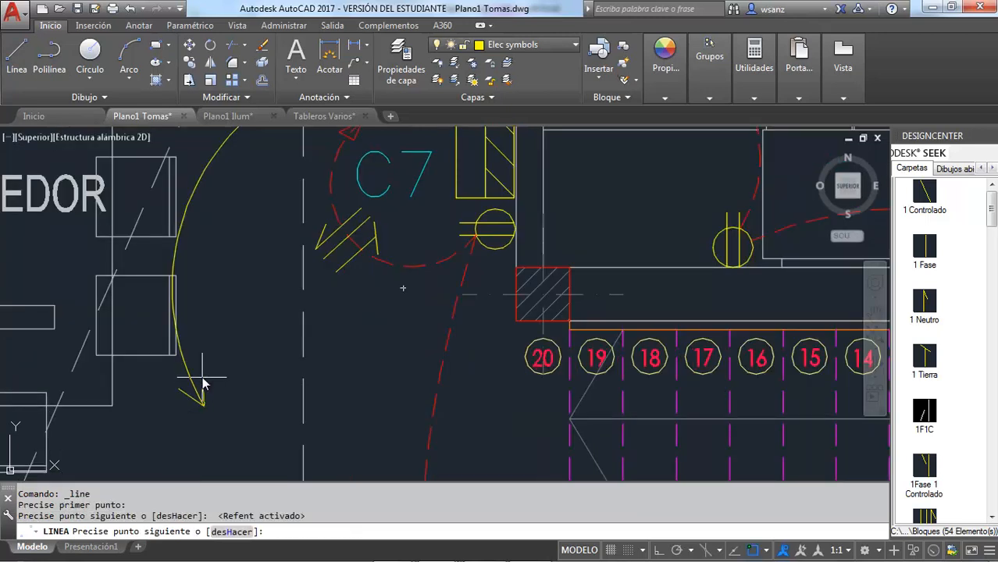
left_click(204, 377)
left_click(179, 388)
key("Escape")
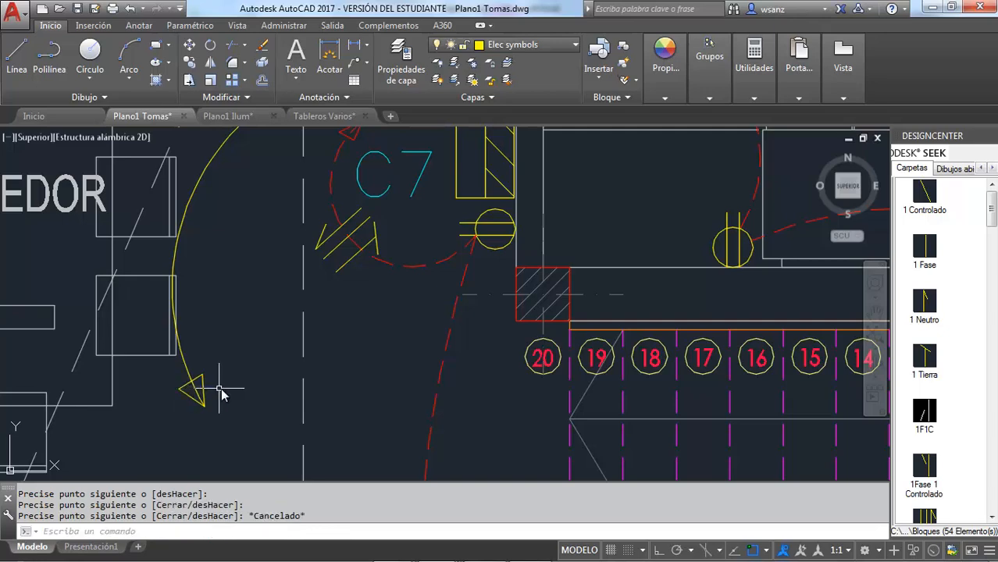
Step: Match the properties of the solid red C6/8 arc beside panel TG onto the TPB feeder arc and its arrowhead
scroll(221, 395, "down", 4)
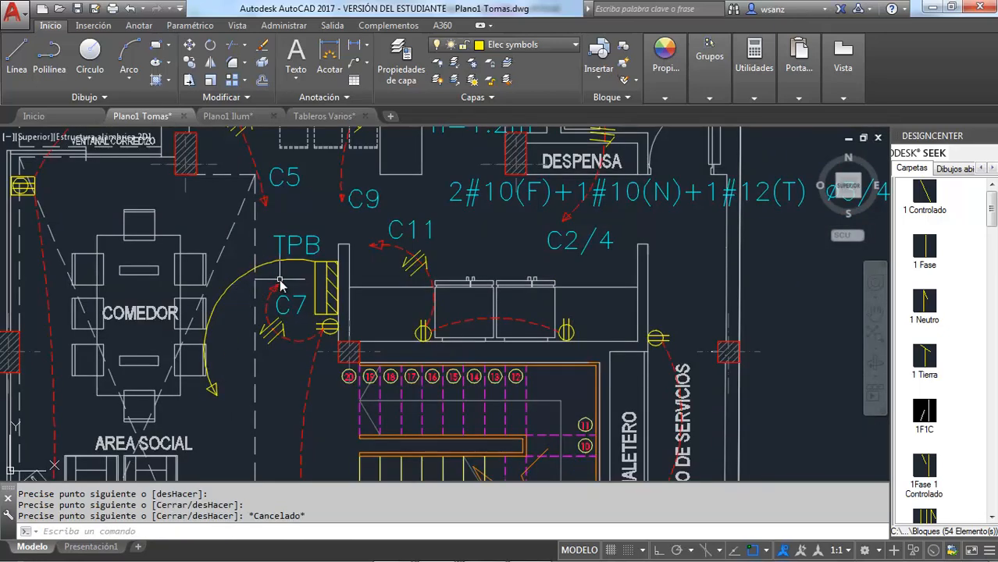
scroll(279, 285, "down", 2)
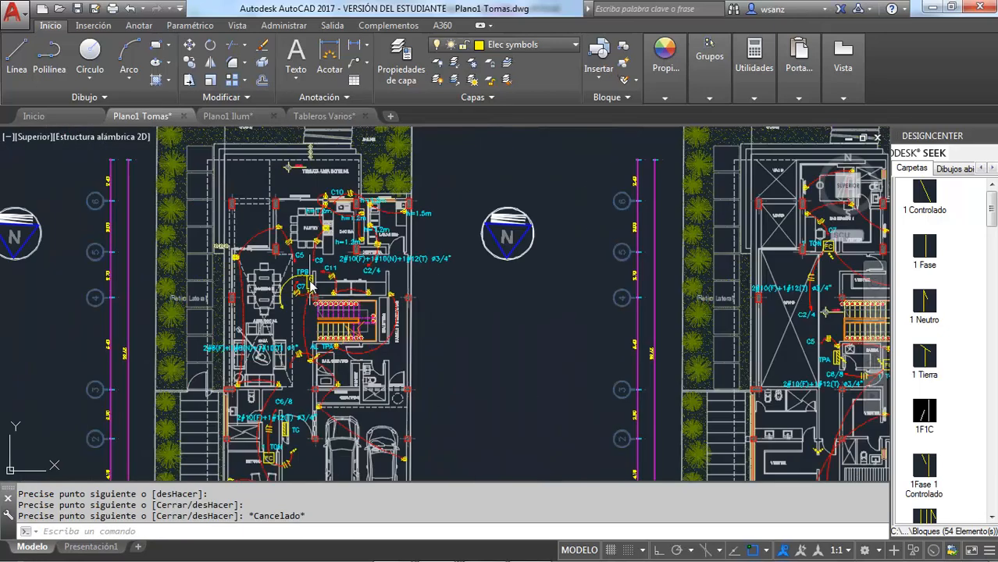
scroll(293, 287, "down", 4)
scroll(274, 465, "up", 5)
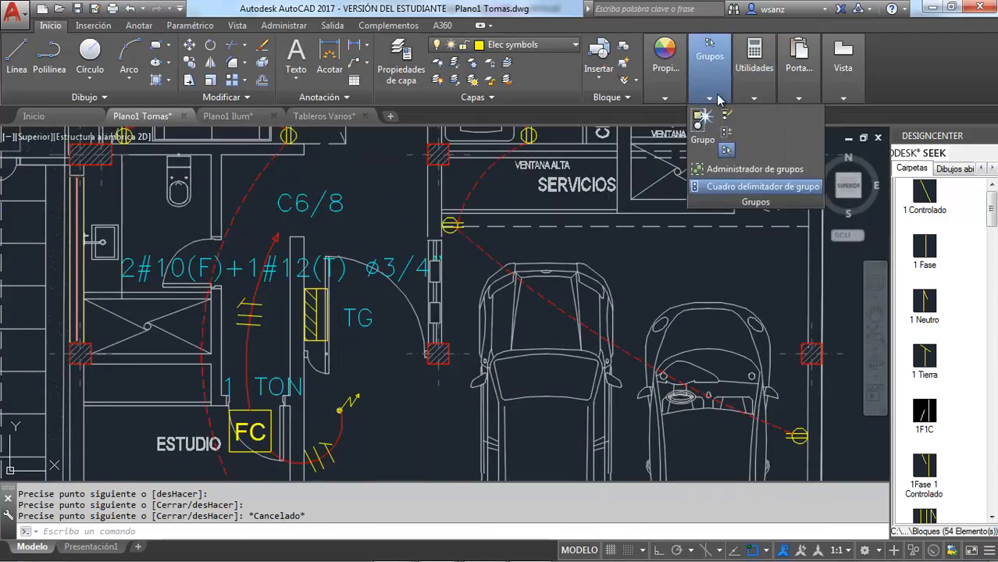
mouse_move(663, 98)
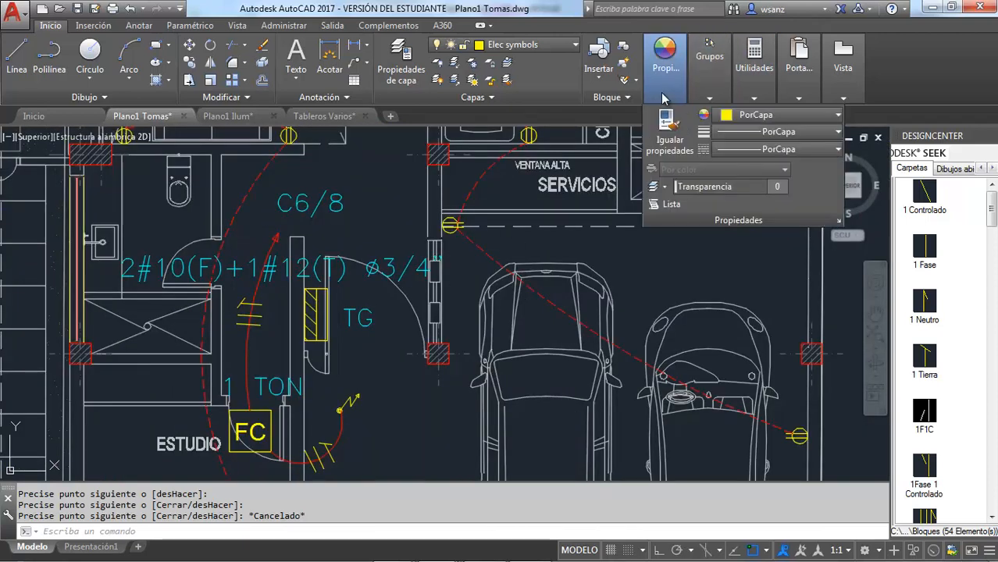
left_click(670, 145)
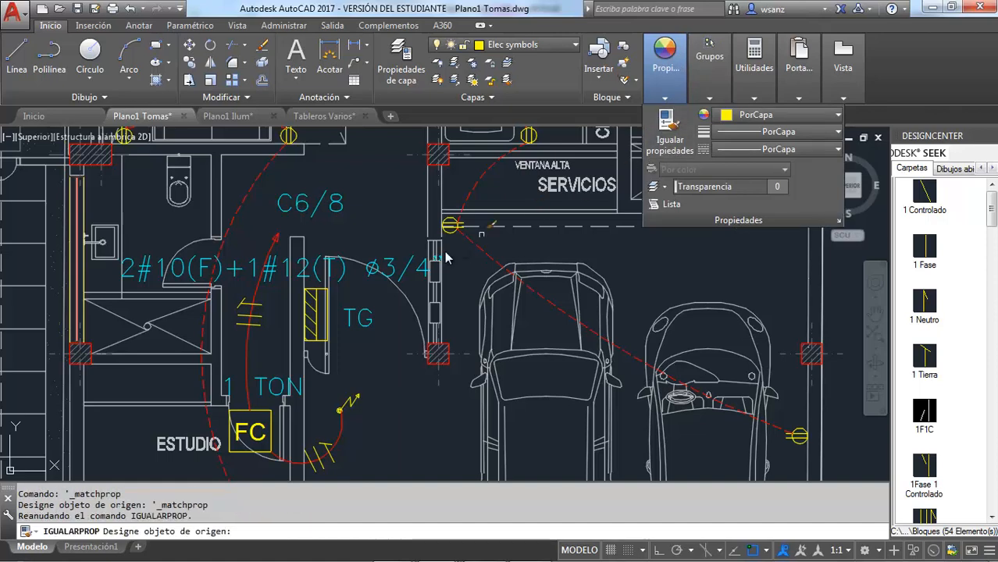
left_click(256, 344)
scroll(258, 351, "down", 5)
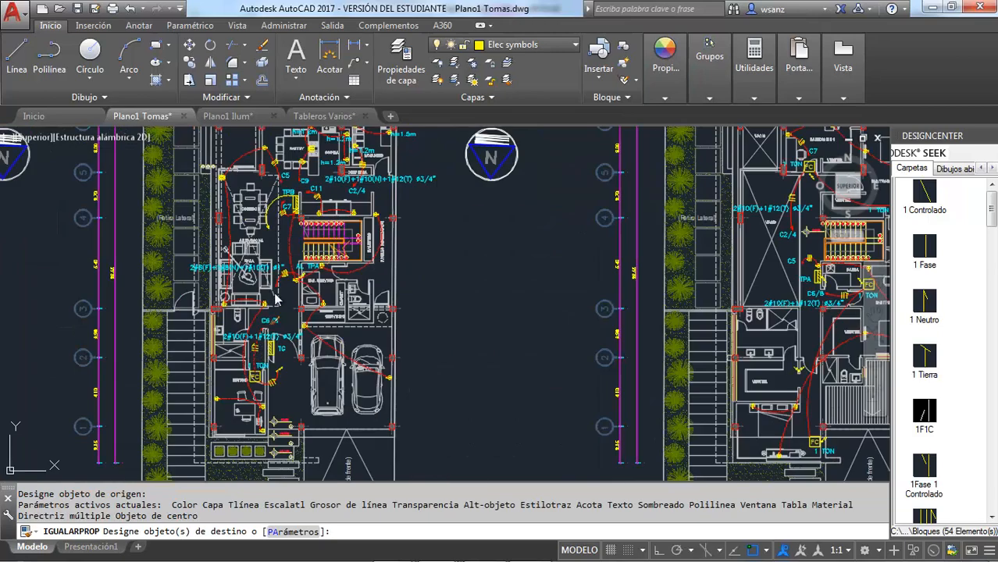
scroll(280, 186, "up", 7)
scroll(268, 348, "up", 2)
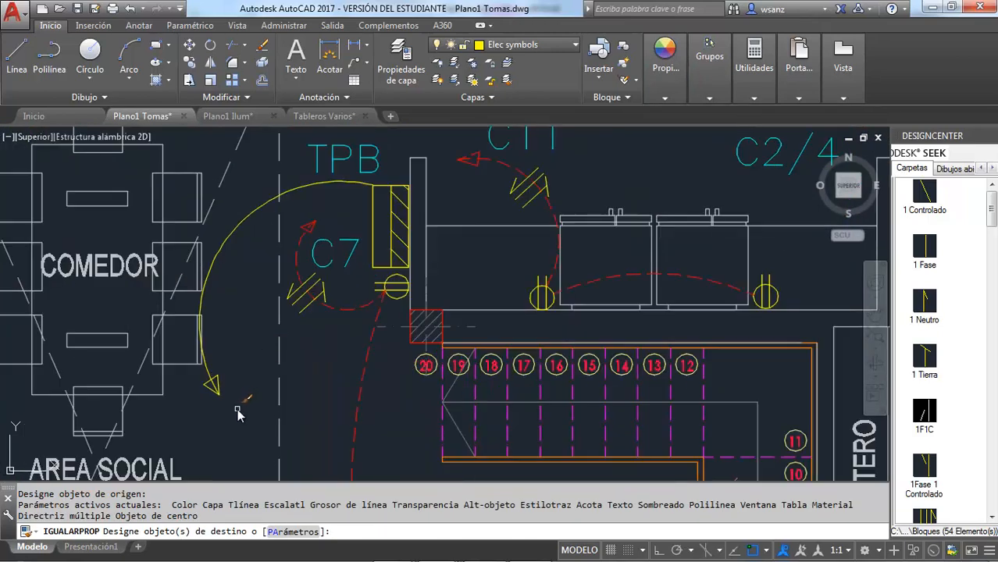
mouse_move(236, 409)
left_mouse_down()
mouse_move(212, 377)
mouse_move(202, 409)
left_mouse_up()
left_click(279, 399)
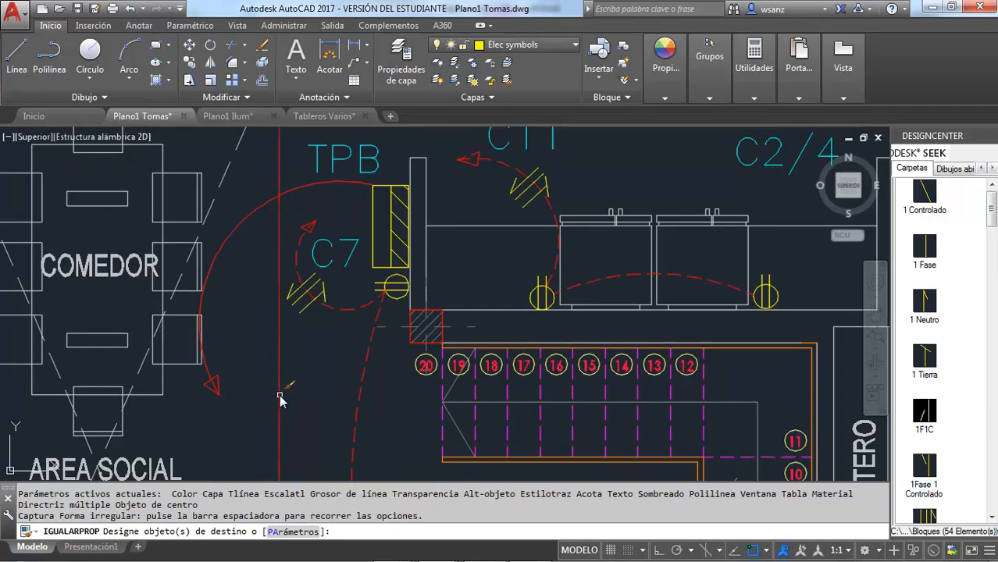
key("Return")
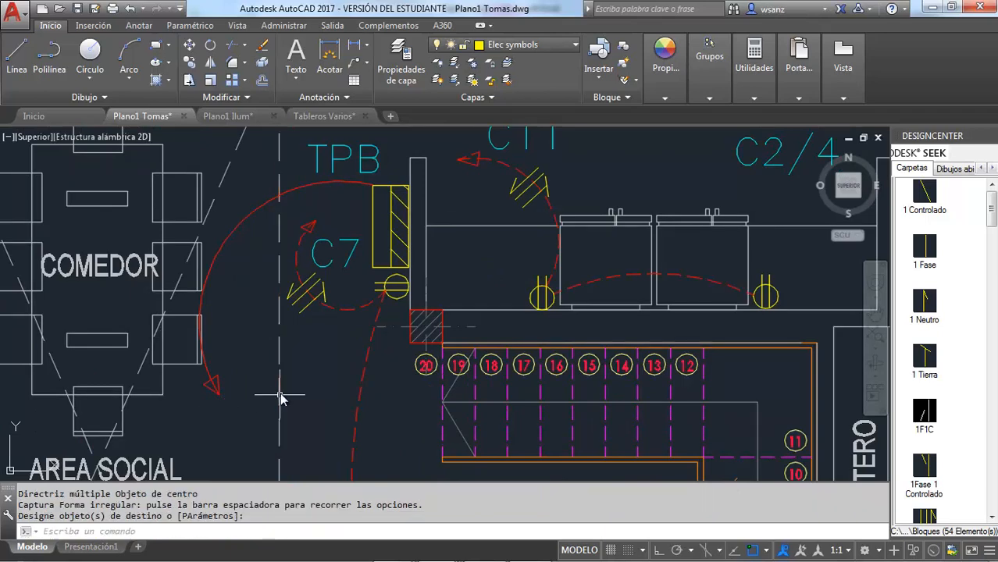
scroll(282, 399, "down", 6)
key("Escape")
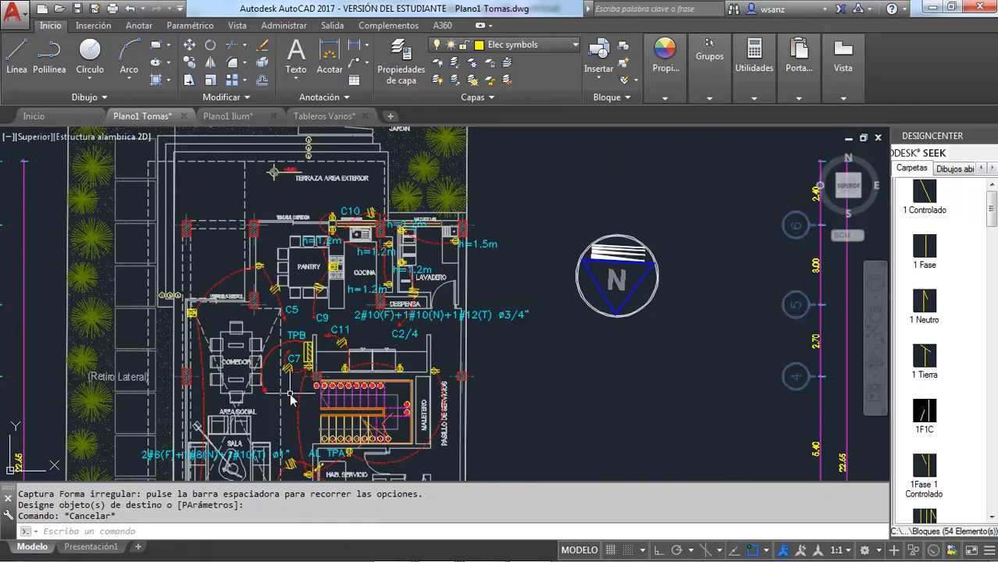
Step: Copy the two-phase, neutral and ground conductor symbol from the AL TPA feeder and place it on the TPB feeder arc
scroll(268, 394, "up", 4)
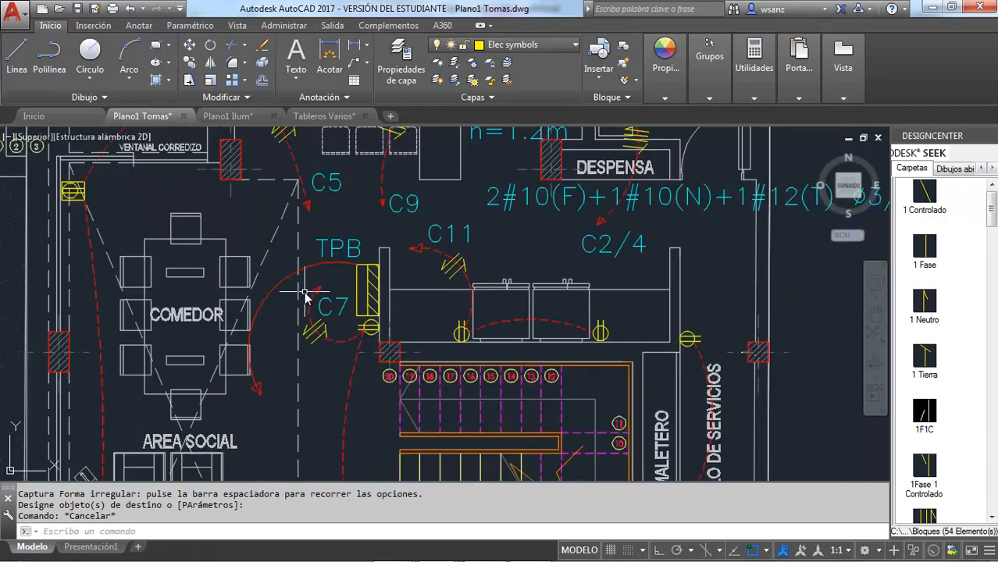
scroll(305, 295, "down", 4)
scroll(329, 399, "up", 6)
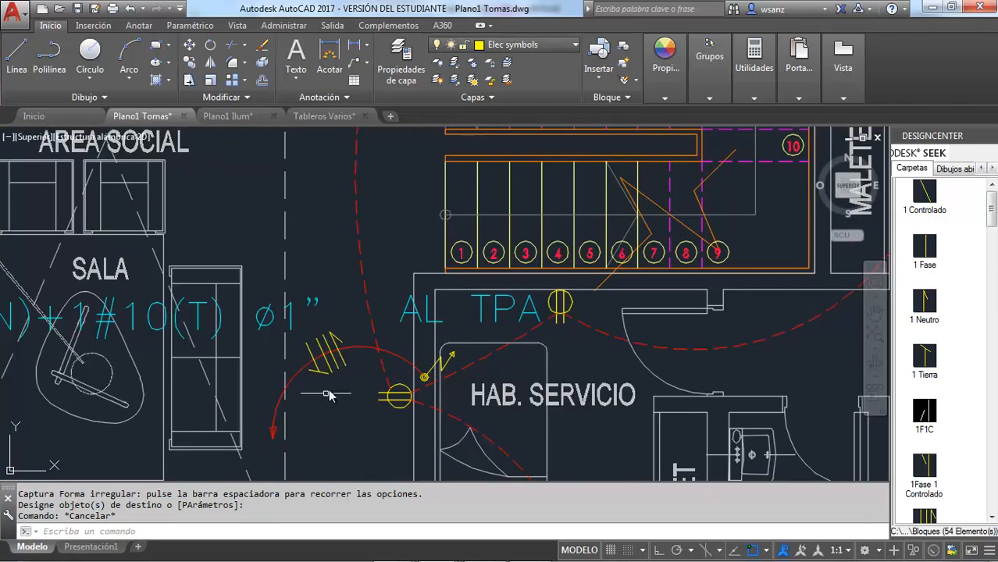
left_click(326, 373)
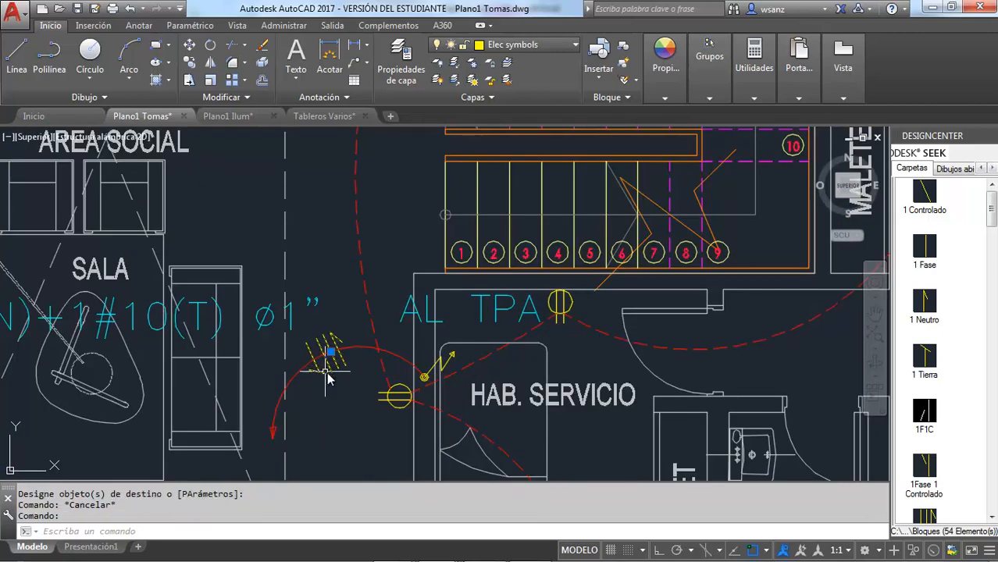
key("ctrl+c")
key("ctrl+v")
scroll(365, 386, "down", 6)
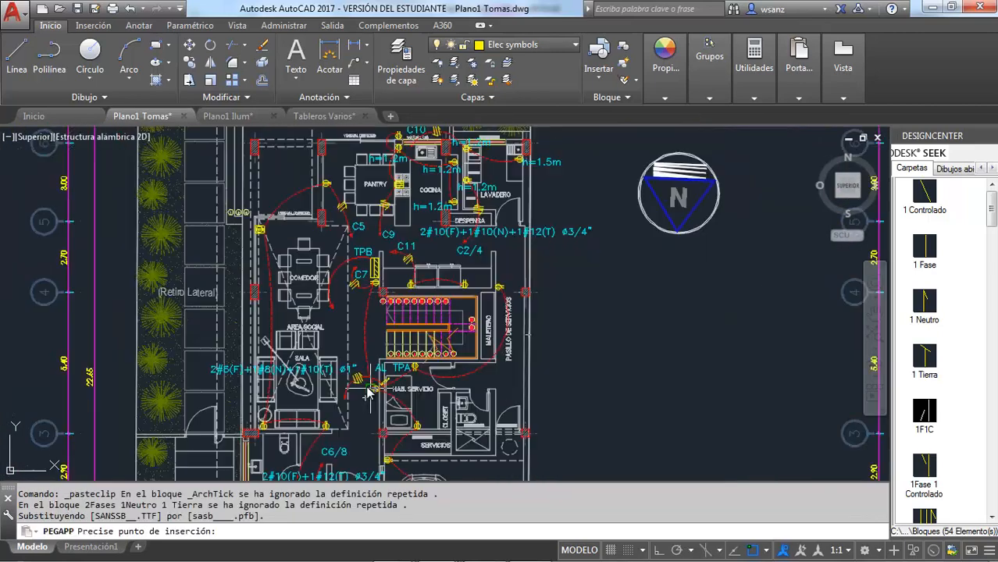
scroll(332, 281, "up", 6)
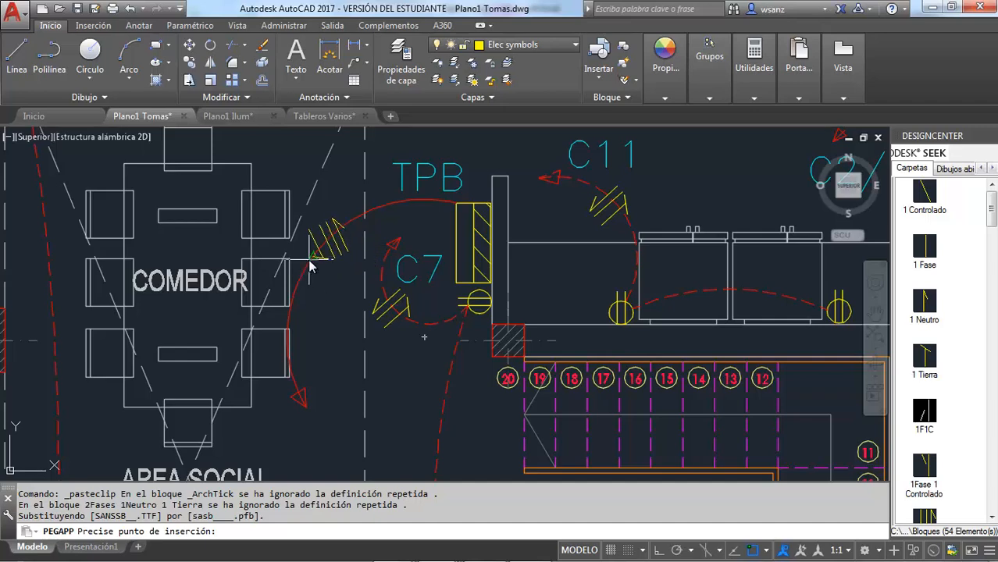
key("F3")
left_click(310, 259)
scroll(312, 269, "down", 5)
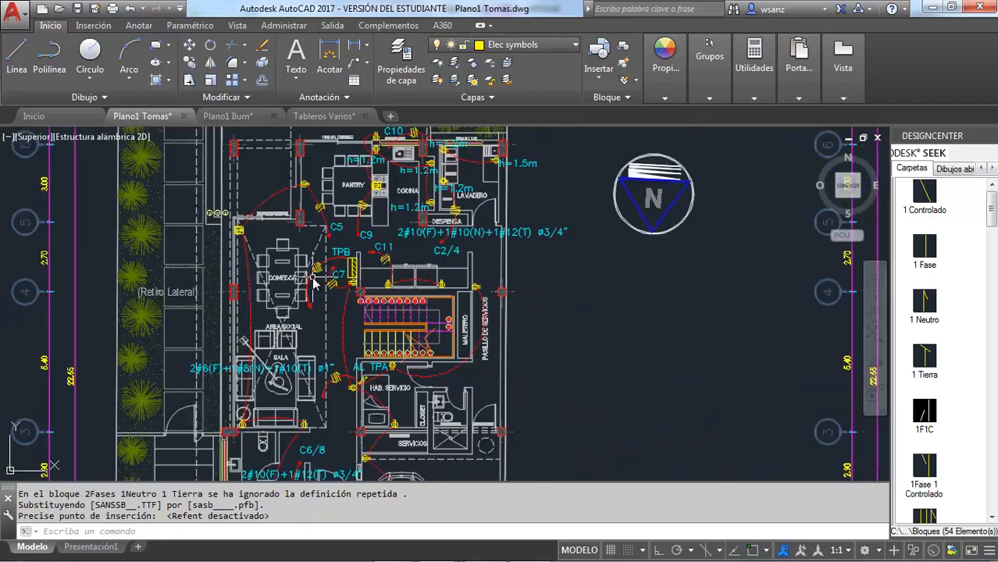
key("Escape")
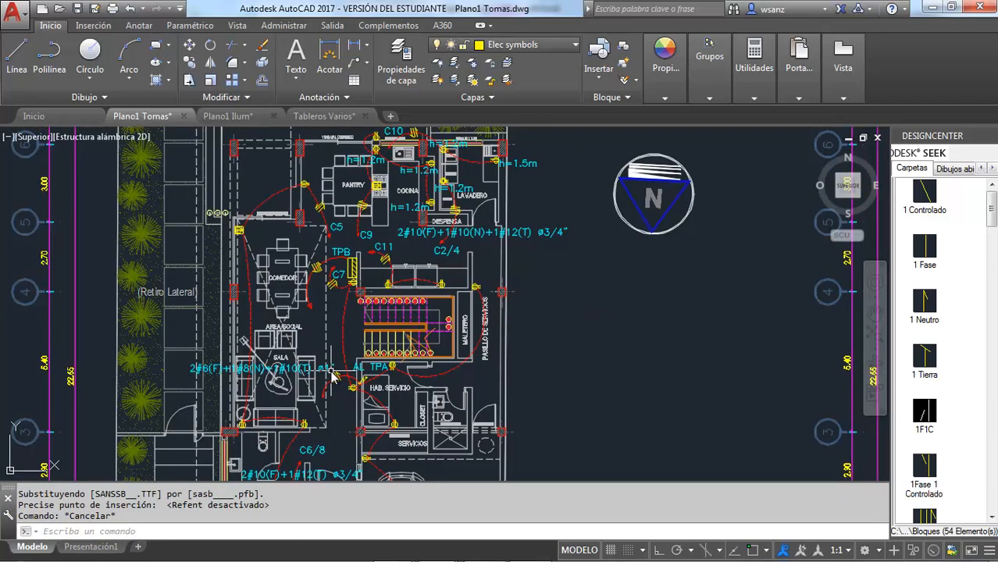
Step: Copy the 2#6(F)+1#8(N)+1#10(T) ø1" label from the Sala and place the copy just below the Comedor table's feeder arrowhead
scroll(332, 376, "down", 2)
scroll(315, 451, "up", 5)
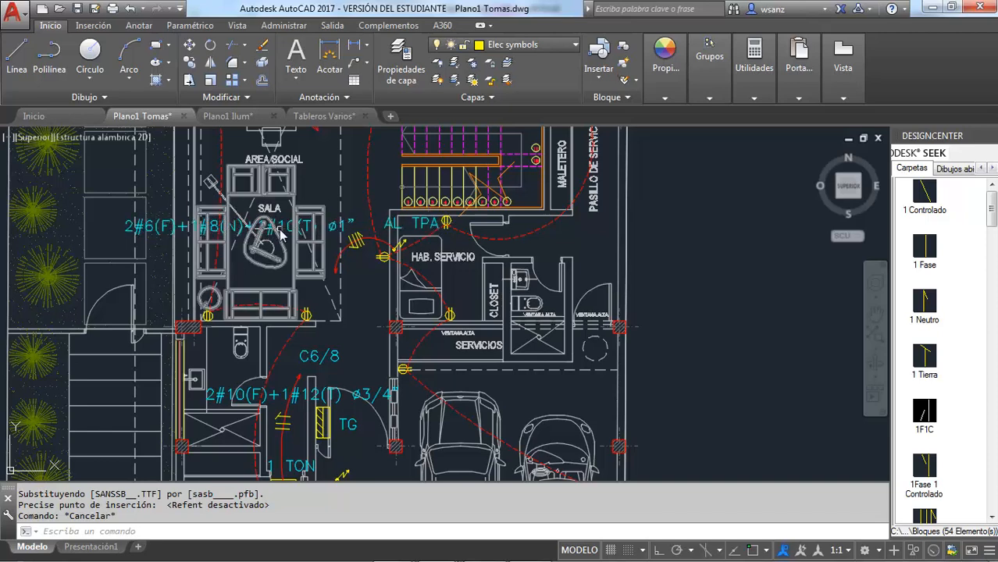
left_click(150, 236)
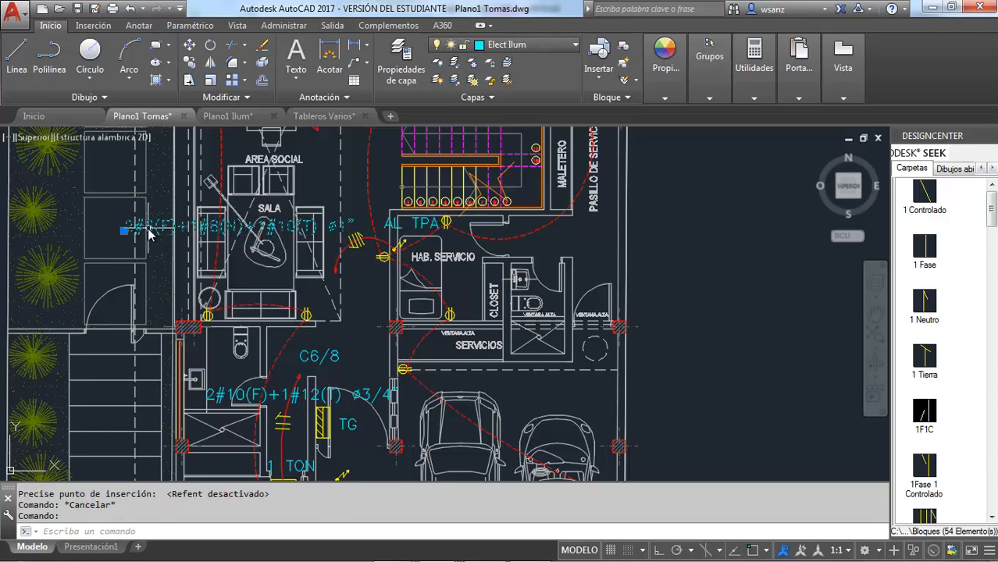
key("ctrl+c")
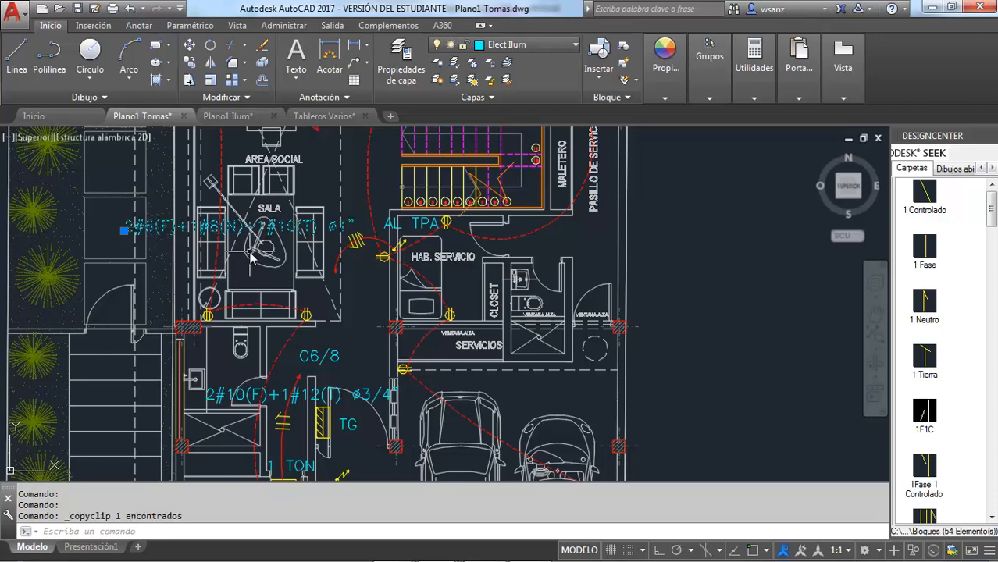
key("ctrl+v")
scroll(275, 267, "down", 6)
scroll(231, 199, "up", 6)
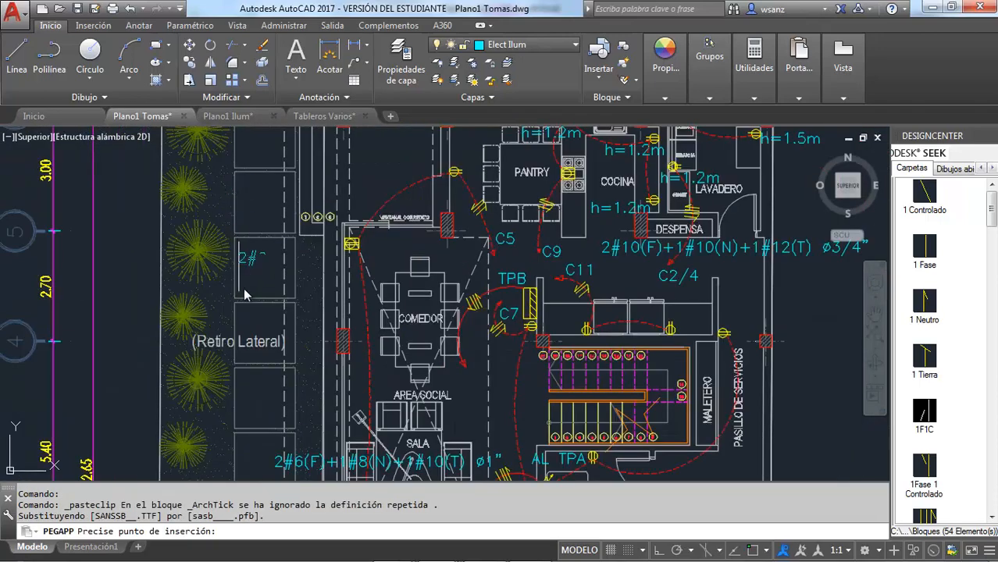
left_click(275, 389)
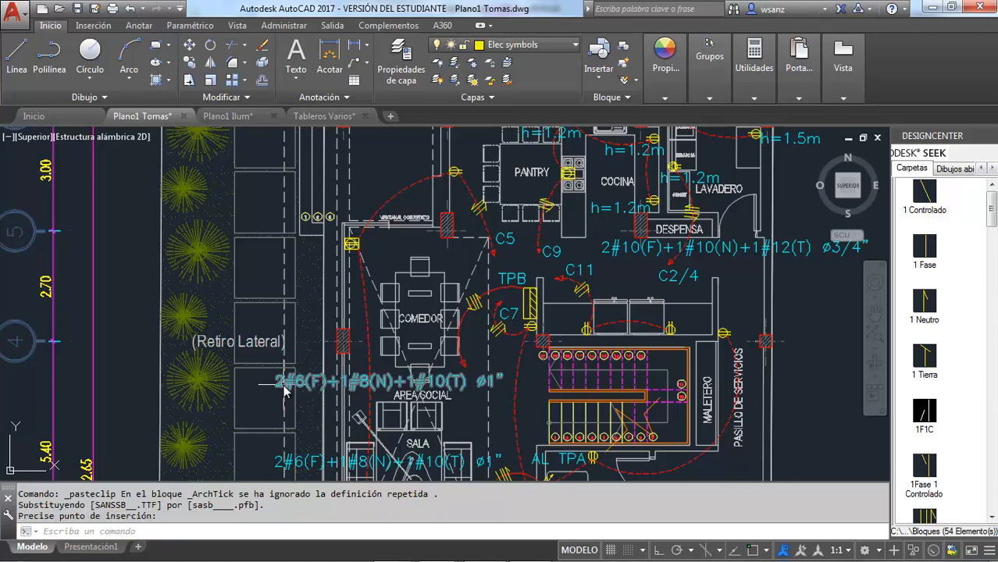
Step: Change the copied feeder label's text to 2#4(F)+1#4(N)+1#8(T) ø1 1/2"
scroll(285, 391, "up", 5)
double_click(295, 391)
left_click(317, 383)
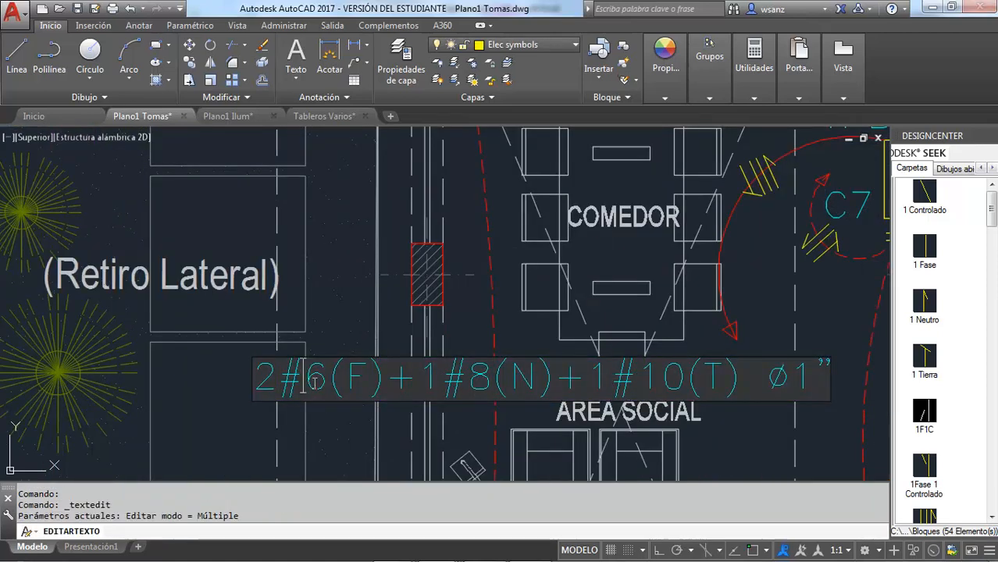
type("4")
key("Delete")
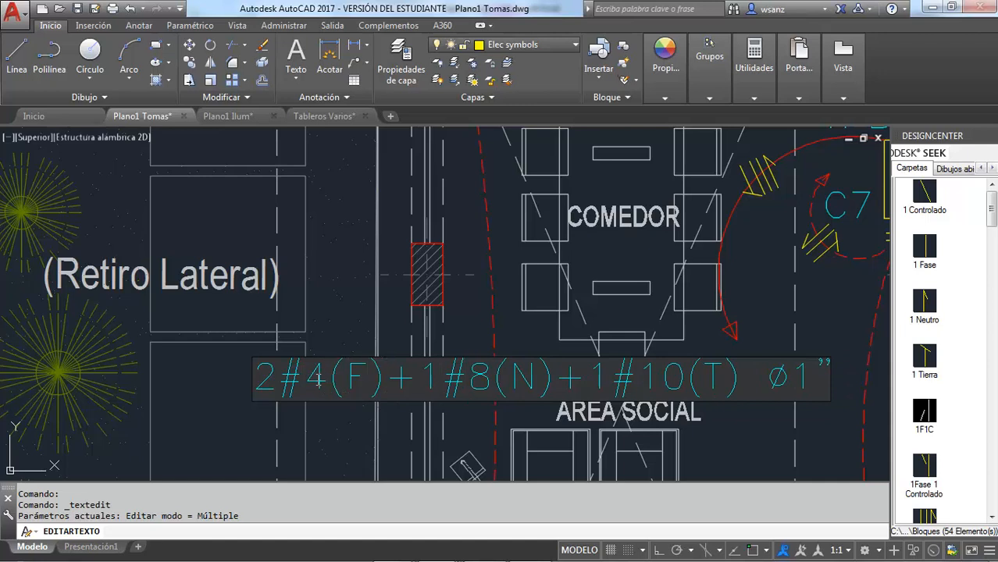
left_click(476, 381)
type("4")
key("Delete")
type("8")
key("Delete")
key("Delete")
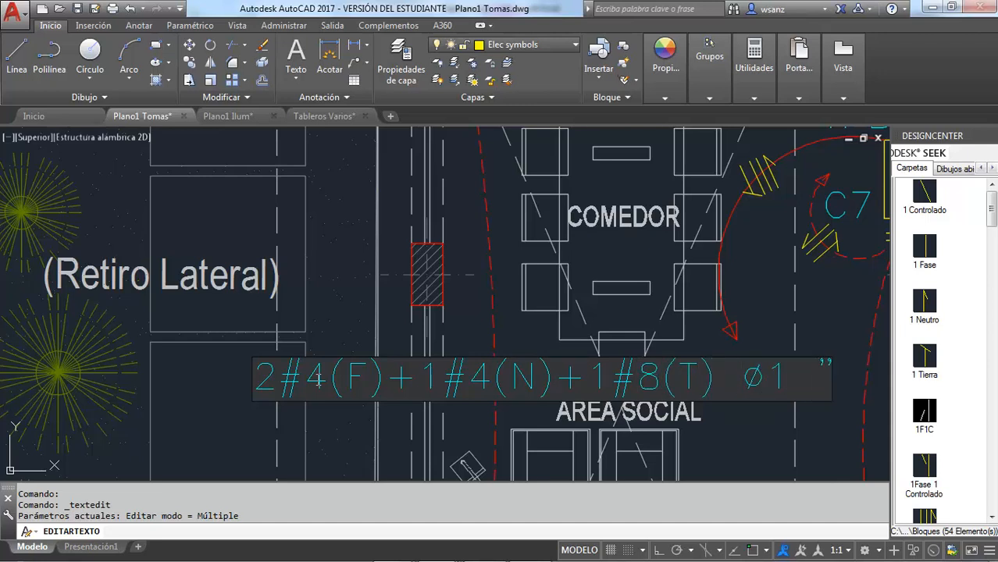
type("1/2")
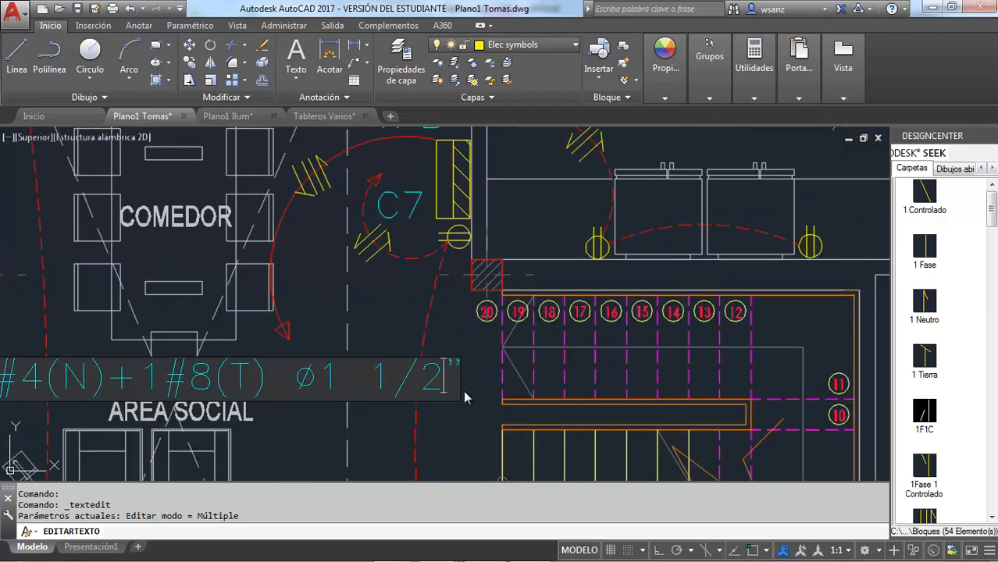
left_click(477, 420)
scroll(472, 416, "down", 3)
key("Escape")
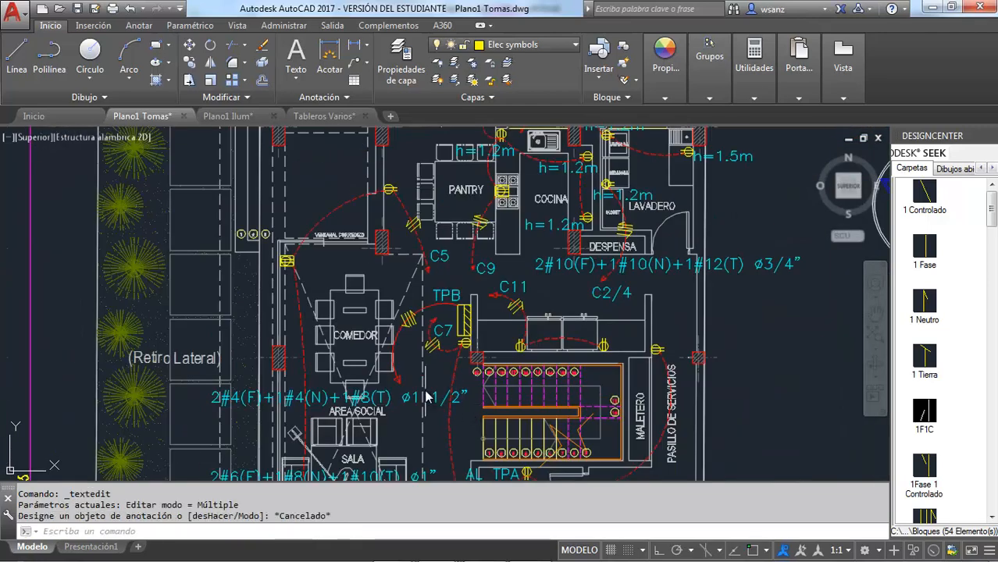
Step: Review the TPB feeder label on the Planta Baja and the breakers and circuits in the pasted TPB panel diagram
scroll(428, 397, "down", 2)
scroll(414, 389, "up", 4)
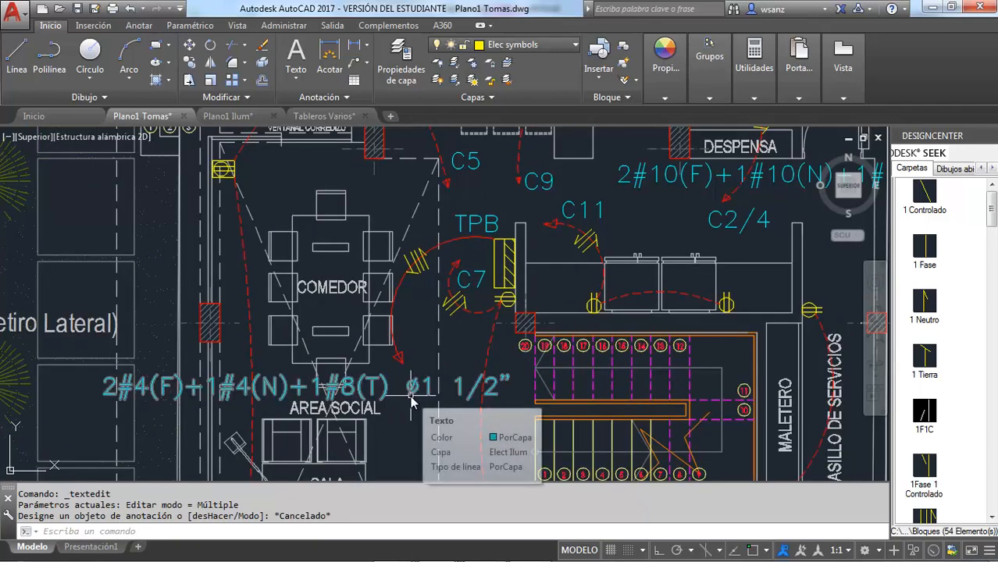
scroll(405, 377, "down", 8)
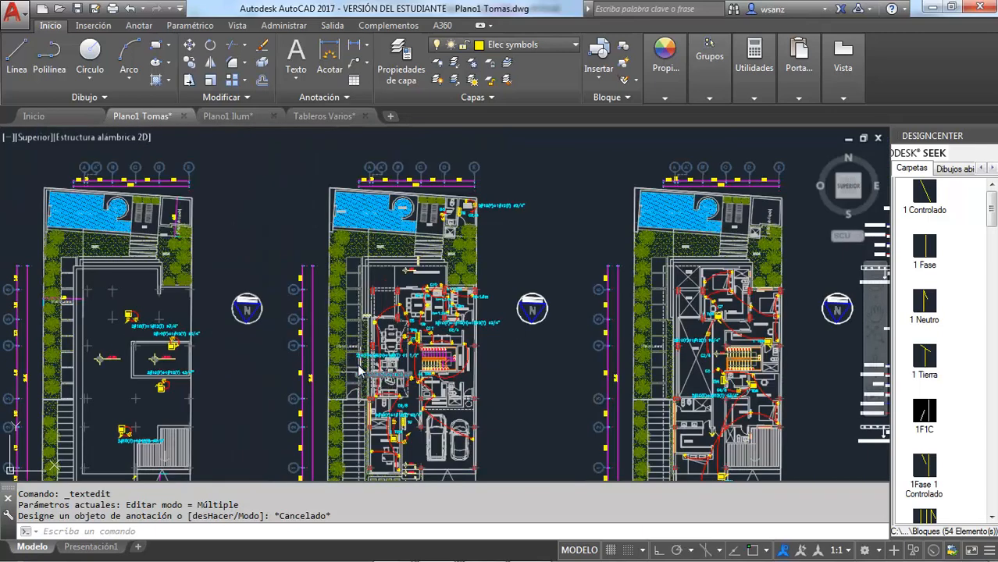
scroll(344, 334, "down", 4)
scroll(551, 352, "up", 5)
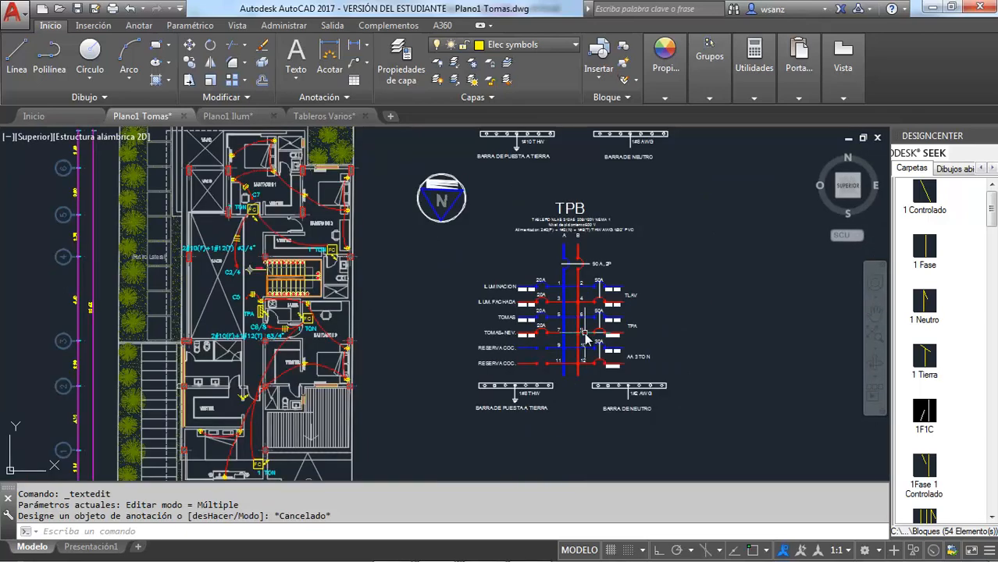
scroll(604, 304, "up", 2)
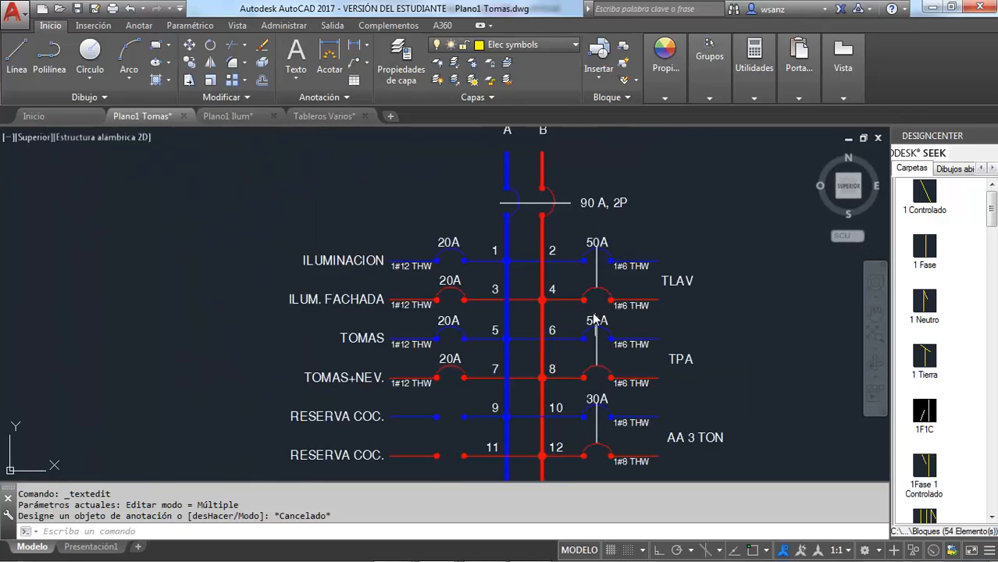
Step: Erase the 90 A, 2P main breaker's two arcs, linking line and label from the TPB panel diagram
scroll(633, 294, "up", 2)
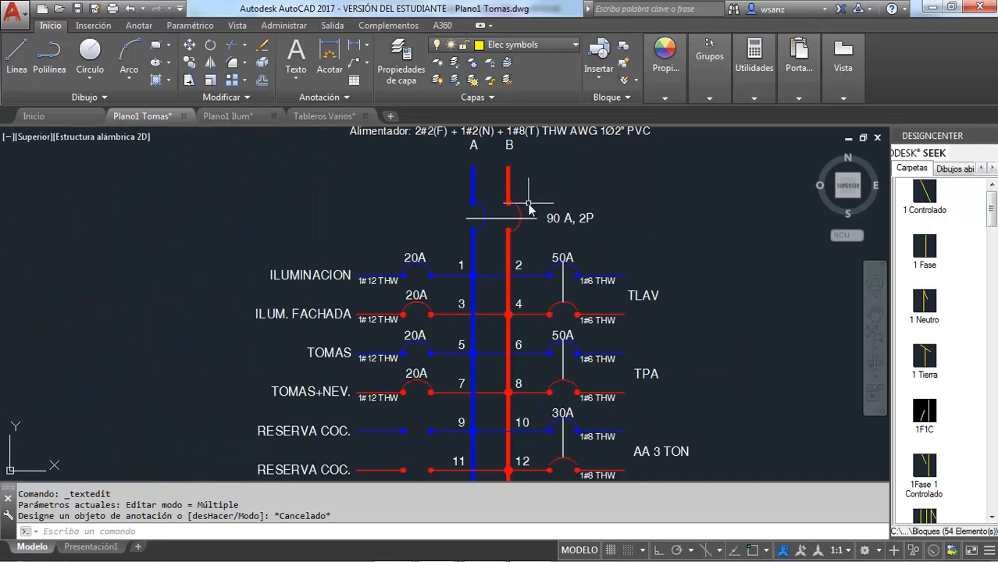
scroll(530, 216, "up", 2)
left_click(639, 238)
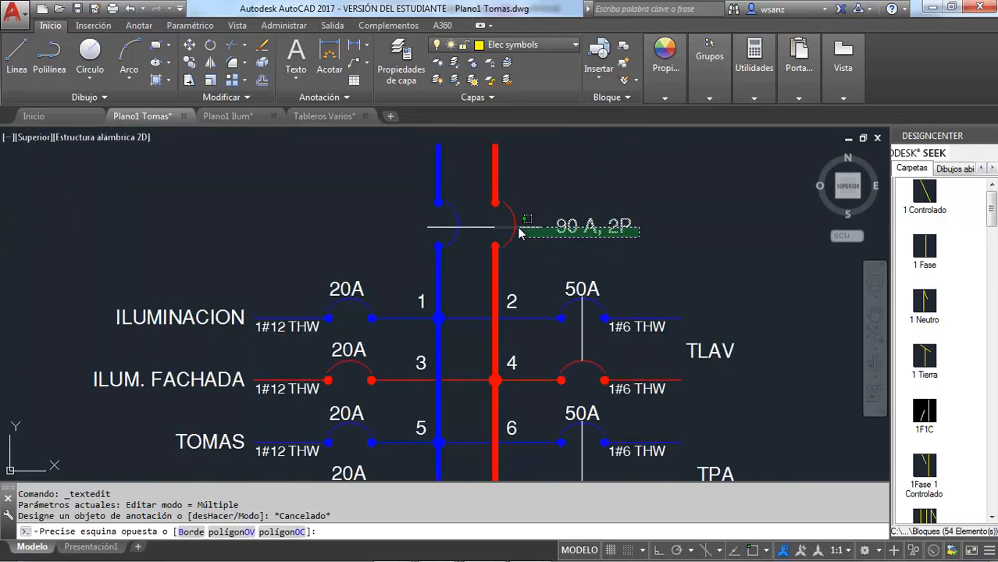
left_click(447, 228)
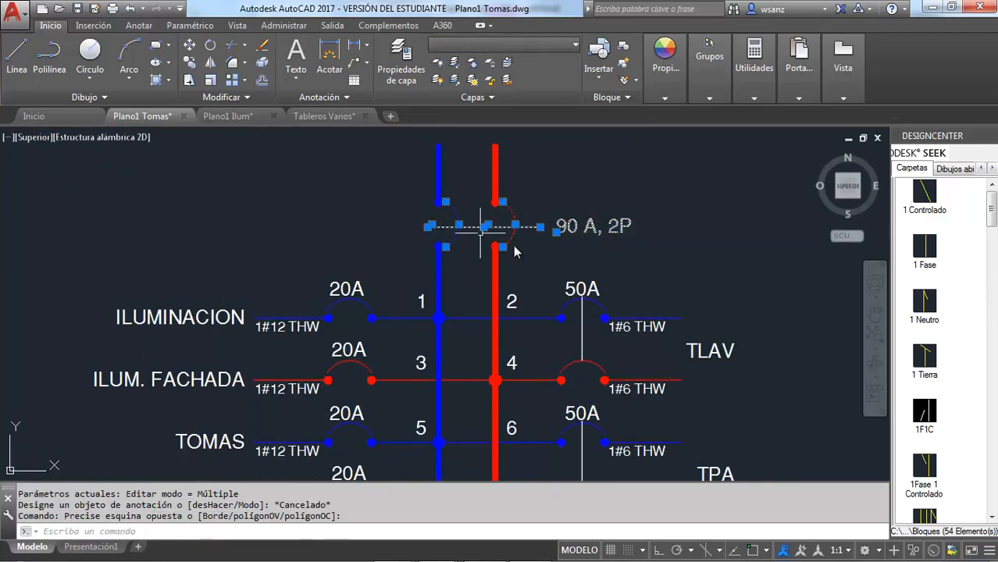
key("Delete")
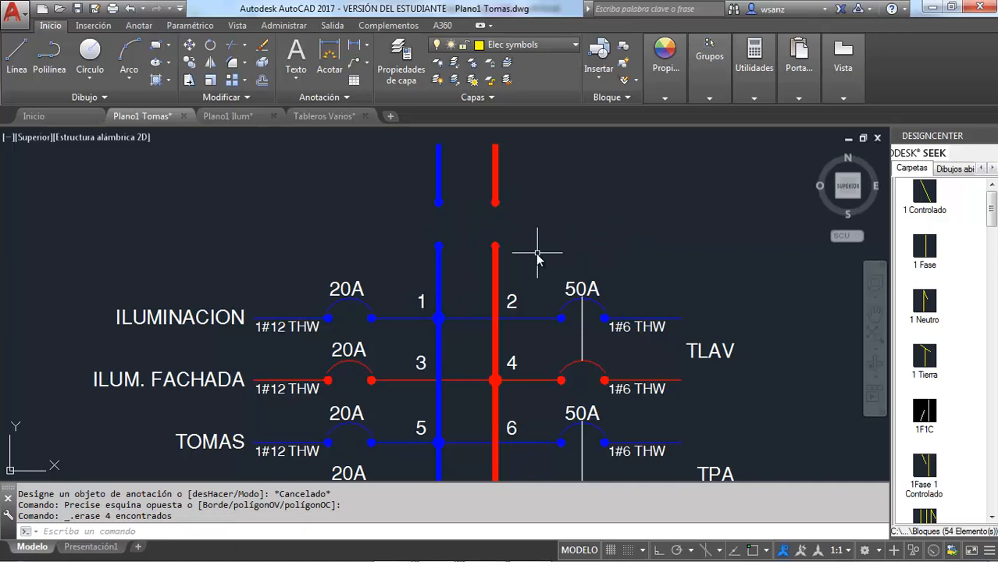
Step: Erase the four terminal dots left at the main breaker gap on TPB's A and B busbars
left_click(441, 243)
left_click(493, 243)
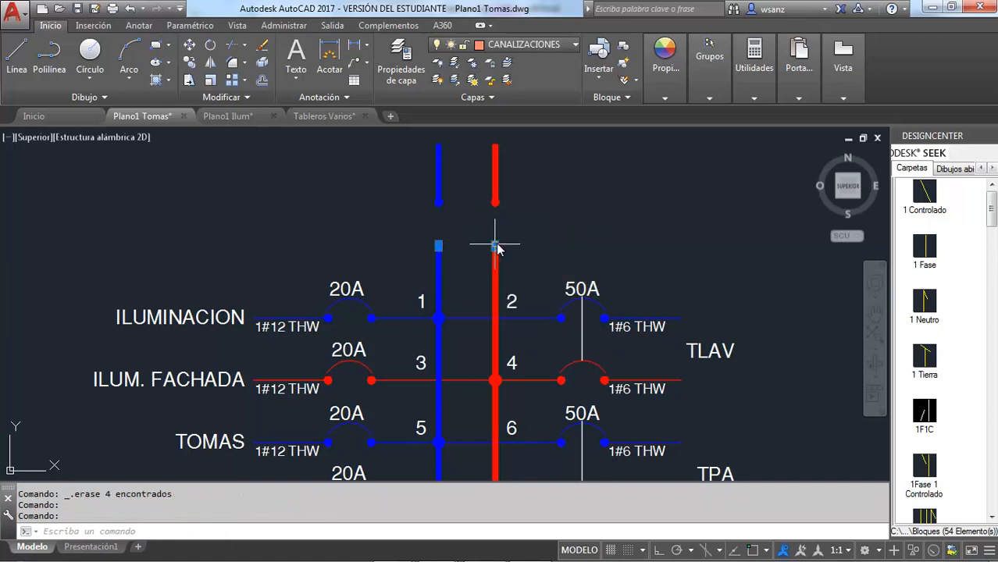
key("Delete")
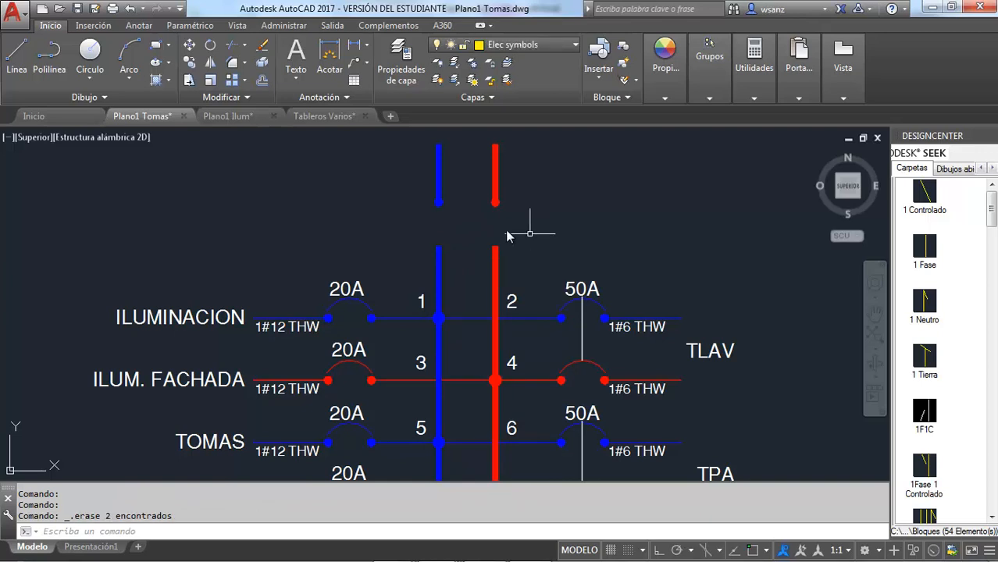
left_click(439, 206)
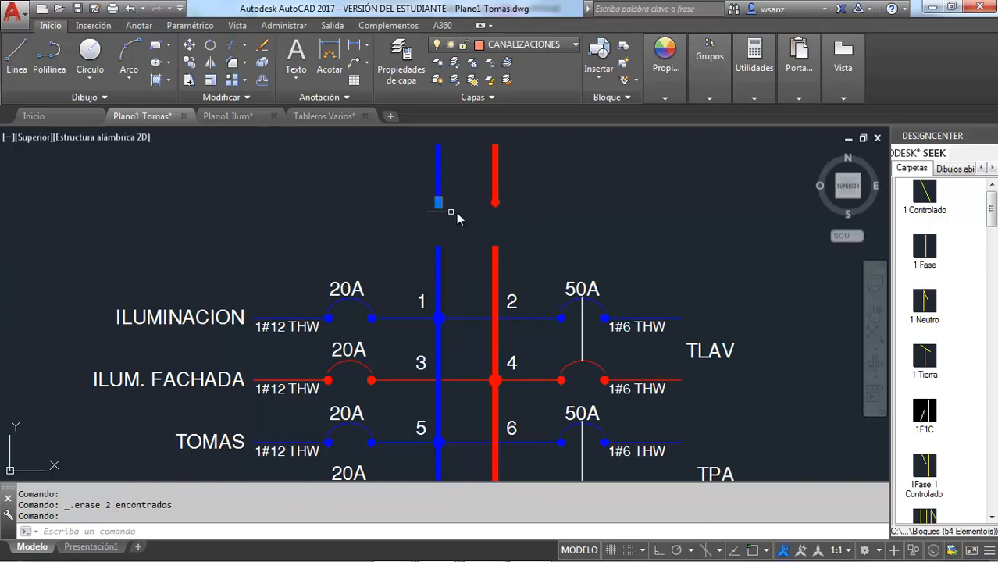
left_click(496, 204)
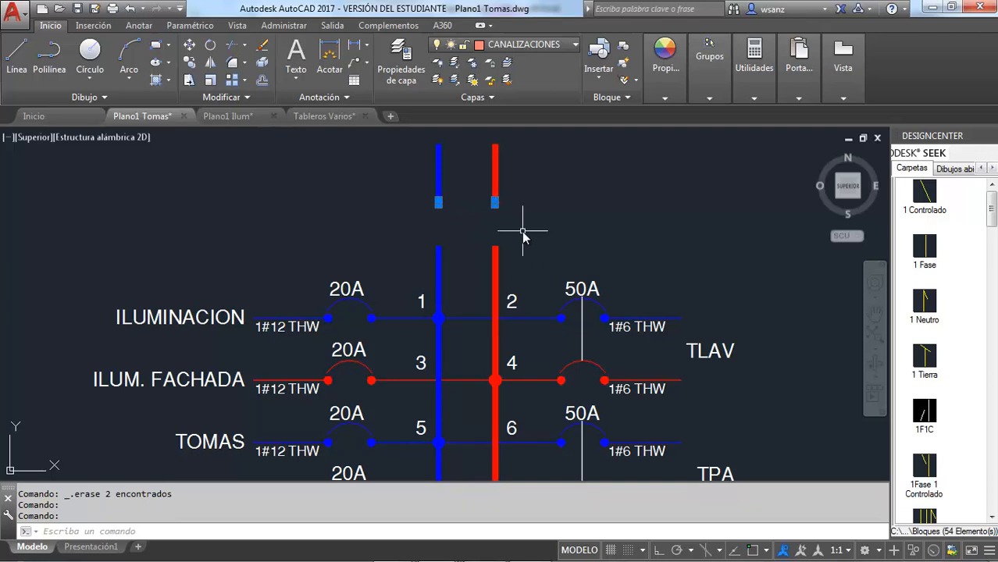
key("Delete")
Step: Stretch the lower A and B busbars vertically across the breaker gap to the top ends of the short upper segments
left_click(439, 250)
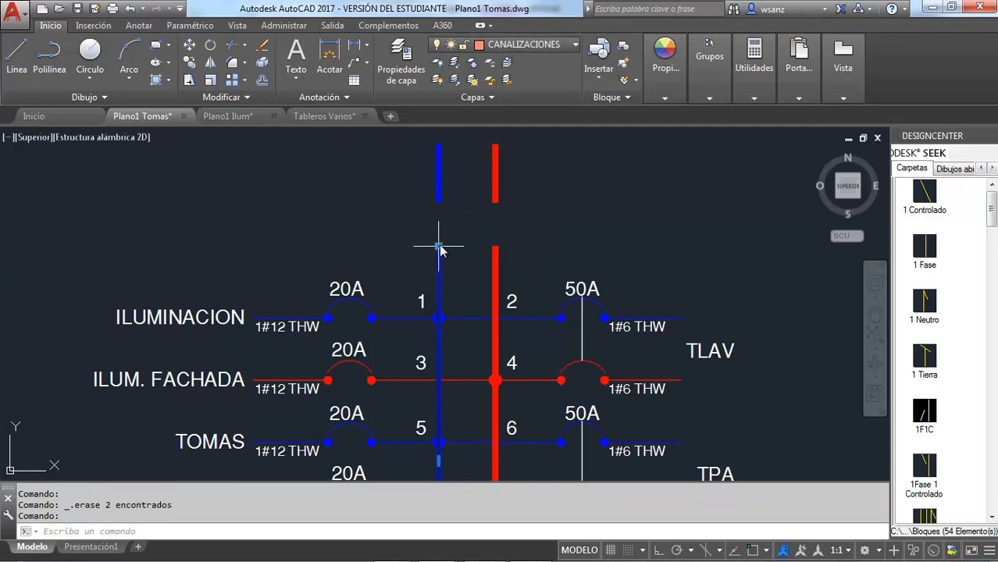
left_click(439, 247)
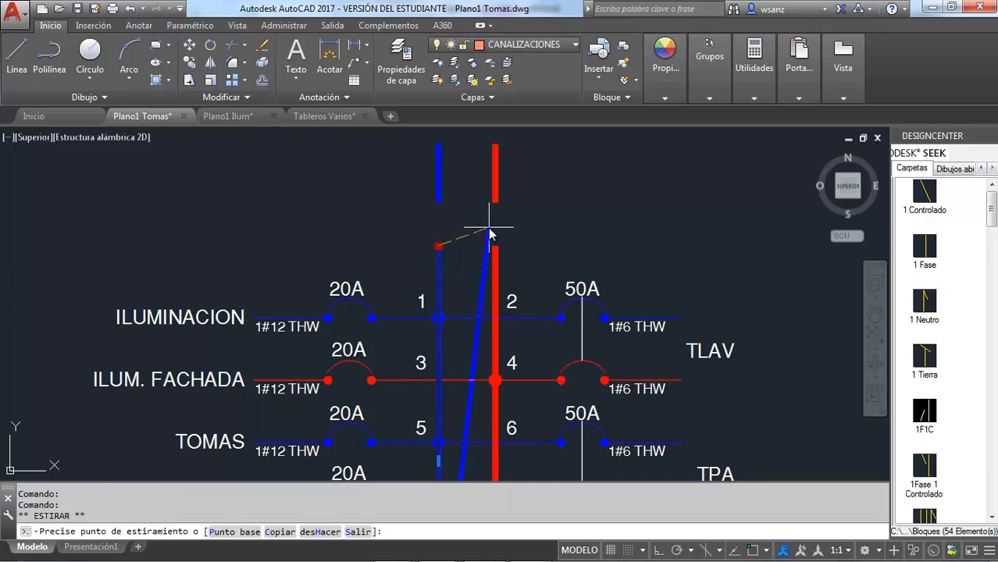
key("F8")
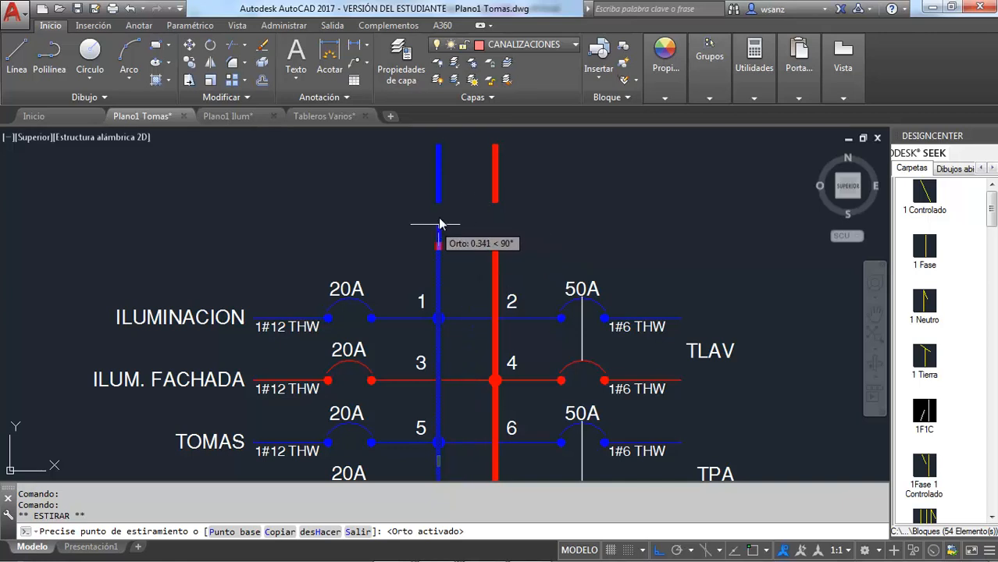
key("F3")
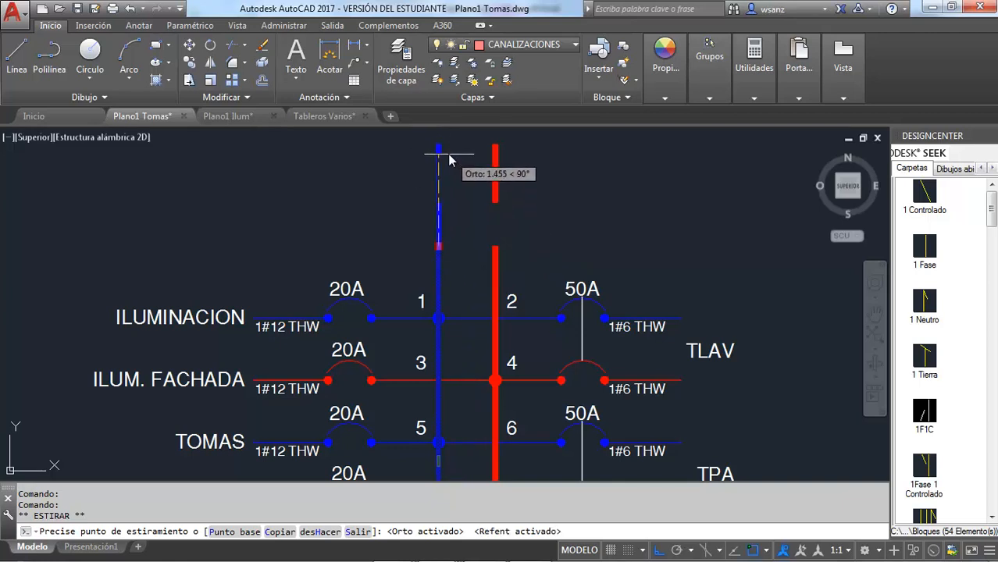
left_click(443, 148)
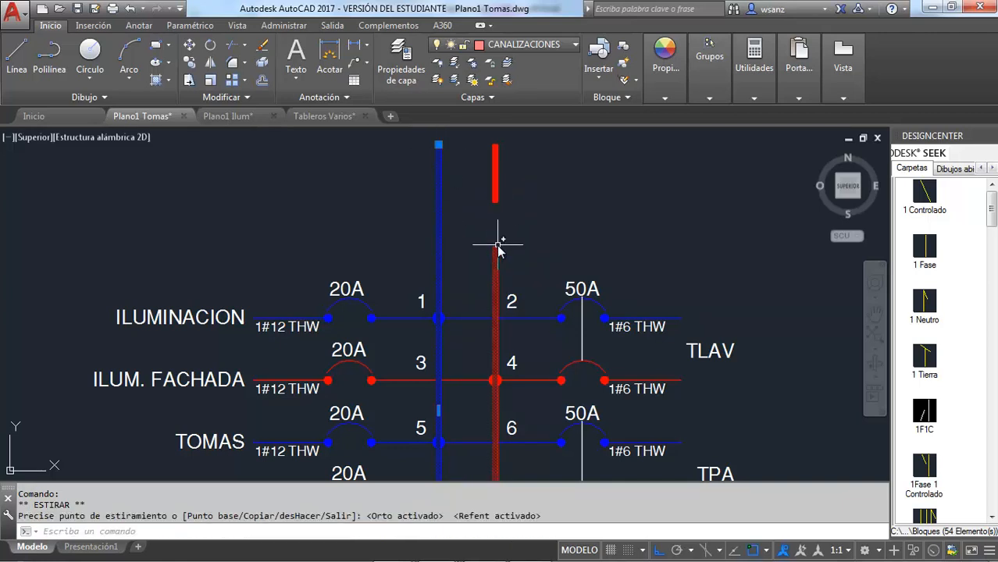
left_click(494, 247)
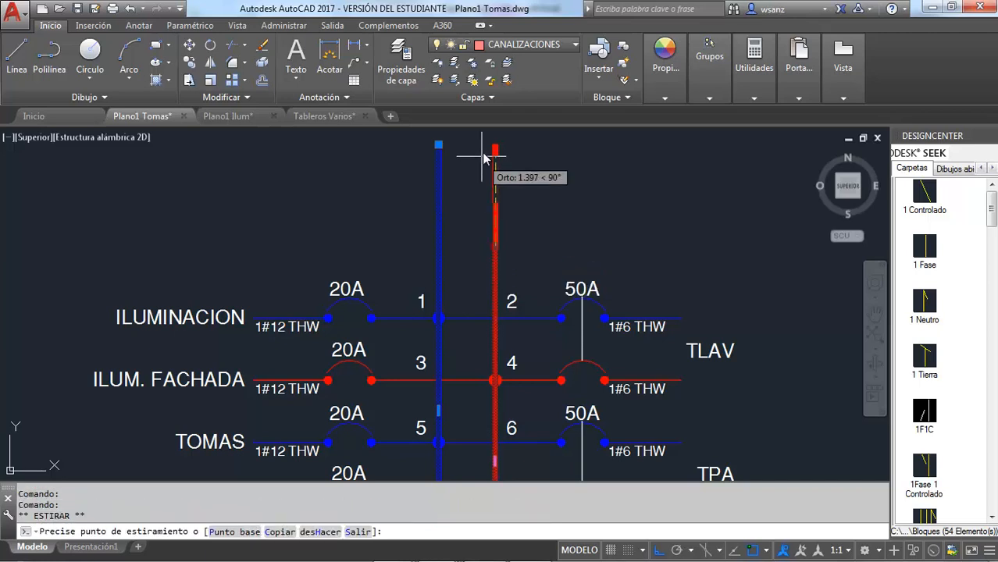
left_click(494, 145)
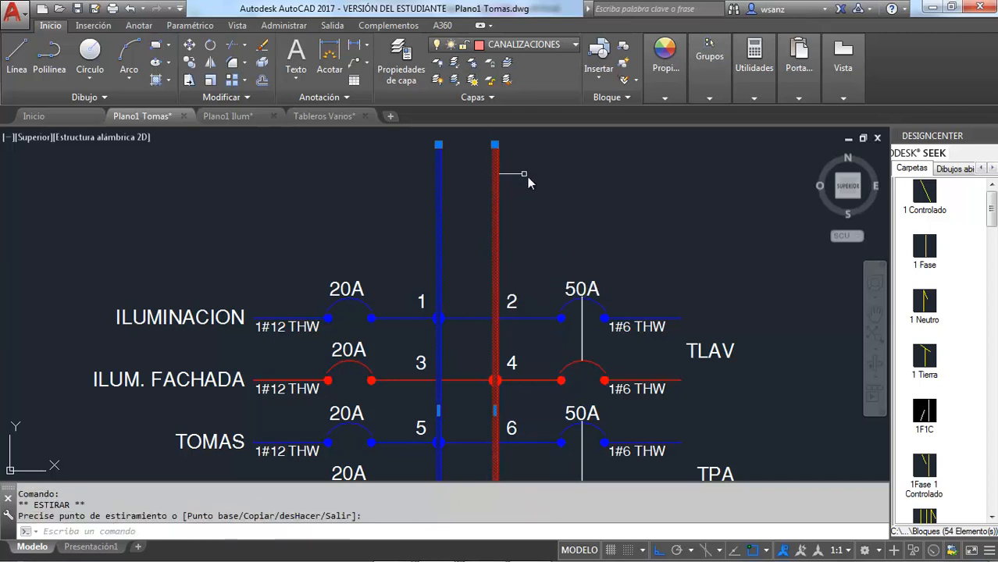
key("Escape")
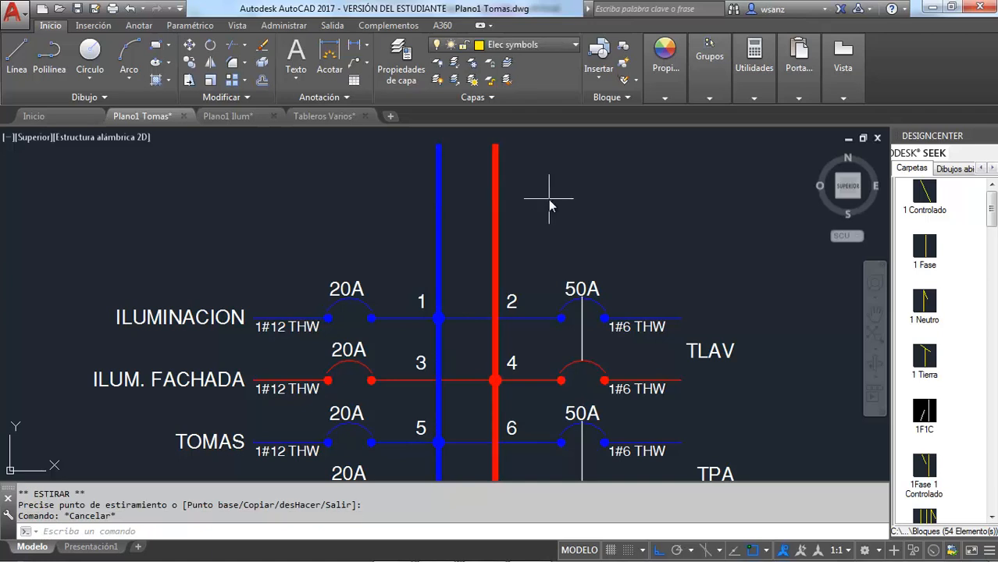
Step: Erase the two short upper busbar segments overlapped by the extended A and B busbars, keeping the long ones
left_click(550, 200)
left_click(402, 145)
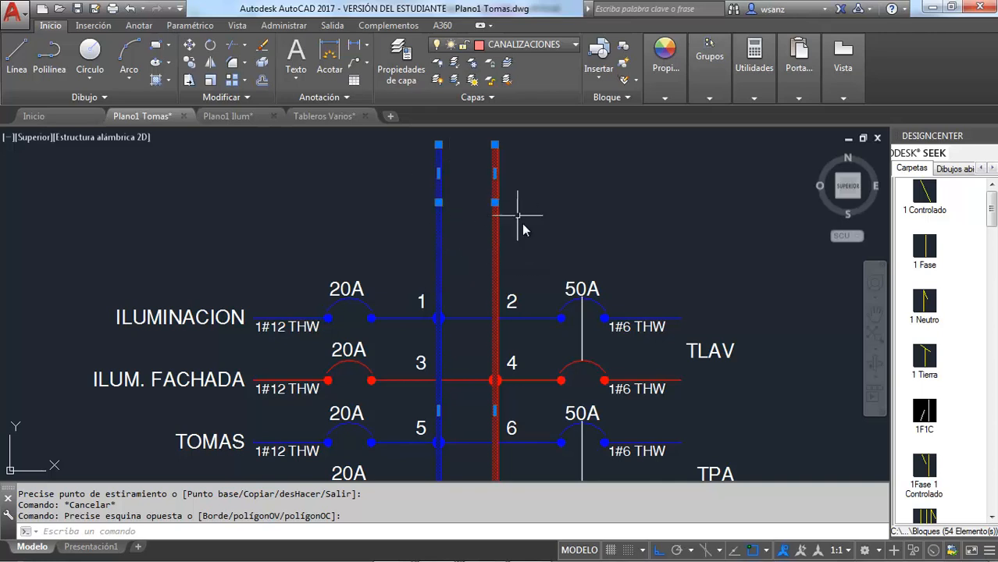
left_click(542, 268)
left_click(407, 233)
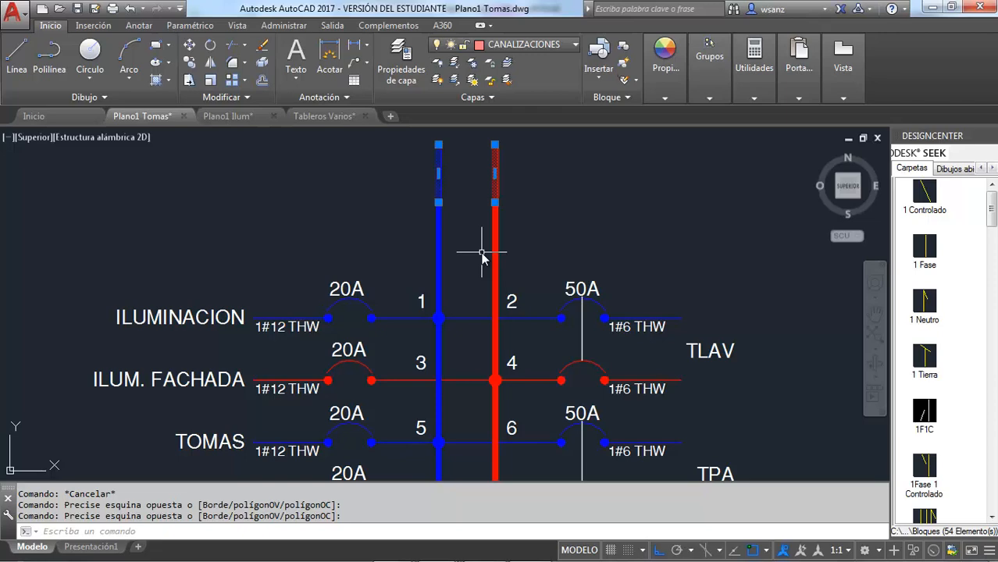
key("Delete")
Step: Replace NLAB 312AB with RESIDENCIAL in the description line below the TPB title
scroll(423, 235, "down", 5)
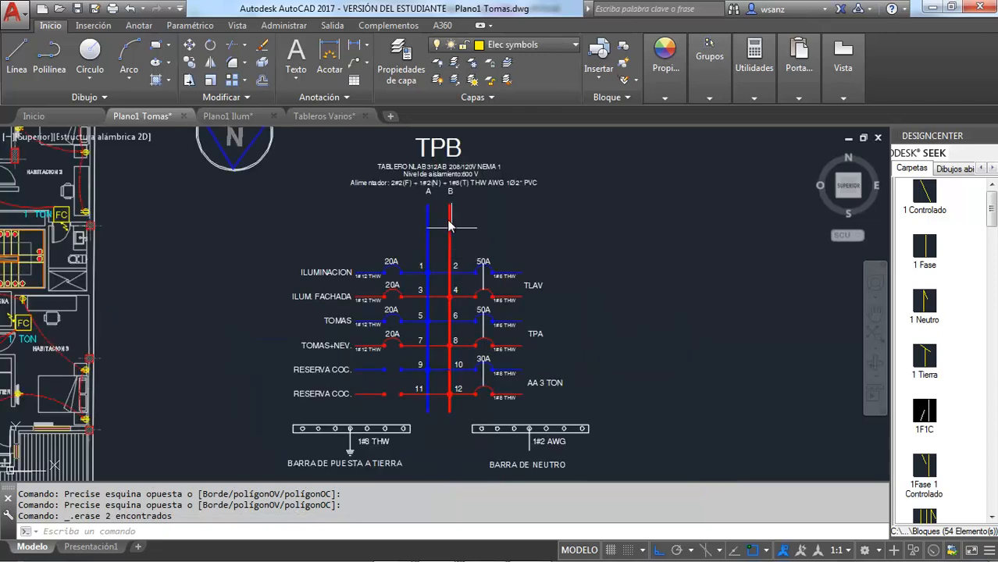
scroll(436, 207, "up", 5)
scroll(420, 266, "down", 4)
scroll(408, 172, "up", 4)
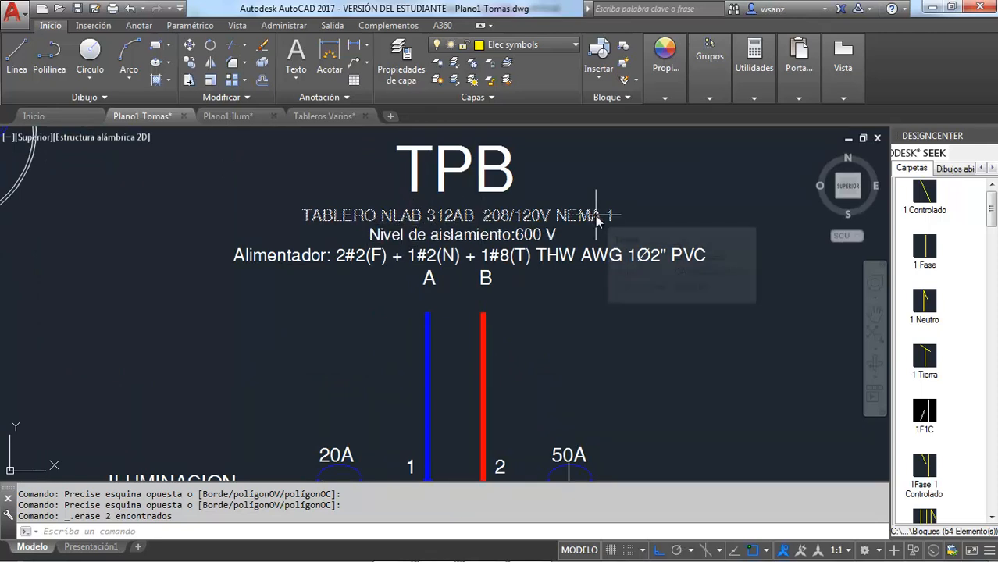
double_click(455, 222)
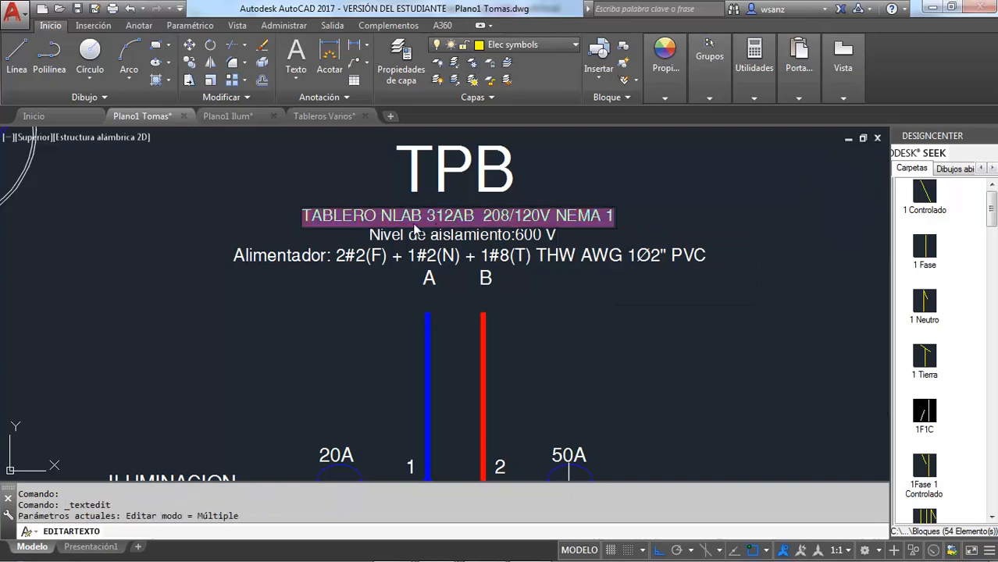
left_click(378, 215)
left_click_drag(397, 215, 418, 216)
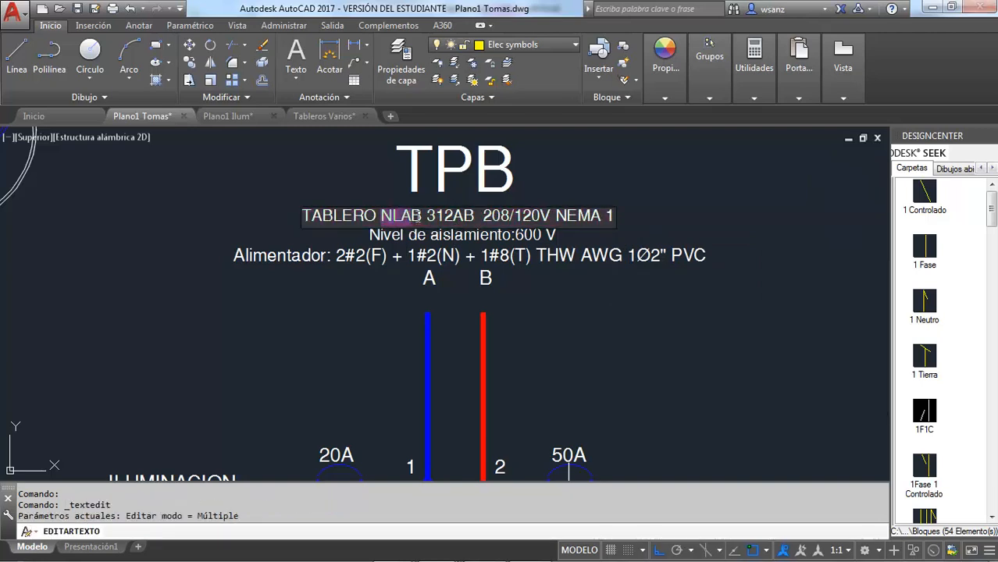
type("RESIDENCI")
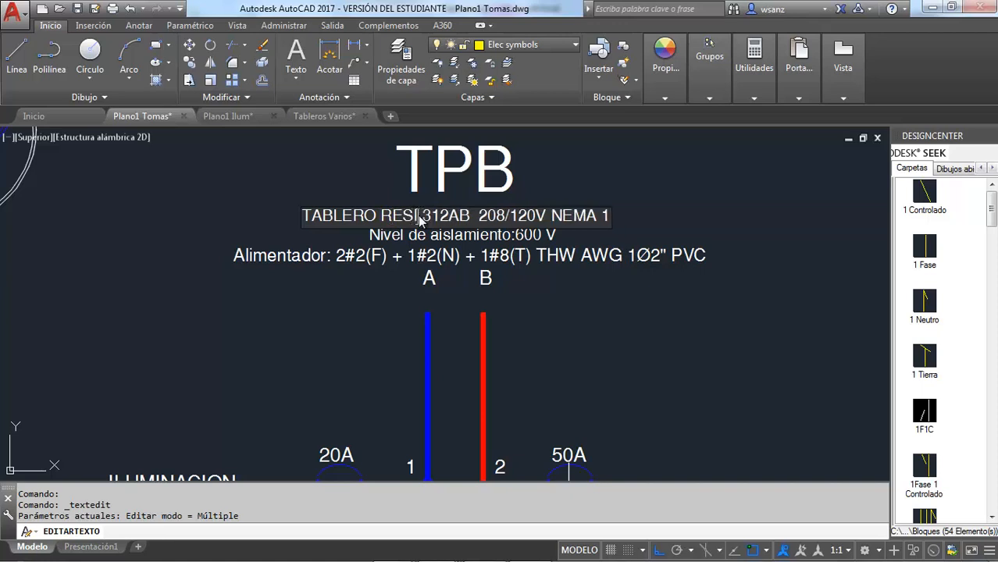
type("AL DE 12")
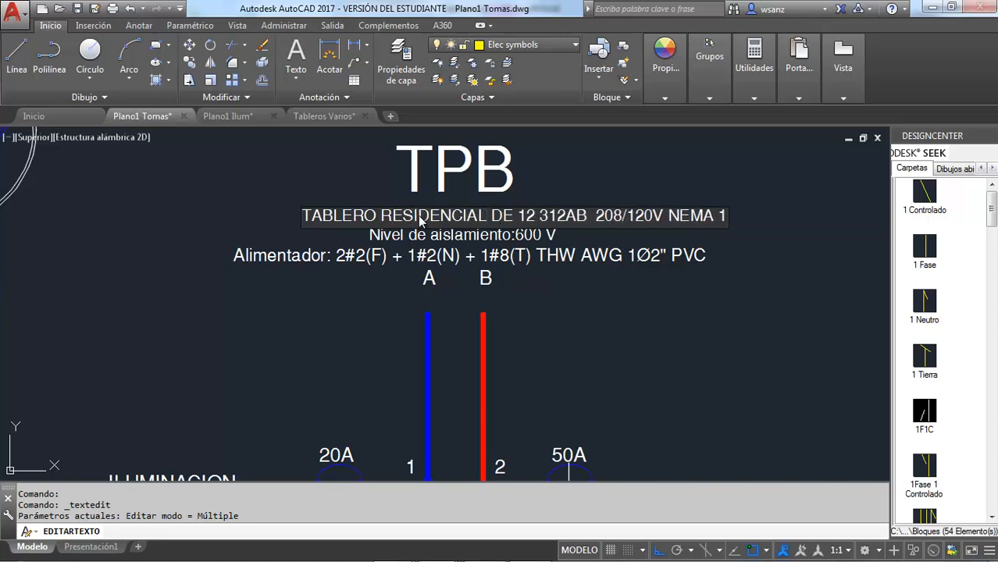
key("BackSpace")
key("BackSpace")
key("BackSpace")
key("BackSpace")
key("BackSpace")
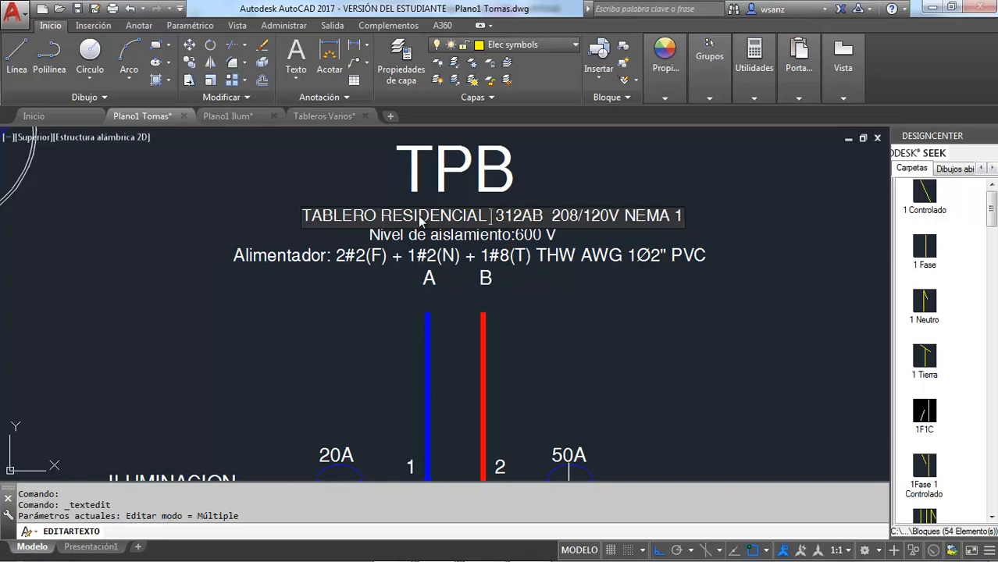
key("Delete")
key("Delete")
key("Delete")
key("Delete")
key("Delete")
key("Delete")
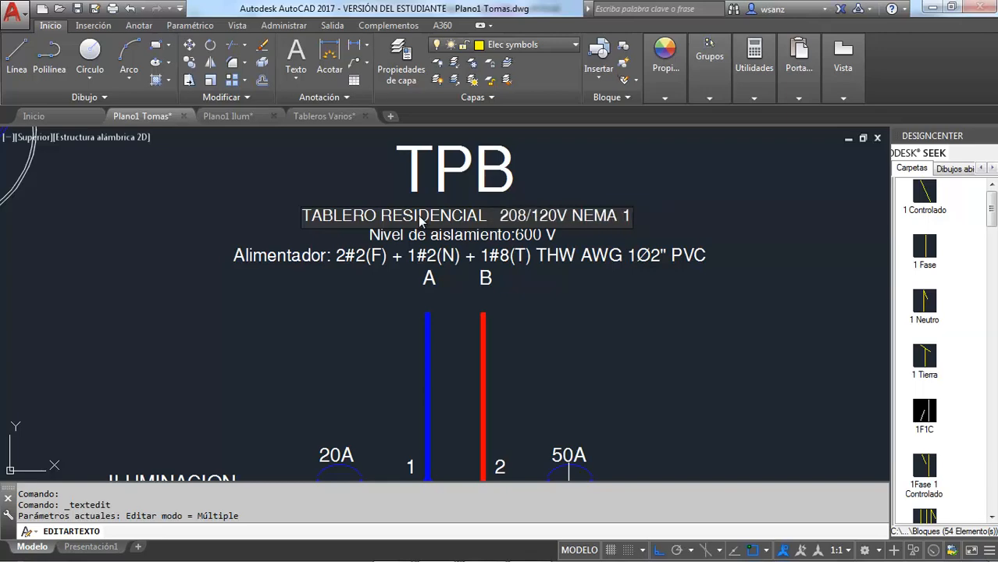
left_click(534, 176)
Step: Insert 12 CIRCUITOS after RESIDENCIAL in the TPB description line, following the wording of the TPA panel's description
scroll(531, 178, "down", 5)
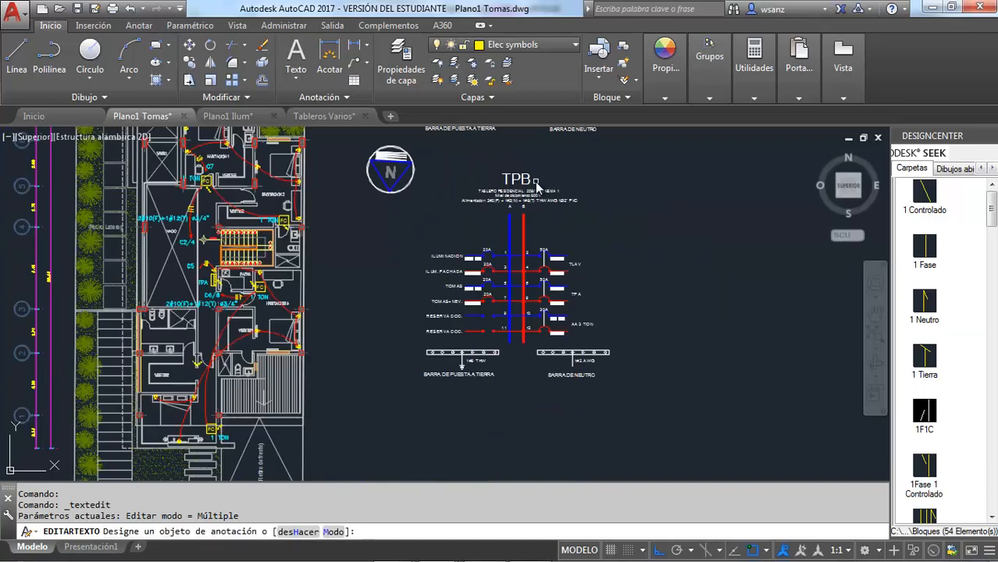
scroll(545, 149, "up", 10)
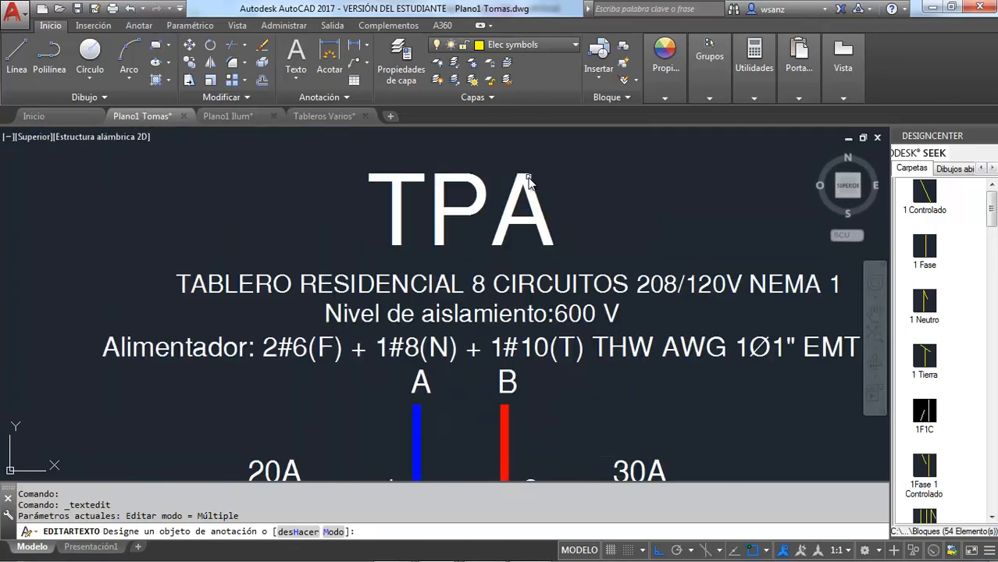
scroll(521, 255, "down", 3)
scroll(521, 256, "down", 3)
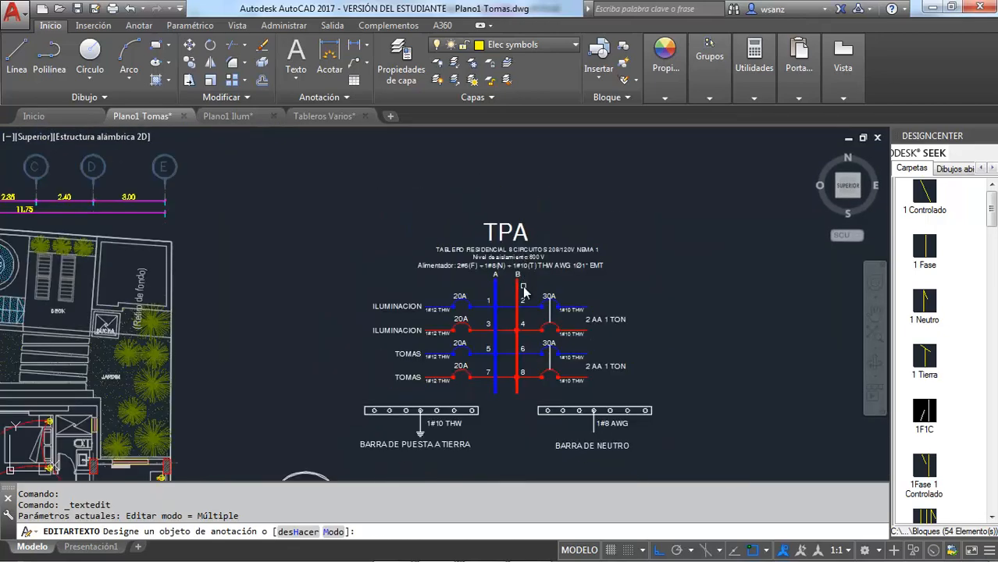
scroll(523, 291, "up", 2)
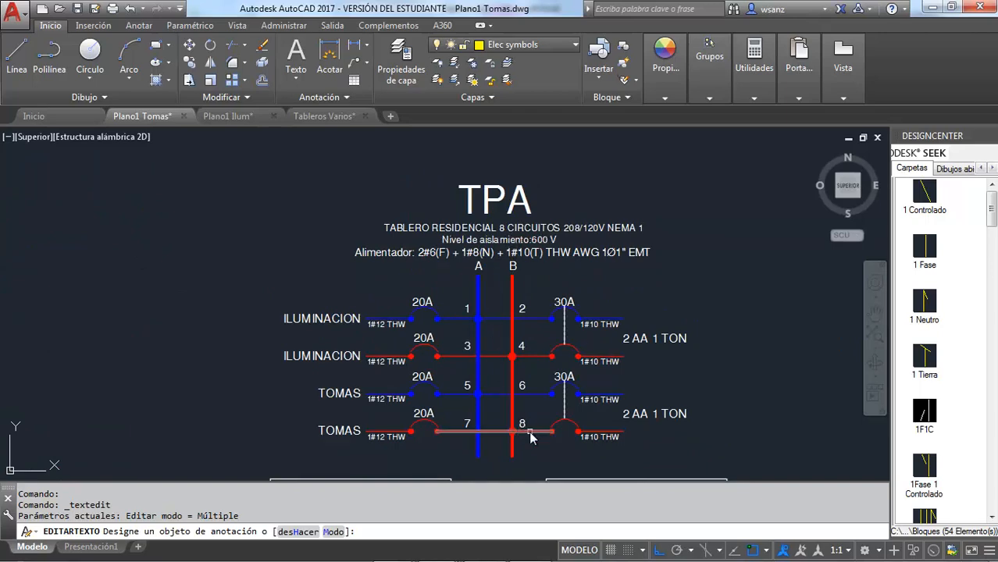
scroll(522, 312, "down", 5)
scroll(518, 413, "up", 7)
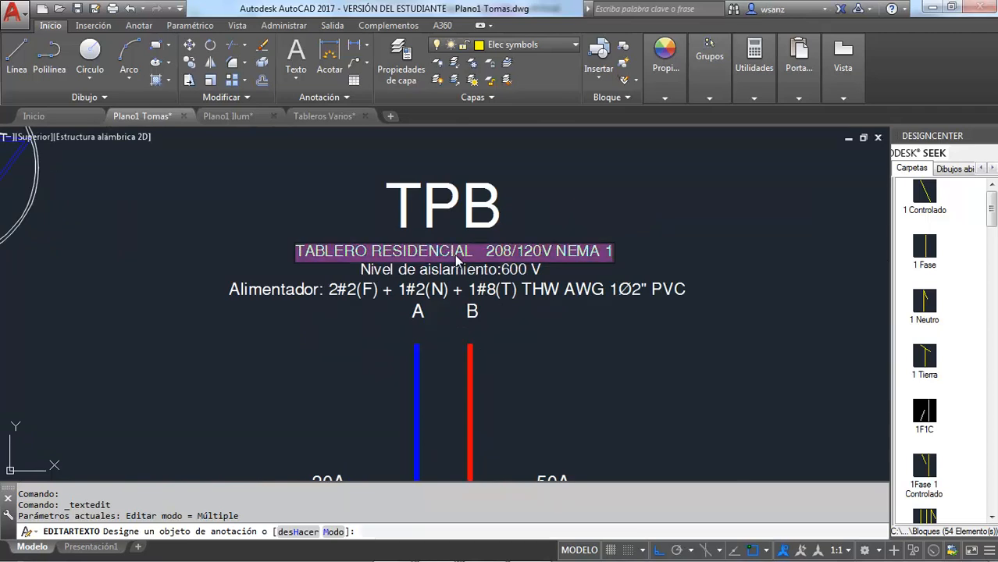
left_click(468, 262)
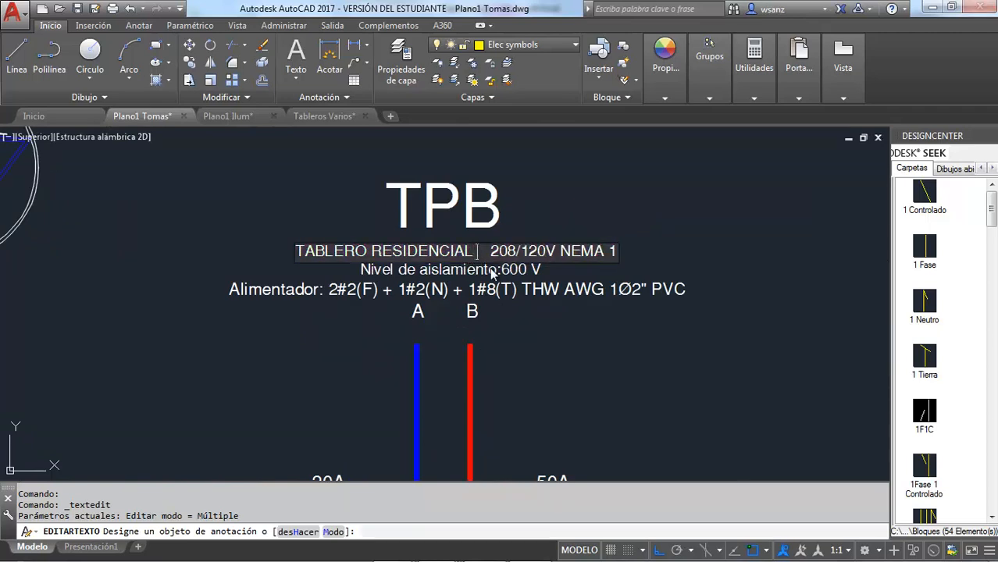
type("12 CIRCUI")
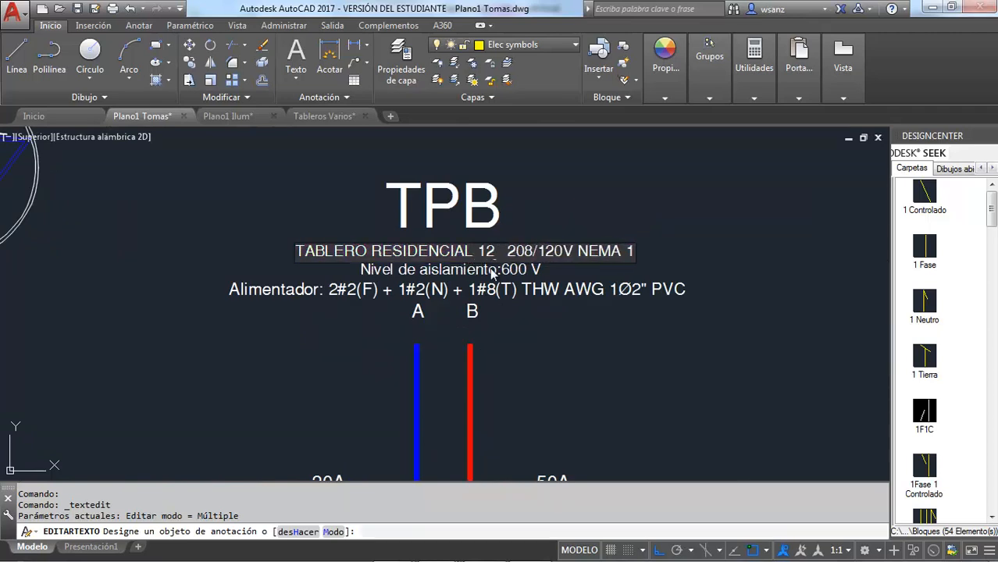
type("TOS")
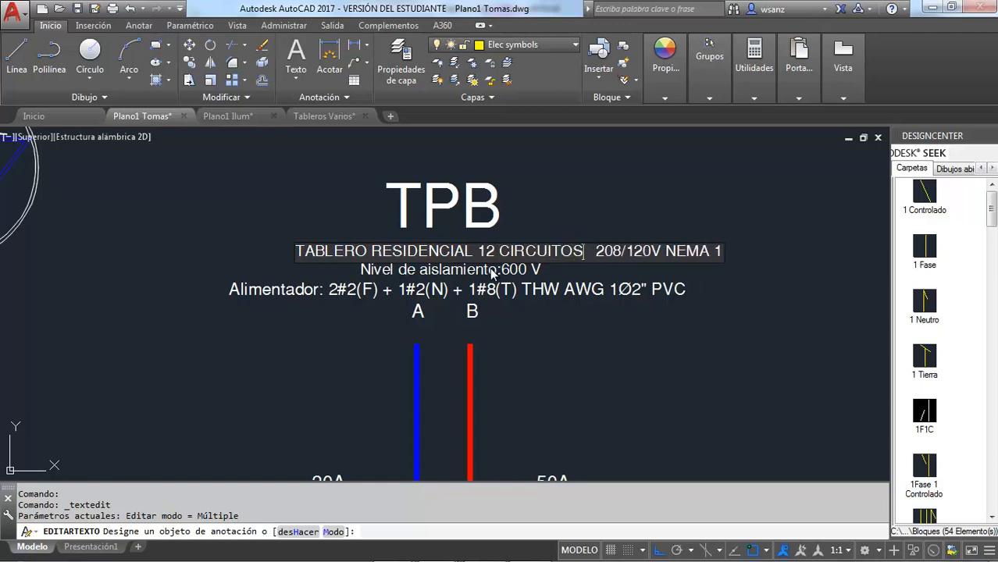
left_click(563, 220)
key("Escape")
Step: Move the TPB description line so it sits centred just below the TPB title
double_click(556, 253)
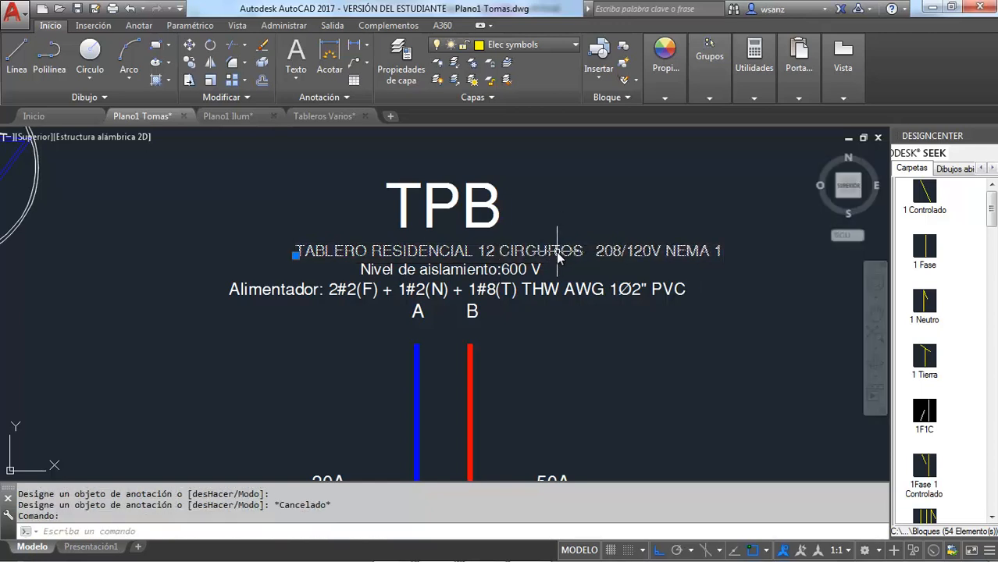
key("Escape")
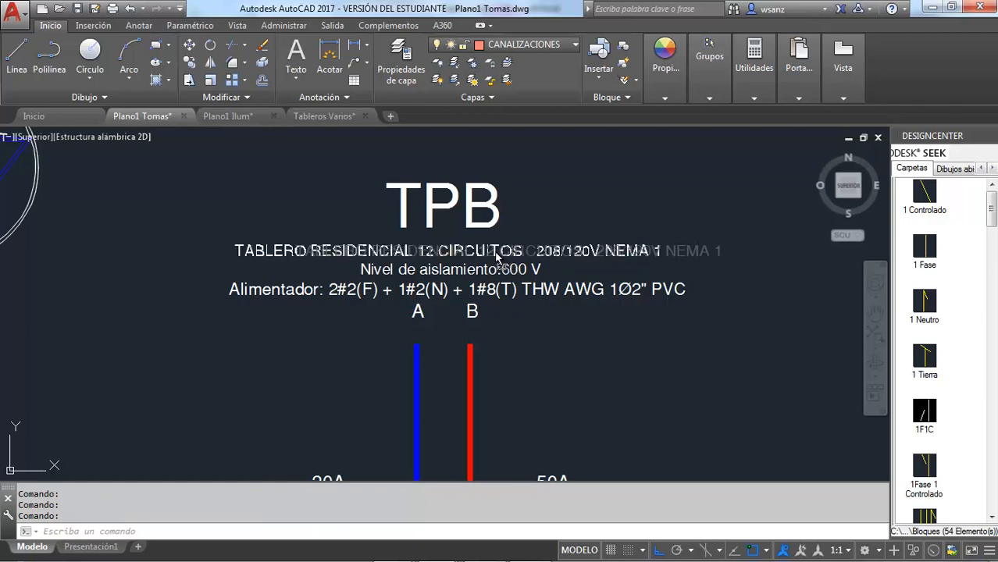
left_click_drag(506, 247, 506, 247)
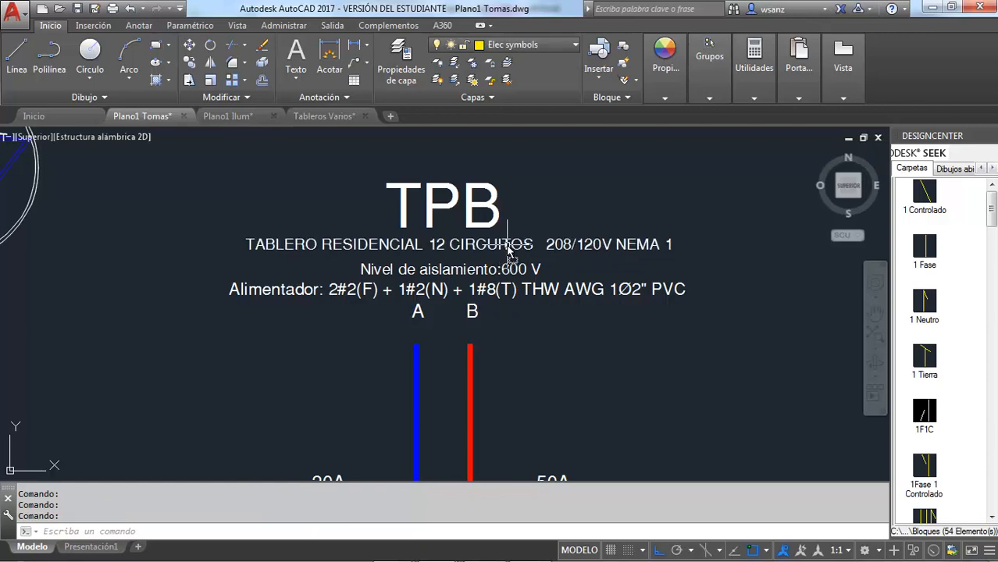
Step: Set the phase and neutral conductors in TPB's Alimentador line to 2#4(F) and 1#4(N)
scroll(508, 275, "down", 2)
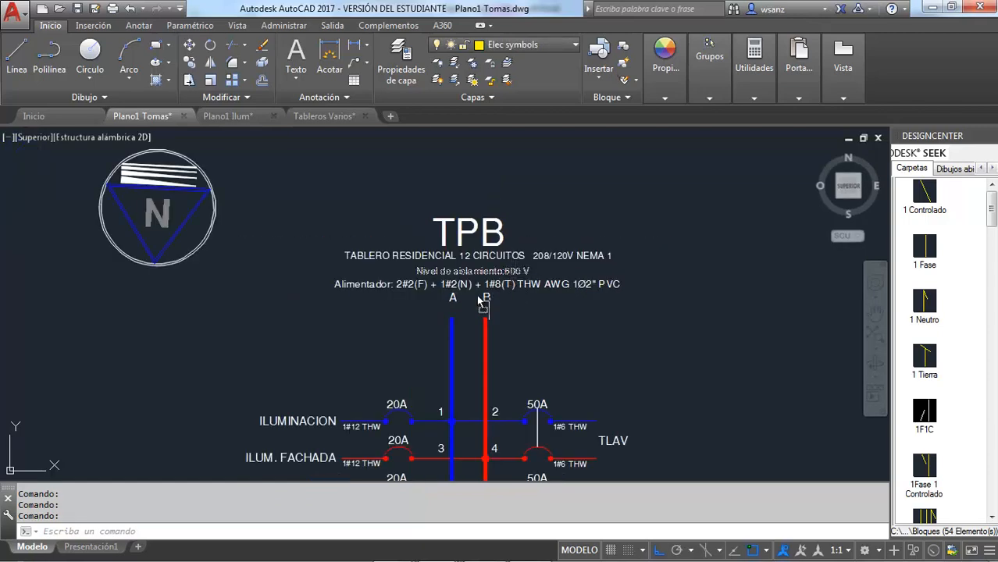
scroll(457, 273, "up", 4)
double_click(320, 263)
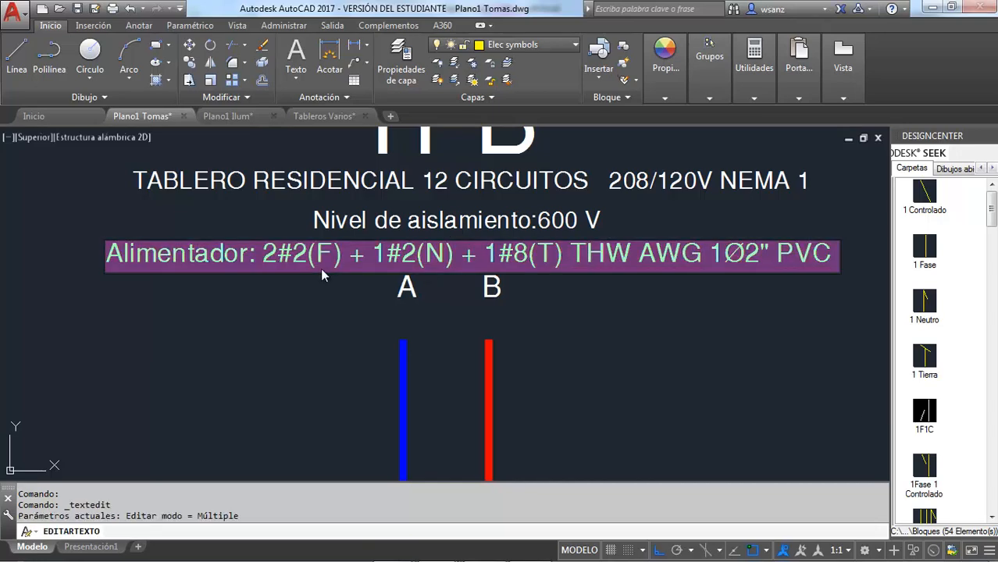
left_click(300, 262)
key("BackSpace")
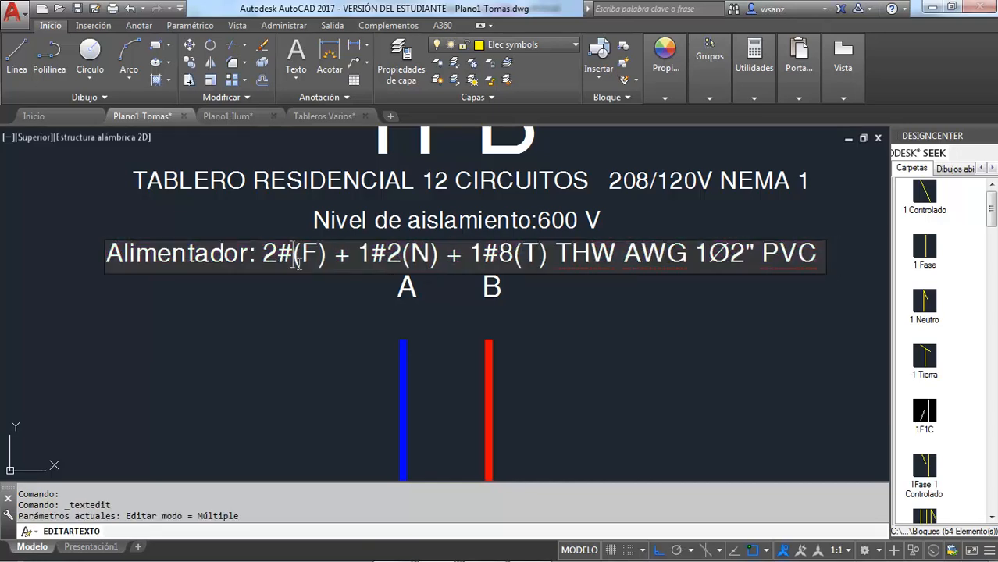
type("4")
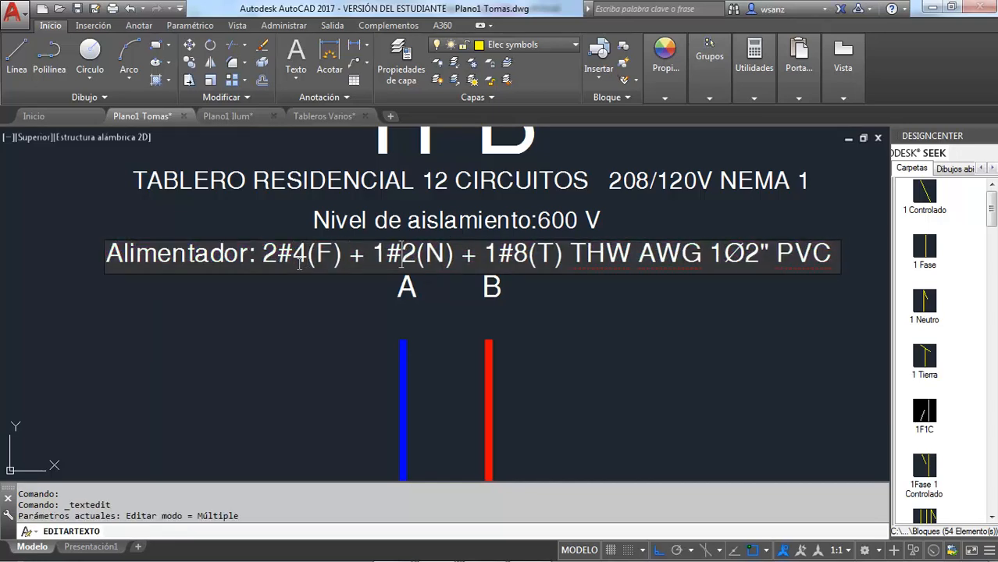
type("4")
key("Delete")
Step: Change the conduit in TPB's Alimentador line to 1Ø1 1/2" EMT
type("1")
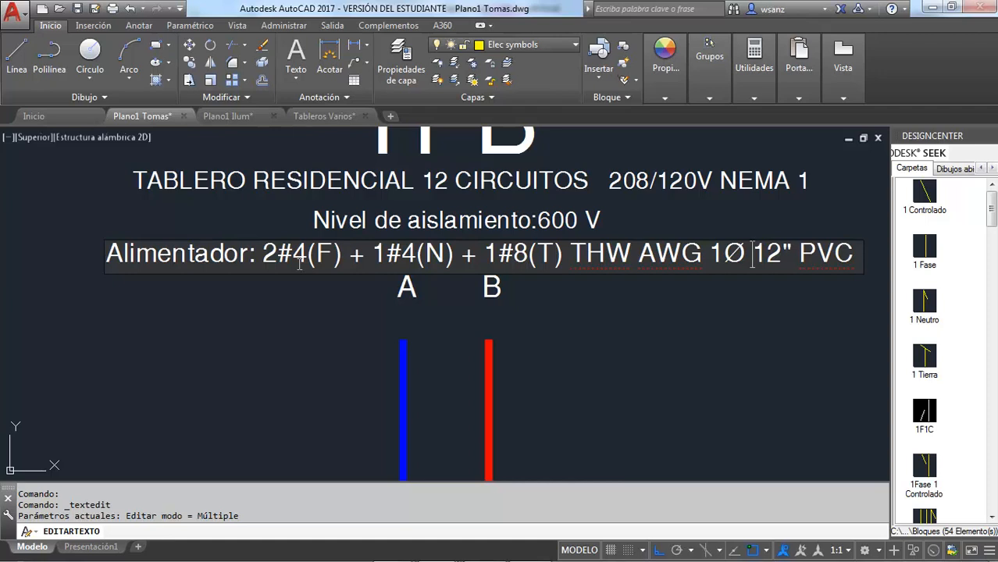
left_click(744, 260)
key("Delete")
type("1")
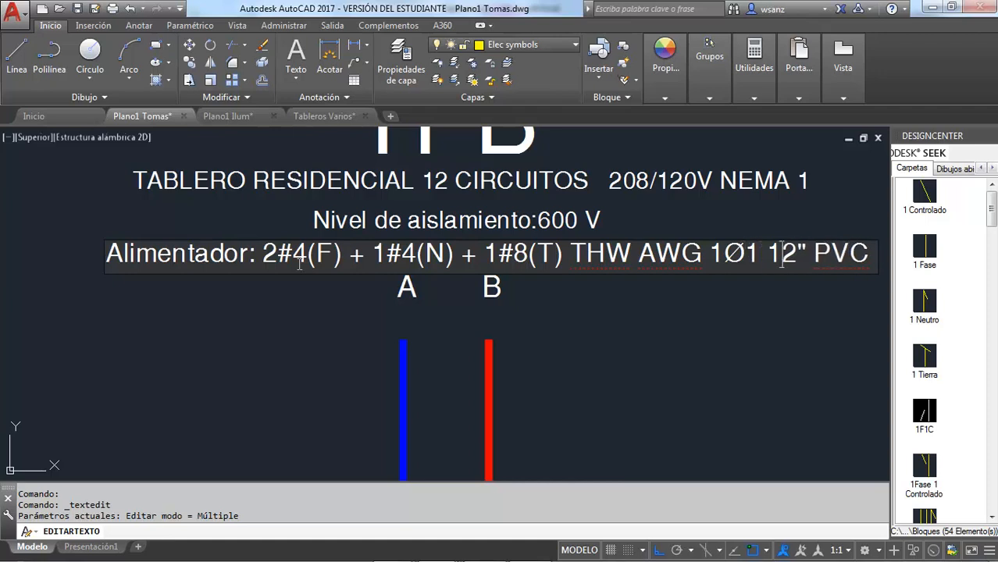
left_click(788, 260)
type("/")
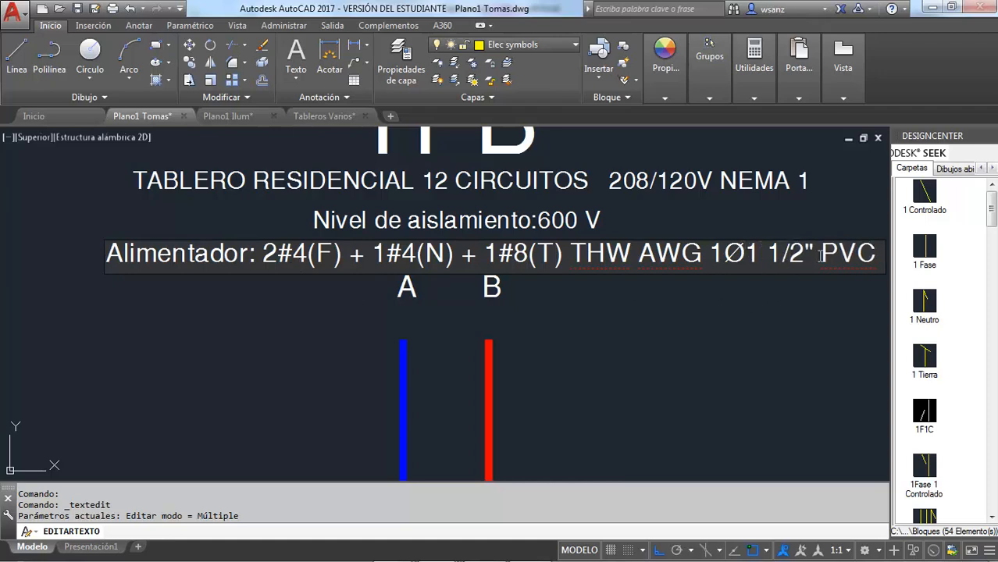
left_click_drag(821, 257, 888, 257)
type("EMT")
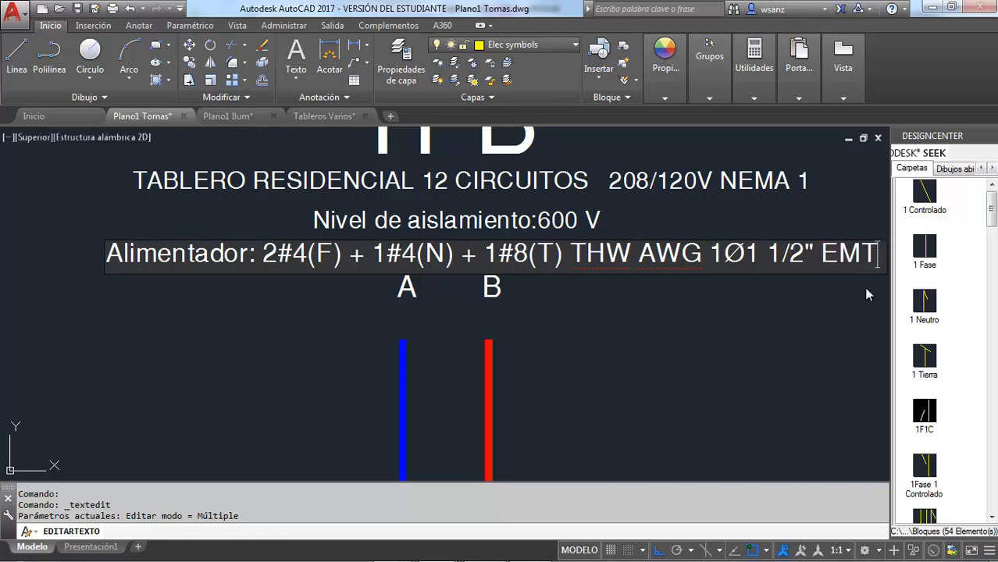
left_click(690, 359)
Step: Move the Alimentador line slightly left so it is centred beneath the TPB title
scroll(690, 360, "down", 5)
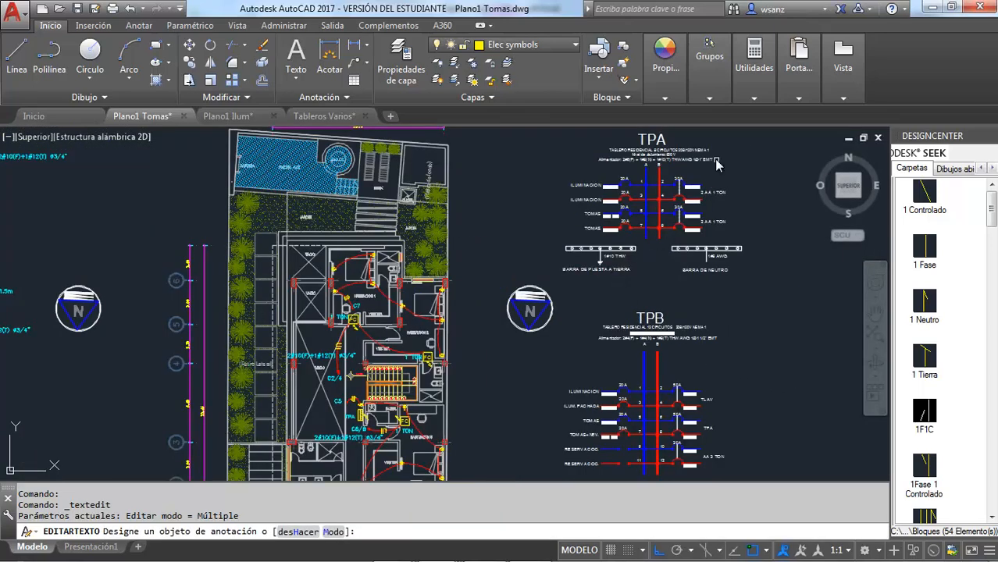
scroll(717, 164, "up", 4)
scroll(712, 179, "down", 3)
scroll(716, 349, "up", 4)
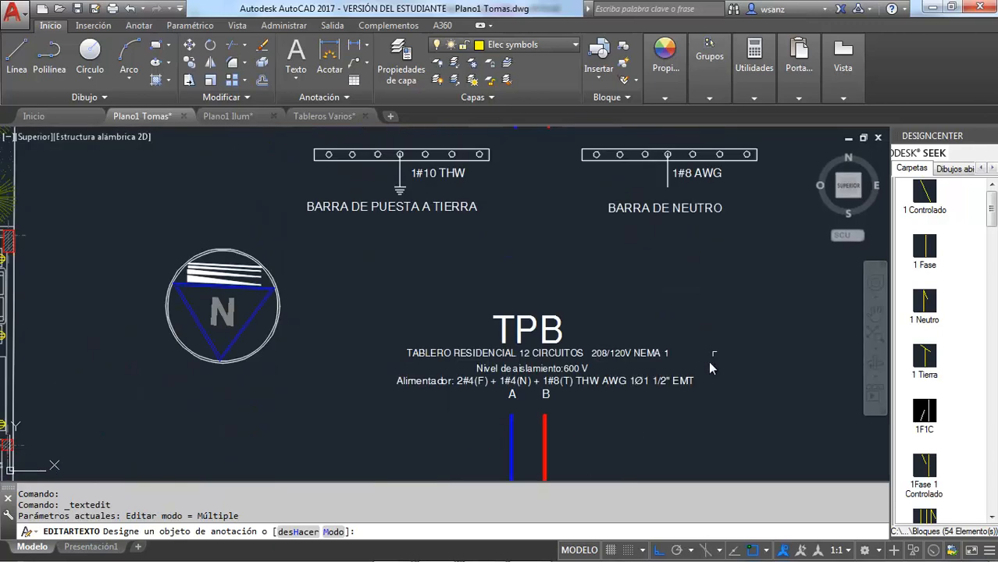
key("Escape")
left_click(675, 381)
mouse_move(680, 380)
left_mouse_down()
mouse_move(667, 382)
mouse_move(682, 385)
left_mouse_up()
left_click(675, 383)
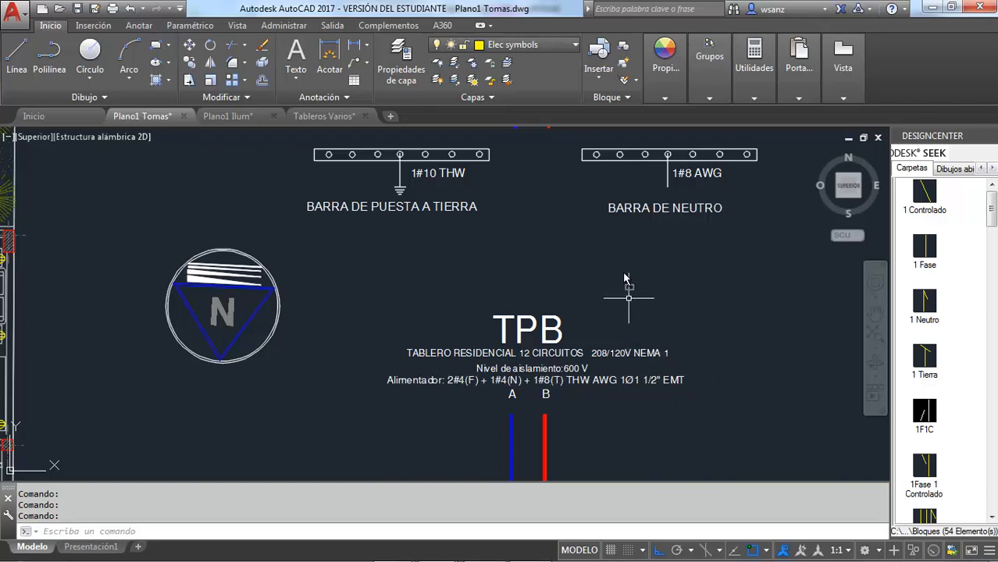
Step: Review TPB's header lines, circuit rows and the ground and neutral bars of its diagram
scroll(622, 264, "down", 2)
scroll(640, 354, "up", 3)
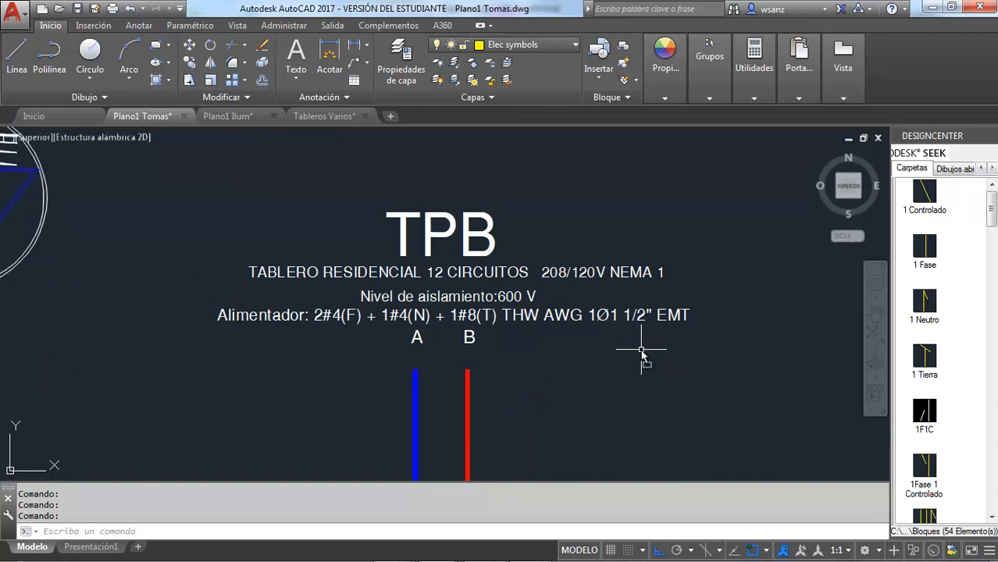
scroll(639, 328, "down", 3)
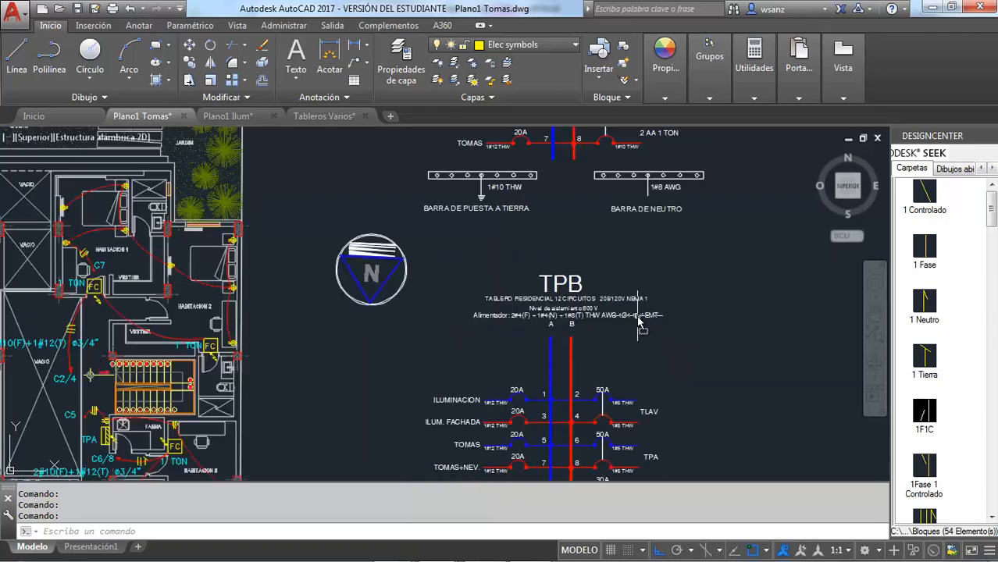
scroll(658, 337, "up", 3)
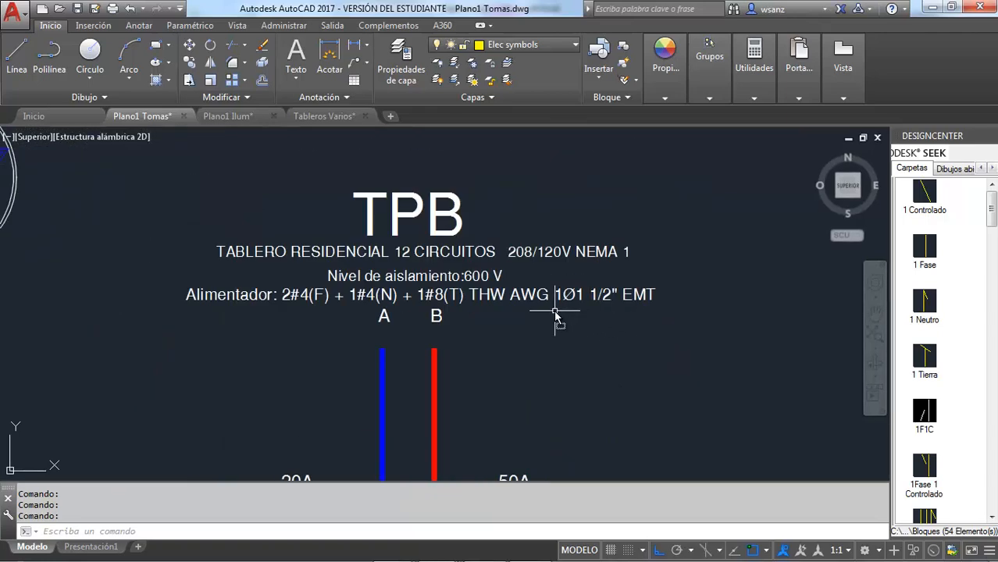
scroll(555, 316, "down", 3)
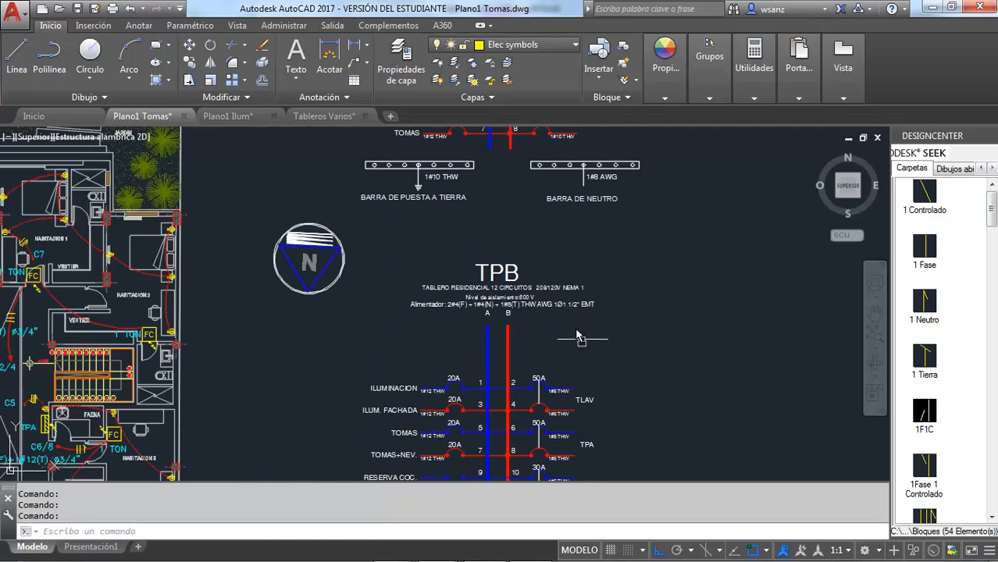
middle_click_drag(576, 334, 529, 202)
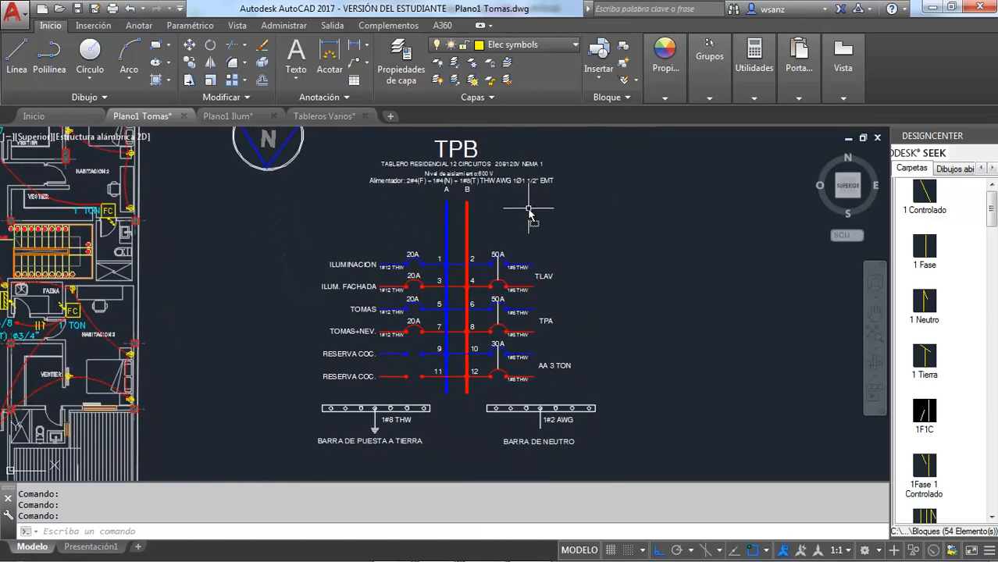
key("Escape")
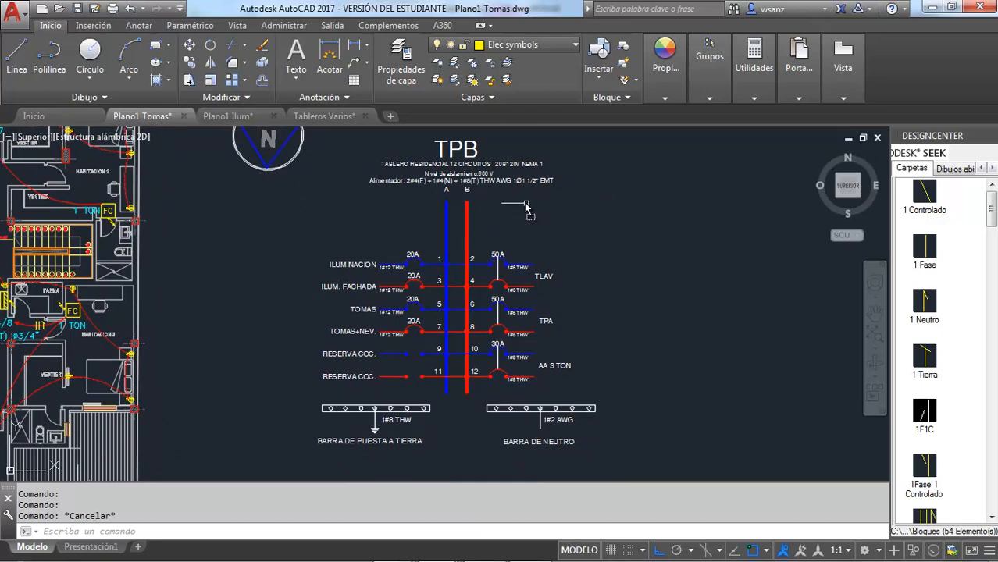
scroll(473, 188, "up", 4)
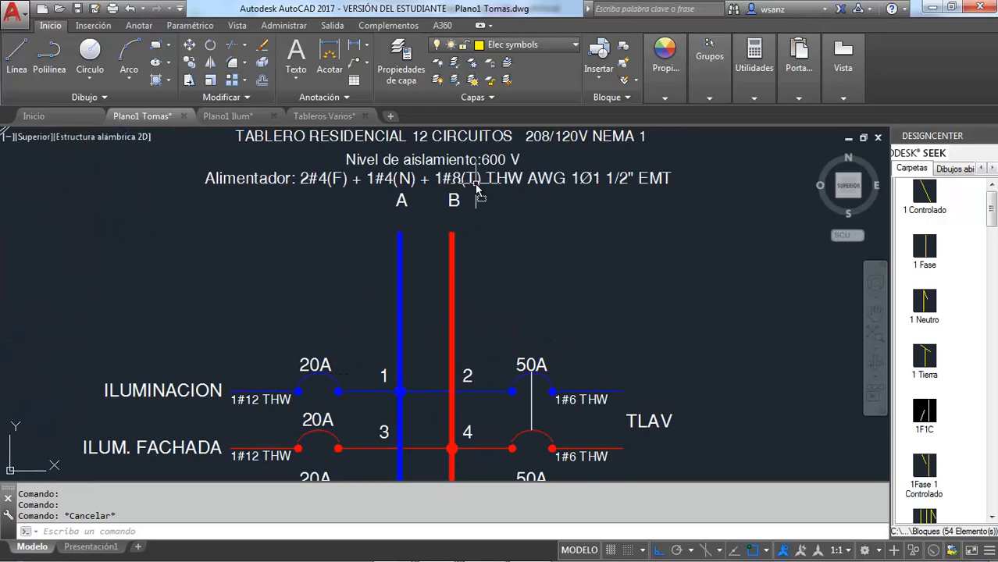
scroll(453, 235, "down", 7)
scroll(451, 242, "up", 7)
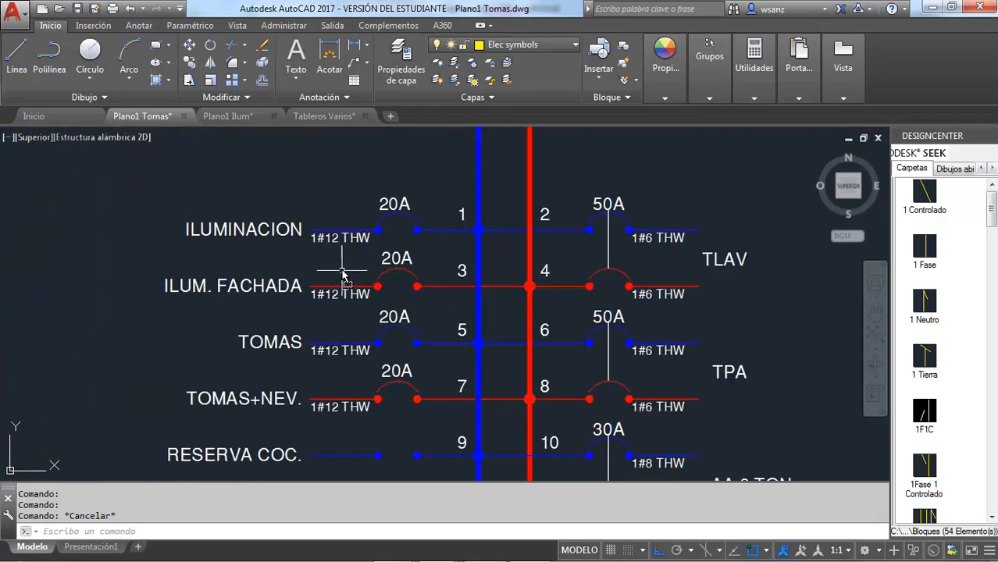
Step: Check TPB's connected loads by circuit in Tableros.xlsx in Excel and return to Plano1 Tomas.dwg in AutoCAD
key("ctrl+Tab")
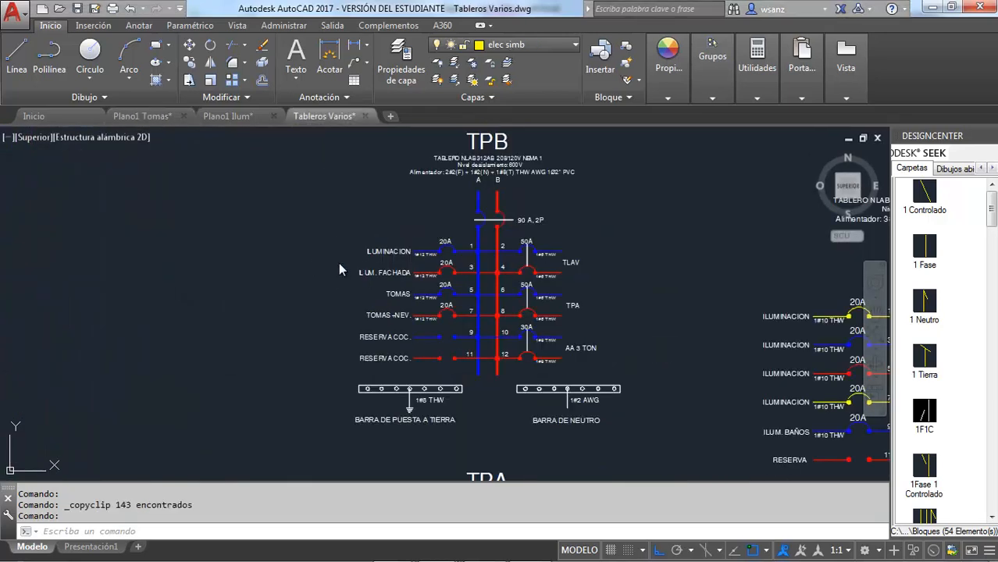
key("ctrl+Tab")
mouse_move(405, 552)
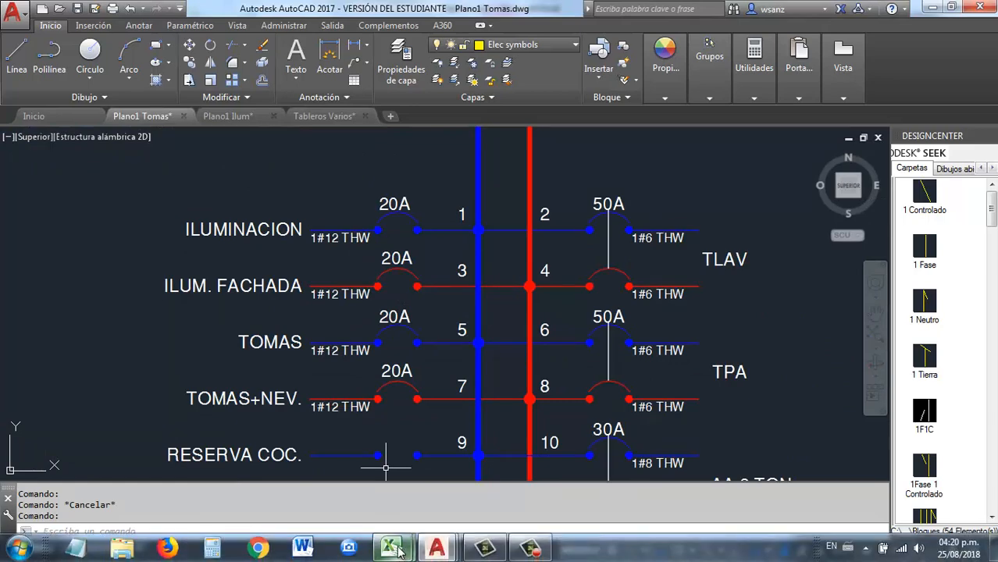
left_click(344, 496)
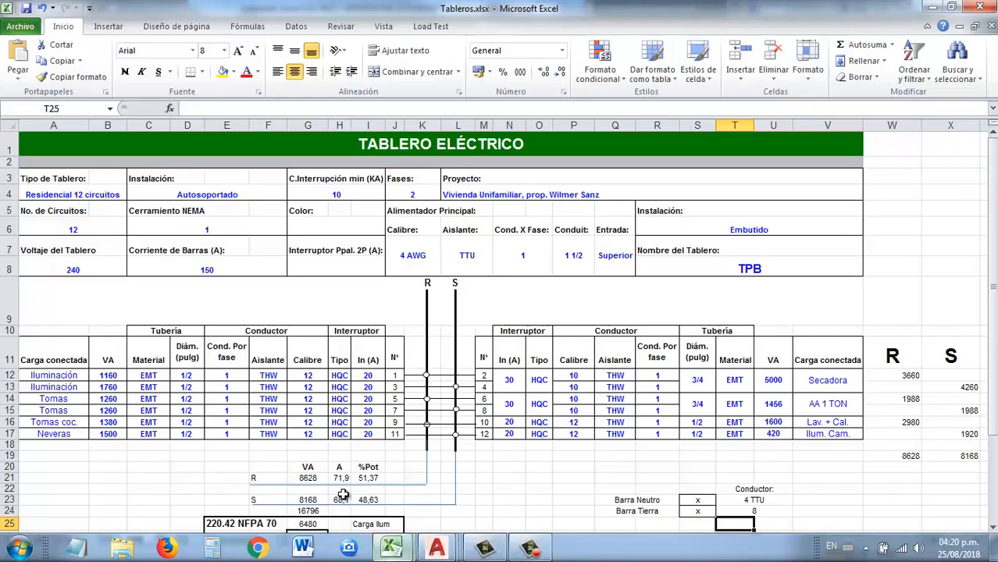
scroll(300, 391, "down", 1)
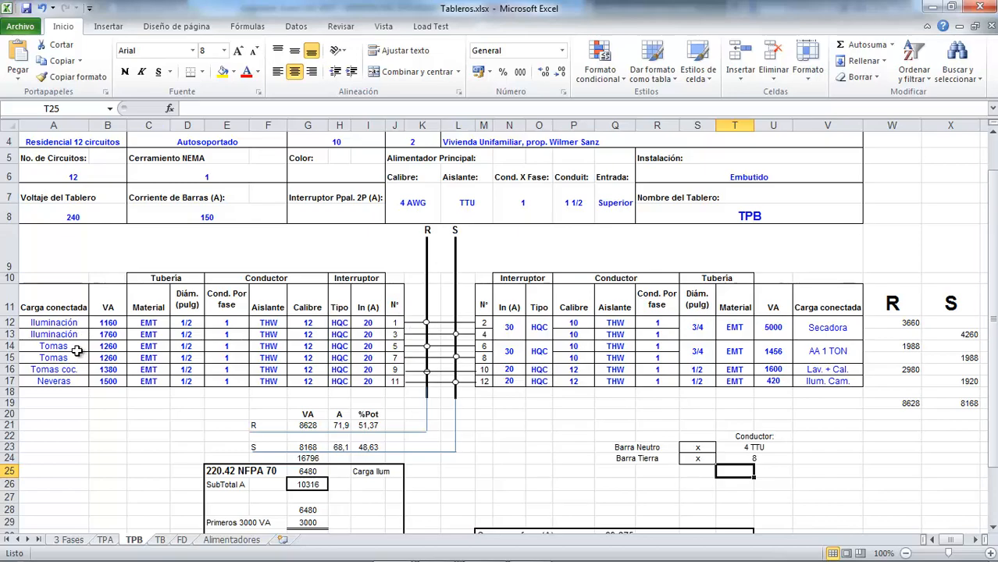
key("alt+Tab")
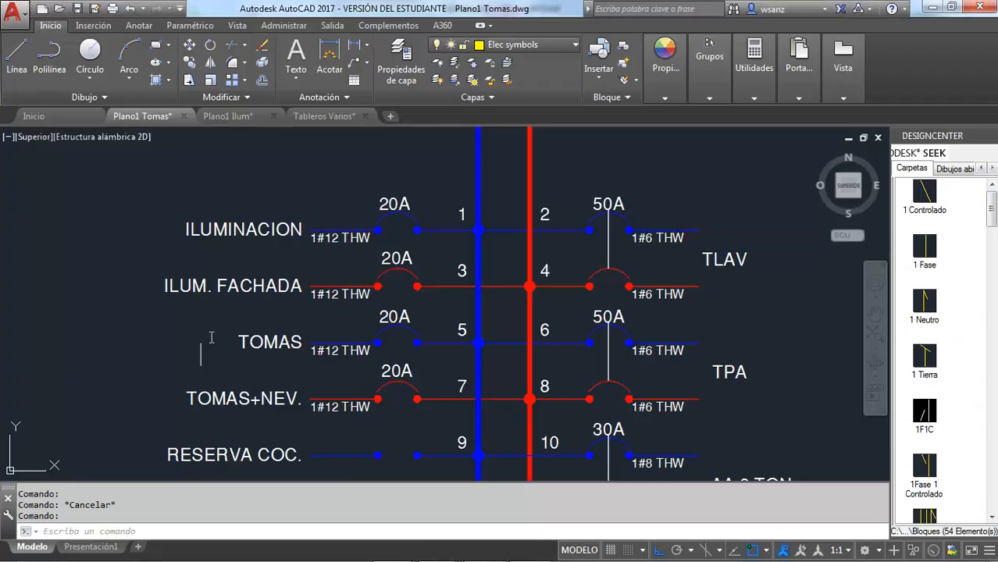
Step: Replace circuit 3's ILUM. FACHADA label with a copy of circuit 1's ILUMINACION label
left_click(238, 286)
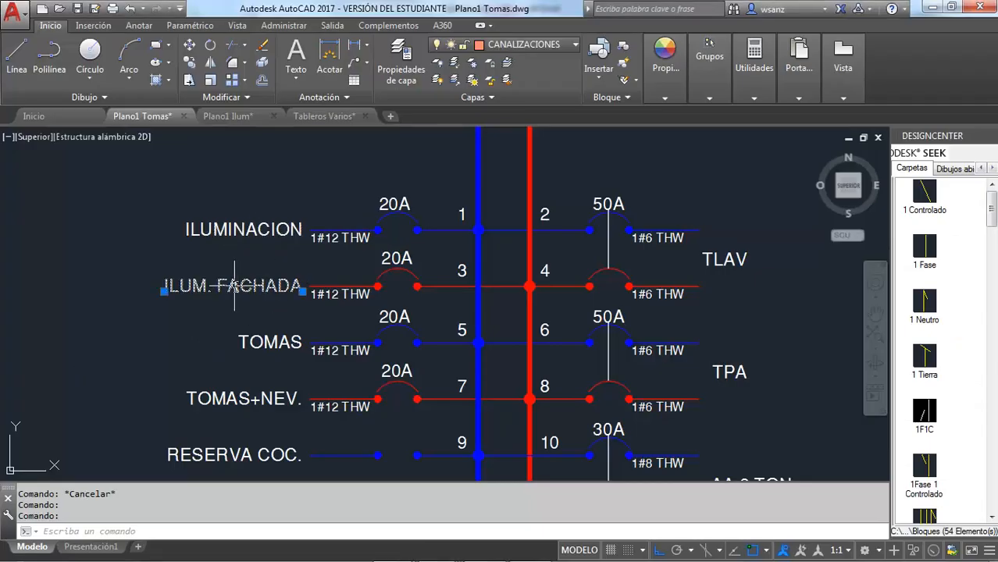
key("Delete")
left_click(266, 237)
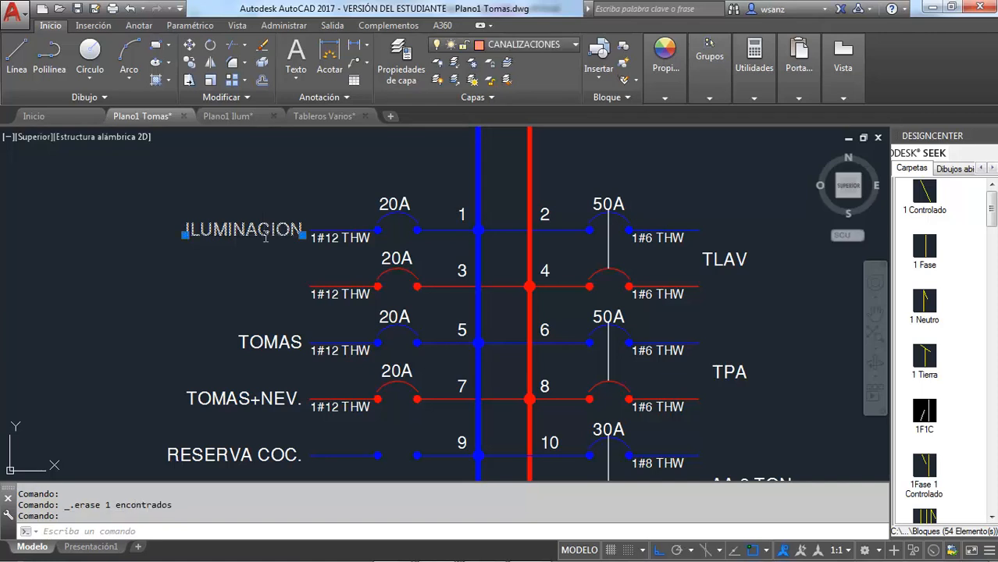
key("ctrl+c")
key("ctrl+v")
left_click(184, 305)
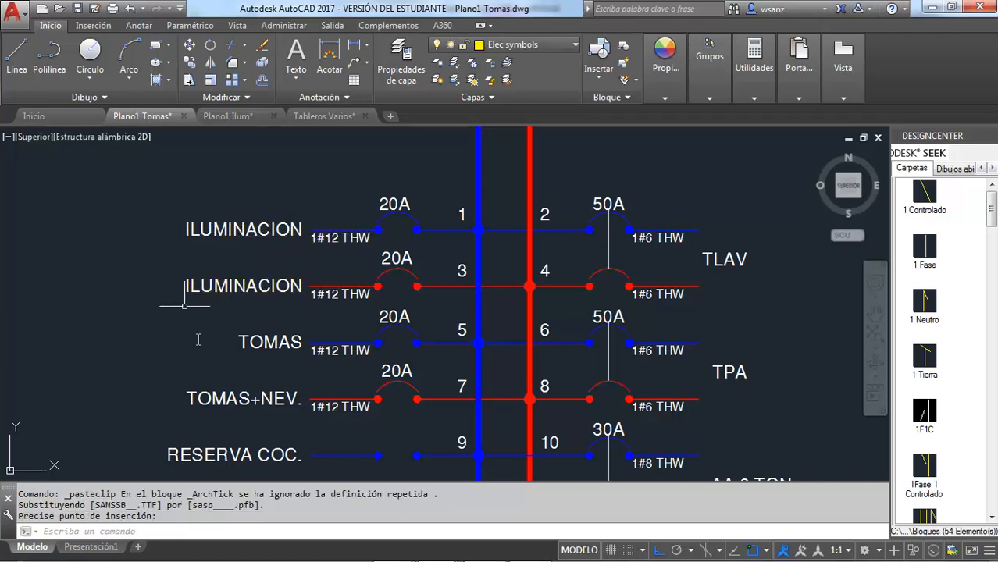
Step: Replace circuit 7's TOMAS+NEV. label with a copy of circuit 5's TOMAS label
left_click(215, 399)
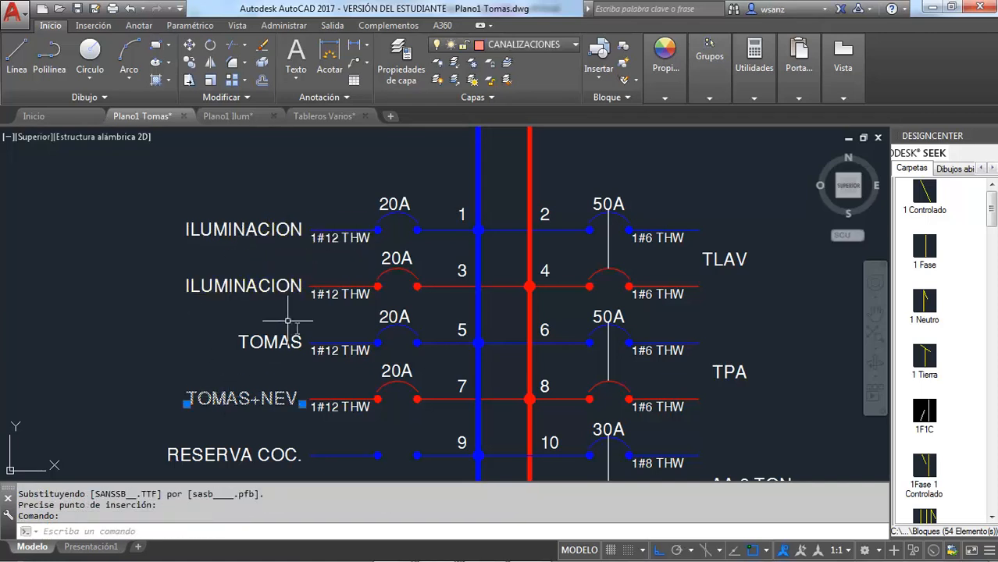
key("Delete")
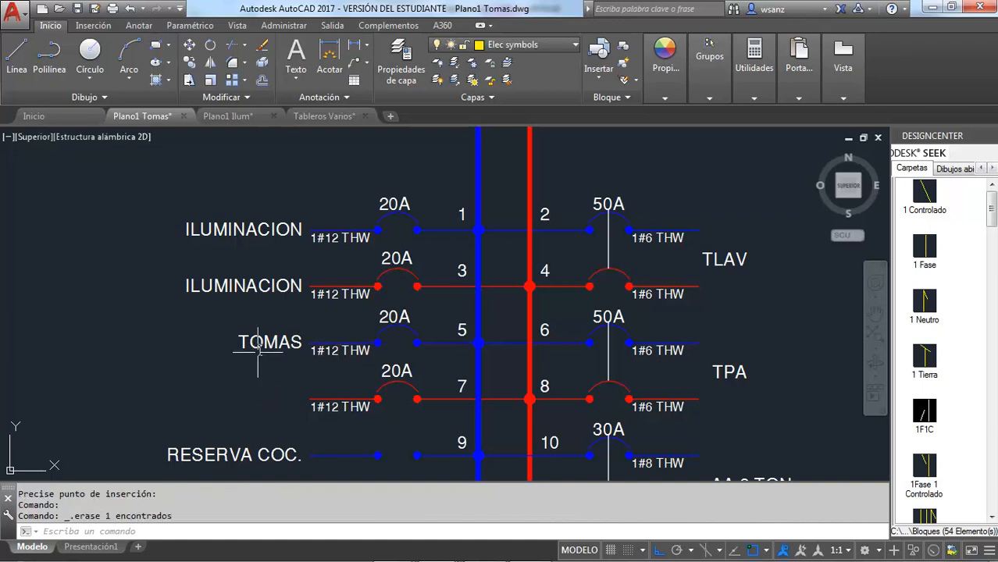
left_click(258, 348)
key("ctrl+c")
key("ctrl+v")
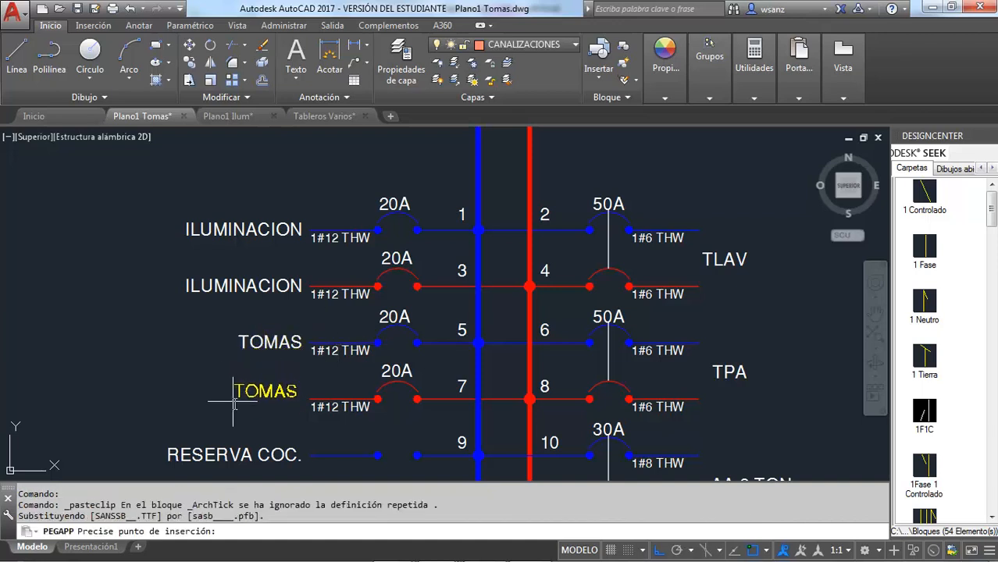
Step: Check the connected loads of circuits 9 and 11 in the Excel TPB schedule and return to the AutoCAD diagram
key("alt+Tab")
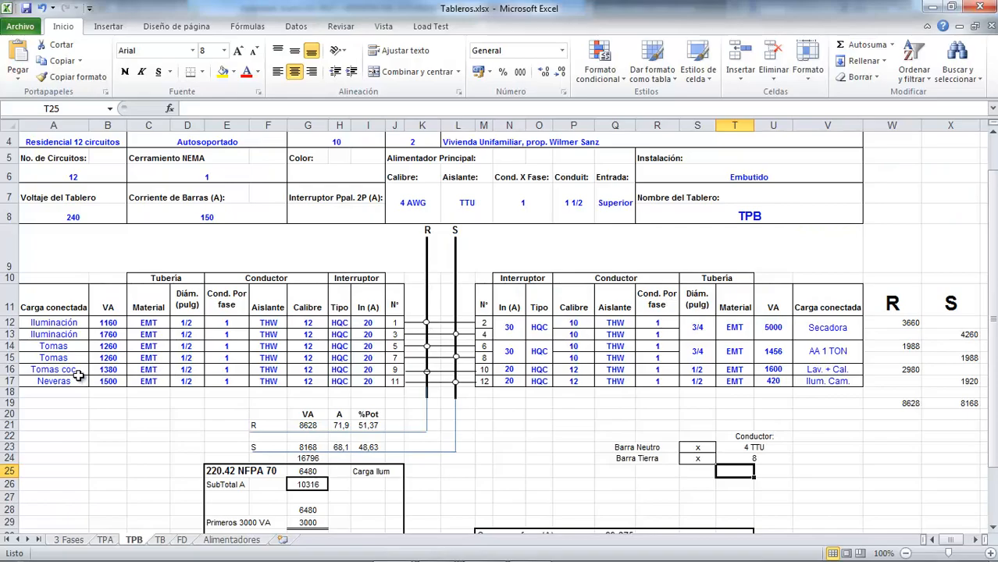
key("alt+Tab")
scroll(346, 330, "down", 2)
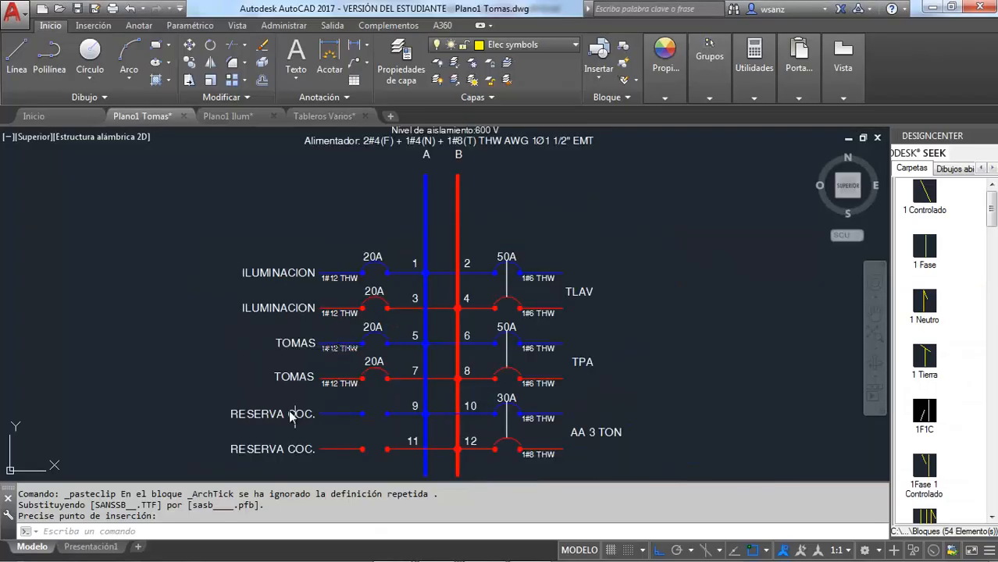
Step: Change circuit 9's RESERVA COC. label to TOMAS COC
scroll(265, 437, "up", 4)
double_click(293, 382)
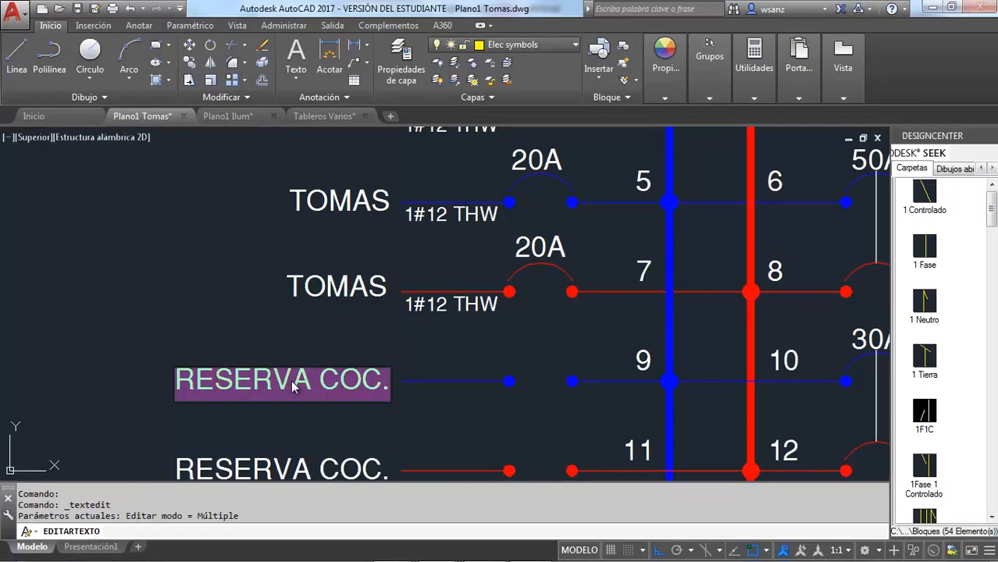
left_click(311, 381)
left_click_drag(311, 381, 169, 376)
type("TOMAS")
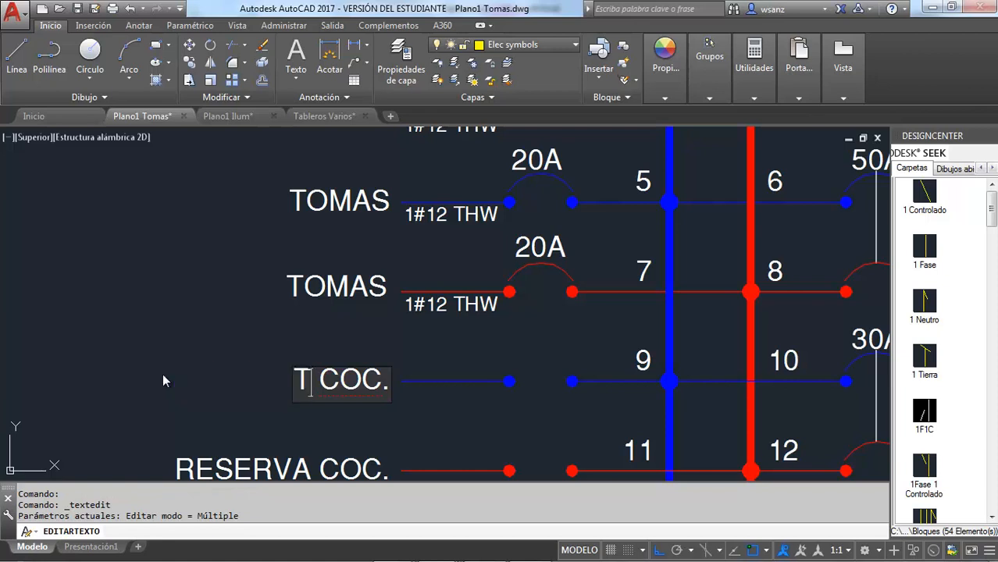
left_click(134, 307)
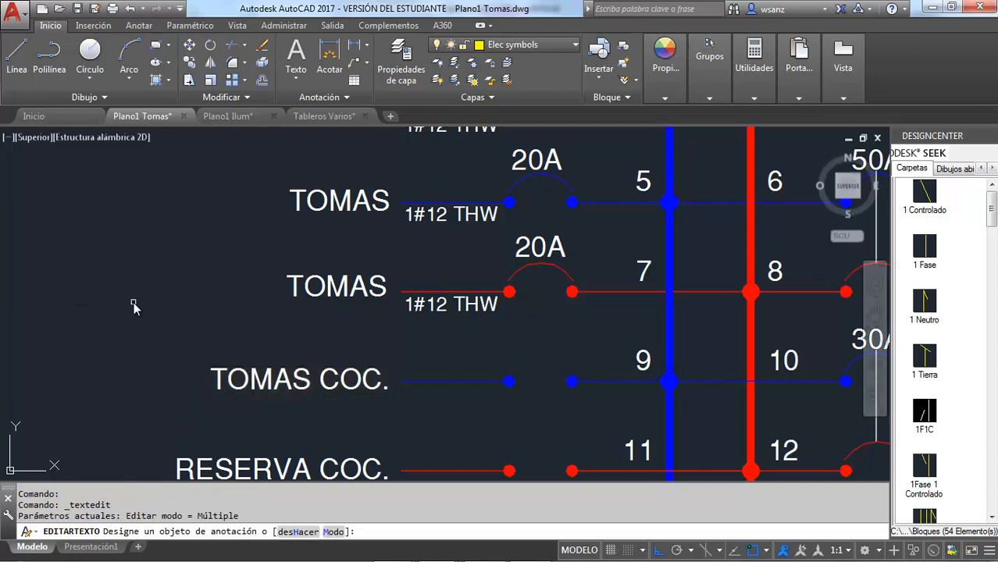
Step: Replace circuit 11's RESERVA COC. label with NEVERAS and finish the text editing
left_click(236, 469)
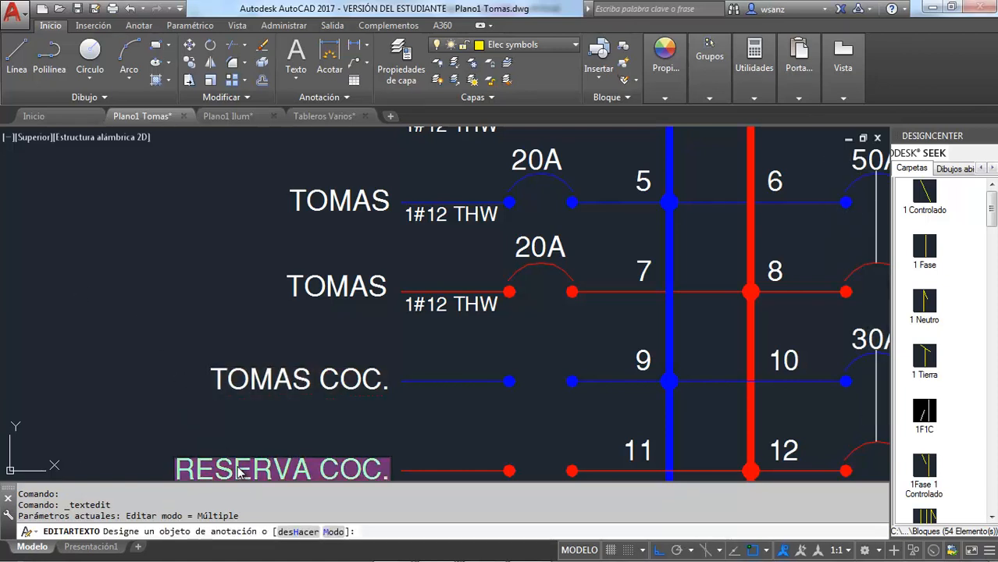
type("NEVERAS")
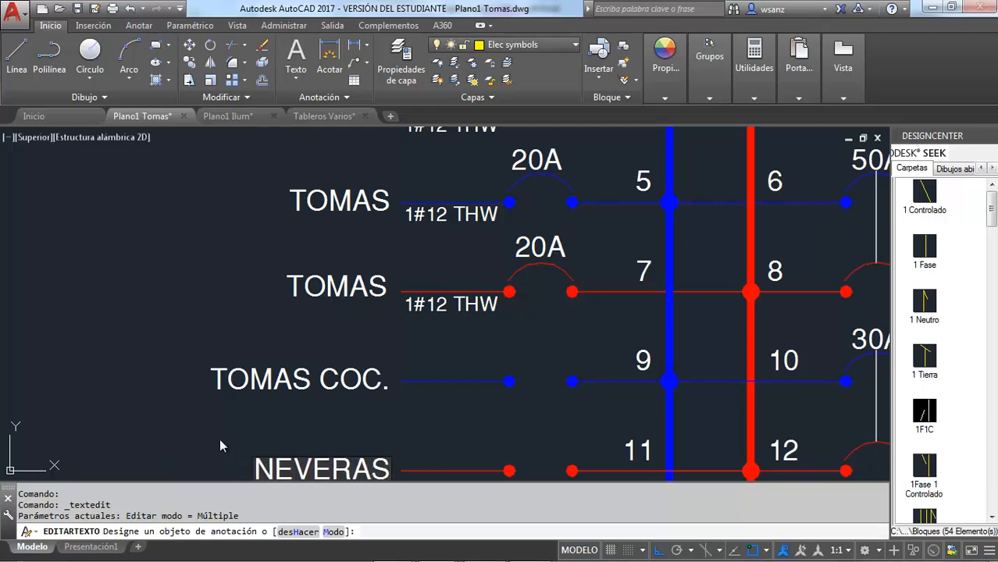
left_click(220, 438)
scroll(195, 330, "down", 4)
scroll(339, 225, "up", 4)
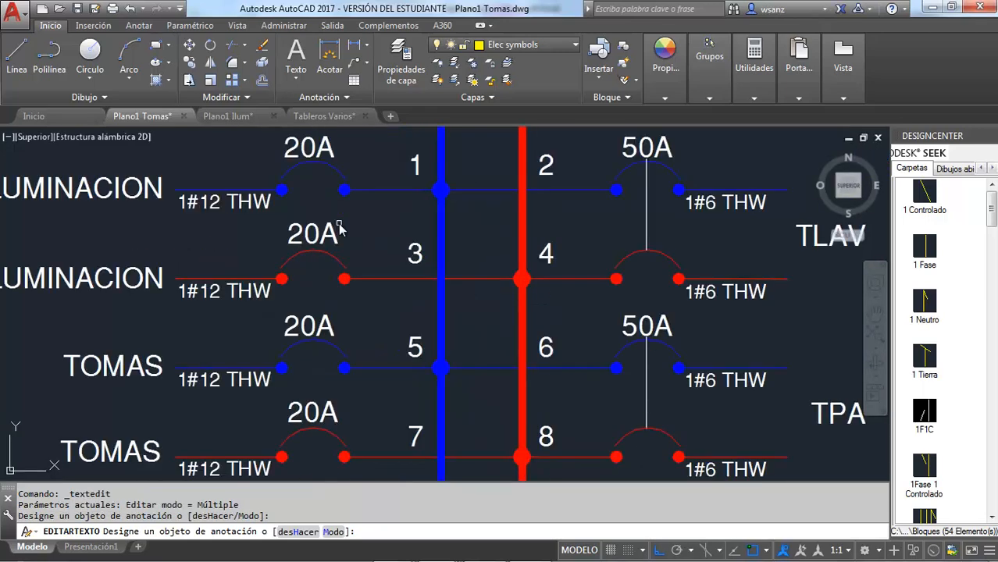
scroll(340, 226, "down", 2)
key("Escape")
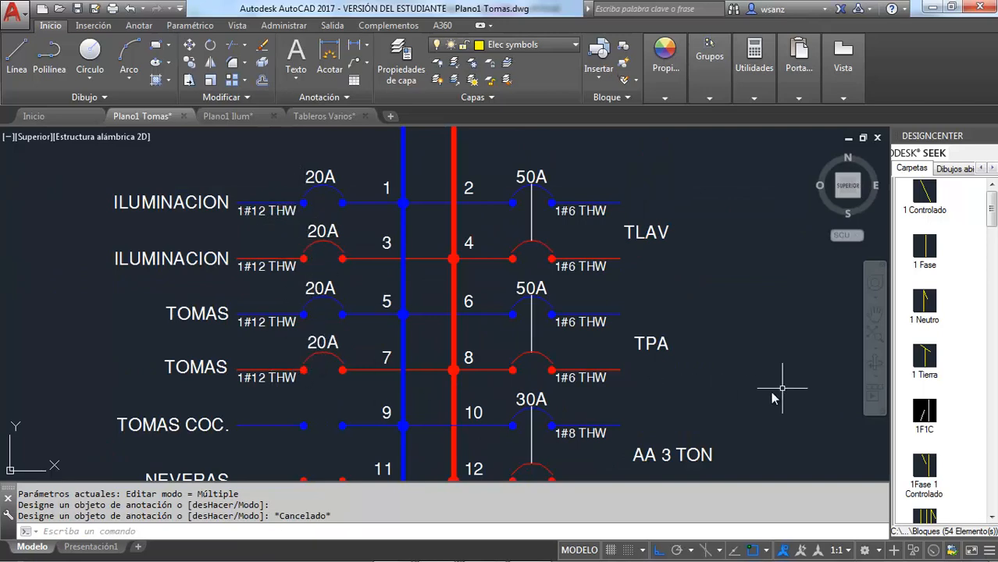
Step: Copy the breaker arcs and 20A ratings of circuits 5 and 7 down onto circuits 9 and 11
left_click(874, 313)
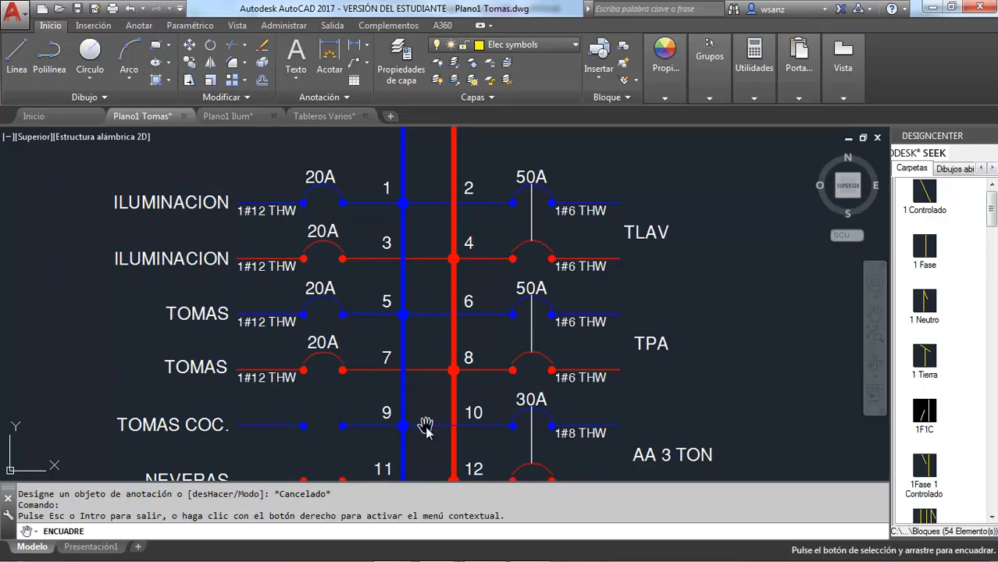
left_click_drag(425, 429, 433, 355)
key("Escape")
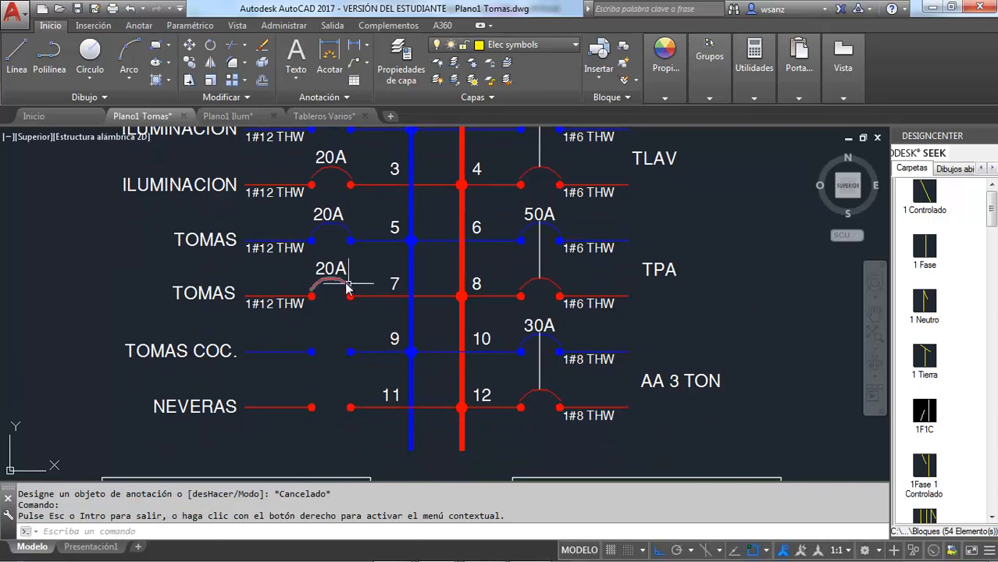
scroll(339, 285, "up", 2)
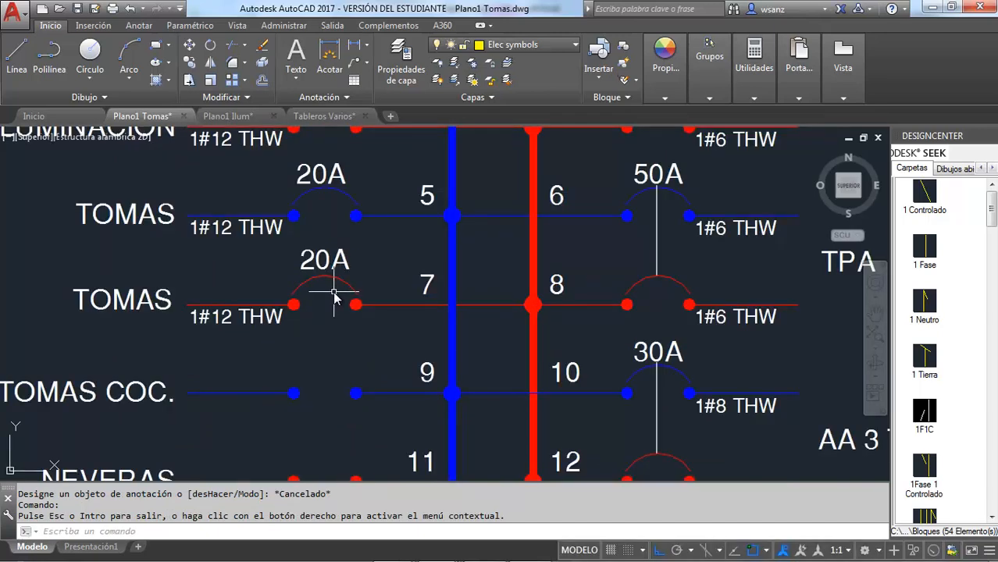
left_click(335, 295)
left_click(315, 175)
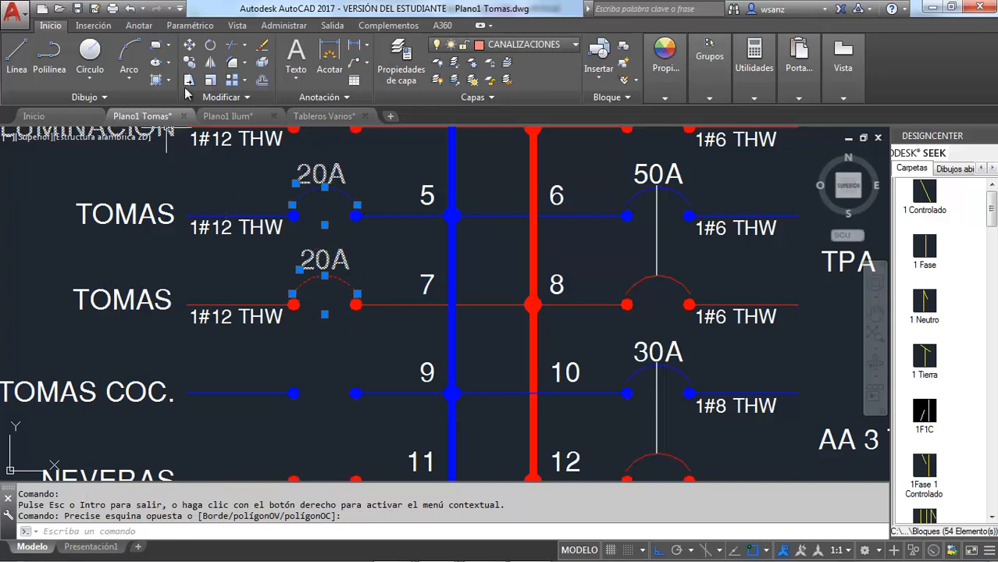
left_click(191, 64)
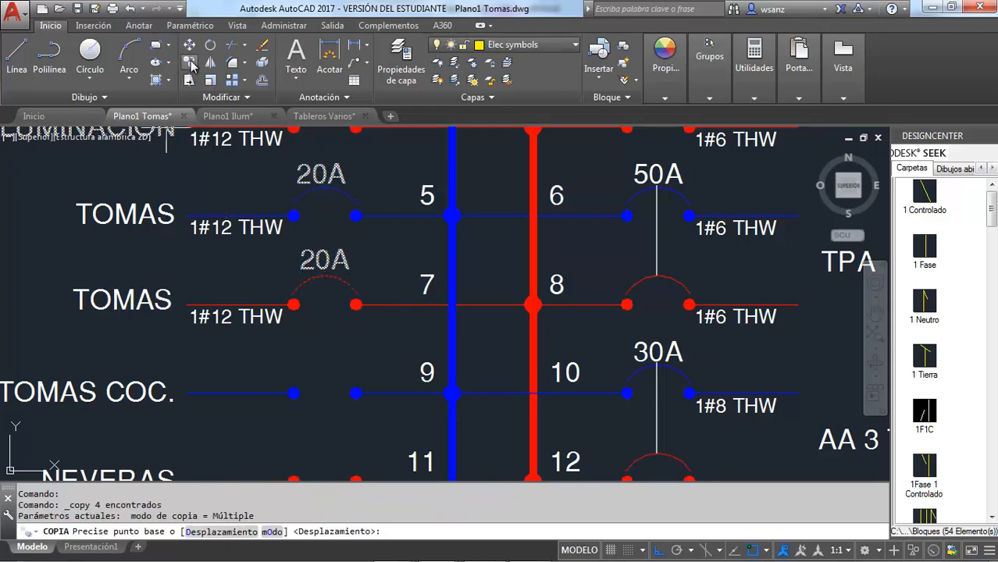
left_click(188, 215)
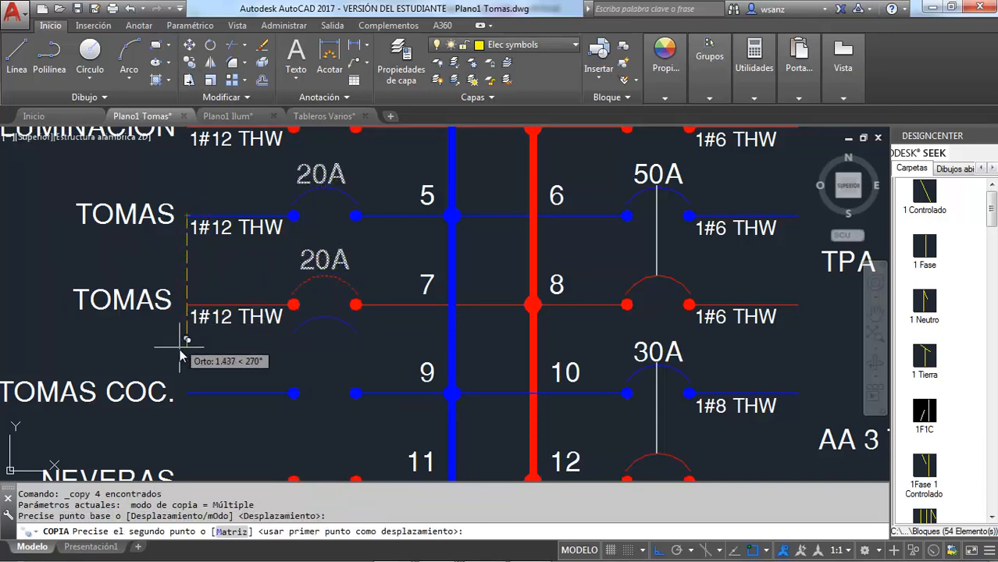
left_click(189, 394)
key("Escape")
scroll(249, 289, "down", 2)
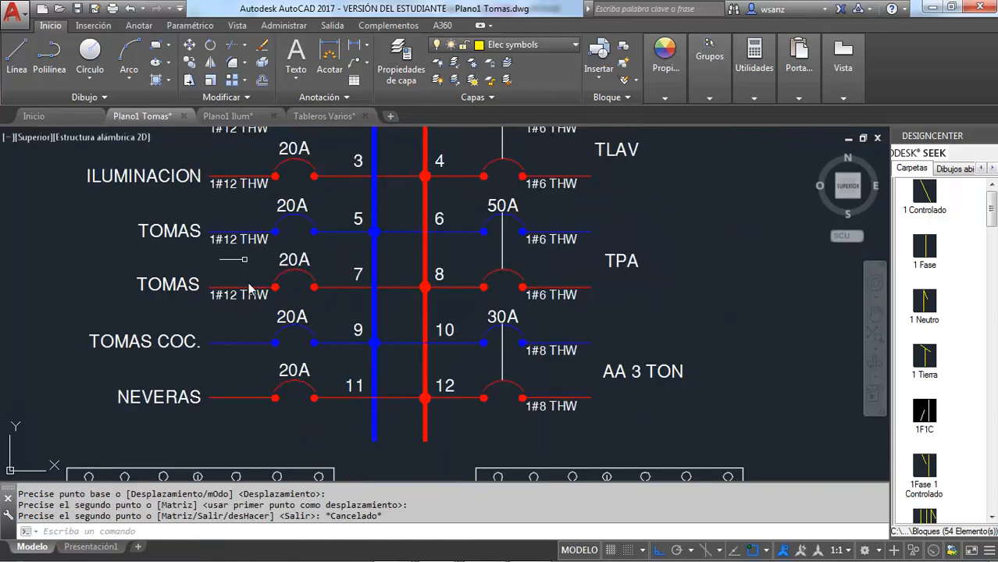
Step: Copy circuit 7's 1#12 THW conductor label to circuits 9 and 11, aligned with the ends of their lines
left_click(247, 295)
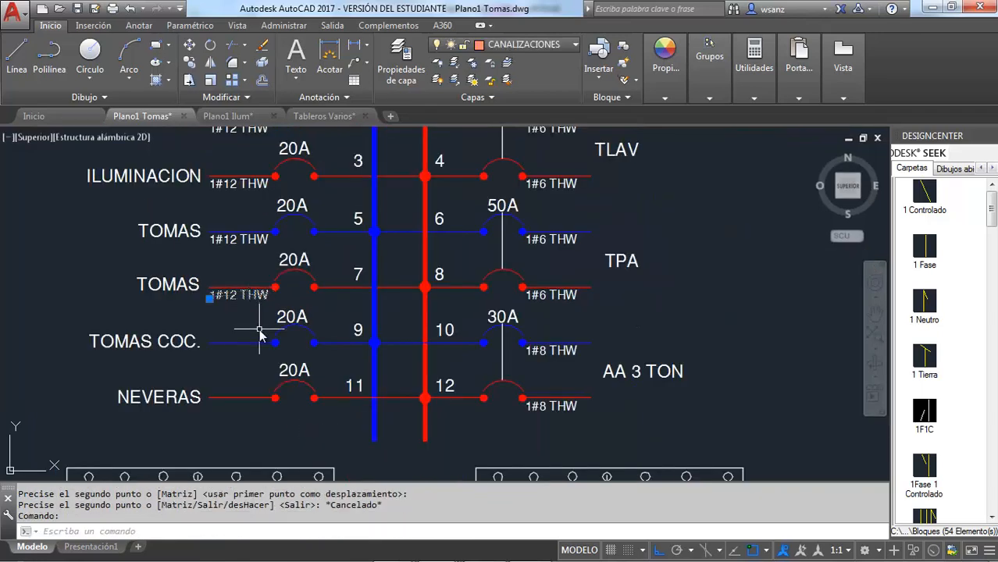
scroll(239, 276, "up", 4)
scroll(242, 288, "down", 2)
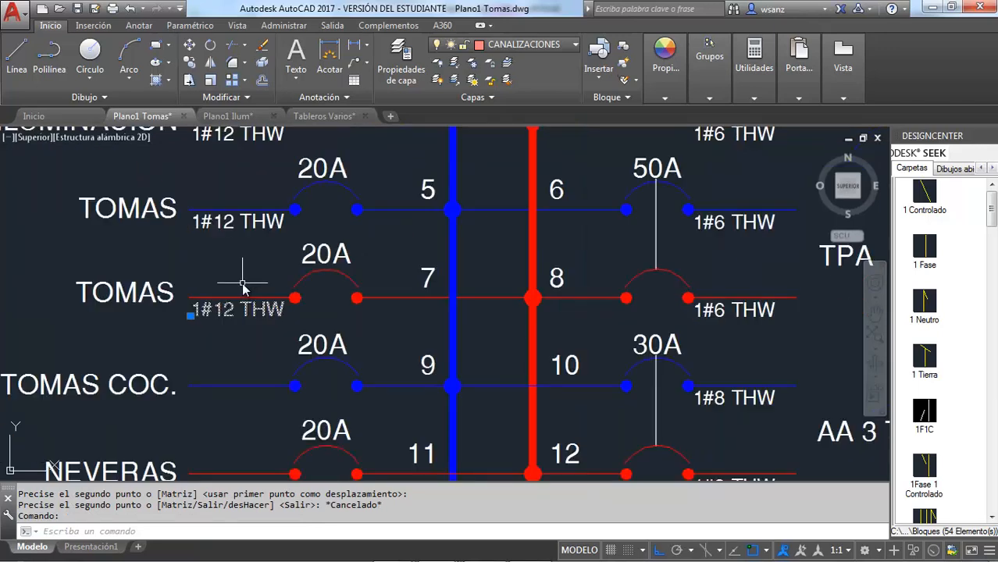
left_click(196, 64)
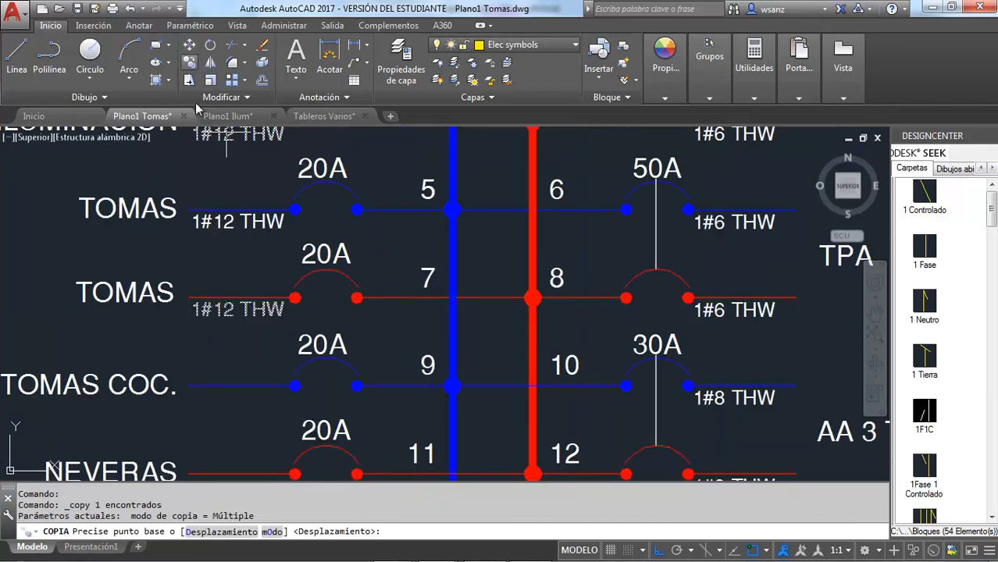
left_click(190, 299)
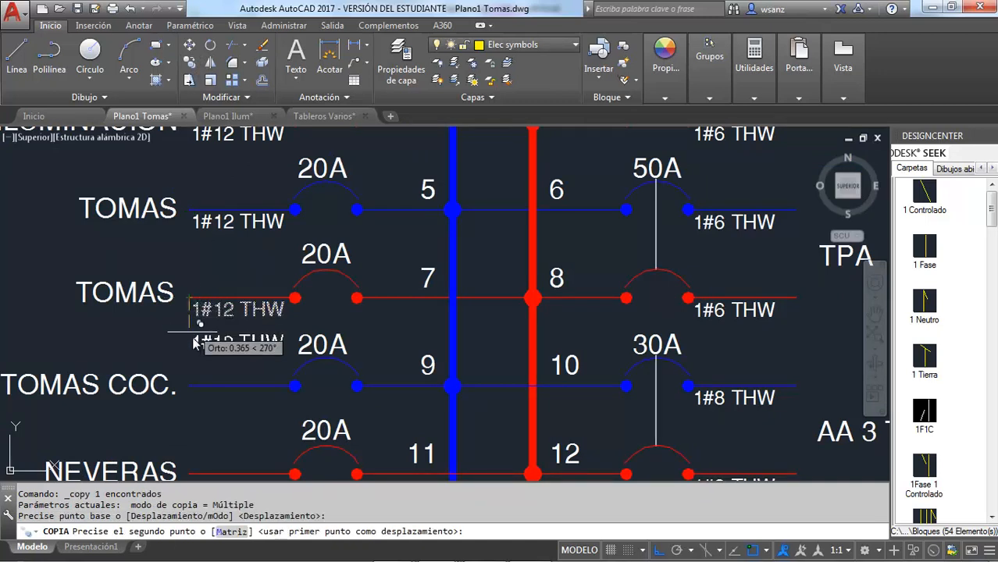
left_click(190, 386)
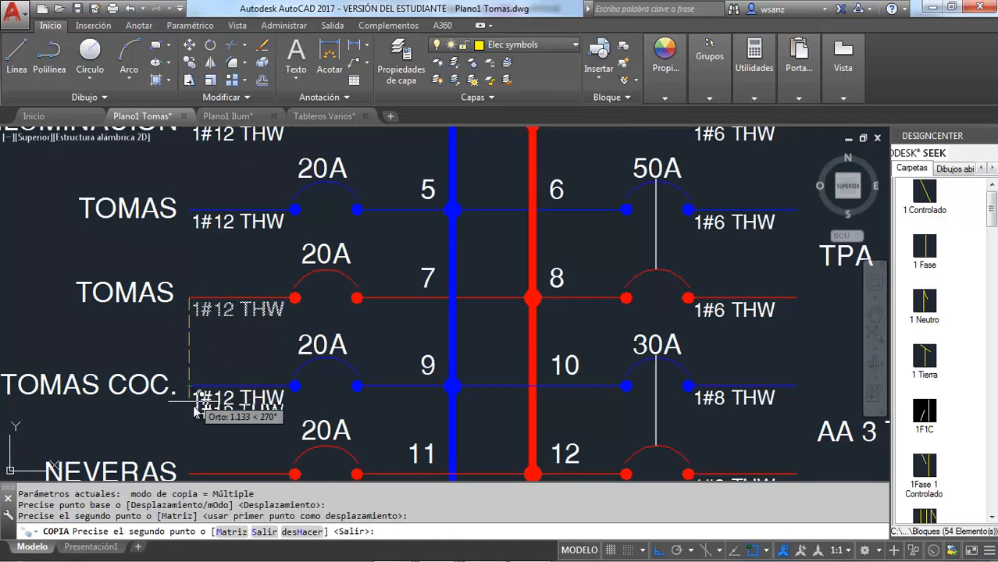
left_click(190, 474)
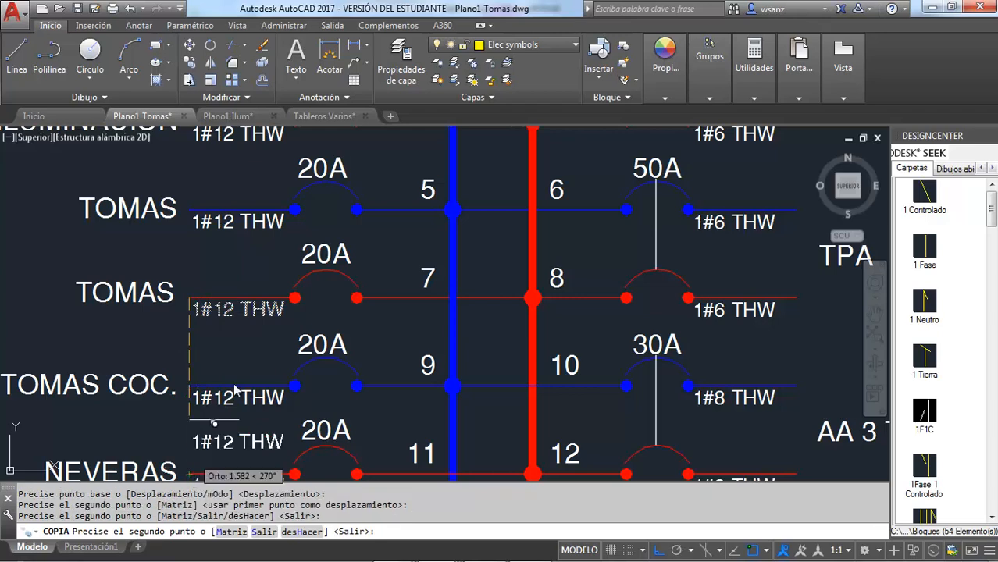
scroll(250, 344, "down", 3)
key("Escape")
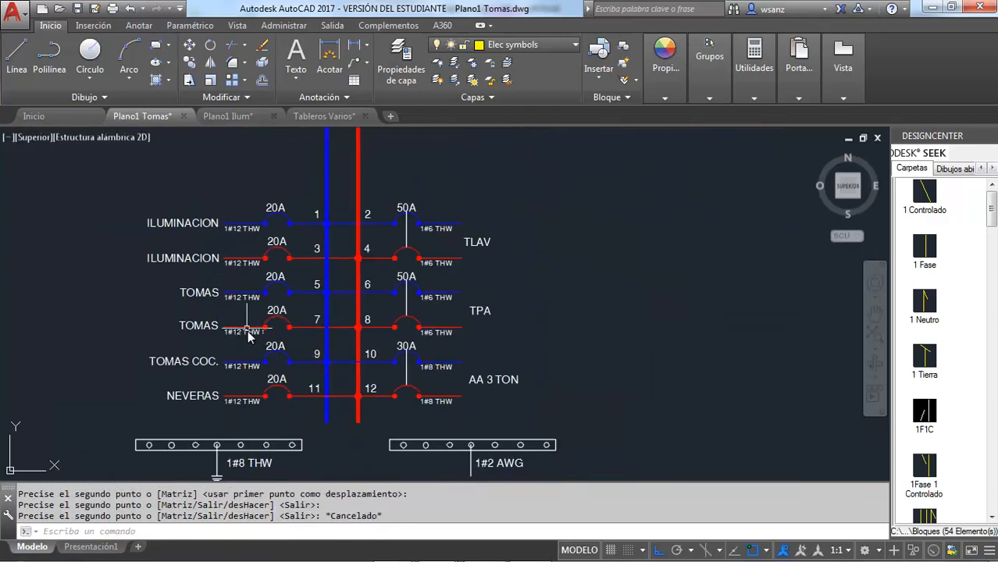
Step: Consult the TPB schedule in Excel, return to AutoCAD, and replace the TLAV label with SECADORA, shifted clear of the wire labels
key("alt+Tab")
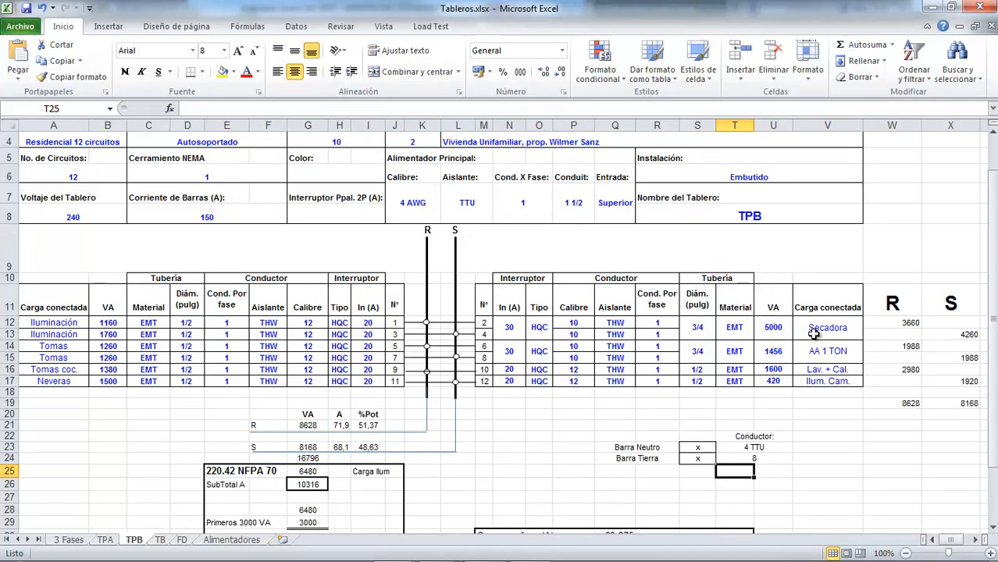
key("alt+Tab")
scroll(482, 244, "up", 3)
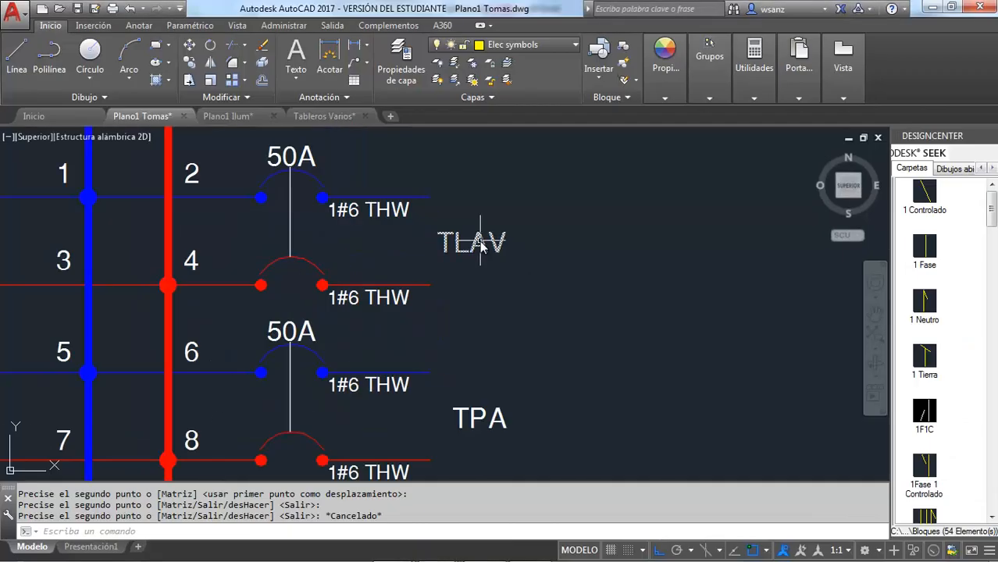
left_click(473, 243)
double_click(473, 243)
type("S")
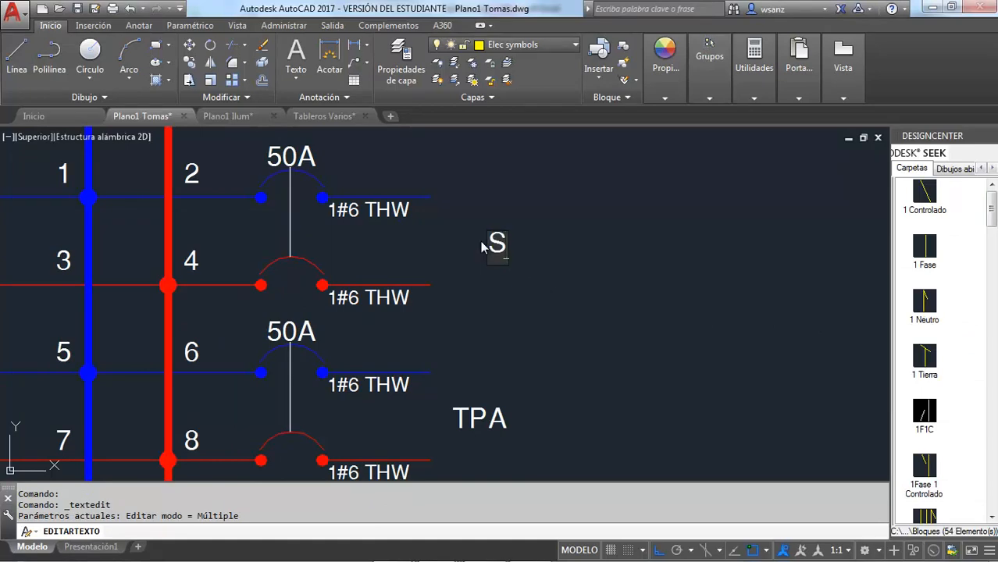
type("ECADORA")
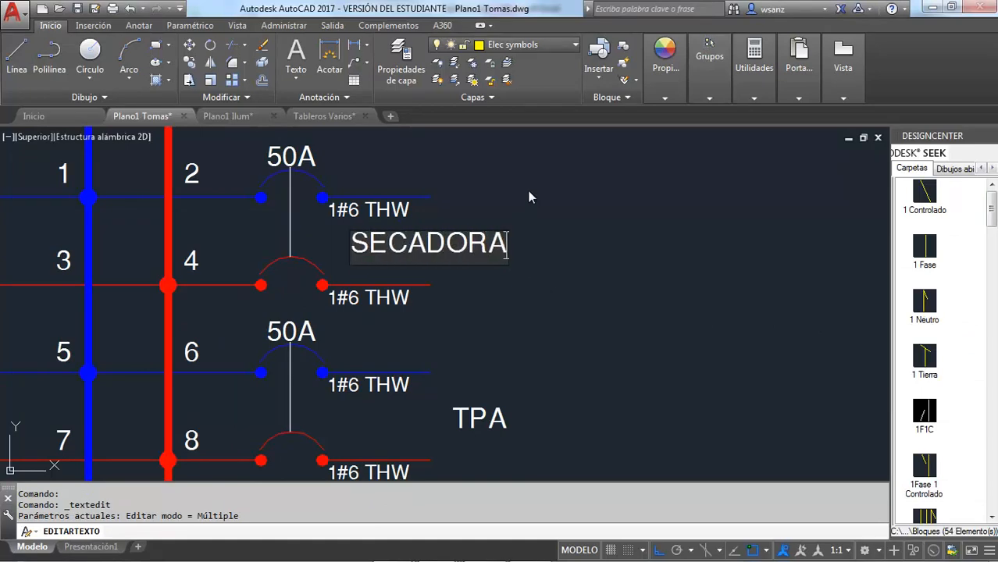
left_click(529, 197)
key("Escape")
left_click(501, 247)
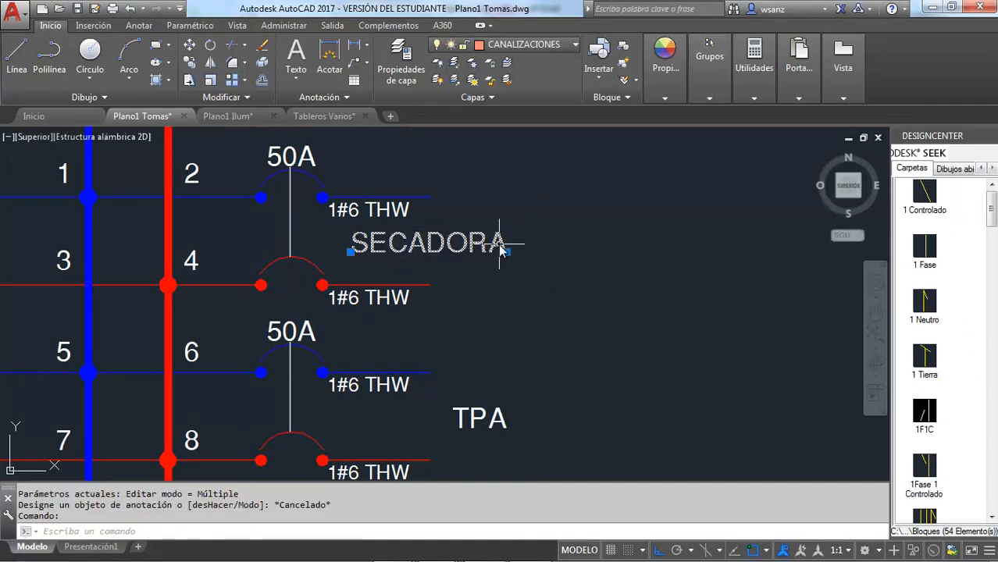
left_click_drag(501, 247, 584, 250)
Step: Set the breaker rating of circuits 2 and 4 to 30A
left_click(311, 158)
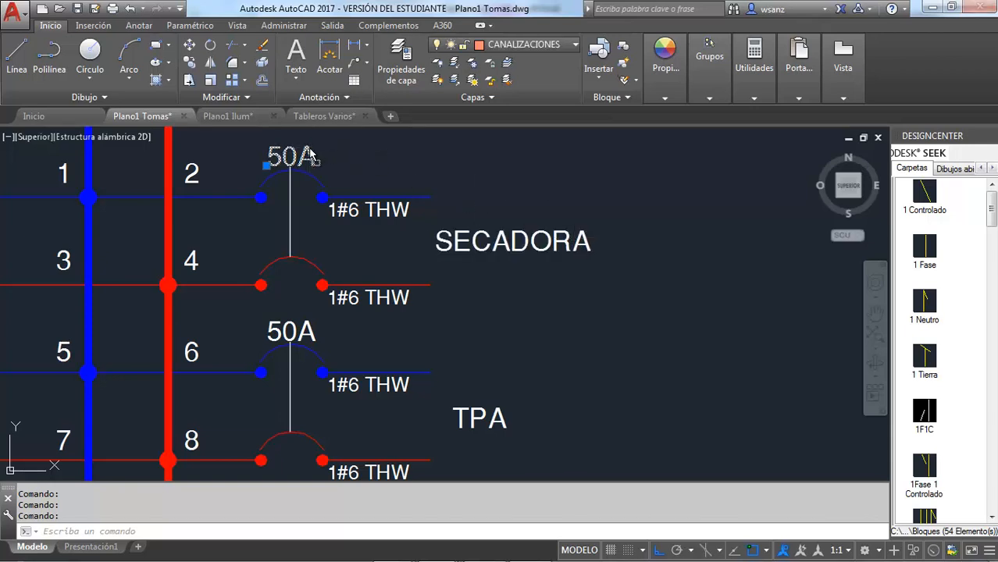
double_click(311, 158)
left_click(280, 158)
key("BackSpace")
type("3")
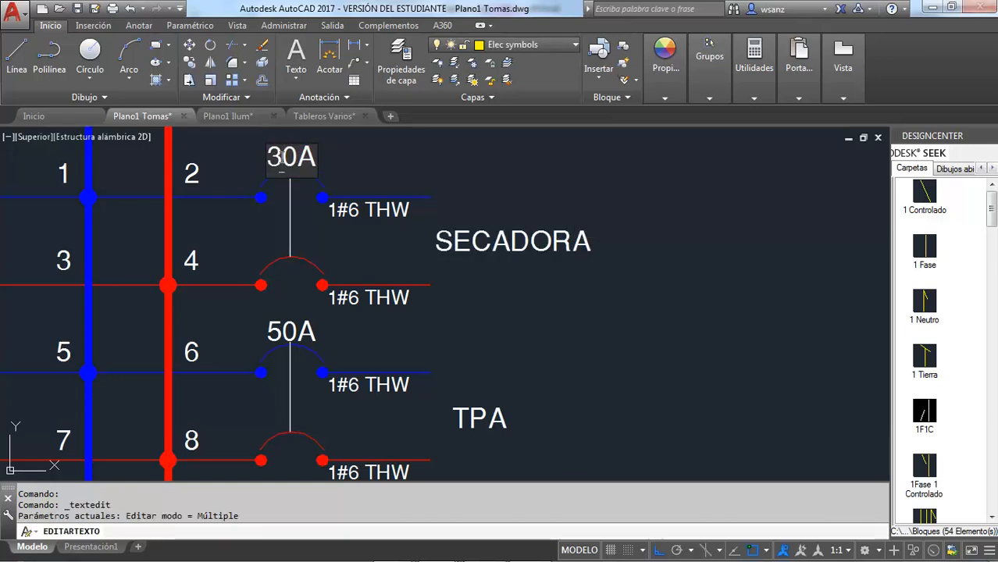
left_click(378, 150)
Step: Change circuit 2's conductor label to 1#10 THW
left_click(350, 215)
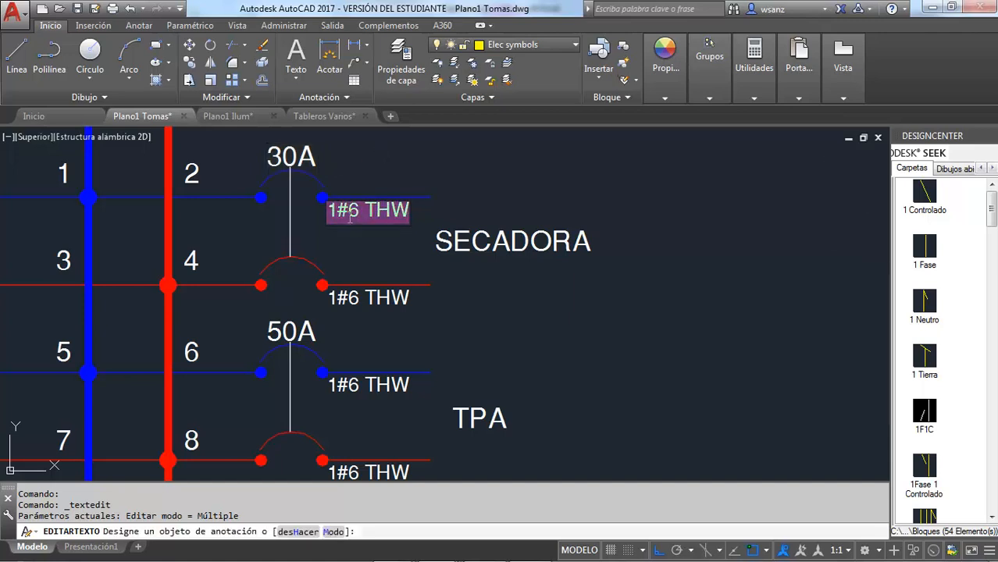
left_click(349, 216)
type("19")
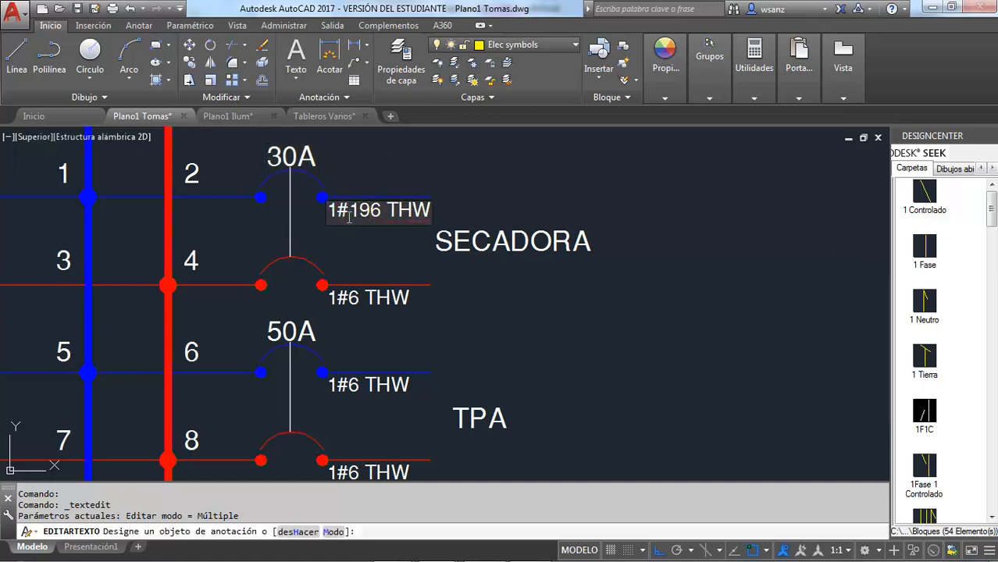
key("Delete")
key("Delete")
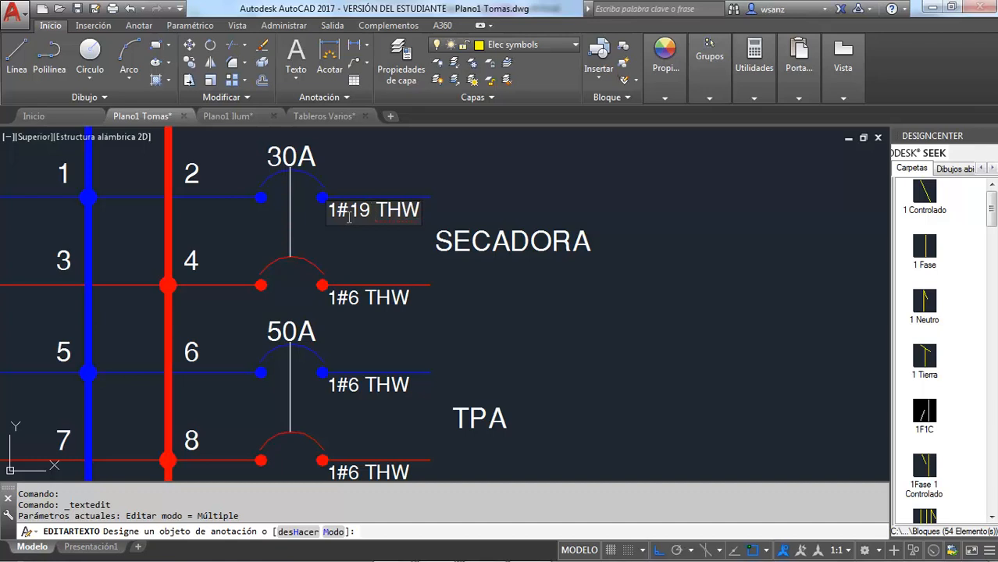
key("BackSpace")
type("0")
key("BackSpace")
key("BackSpace")
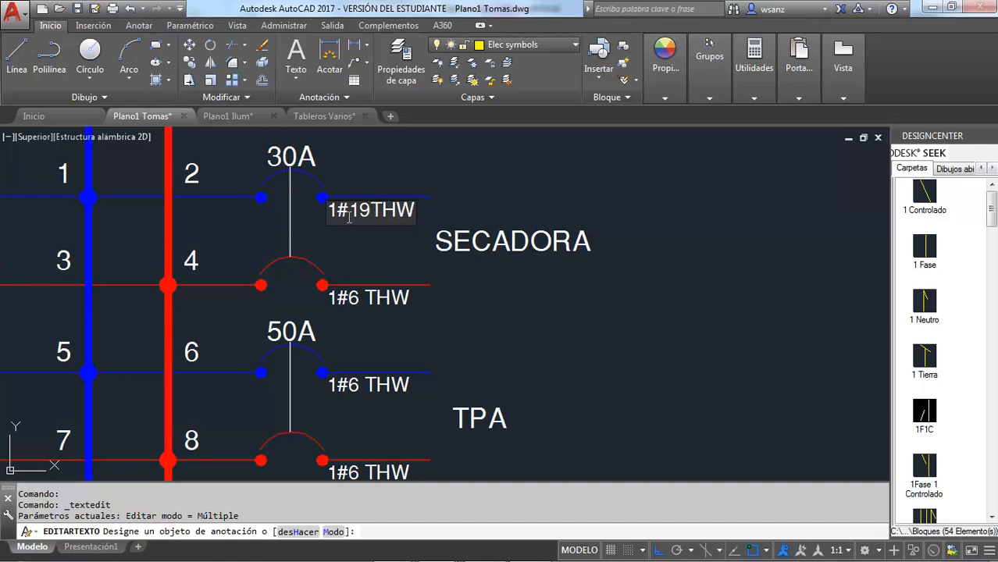
type("0")
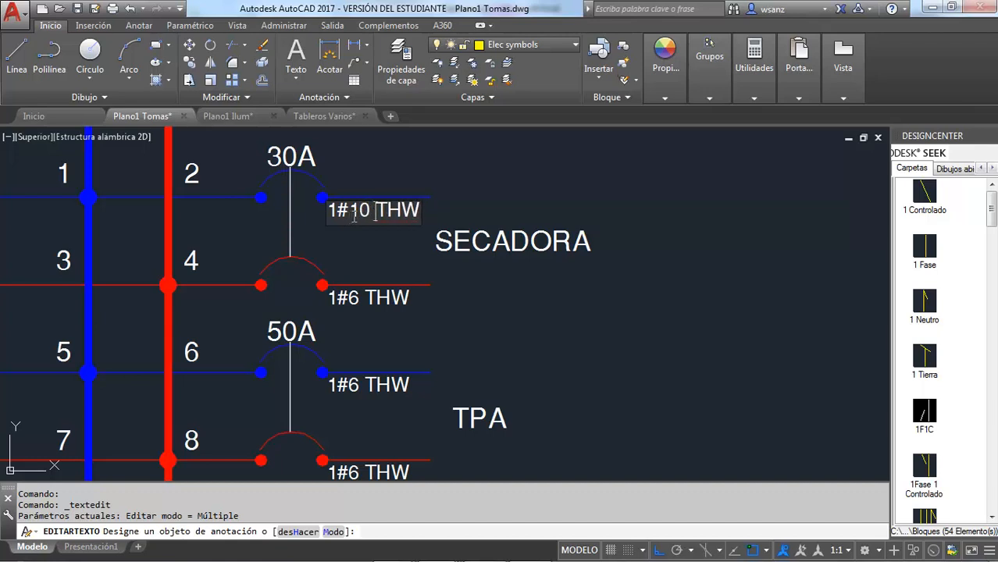
key("Return")
Step: Change circuit 4's conductor label to 1#10 THW
left_click(352, 303)
left_click(351, 299)
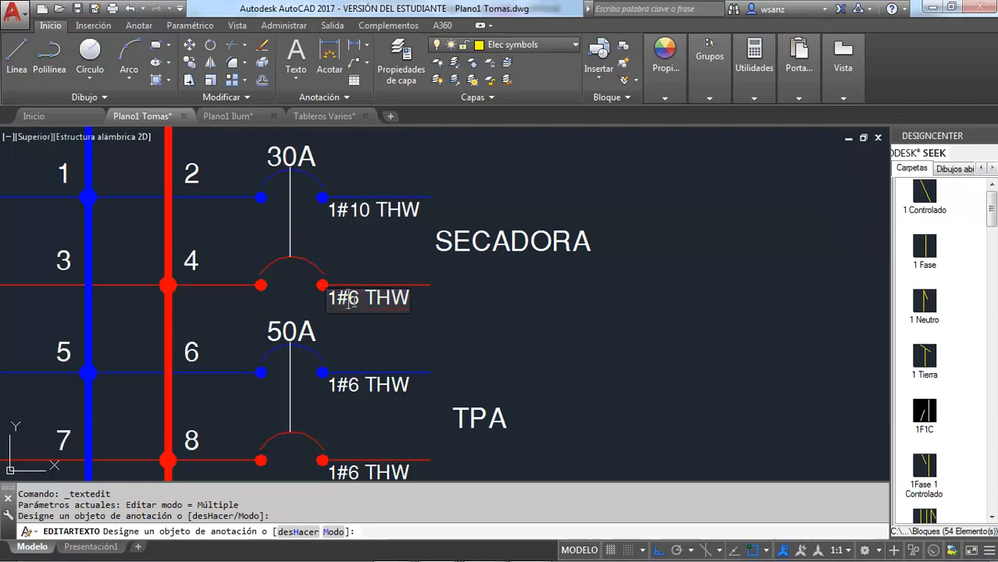
type("10")
key("Delete")
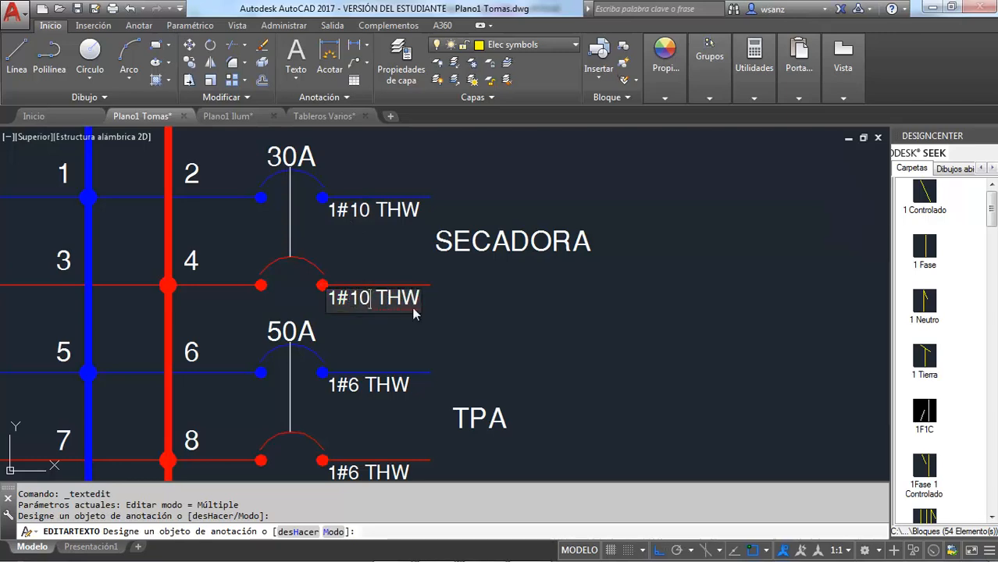
key("Return")
scroll(469, 307, "down", 5)
scroll(459, 394, "up", 3)
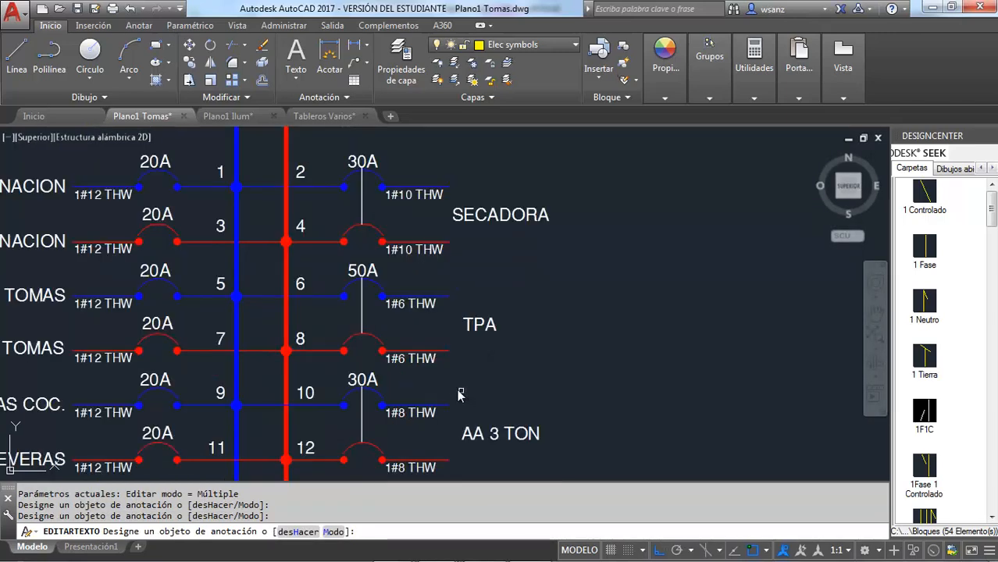
key("Escape")
Step: Compare the TPB schedule in Excel with the C2/4 wiring note on the AutoCAD floor plan and the panel diagram
scroll(547, 280, "down", 4)
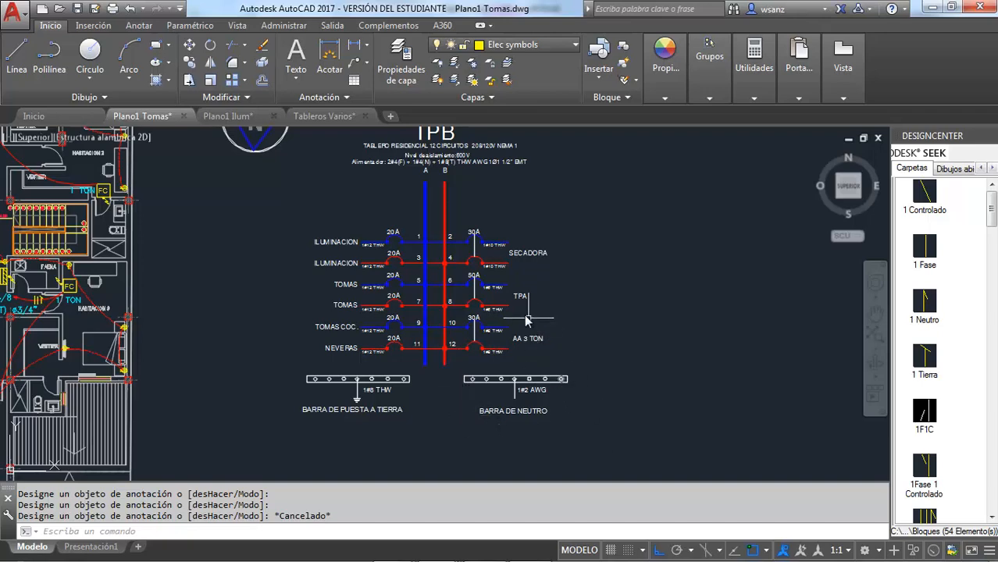
scroll(513, 264, "up", 2)
scroll(513, 264, "down", 2)
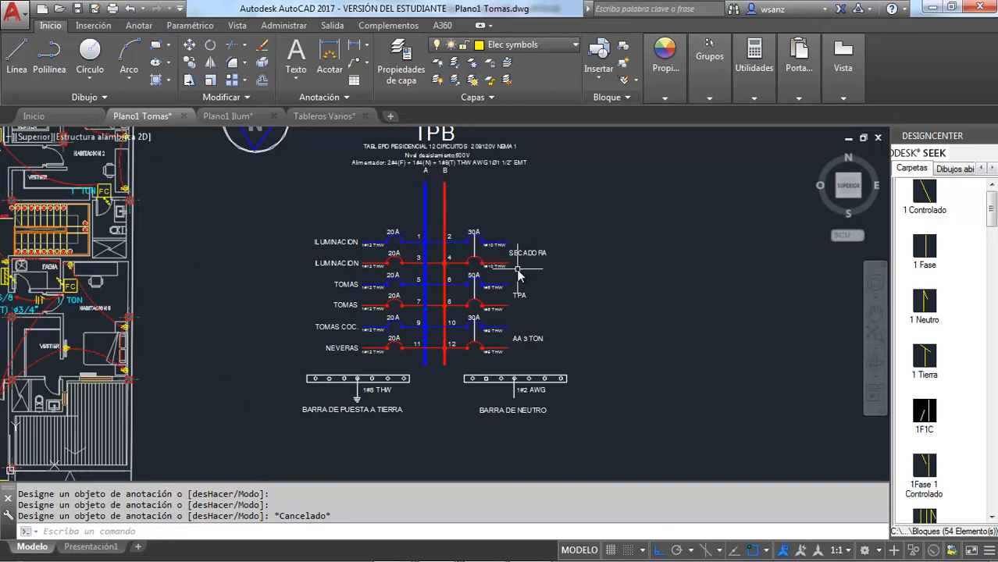
key("alt+Tab")
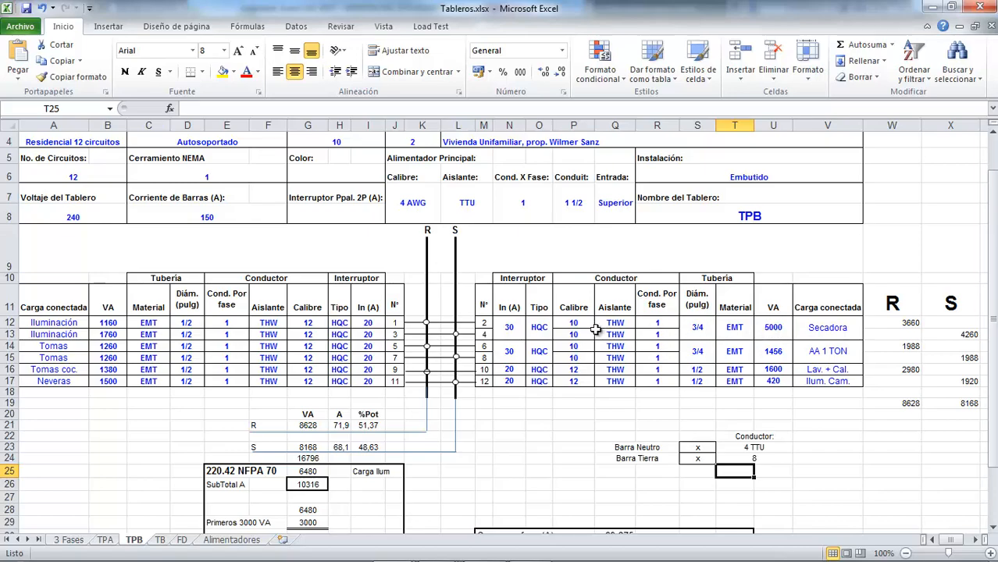
key("alt+Tab")
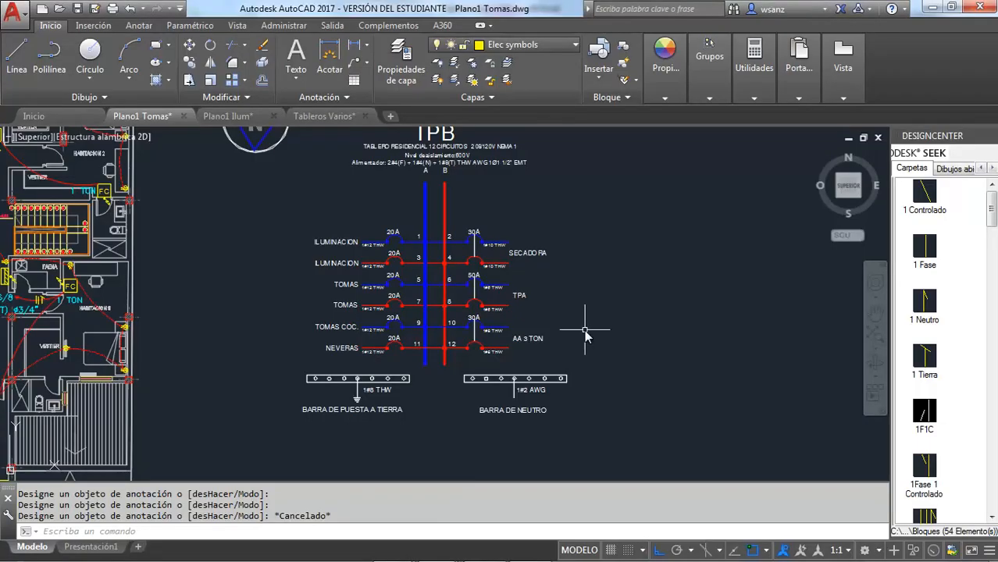
left_click(876, 316)
mouse_move(245, 311)
left_mouse_down()
mouse_move(613, 355)
mouse_move(590, 443)
left_mouse_up()
mouse_move(871, 383)
left_mouse_down()
mouse_move(384, 339)
mouse_move(904, 414)
left_mouse_up()
left_click_drag(273, 366, 577, 381)
scroll(467, 293, "up", 5)
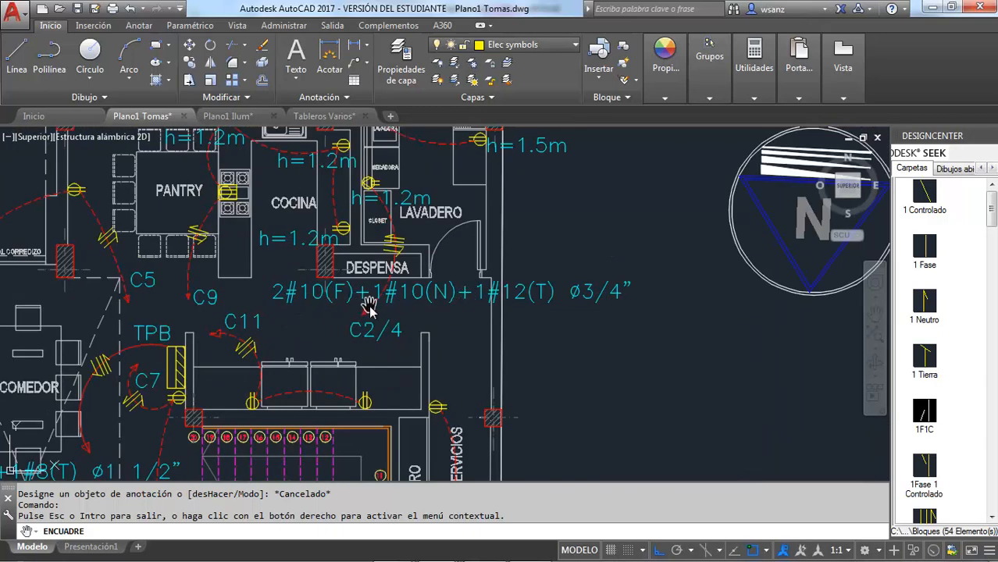
scroll(357, 311, "down", 9)
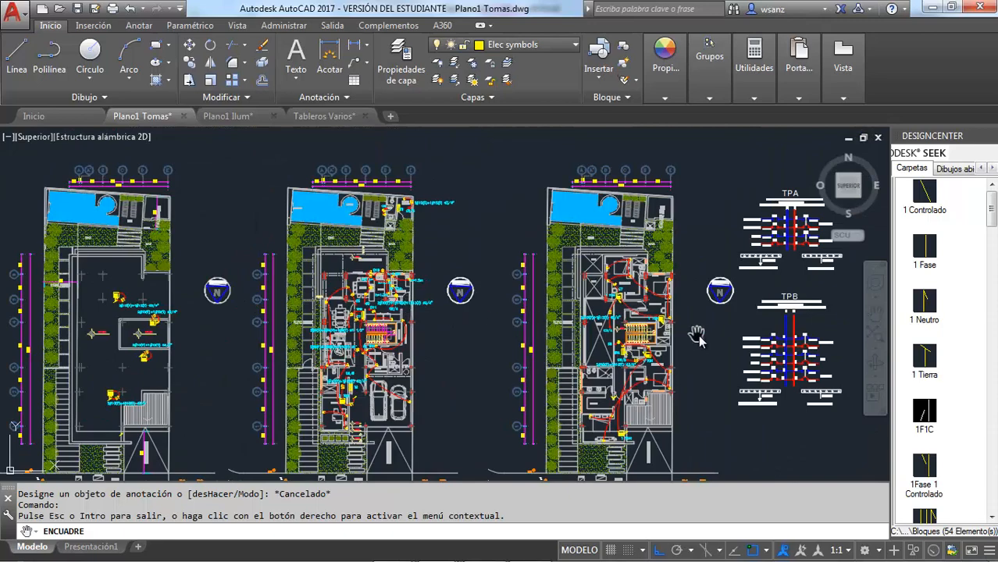
left_click_drag(698, 339, 364, 297)
scroll(451, 329, "up", 7)
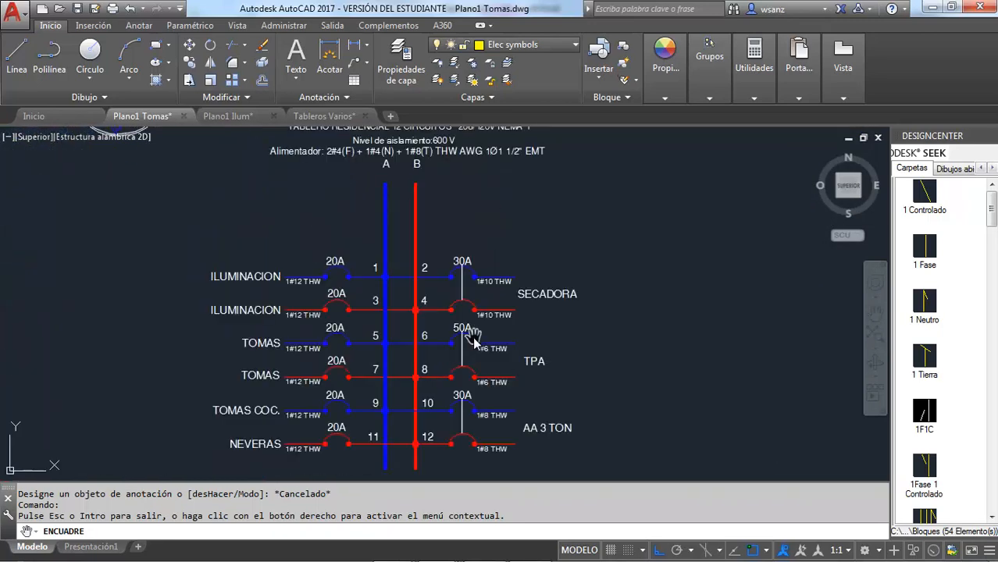
scroll(552, 287, "down", 2)
key("Escape")
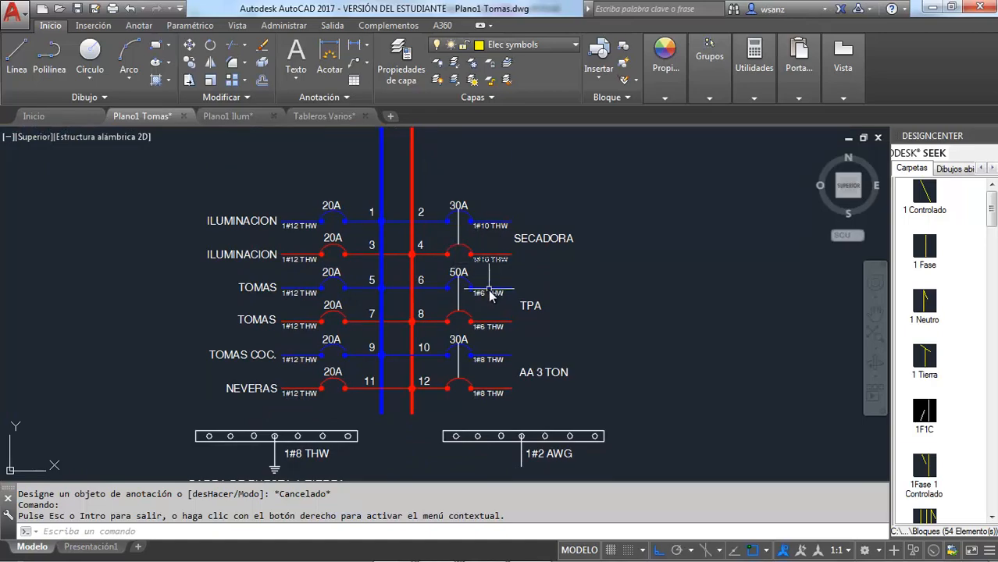
Step: Consult the TPB schedule in Excel, return to AutoCAD, and replace the TPA label with AA 1 TON, shifted clear of the wire labels
key("alt+Tab")
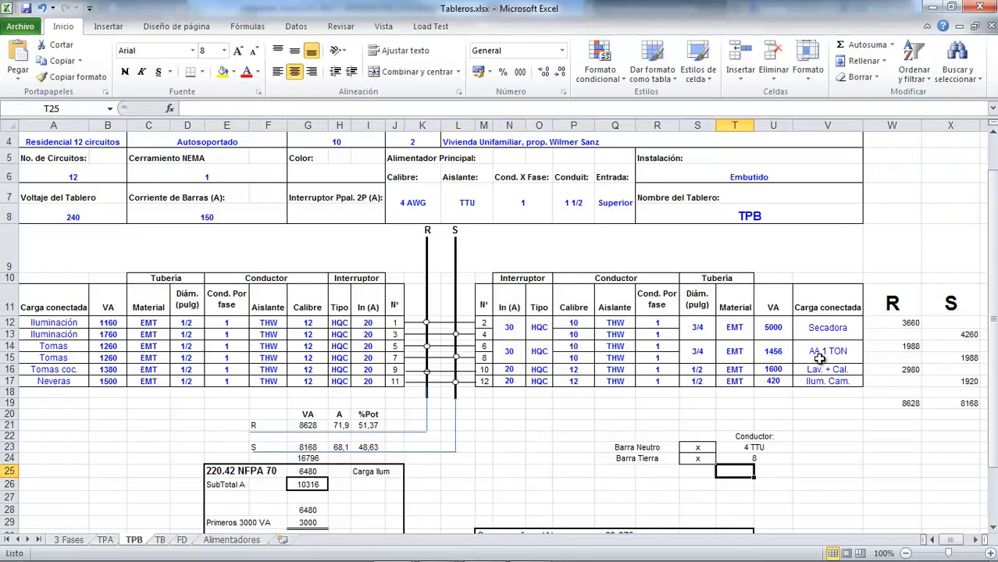
key("alt+Tab")
scroll(541, 313, "up", 3)
left_click(543, 304)
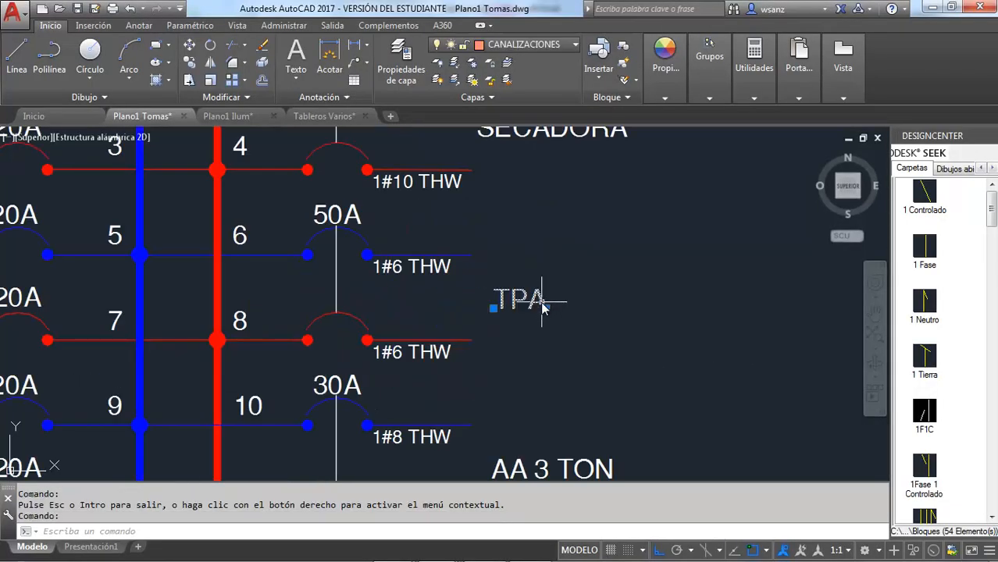
double_click(543, 304)
type("AA")
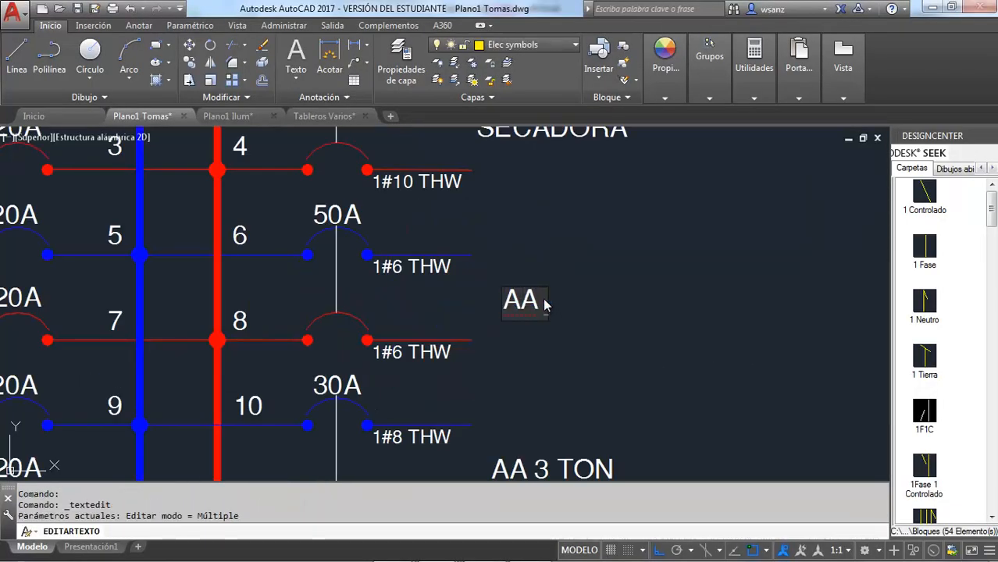
type(" 1 TON")
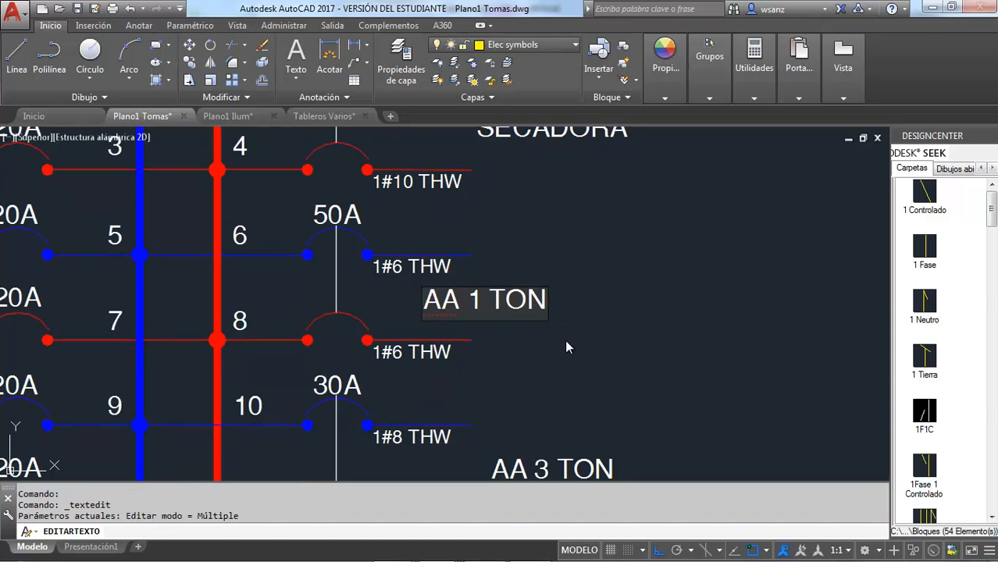
key("Escape")
key("Escape")
left_click(546, 308)
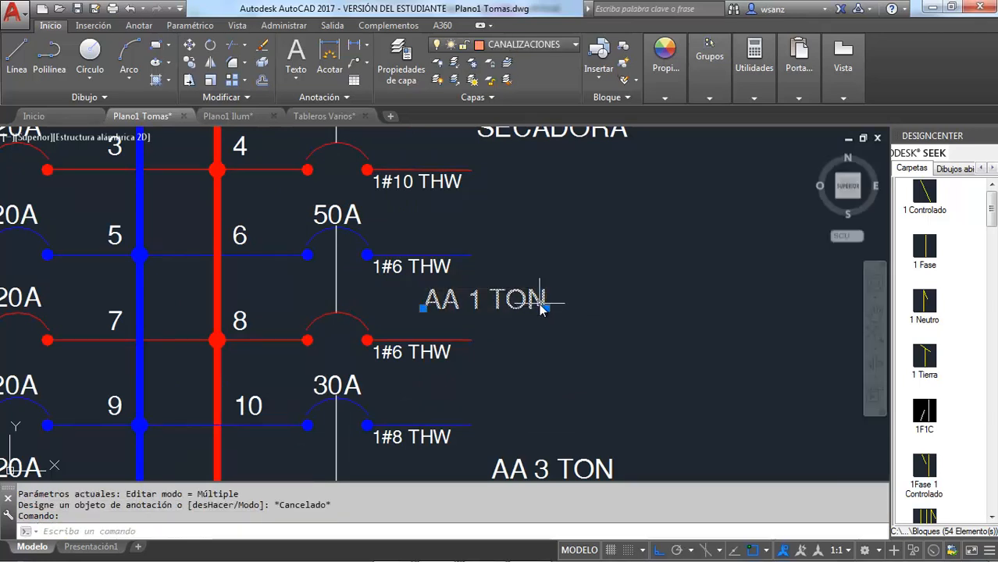
left_click_drag(546, 308, 608, 308)
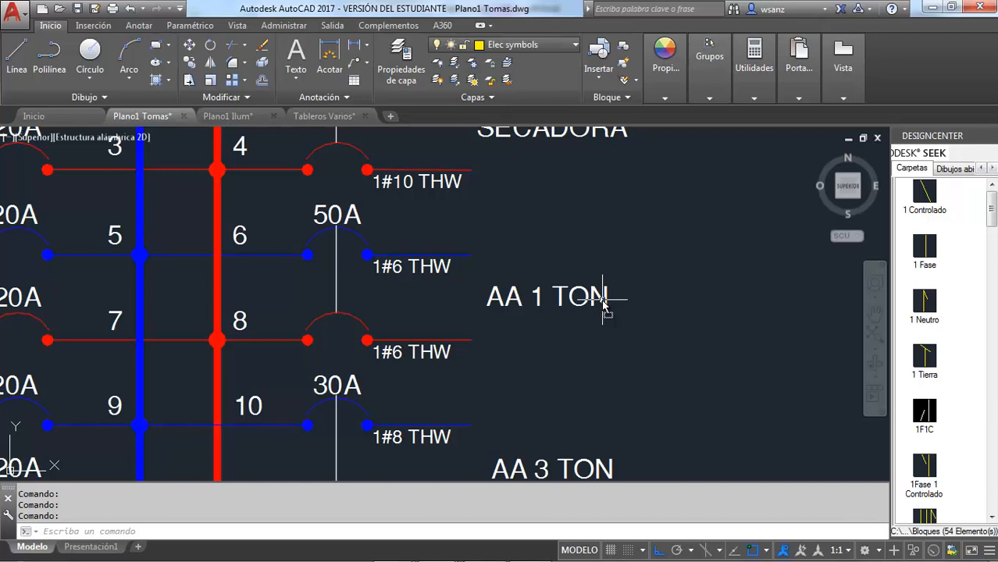
Step: Replace the conductor labels of circuits 6 and 8 with copies of circuit 4's 1#10 THW label, aligned to their line ends
left_click(447, 269)
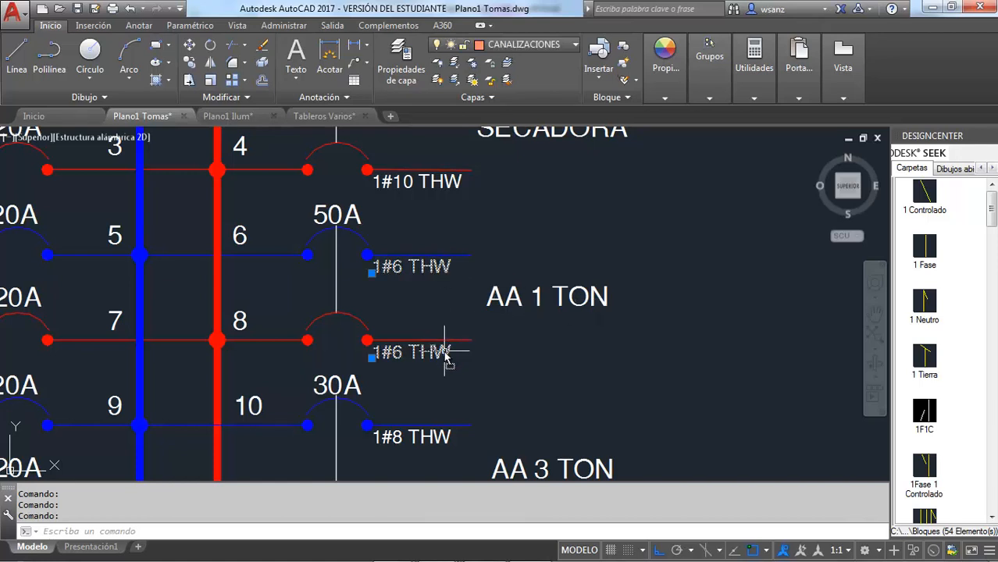
key("Delete")
left_click(455, 195)
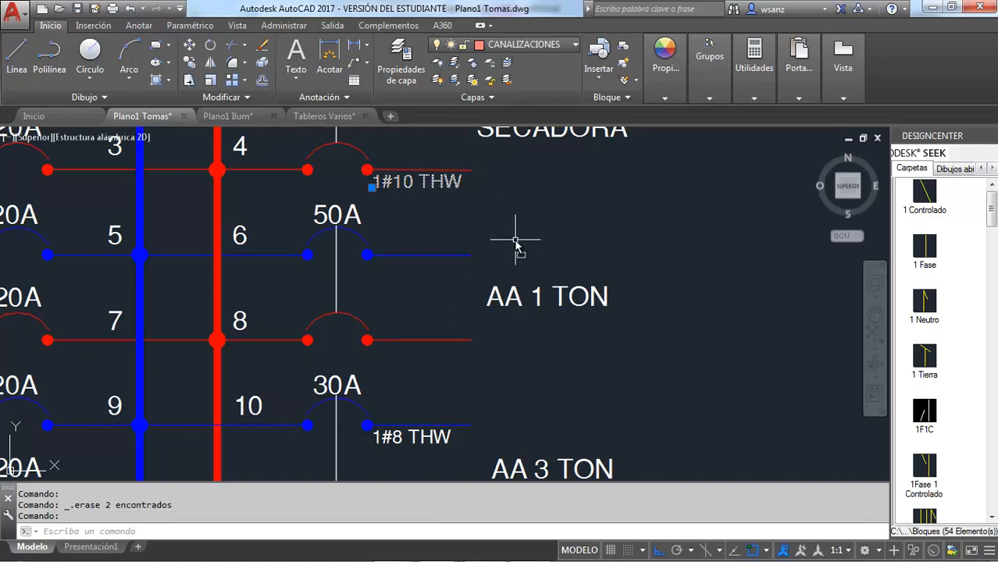
left_click(189, 63)
left_click(472, 169)
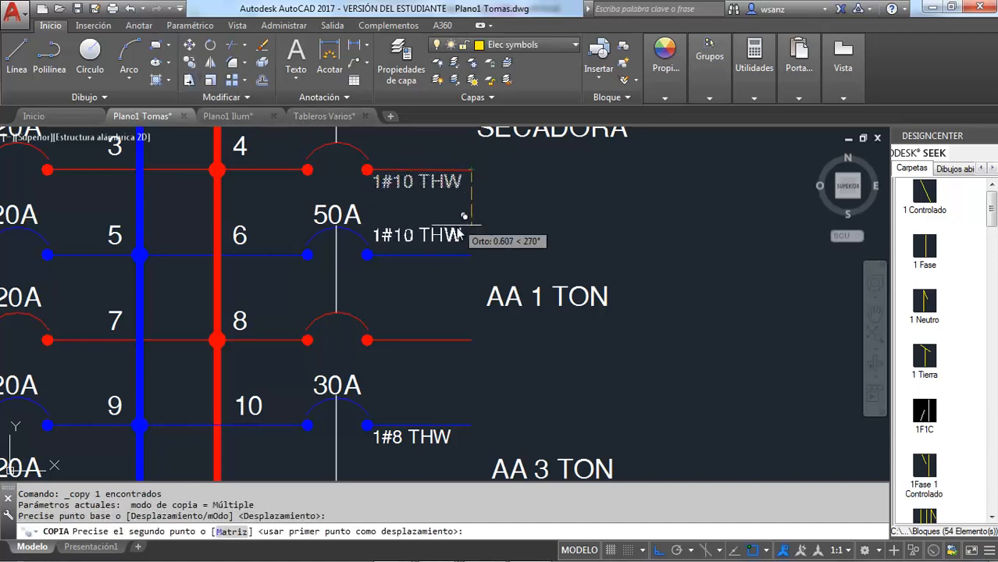
left_click(472, 255)
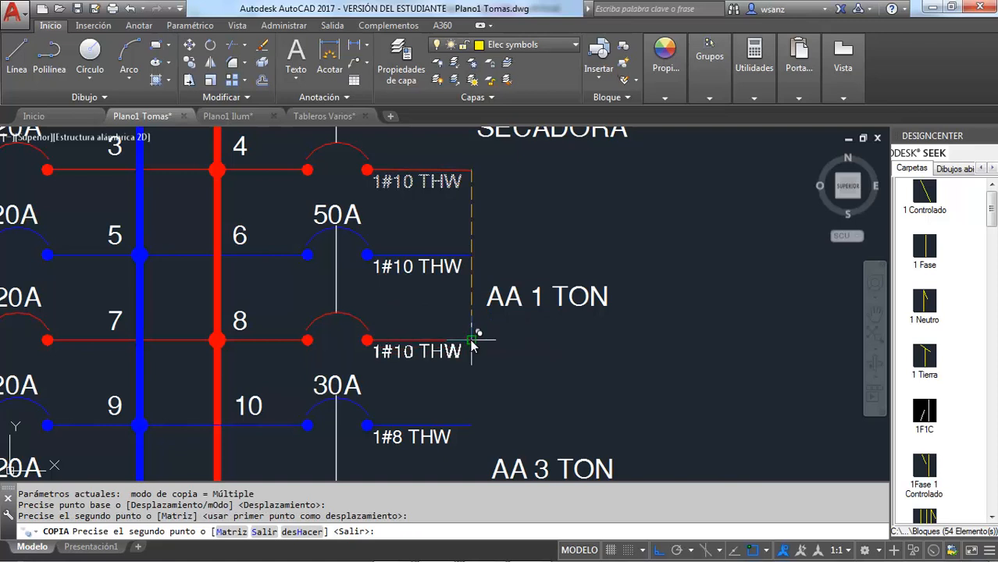
left_click(470, 340)
key("Escape")
Step: Set the breaker rating of circuits 6 and 8 to 30A
double_click(323, 216)
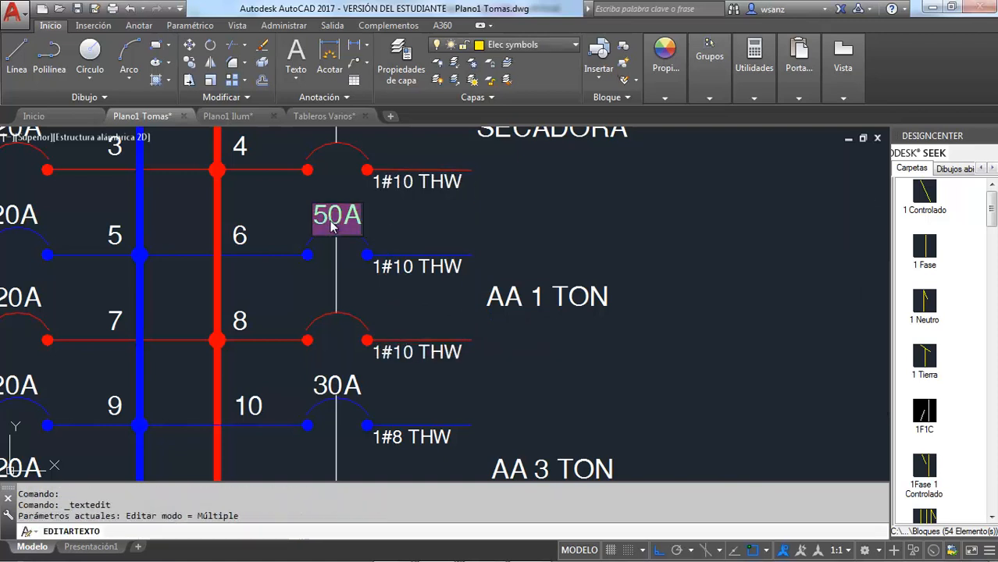
key("Delete")
type("3")
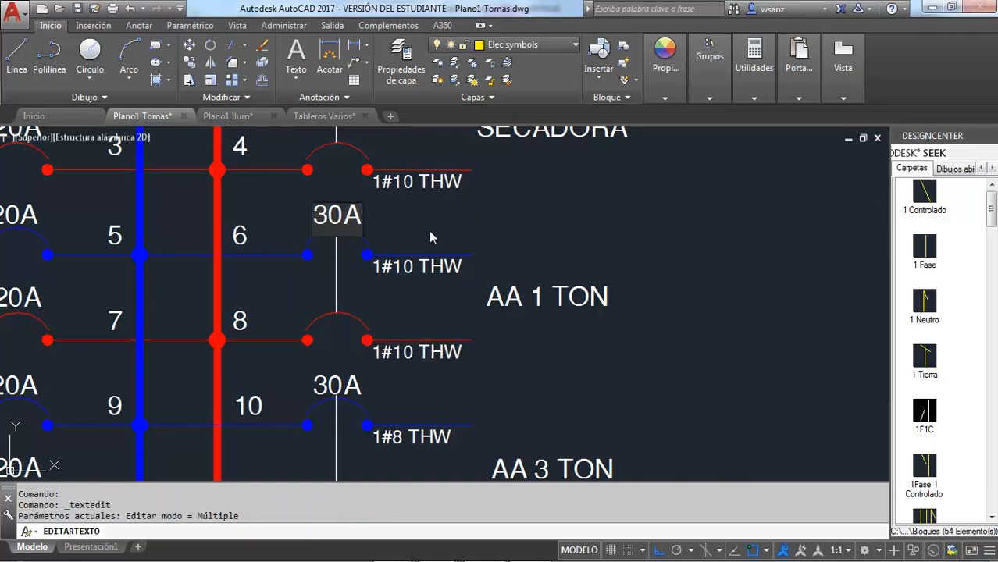
key("Return")
Step: Check circuits 10 and 12 in the Excel schedule, return to AutoCAD, and erase the vertical line linking their two breakers
key("alt+Tab")
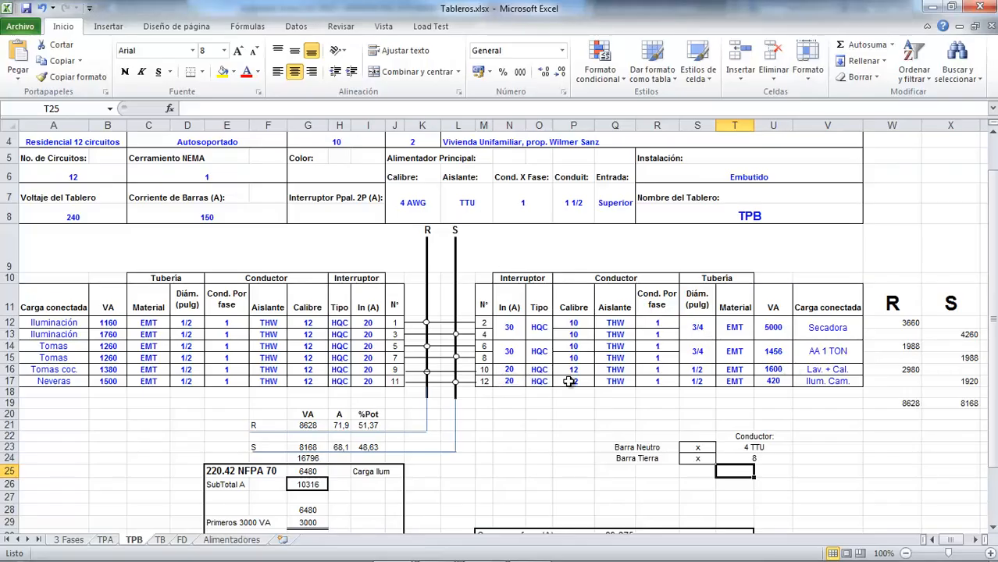
key("alt+Tab")
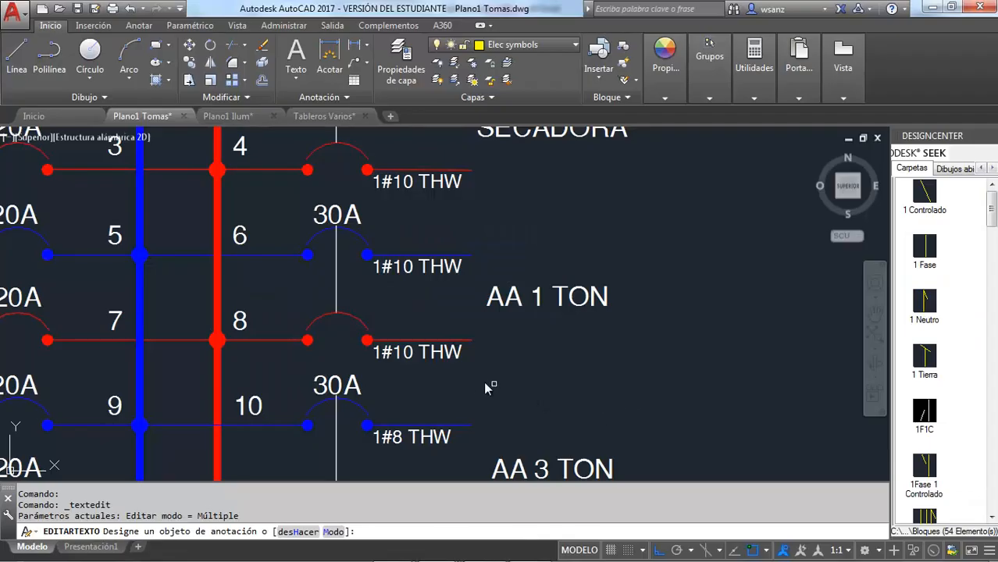
key("Escape")
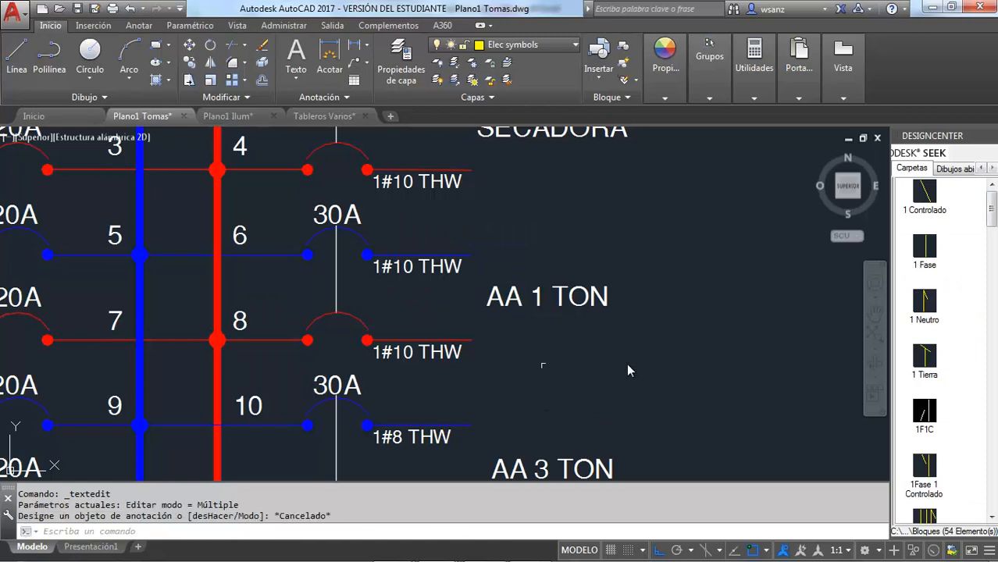
left_click(875, 313)
left_click_drag(588, 371, 620, 238)
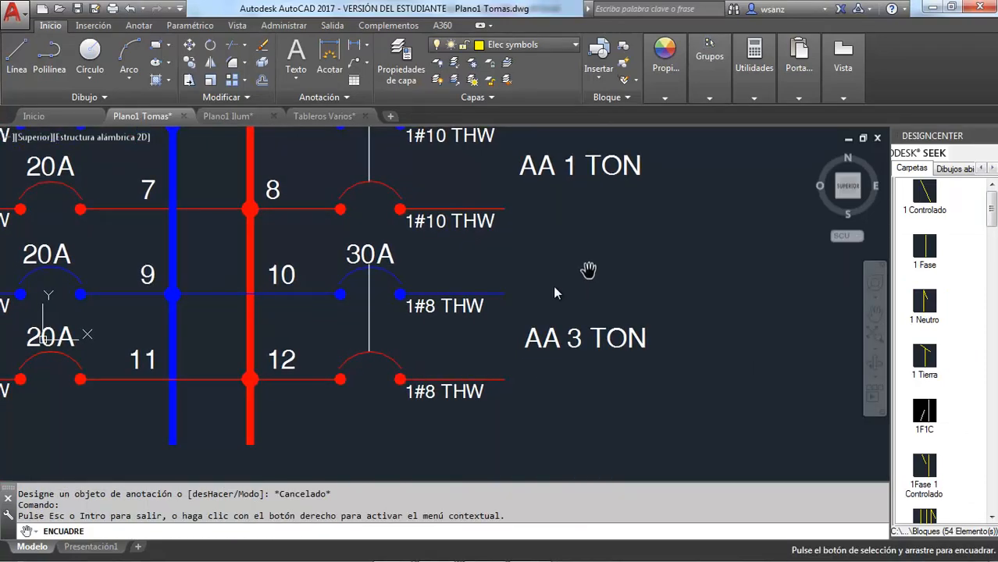
key("Escape")
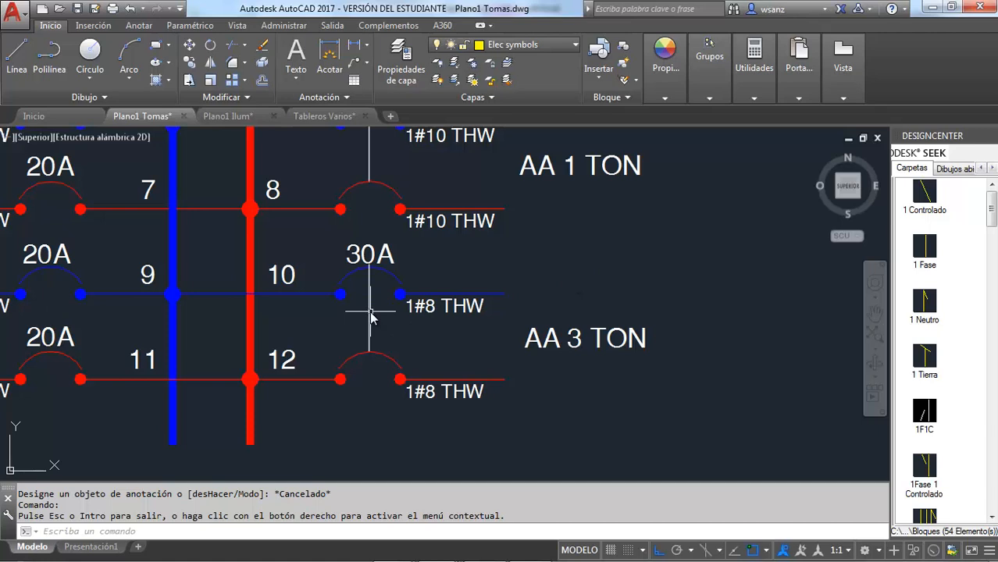
left_click(371, 313)
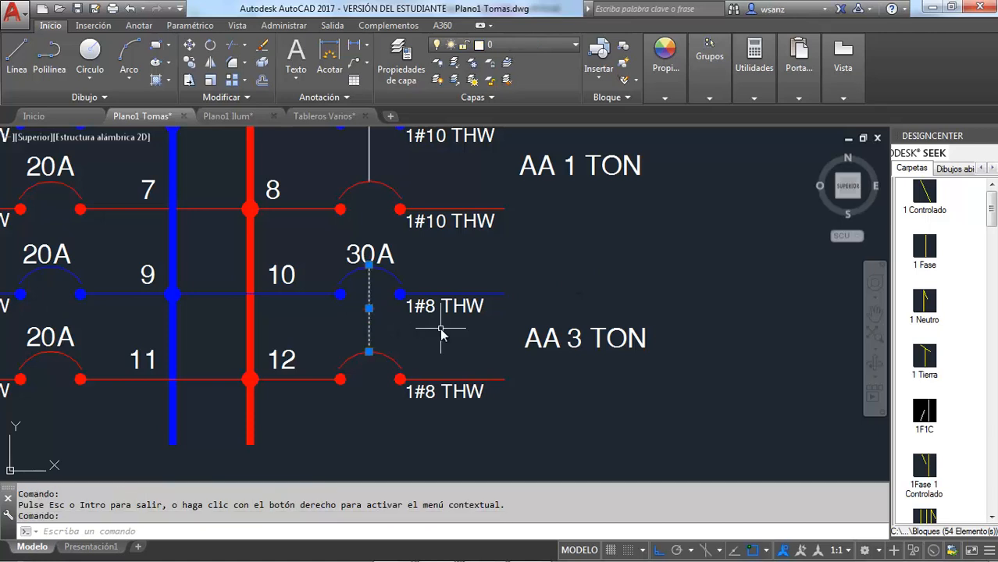
key("Delete")
Step: Set circuit 10's breaker rating to 20A
left_click(394, 248)
left_click(375, 261)
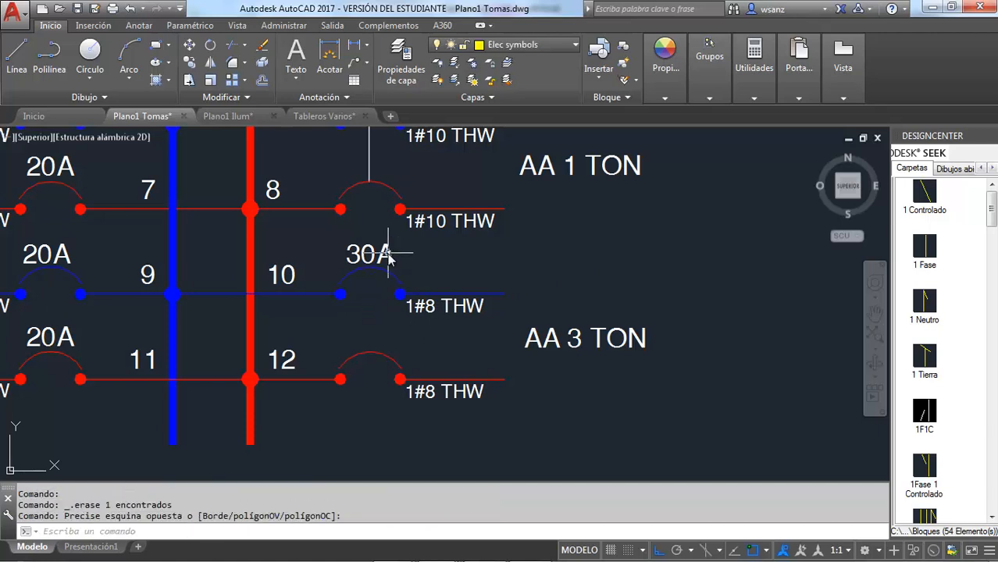
double_click(365, 262)
left_click(363, 261)
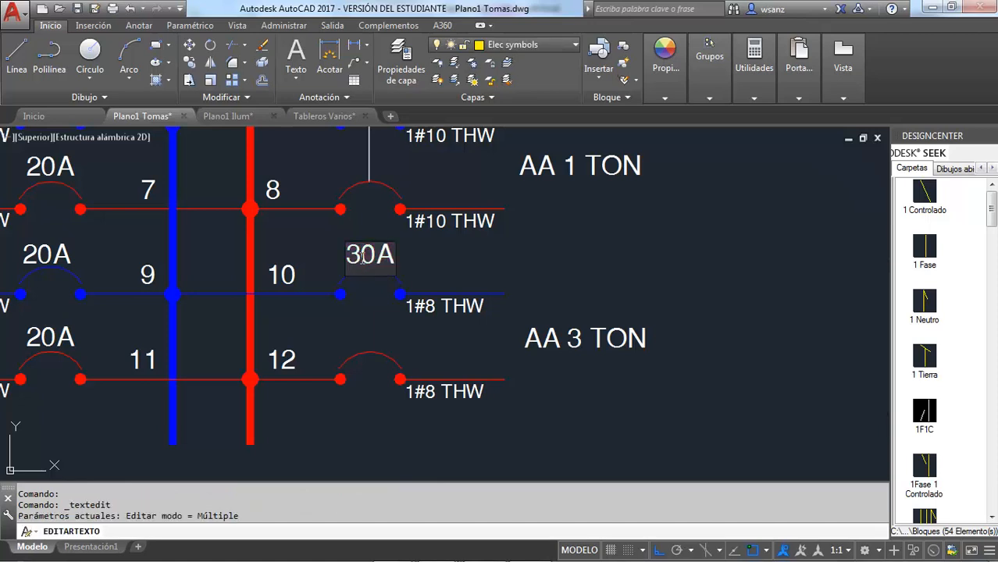
key("BackSpace")
type("2")
left_click(438, 272)
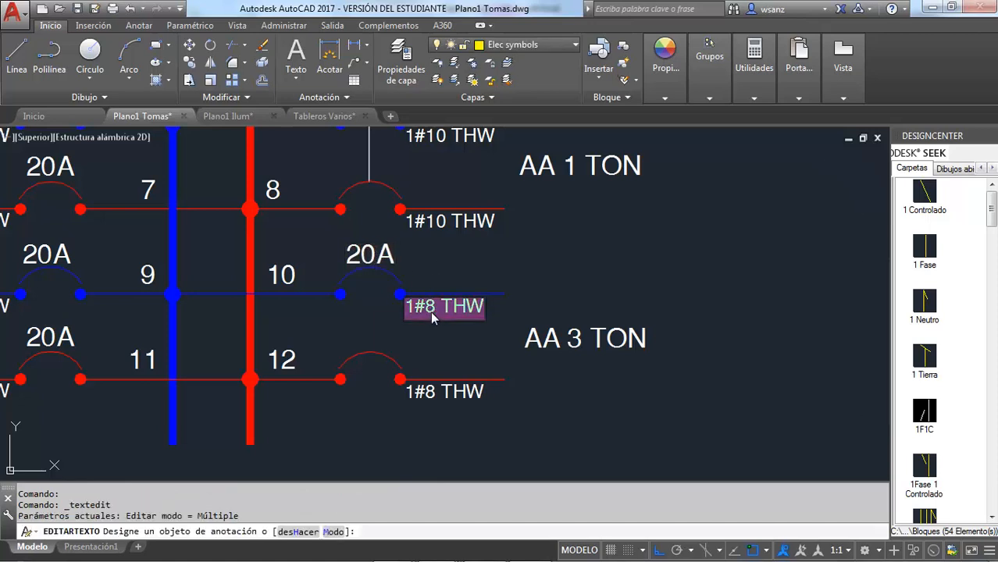
Step: Change circuit 10's conductor label to 1#12 THW
left_click(432, 313)
key("BackSpace")
type("12")
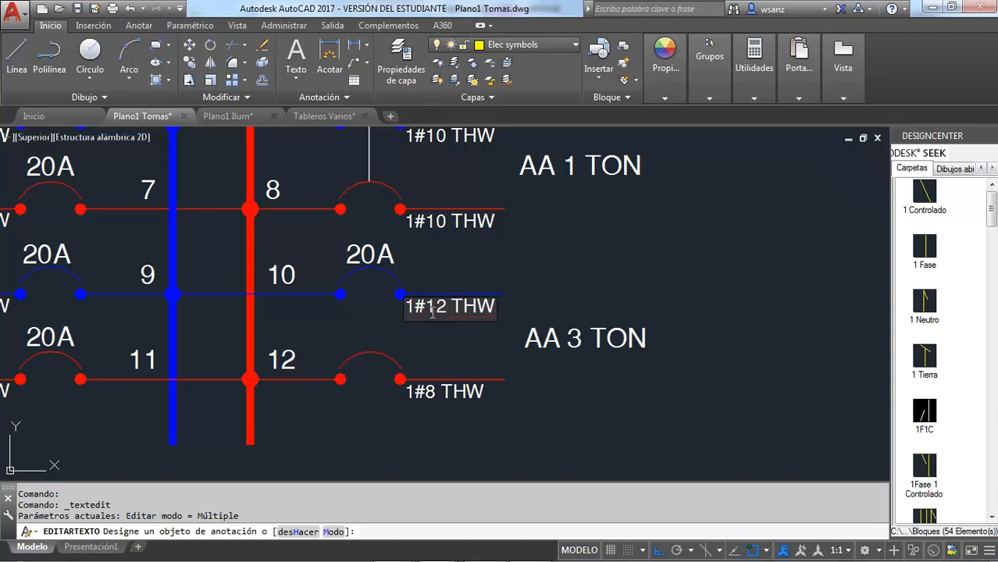
left_click(425, 351)
key("Escape")
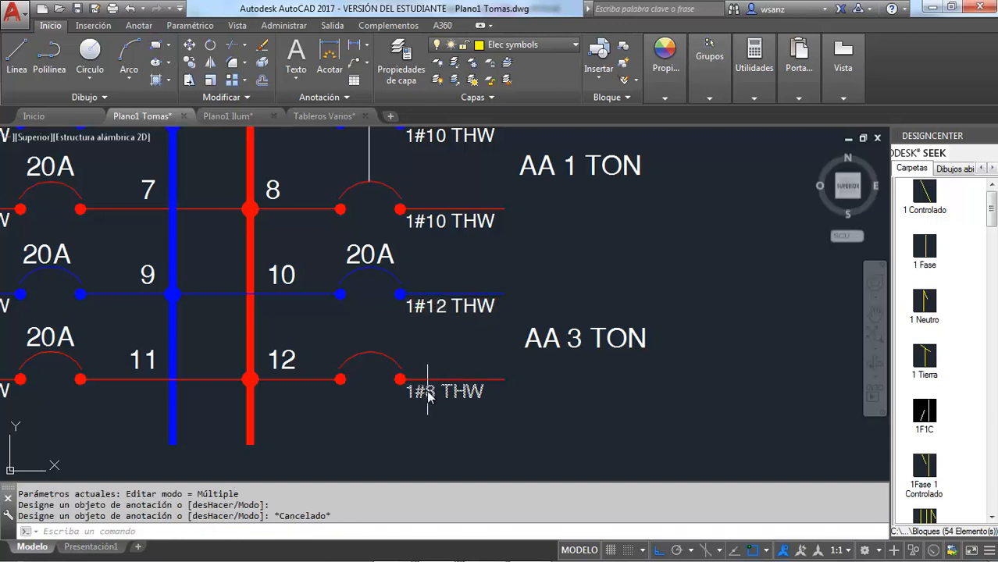
Step: Erase circuit 12's old conductor label and copy circuit 10's 20A rating and 1#12 THW label down to circuit 12
left_click(425, 390)
key("Delete")
left_click(393, 263)
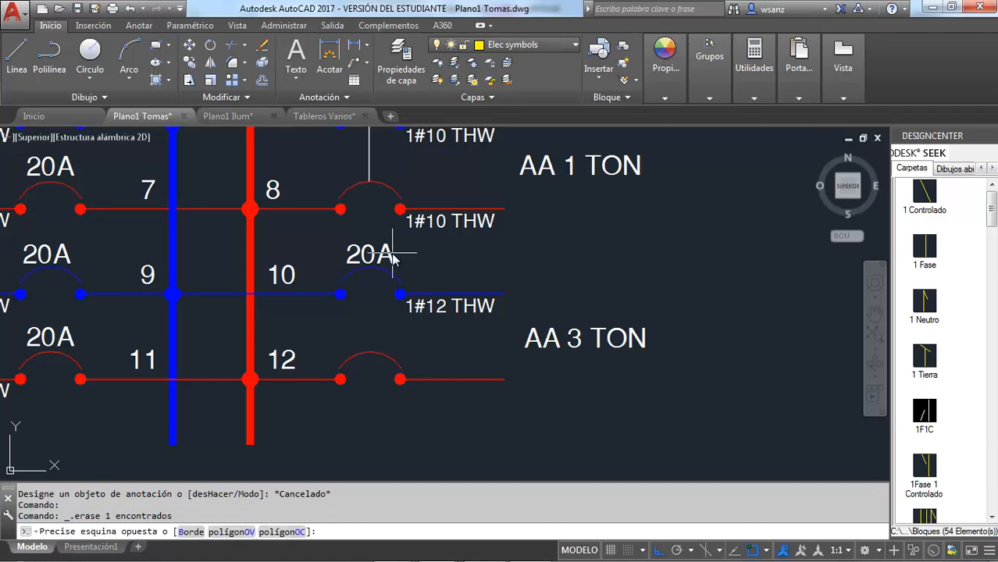
left_click(391, 284)
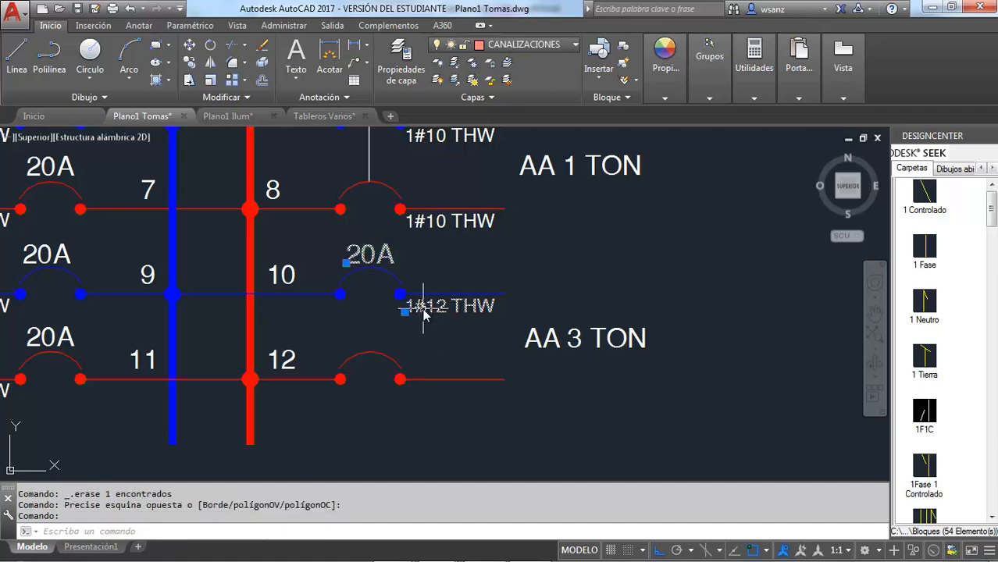
left_click(192, 64)
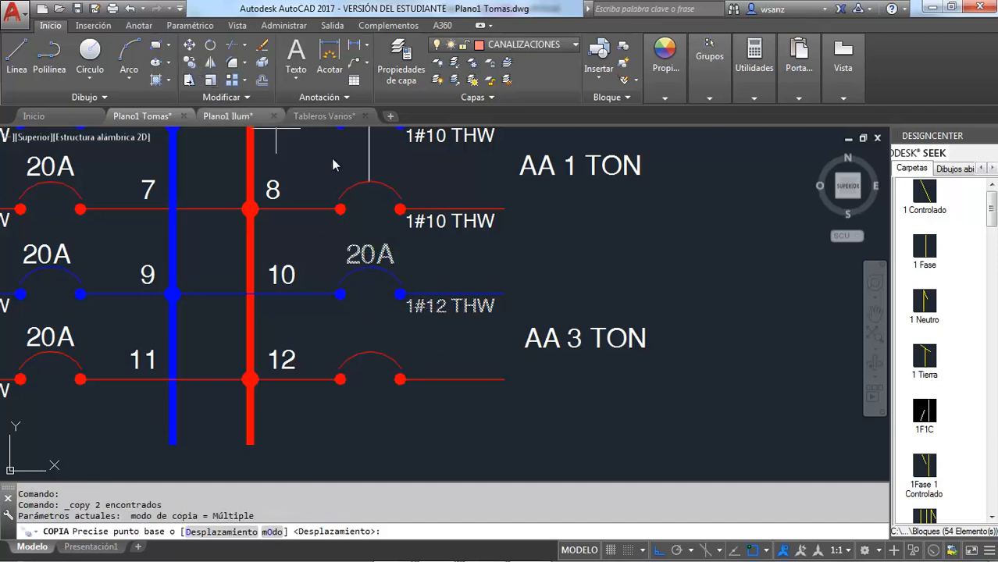
left_click(506, 295)
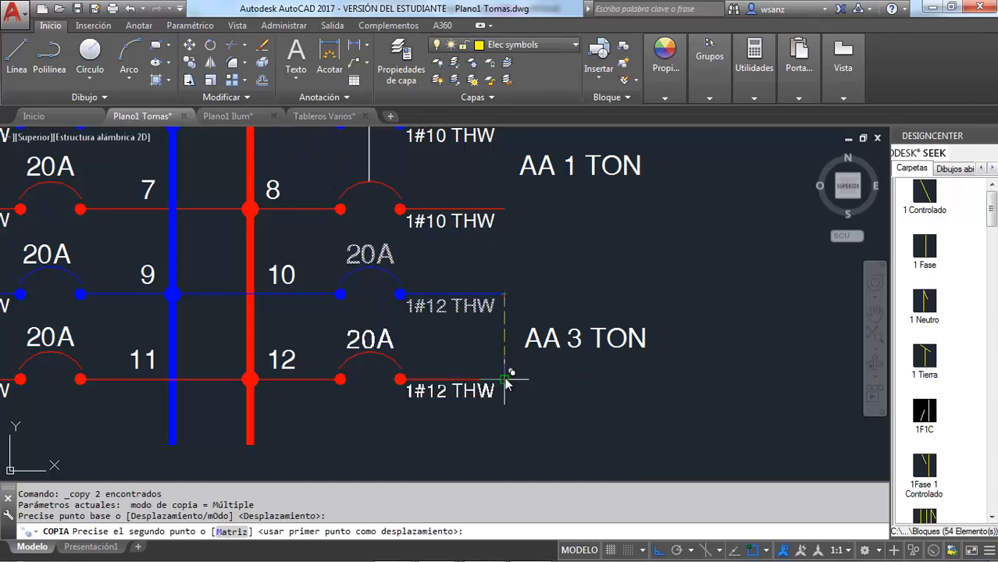
key("Escape")
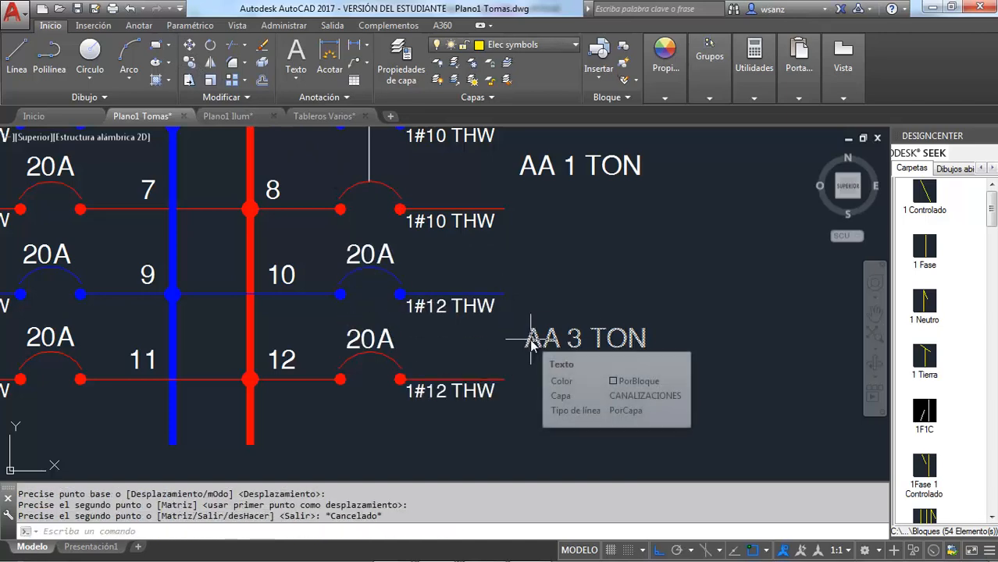
Step: Check circuit 10's load in the Excel schedule, return to AutoCAD, and change the AA 3 TON label to LAV. + CAL
key("alt+Tab")
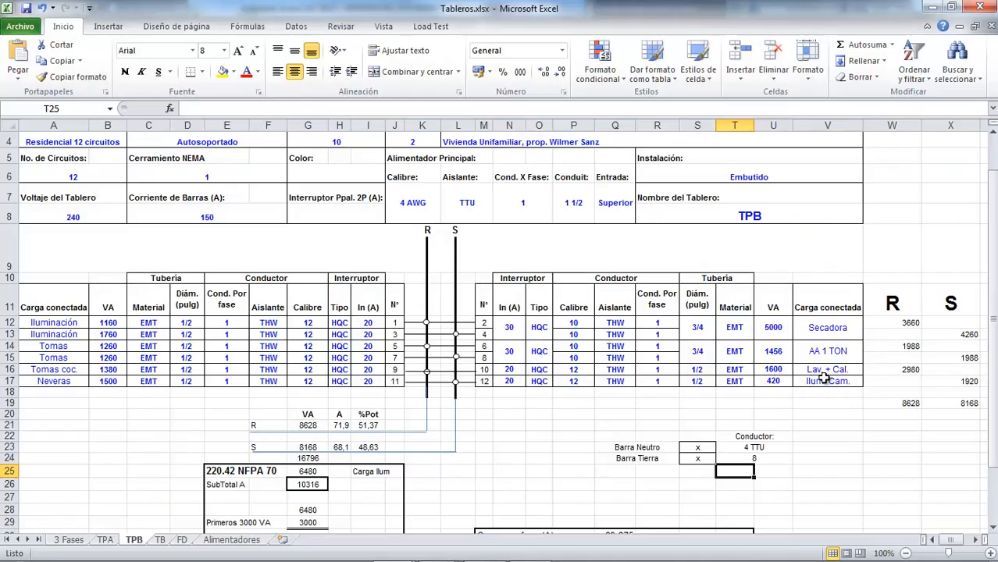
key("alt+Tab")
double_click(576, 346)
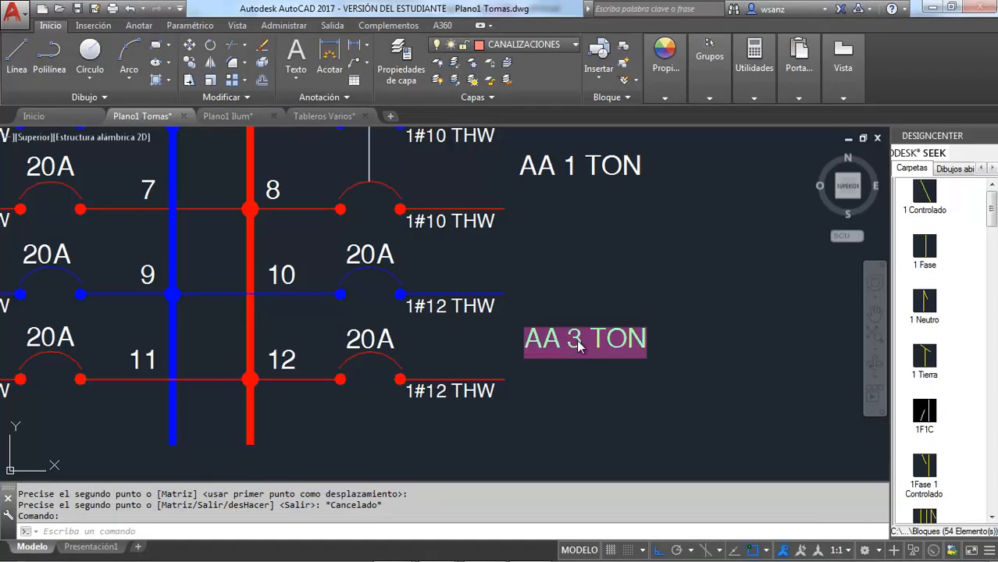
type("LAC. +")
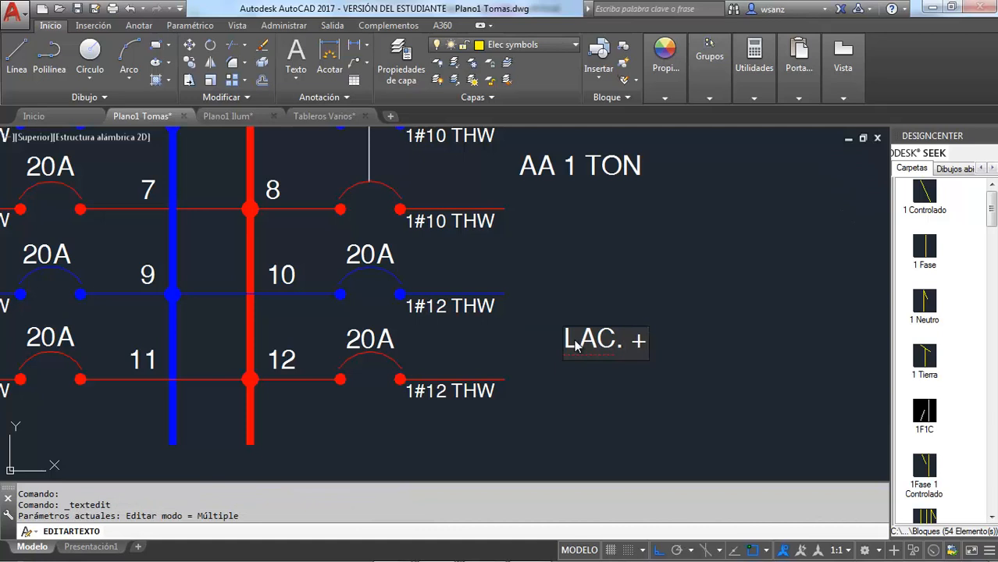
type(" CAL.")
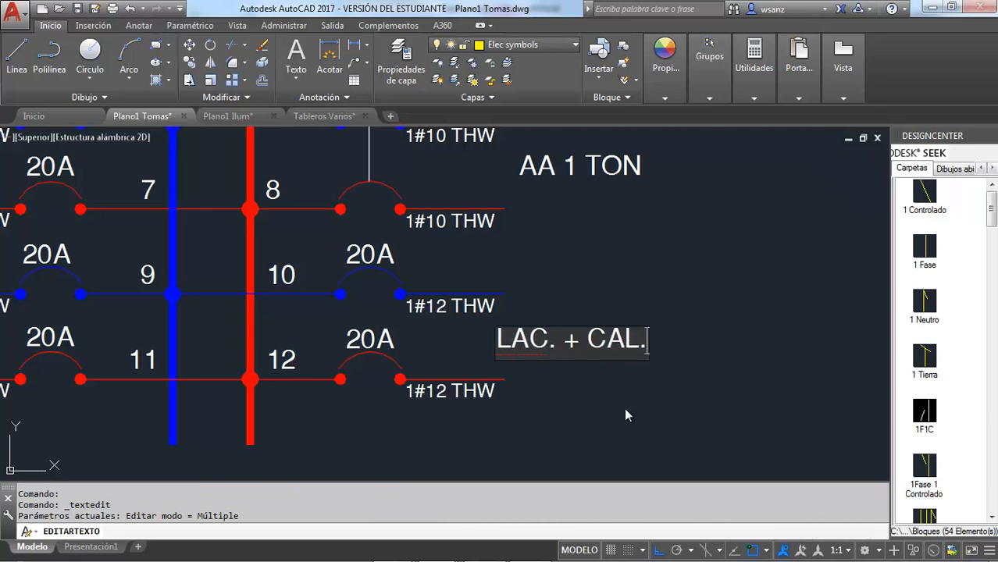
left_click(626, 410)
left_click(543, 350)
left_click(539, 348)
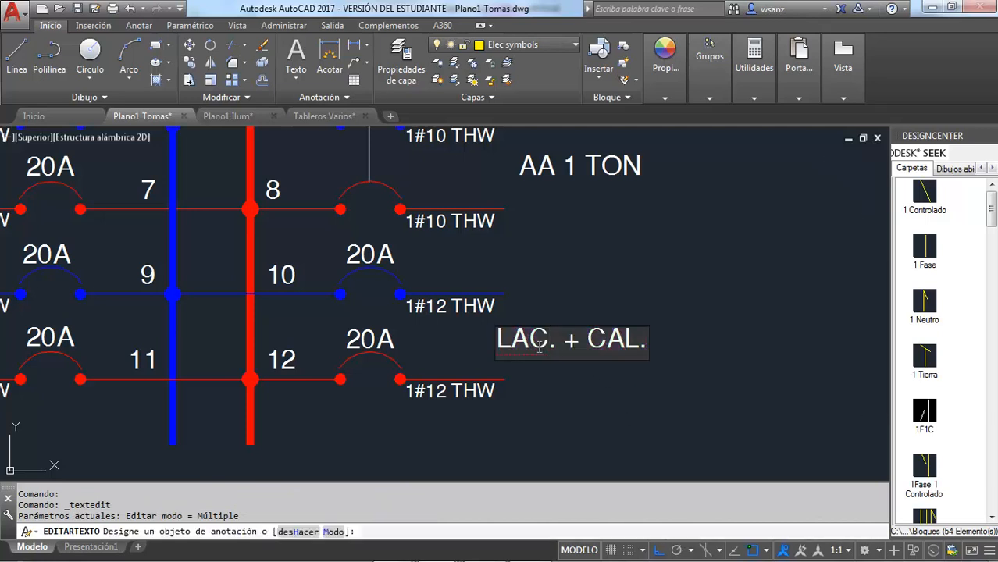
key("BackSpace")
type("V")
left_click(566, 392)
key("Escape")
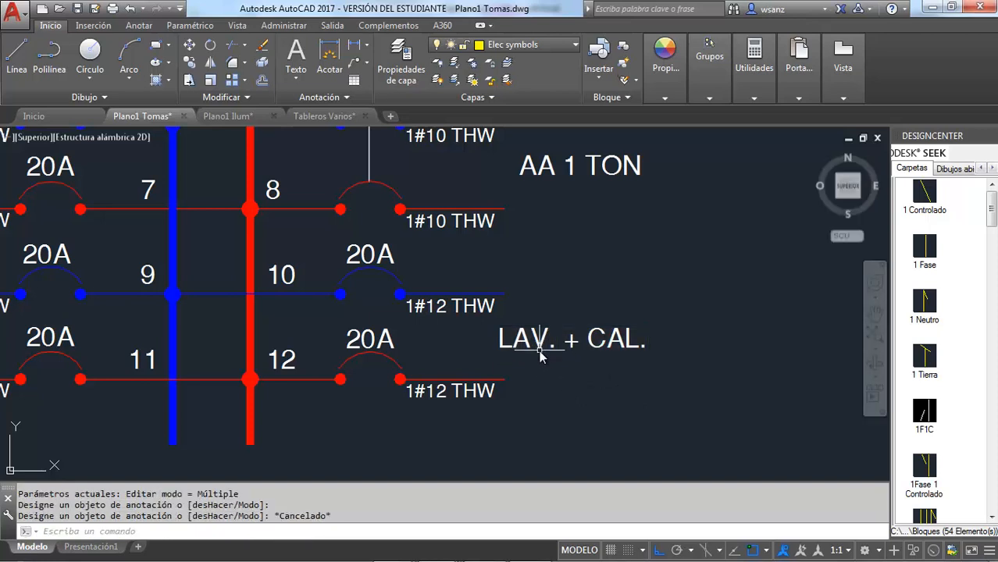
Step: Move the LAV. + CAL. label up beside circuit 10's line and paste a copy of it beside circuit 12
left_click(539, 348)
left_click_drag(539, 347, 563, 303)
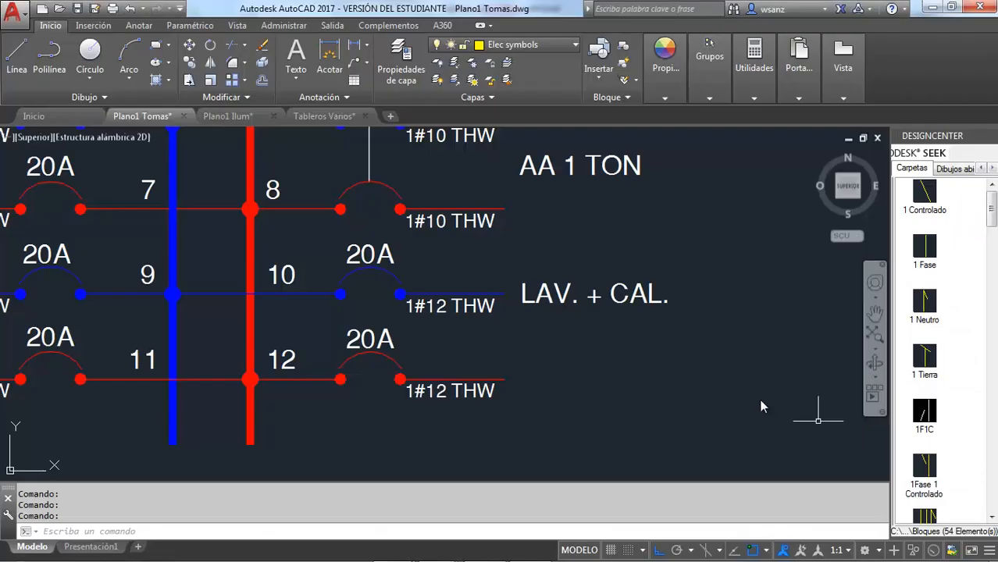
left_click(562, 297)
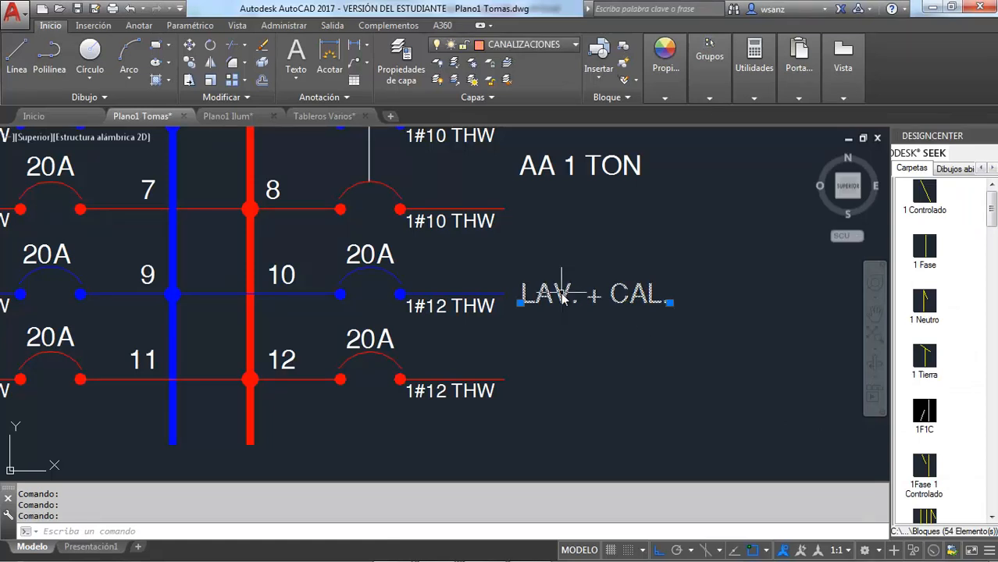
key("ctrl+c")
key("ctrl+v")
left_click(519, 383)
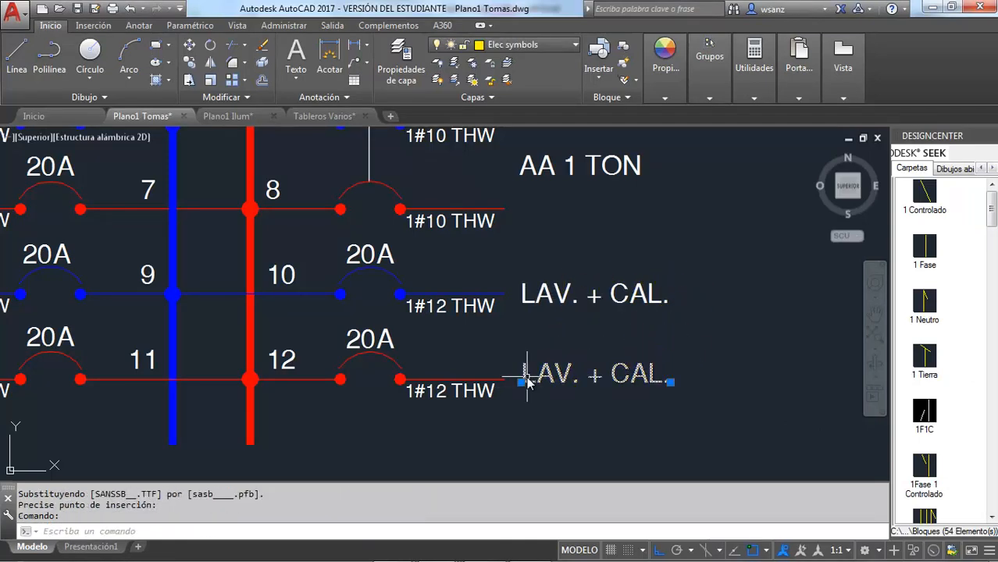
Step: Change the copied load label beside circuit 12 to ILUM. CAM
double_click(527, 380)
type("ILUM")
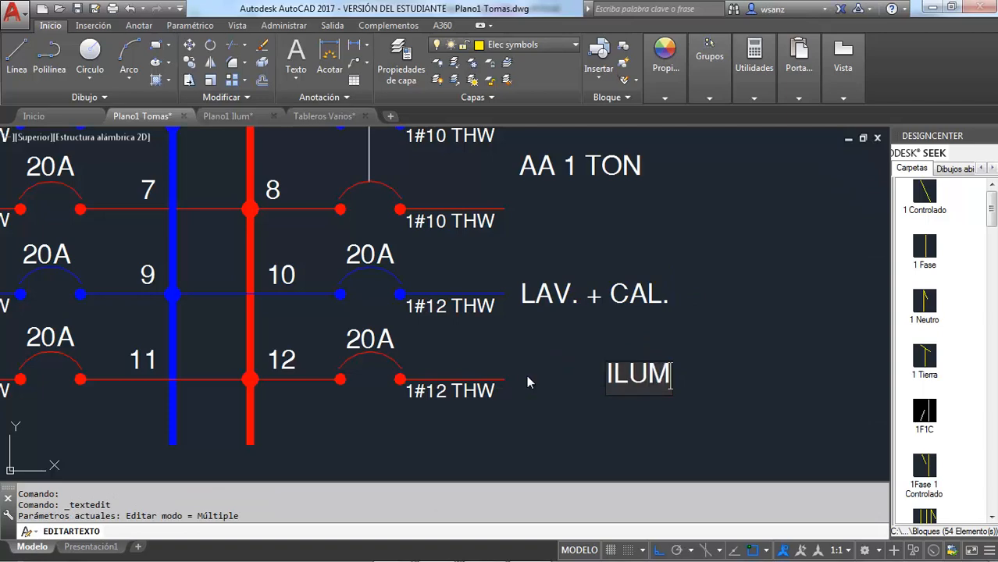
type(". CAM")
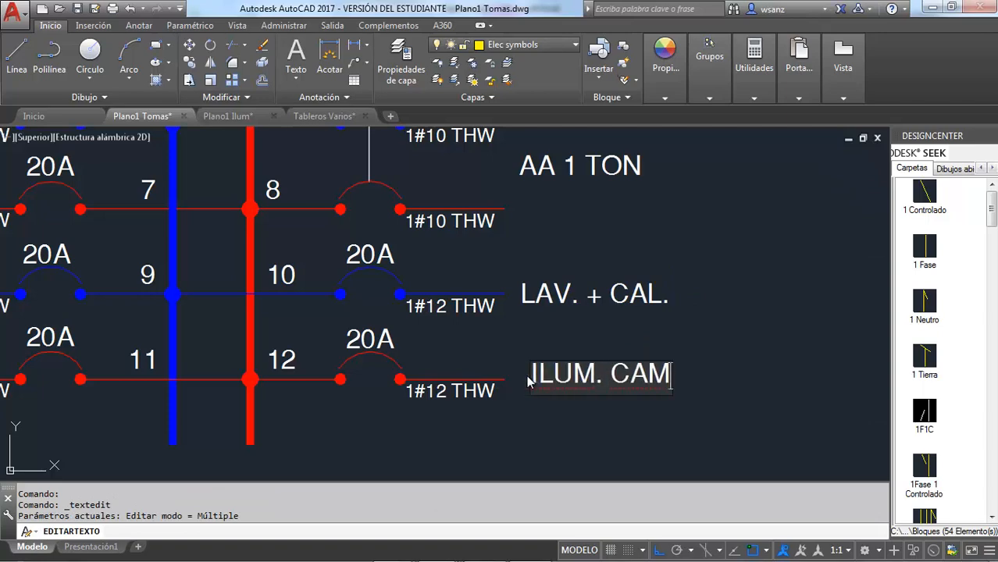
type(".")
left_click(632, 321)
scroll(630, 320, "down", 4)
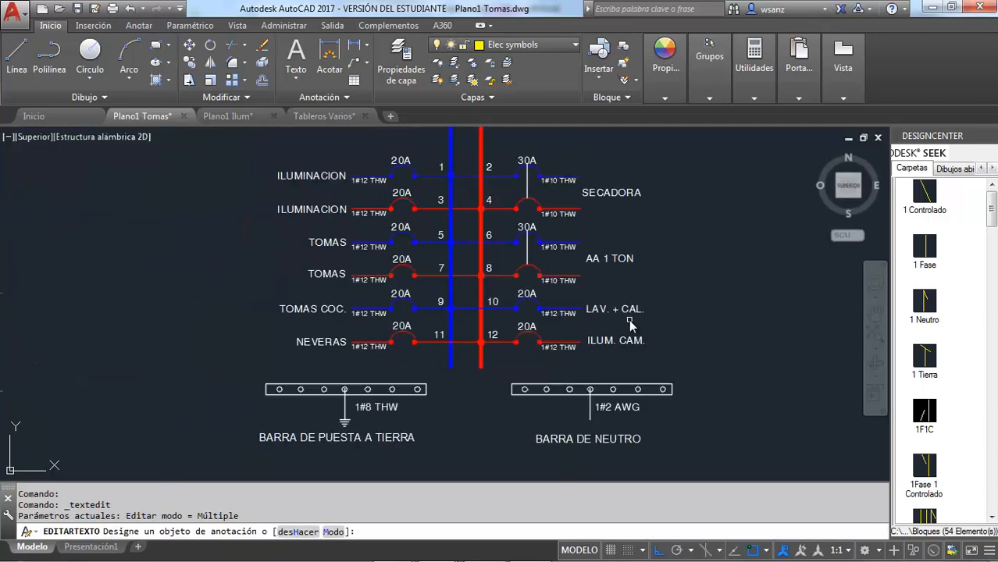
key("Escape")
Step: Check the bar conductors in the Excel schedule, return to AutoCAD, and set TPB's neutral bar conductor label to 1#4 AWG
scroll(393, 461, "up", 2)
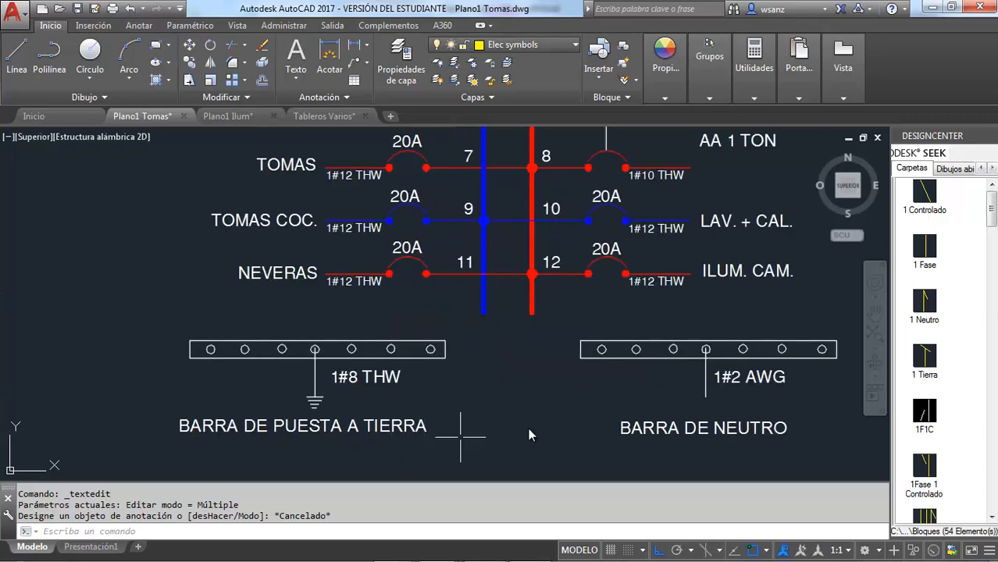
key("alt+Tab")
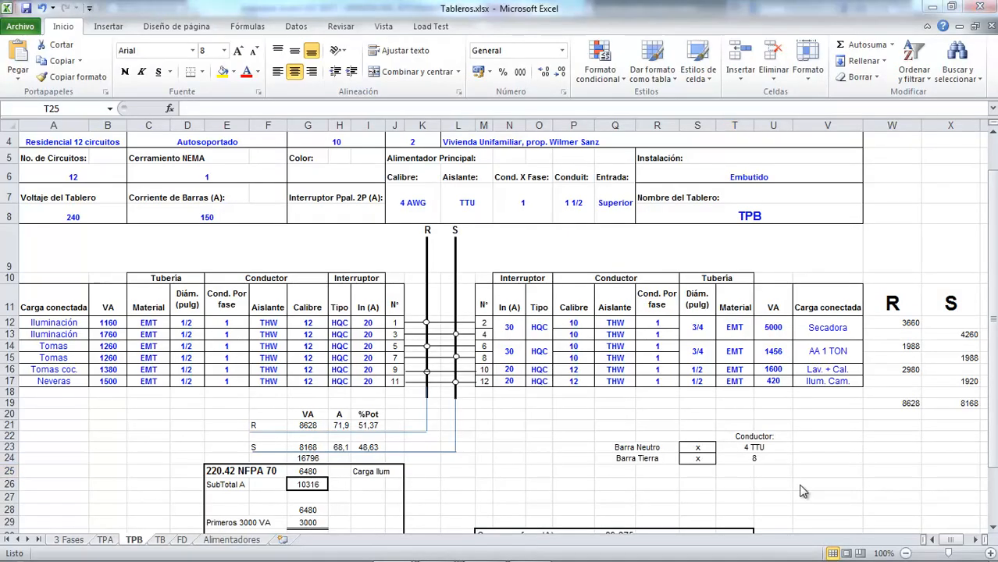
key("alt+Tab")
double_click(735, 378)
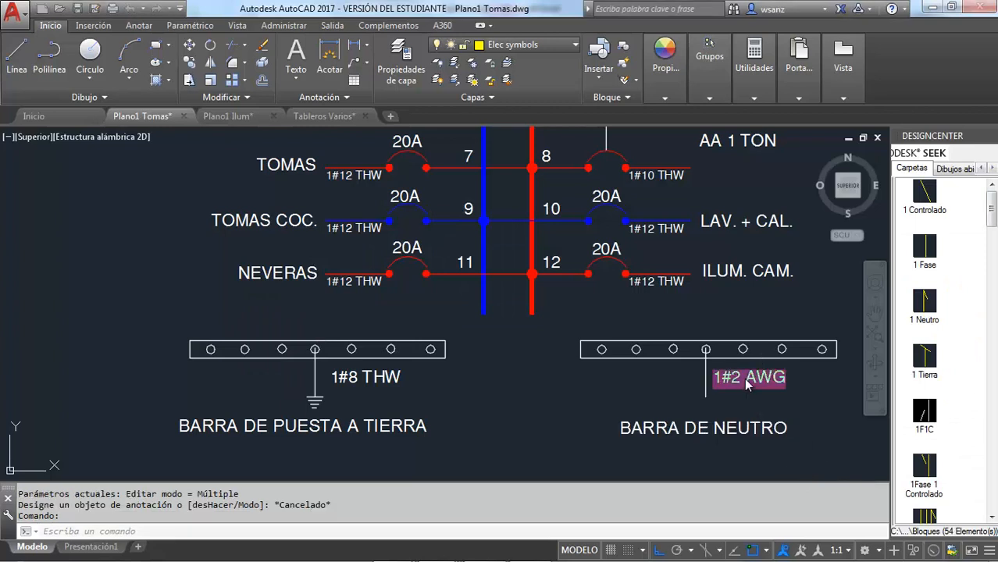
type("4")
key("Delete")
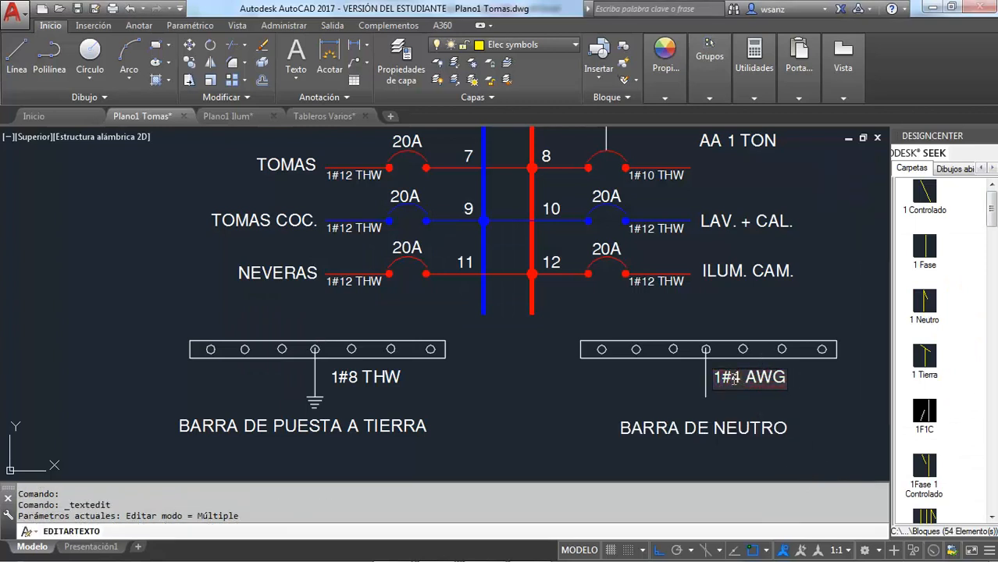
left_click(555, 415)
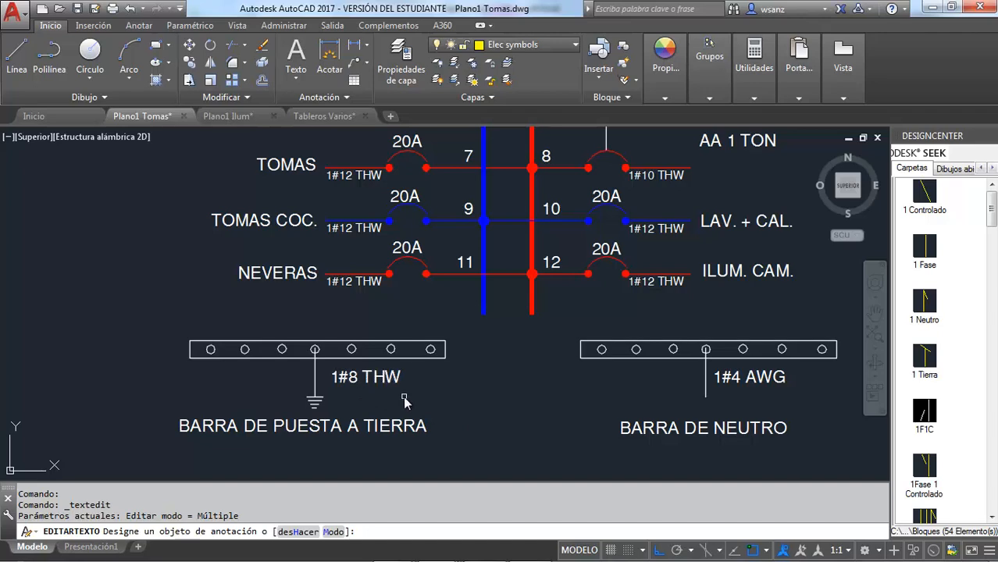
key("Escape")
Step: Change the neutral bar's conductor label in the panel diagram above TPB to 1#8 THW
scroll(405, 401, "down", 4)
scroll(408, 269, "up", 4)
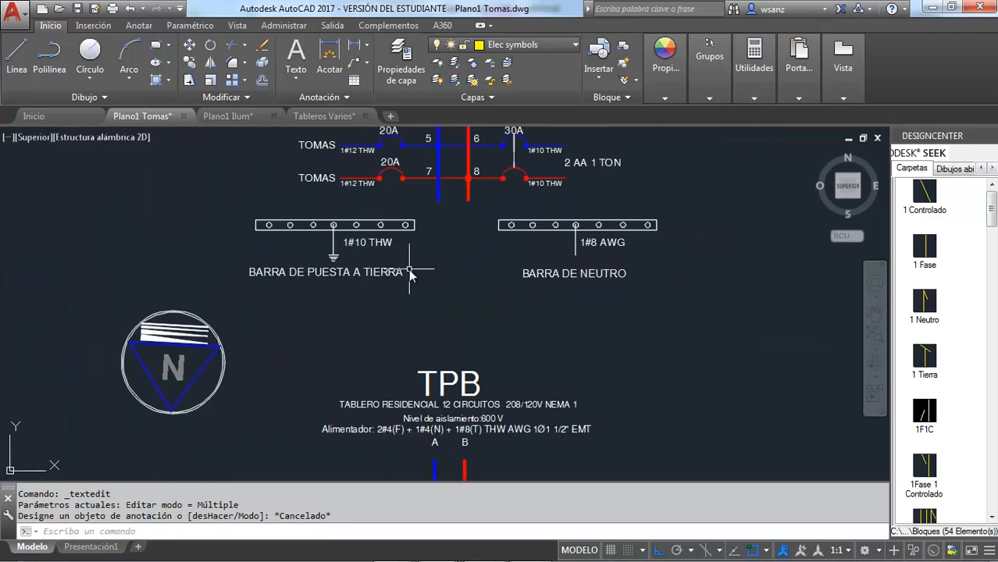
scroll(409, 269, "down", 1)
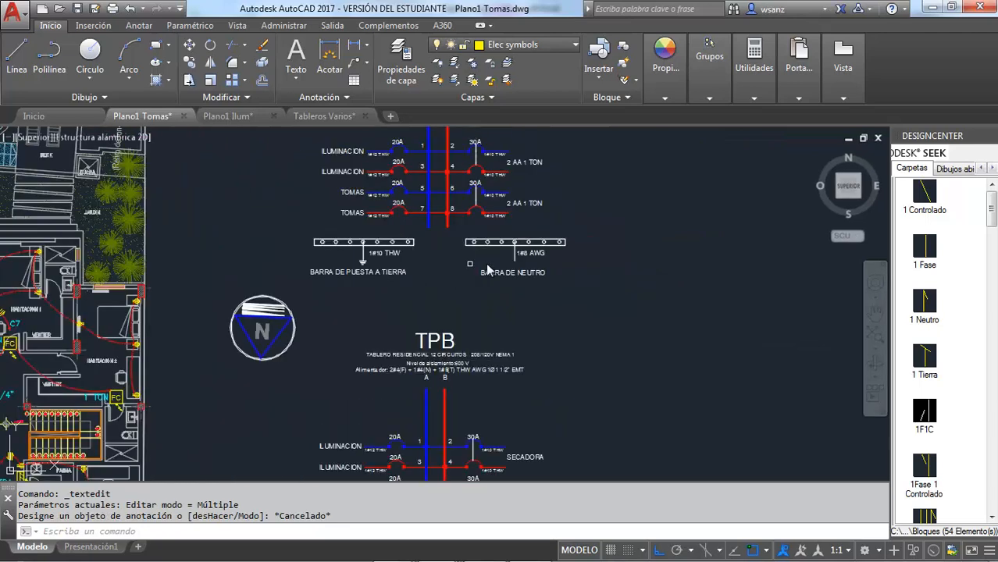
scroll(497, 266, "up", 3)
key("Escape")
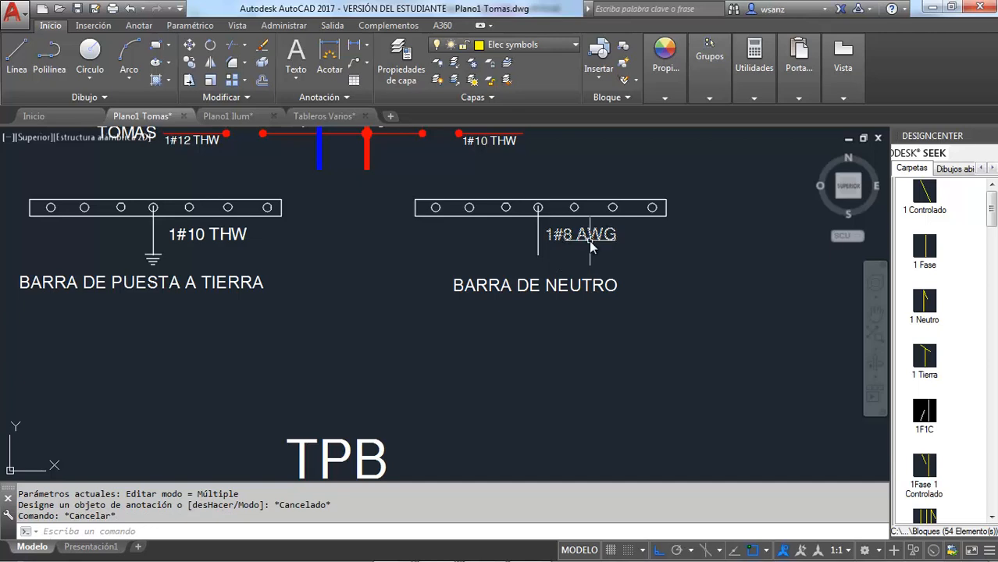
double_click(588, 238)
left_click(581, 238)
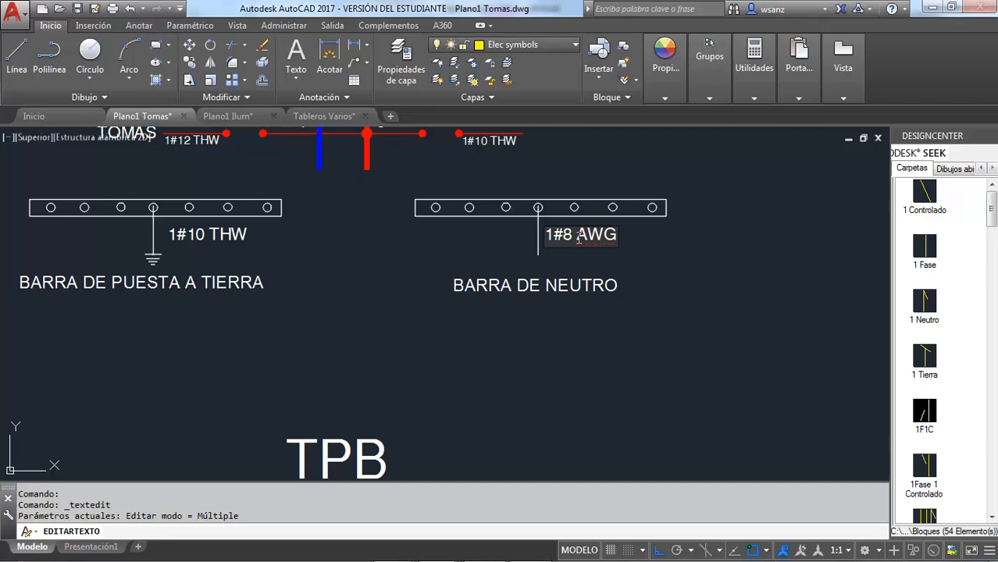
type("THW")
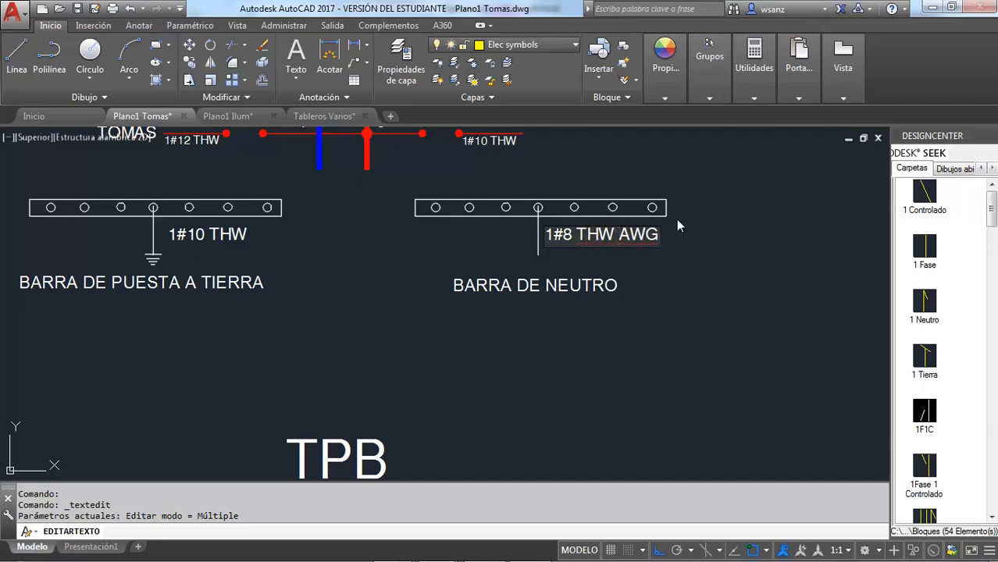
key("Delete")
key("Delete")
key("Delete")
left_click(678, 256)
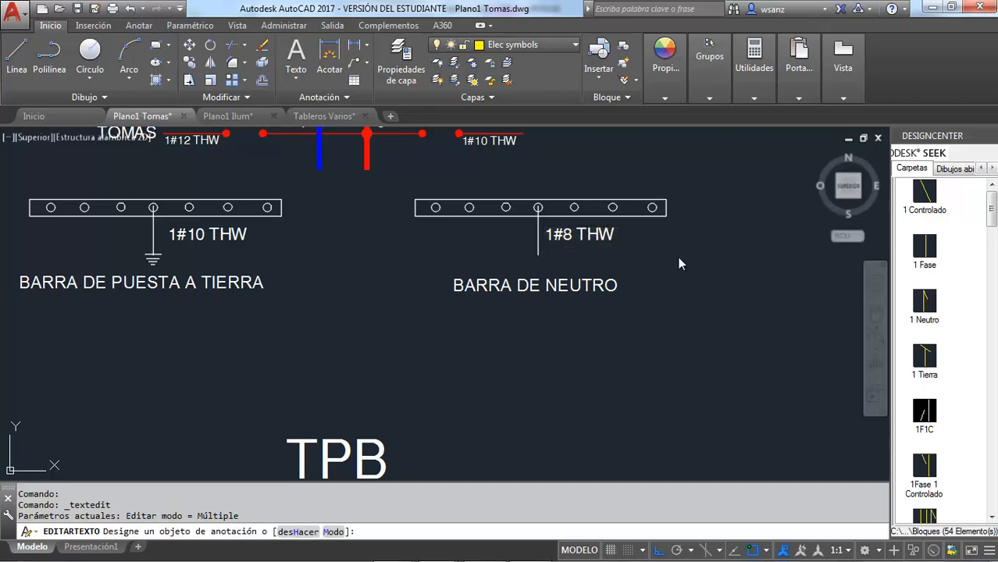
Step: Replace AWG with THW in TPB's neutral bar conductor label so it reads 1#4 THW
scroll(678, 256, "down", 5)
scroll(664, 479, "up", 6)
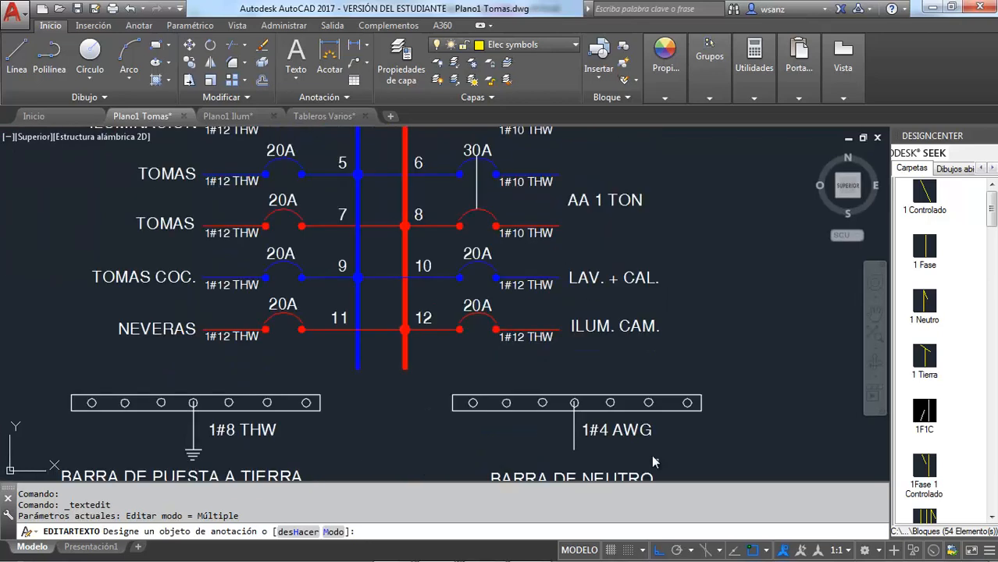
scroll(638, 316, "down", 4)
scroll(632, 370, "up", 3)
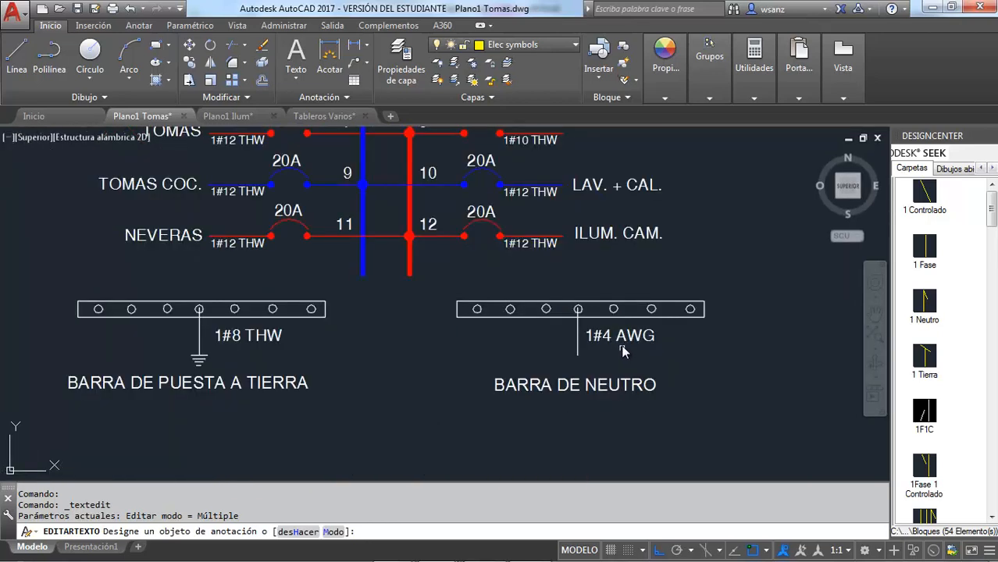
left_click(623, 342)
left_click(619, 340)
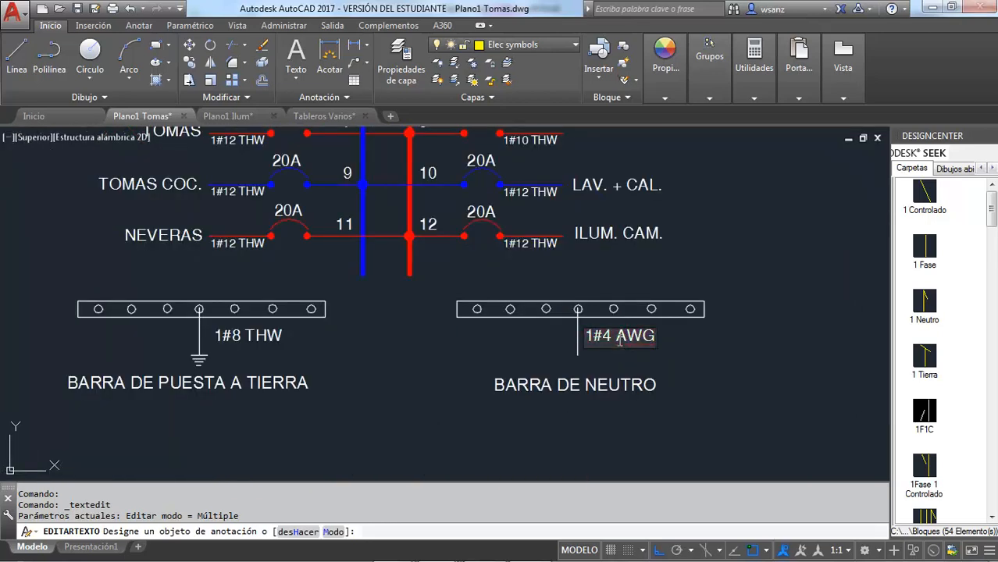
key("Delete")
key("Delete")
key("Delete")
type("THW")
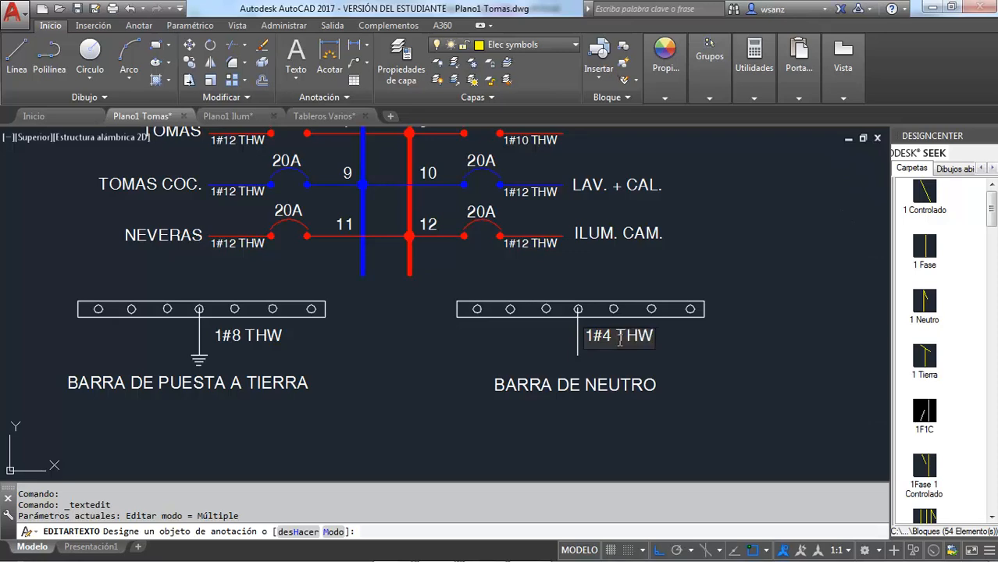
Step: Open TPB's ground bar conductor label for editing and select its THW text
scroll(685, 360, "down", 4)
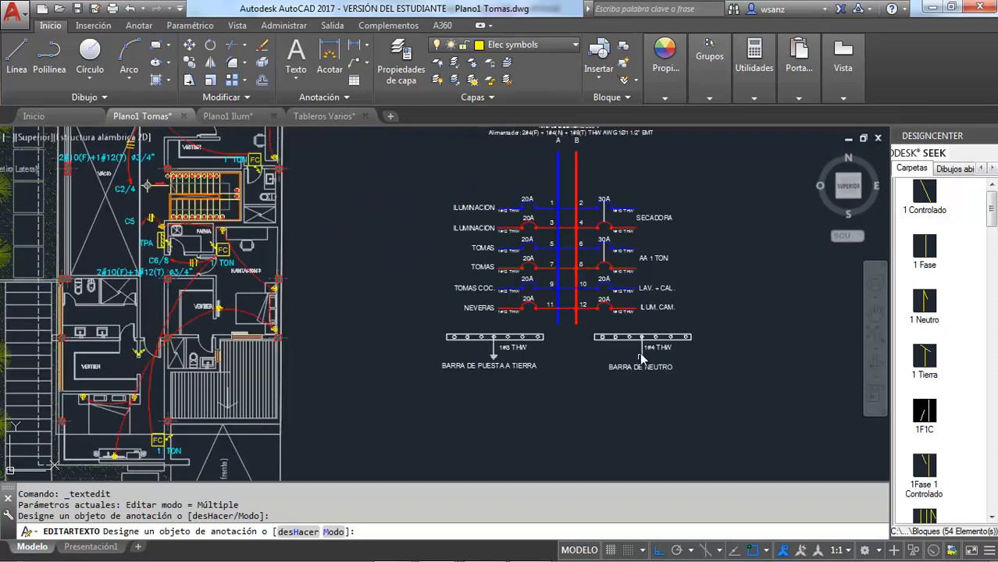
scroll(684, 258, "up", 2)
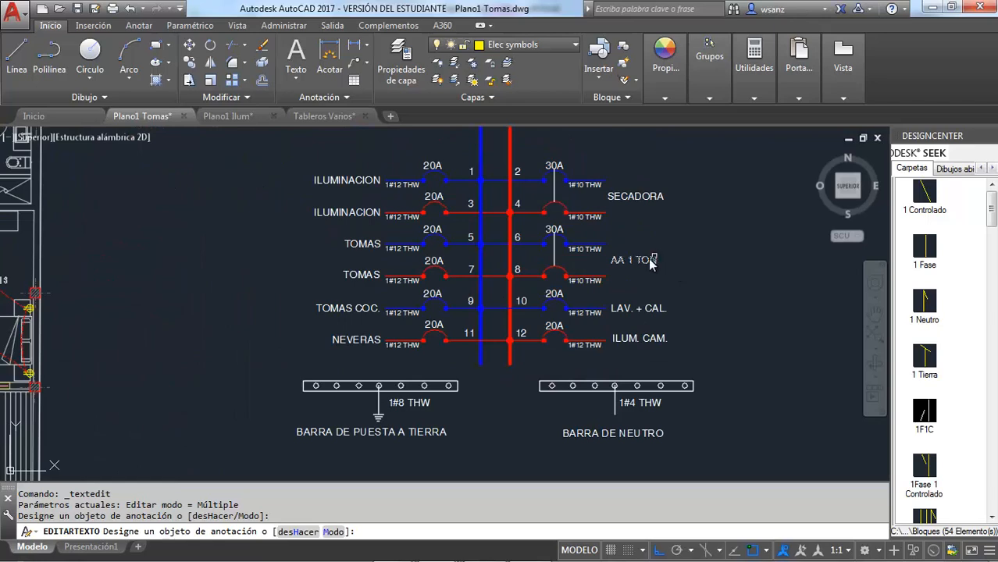
scroll(399, 420, "up", 2)
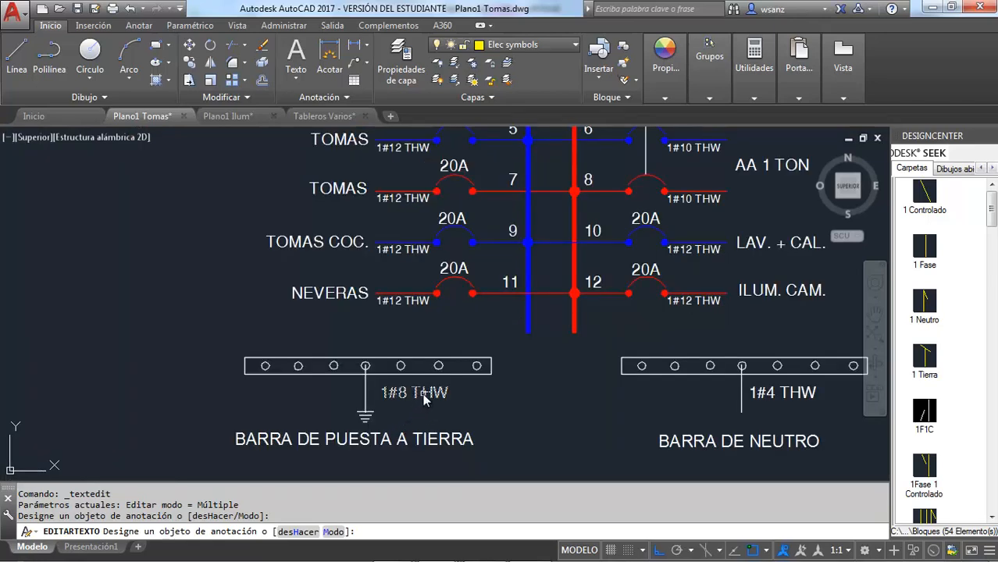
left_click_drag(412, 395, 441, 397)
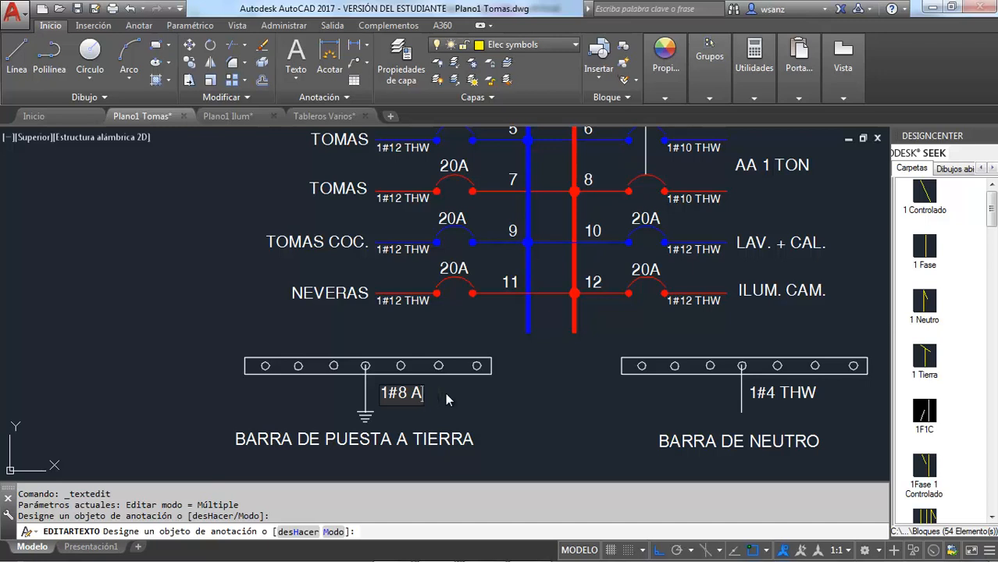
Step: Replace THW with AWG in TPB's ground bar conductor label so it reads 1#8 AWG
type("AAWG")
key("BackSpace")
left_click(497, 405)
key("Escape")
Step: Replace THW with AWG in TPA's ground bar conductor label so it reads 1#10 AWG
scroll(509, 408, "down", 6)
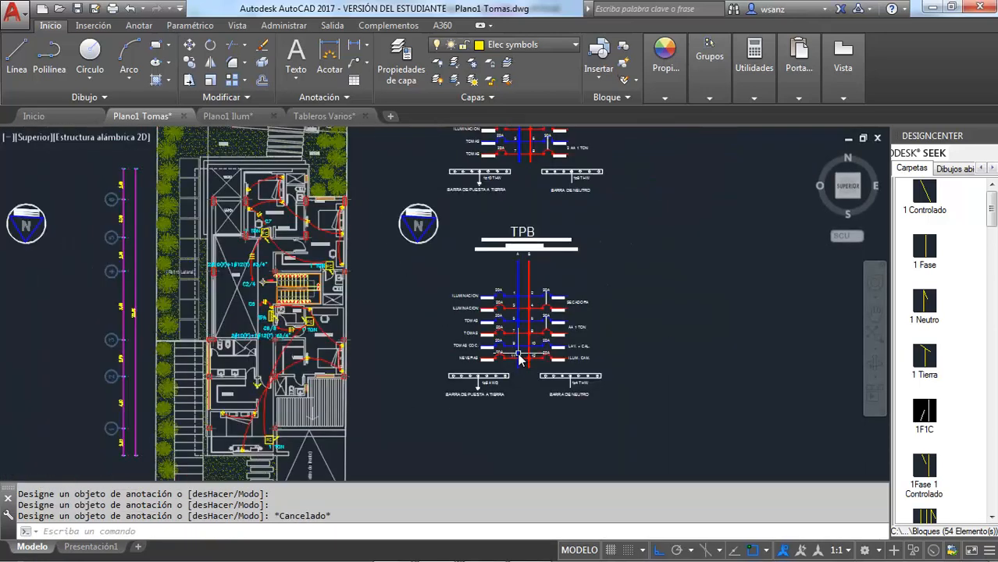
scroll(520, 359, "down", 2)
scroll(516, 313, "up", 5)
scroll(509, 226, "up", 2)
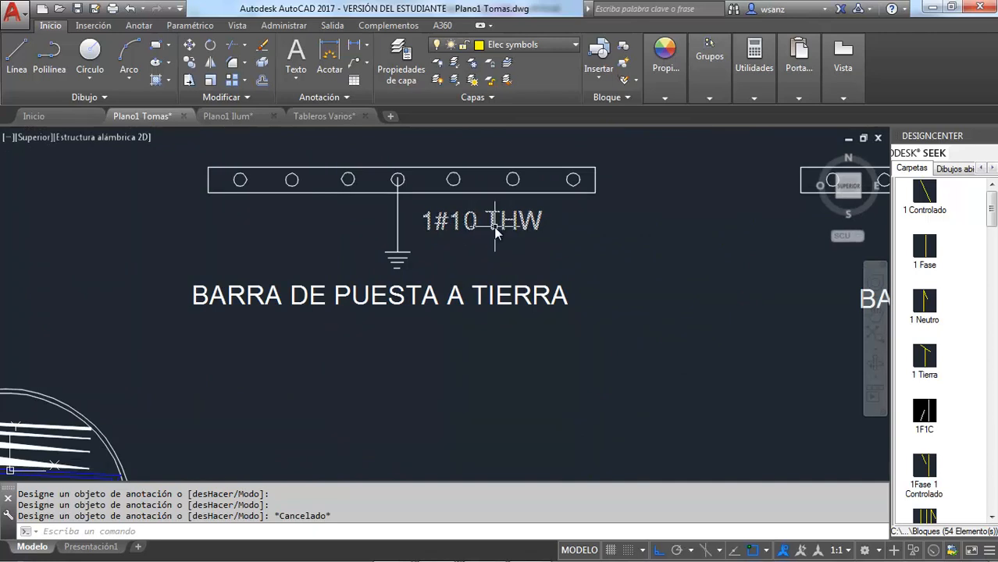
left_click(495, 228)
double_click(494, 227)
left_click(491, 226)
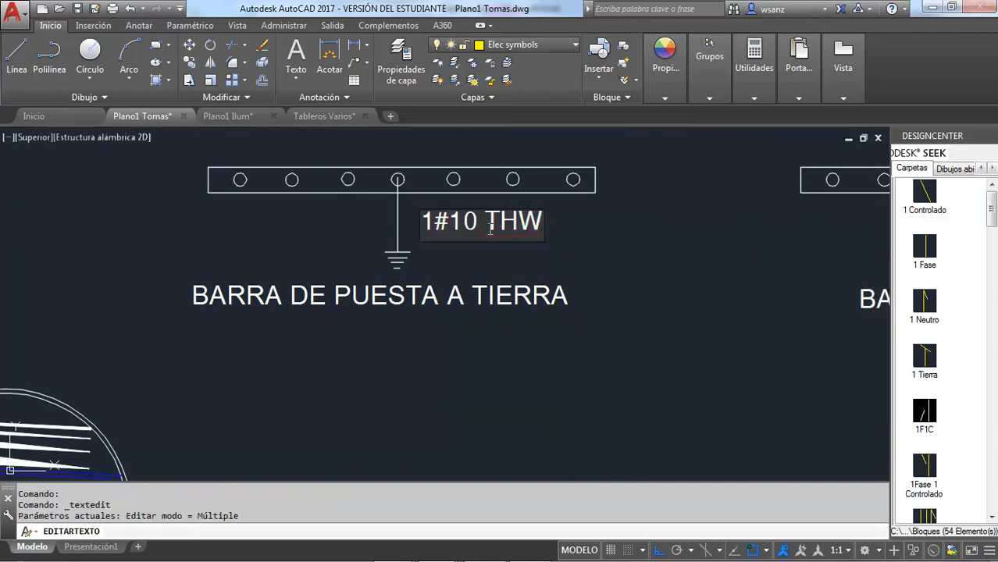
key("Delete")
key("Delete")
key("Delete")
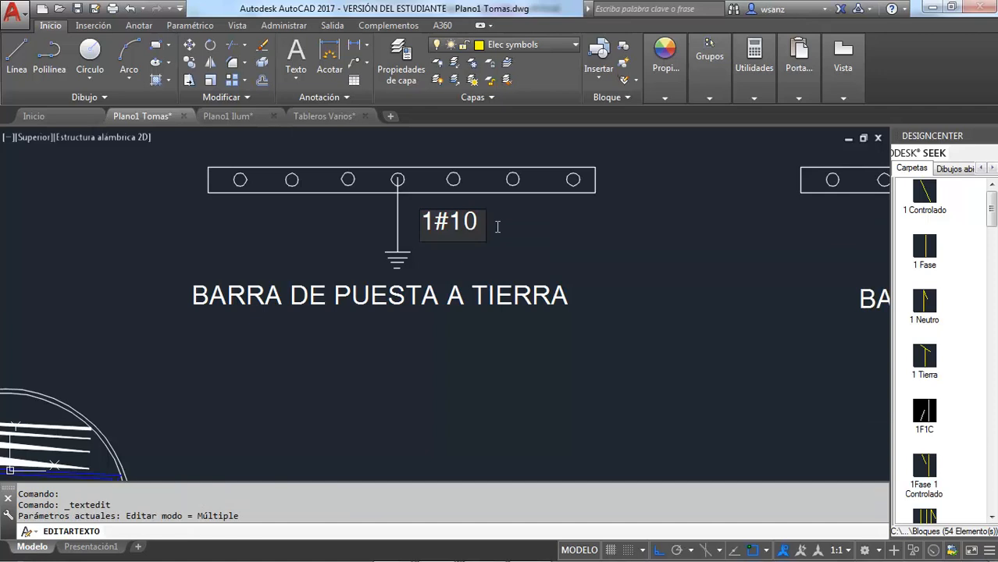
type("AWG")
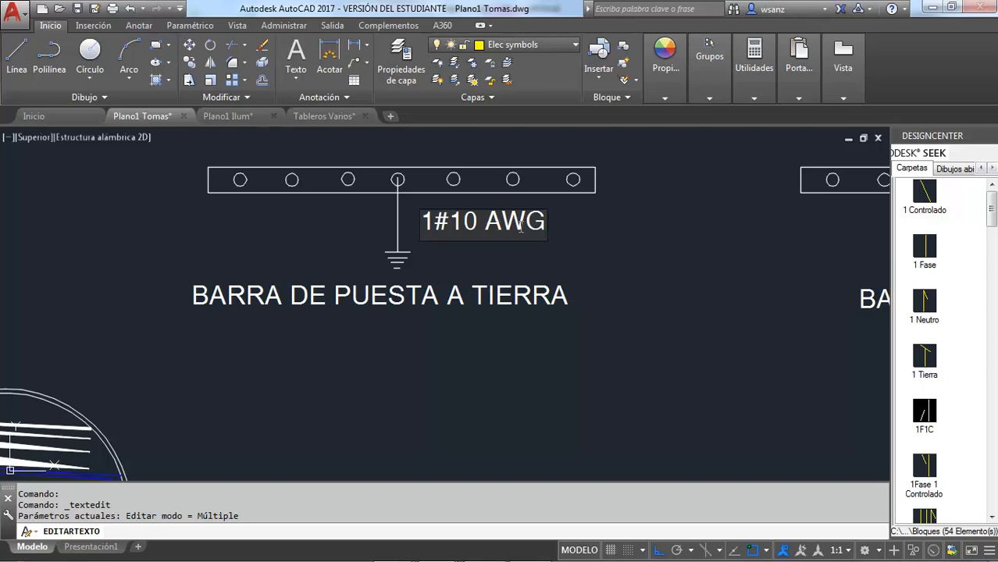
left_click(600, 246)
scroll(598, 243, "down", 4)
key("Escape")
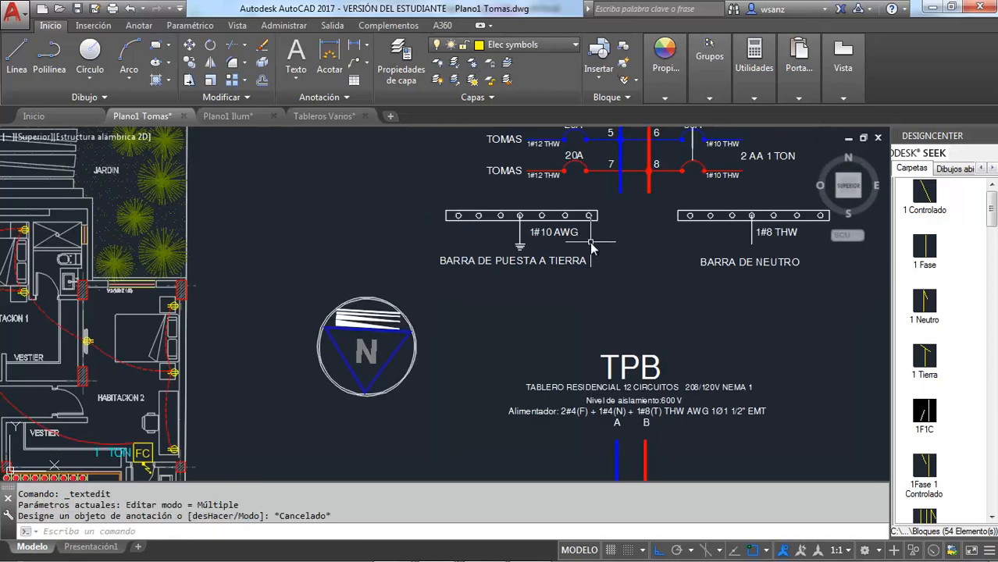
Step: Check the minimum interrupting capacity in the Excel TPB schedule against TPB's panel diagram, and return to AutoCAD
scroll(594, 247, "down", 2)
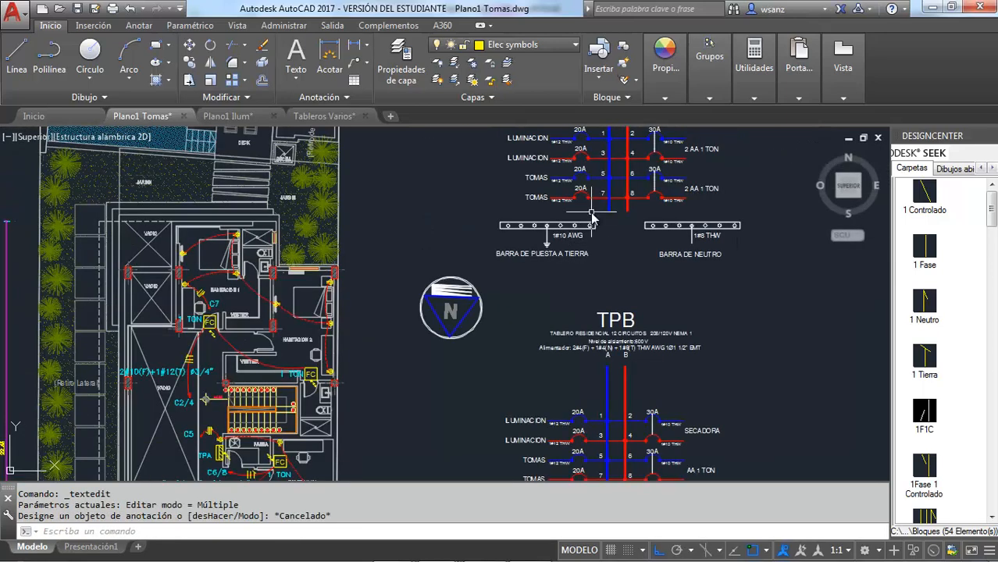
scroll(605, 242, "down", 2)
scroll(633, 332, "up", 2)
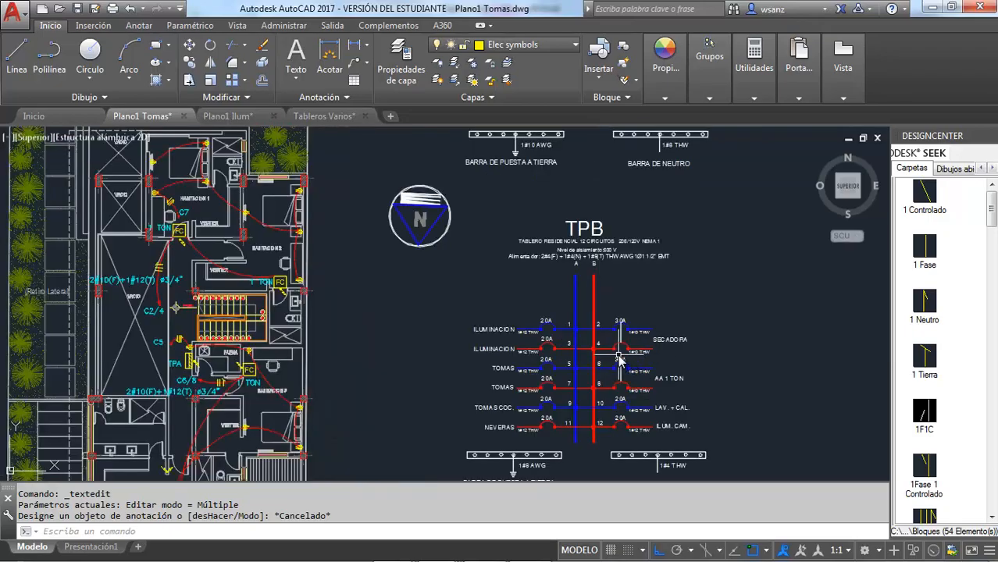
key("alt+Tab")
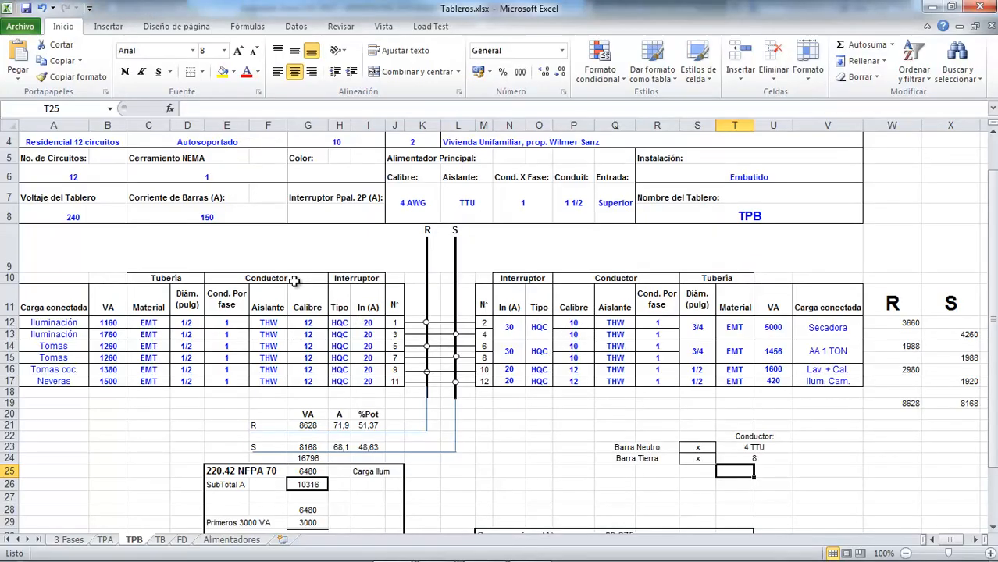
scroll(294, 282, "up", 1)
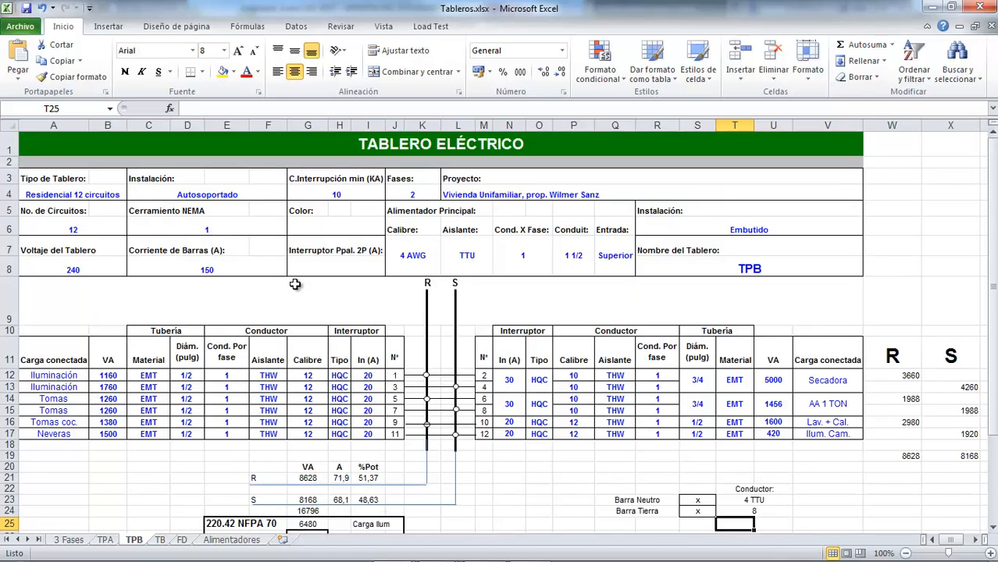
left_click(341, 193)
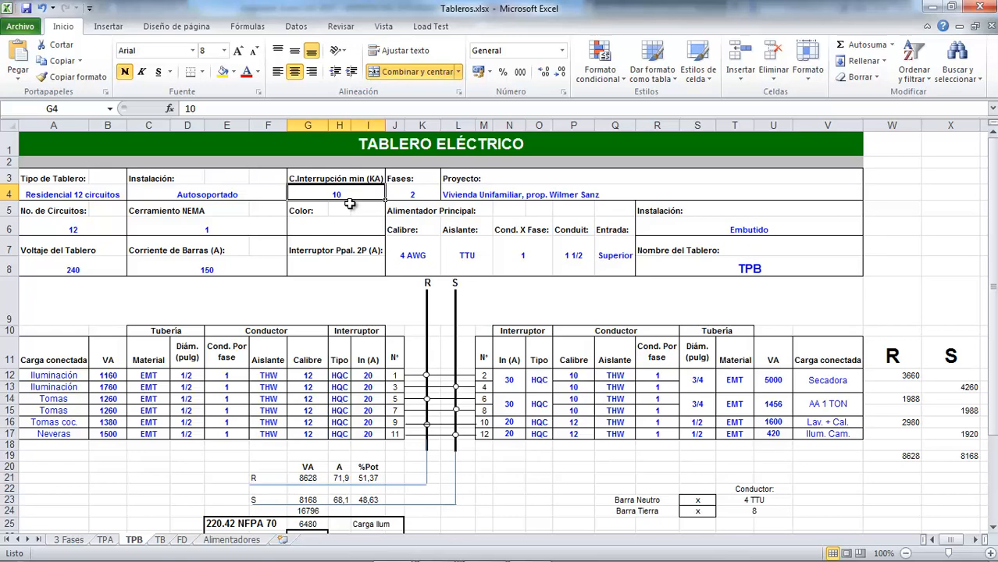
key("alt+Tab")
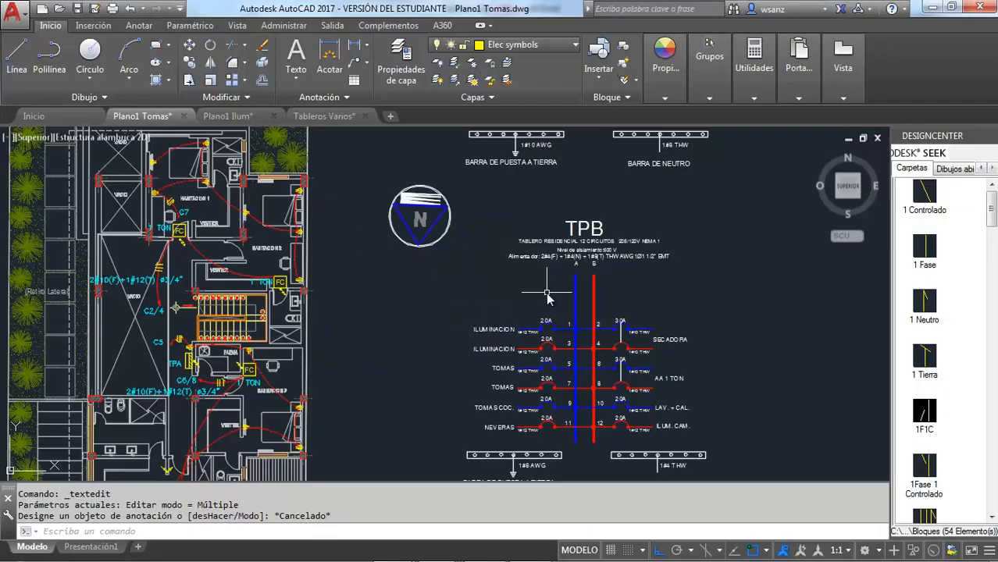
key("alt+Tab")
key("alt+Tab")
key("alt+Tab")
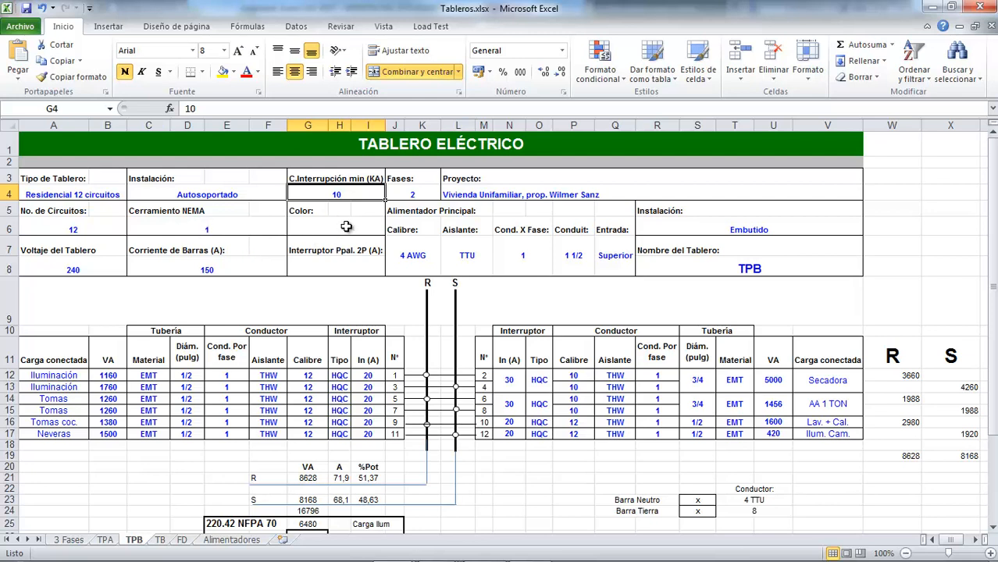
key("alt+Tab")
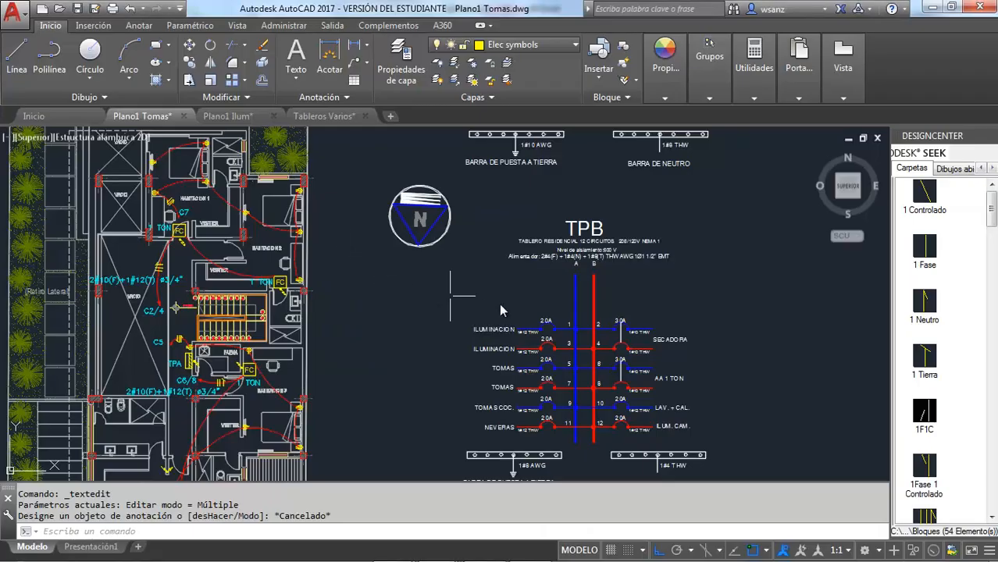
Step: Review the TPA and TPB panel diagrams beside the floor plans and save the drawing
scroll(536, 253, "down", 2)
scroll(535, 254, "down", 2)
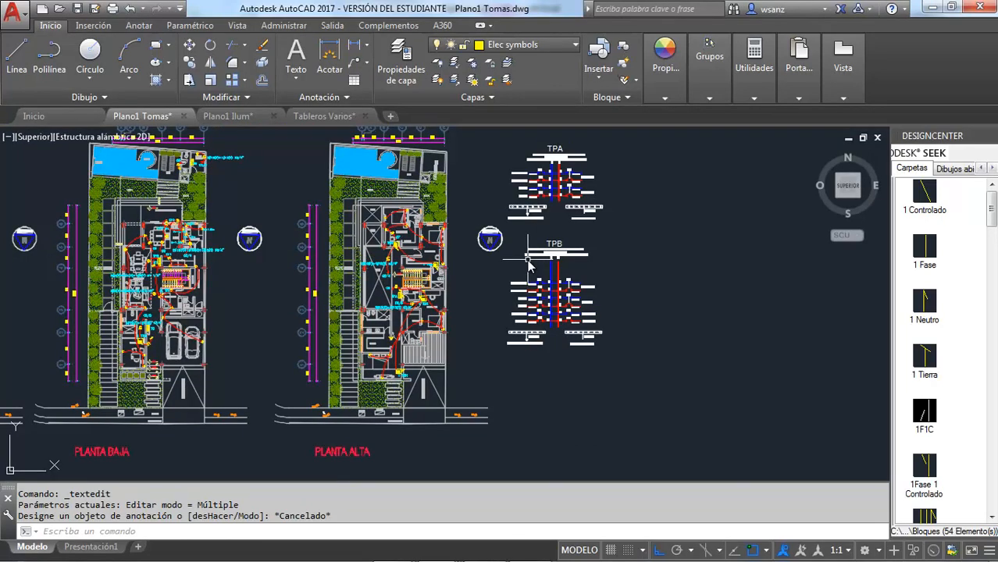
scroll(528, 266, "up", 2)
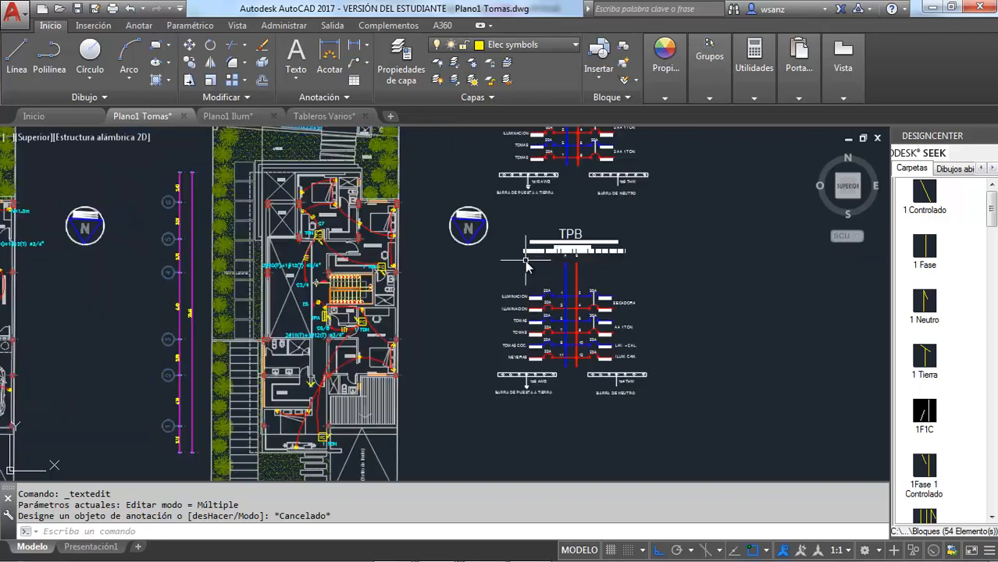
left_click(77, 8)
Step: Consult the TPB schedule in Excel again, return to AutoCAD, and locate panel TB by the pump room on the Planta Baja plan
key("alt+Tab")
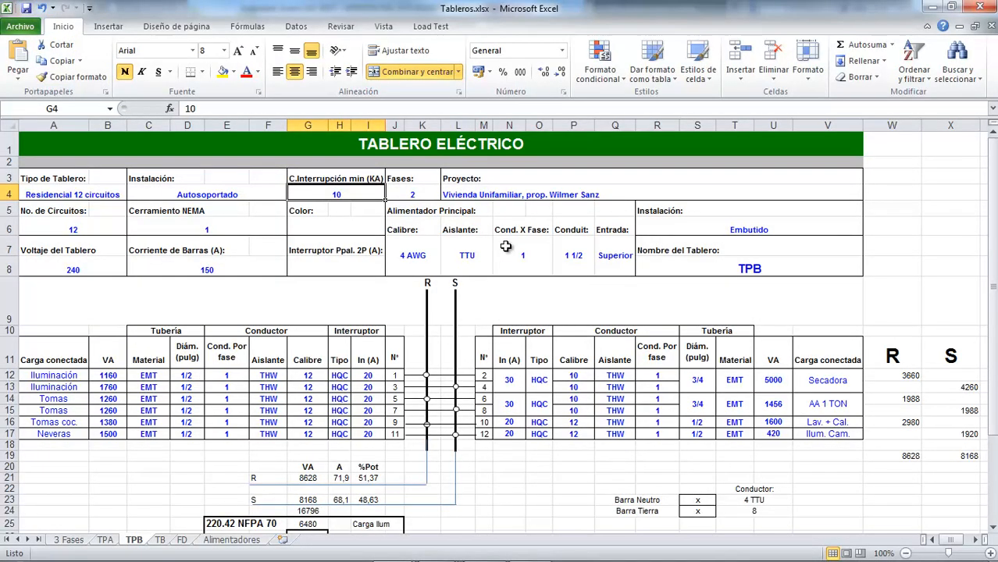
key("alt+Tab")
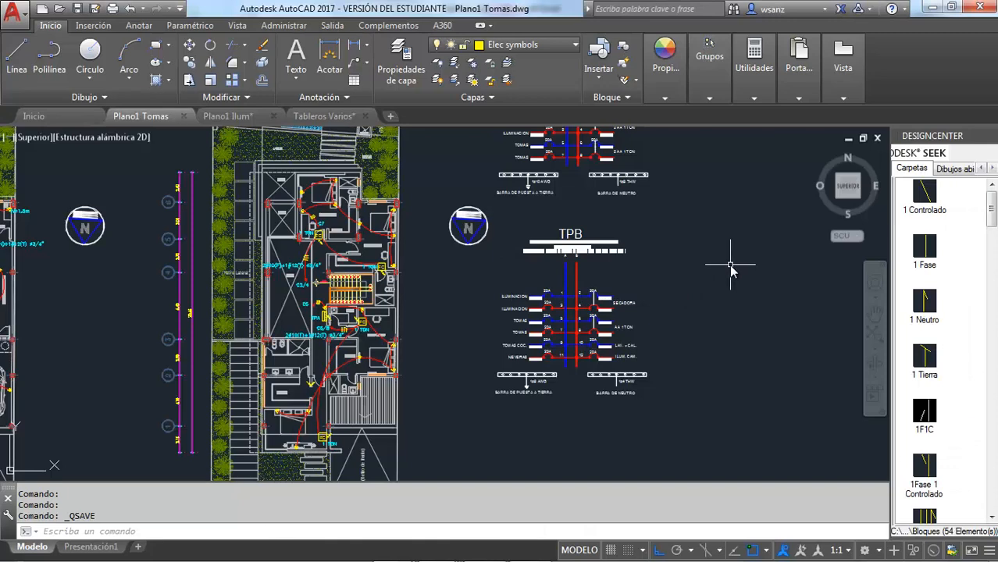
scroll(723, 272, "down", 2)
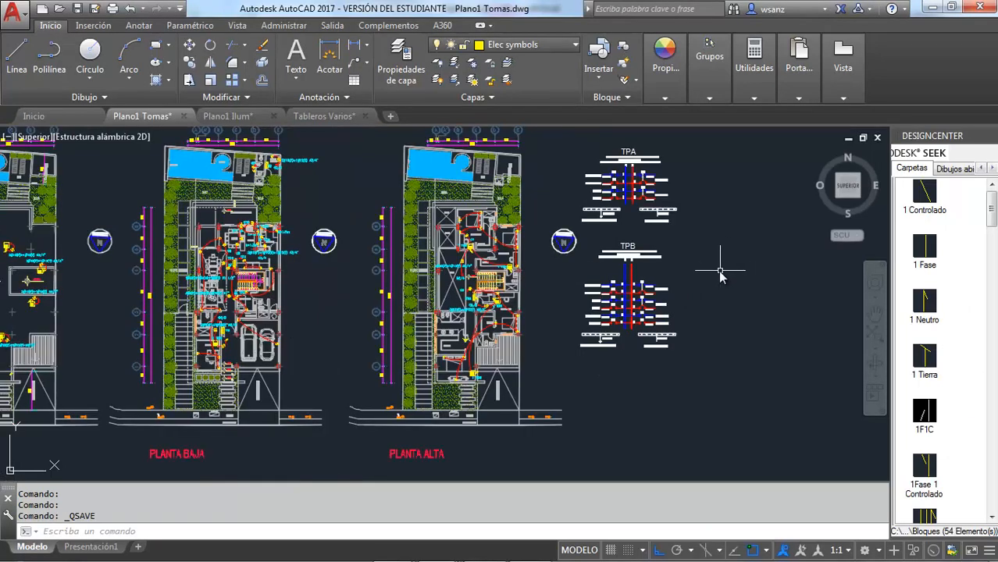
scroll(255, 149, "up", 4)
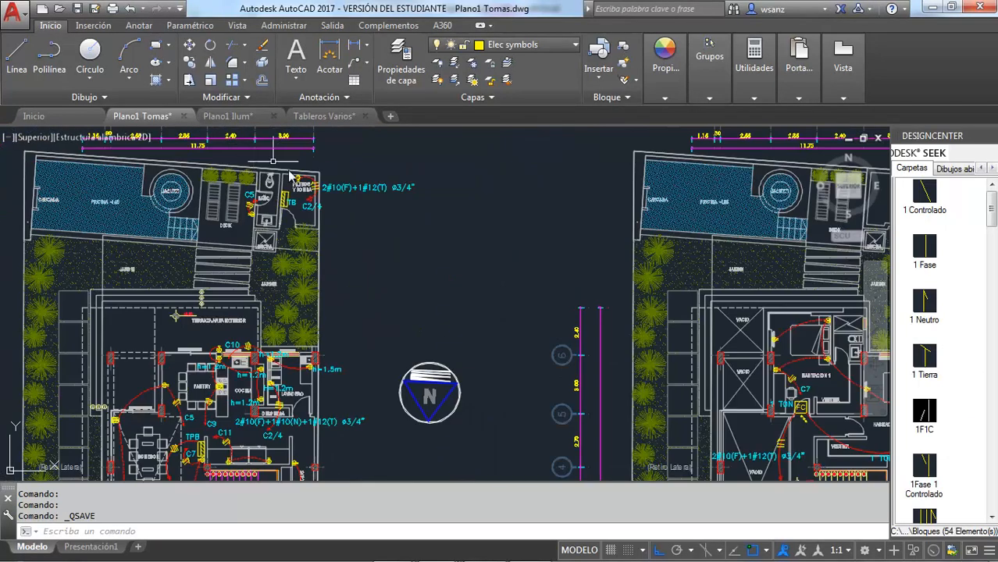
scroll(277, 202, "up", 1)
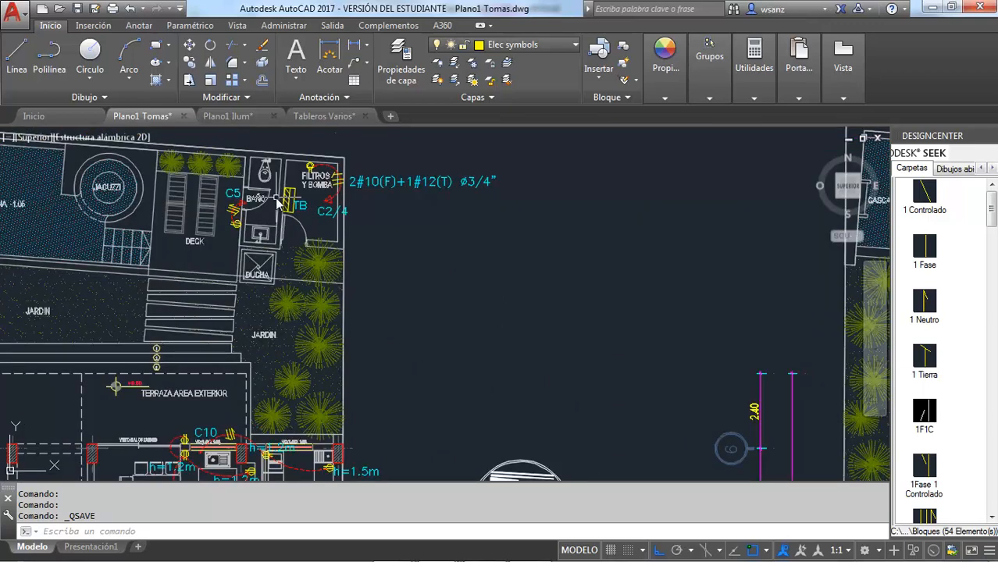
scroll(278, 201, "down", 4)
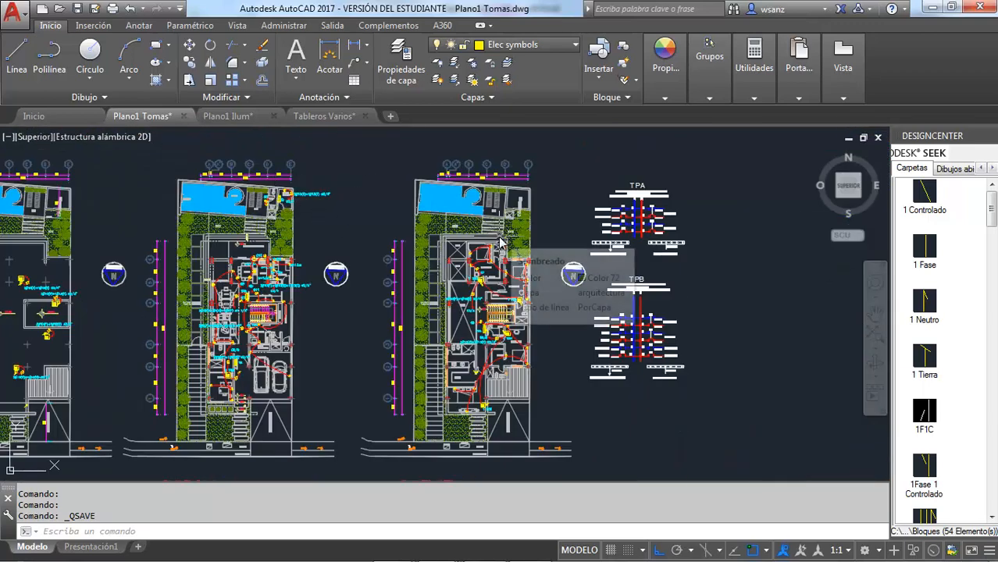